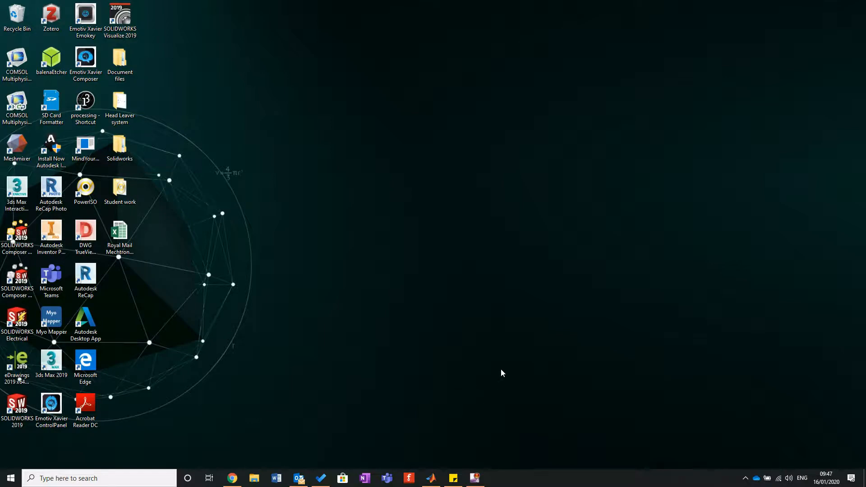
- Switch to MATLAB from the desktop
{"action": "left_click", "coordinate": [431, 477]}
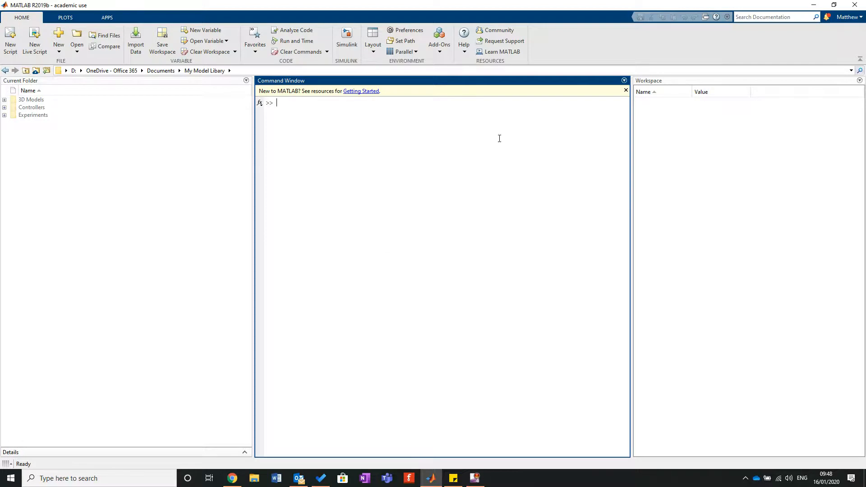
{"action": "left_click", "coordinate": [810, 170]}
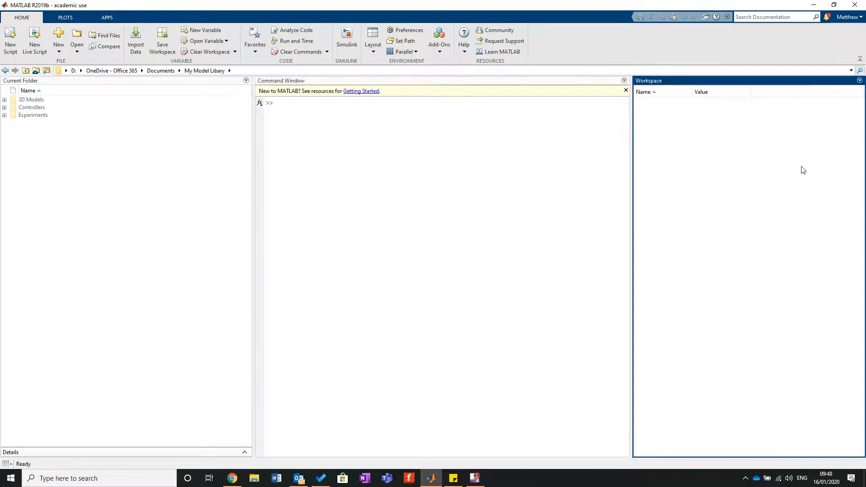
{"action": "left_click", "coordinate": [314, 245]}
{"action": "left_click", "coordinate": [118, 219]}
{"action": "left_click", "coordinate": [427, 249]}
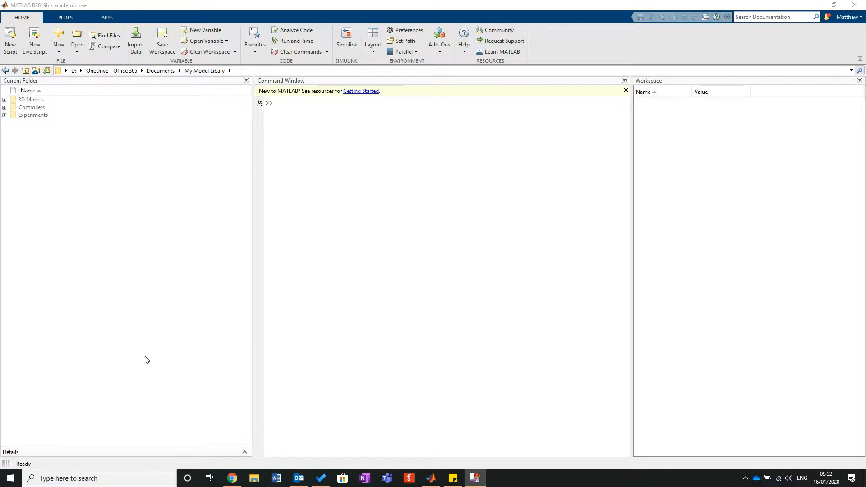
{"action": "left_click", "coordinate": [414, 260]}
{"action": "left_click", "coordinate": [185, 222]}
{"action": "left_click", "coordinate": [762, 201]}
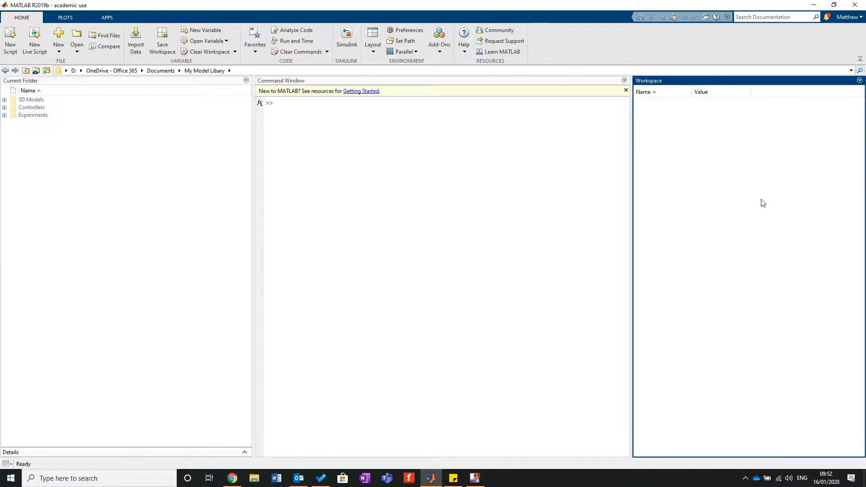
{"action": "left_click", "coordinate": [407, 280]}
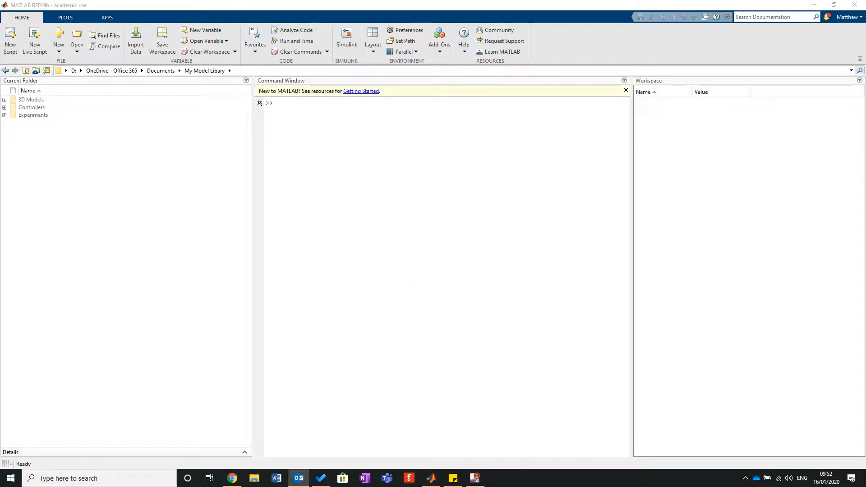
{"action": "left_click", "coordinate": [751, 204]}
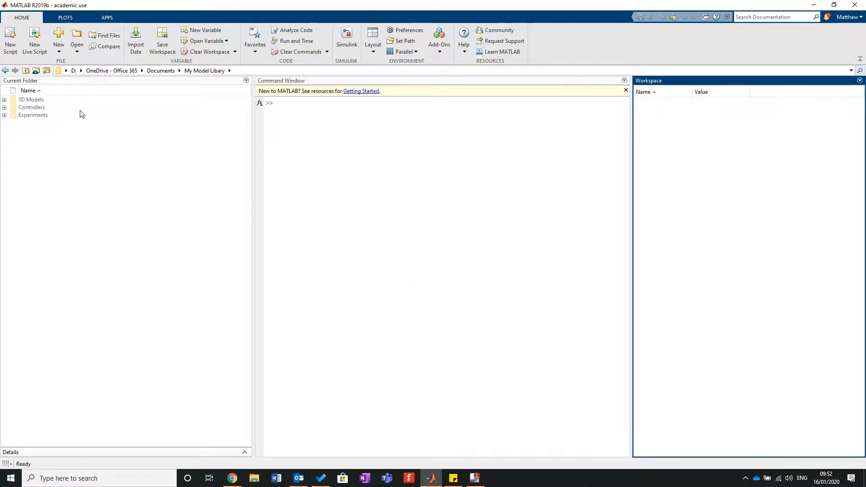
{"action": "left_click", "coordinate": [103, 225]}
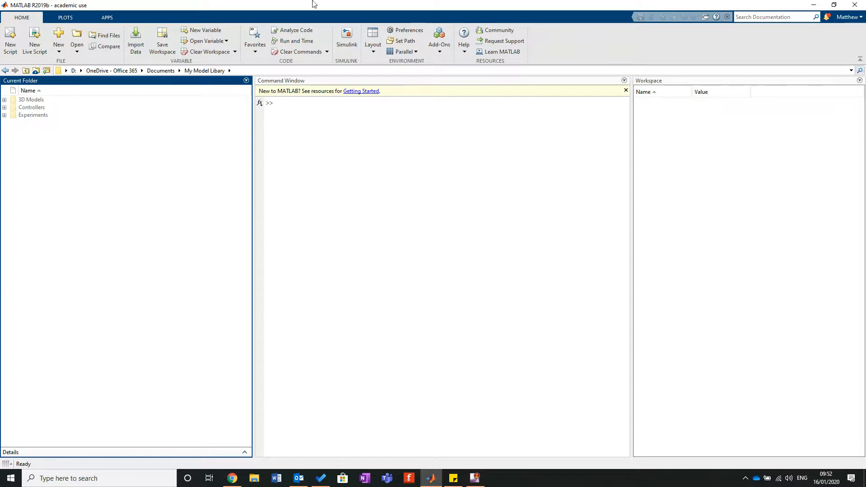
{"action": "left_click", "coordinate": [439, 263]}
{"action": "left_click", "coordinate": [181, 359]}
{"action": "left_click", "coordinate": [591, 186]}
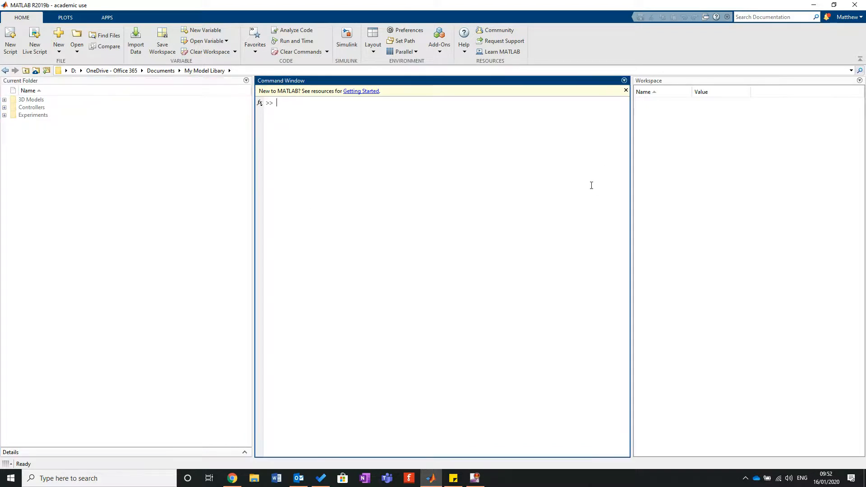
- Shrink the MATLAB window to reveal the desktop and create a desktop folder named Toqure SIm
{"action": "double_click", "coordinate": [441, 7]}
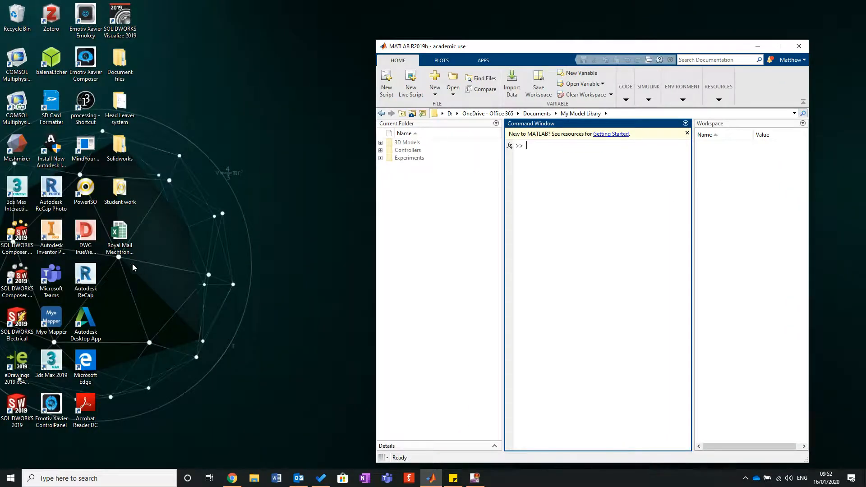
{"action": "right_click", "coordinate": [117, 280]}
{"action": "mouse_move", "coordinate": [203, 376]}
{"action": "left_click", "coordinate": [246, 377]}
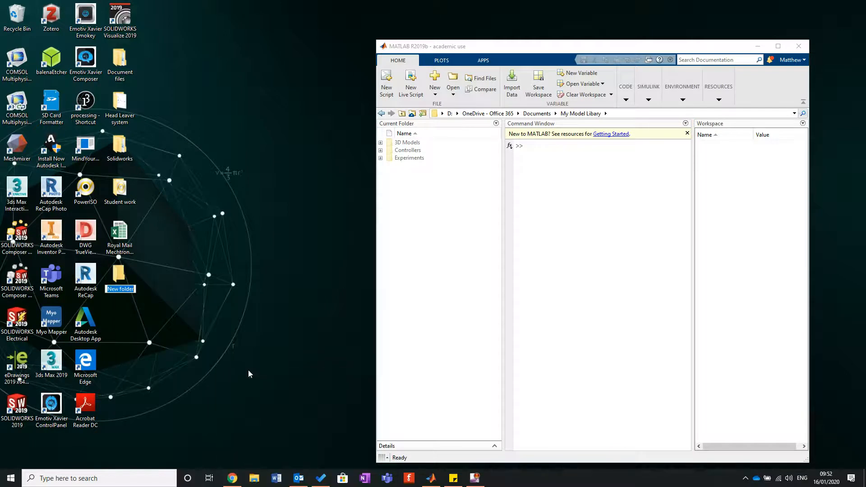
{"action": "type", "text": "Tooue"}
{"action": "key", "text": "BackSpace"}
{"action": "key", "text": "BackSpace"}
{"action": "type", "text": "ue Sim"}
{"action": "key", "text": "Return"}
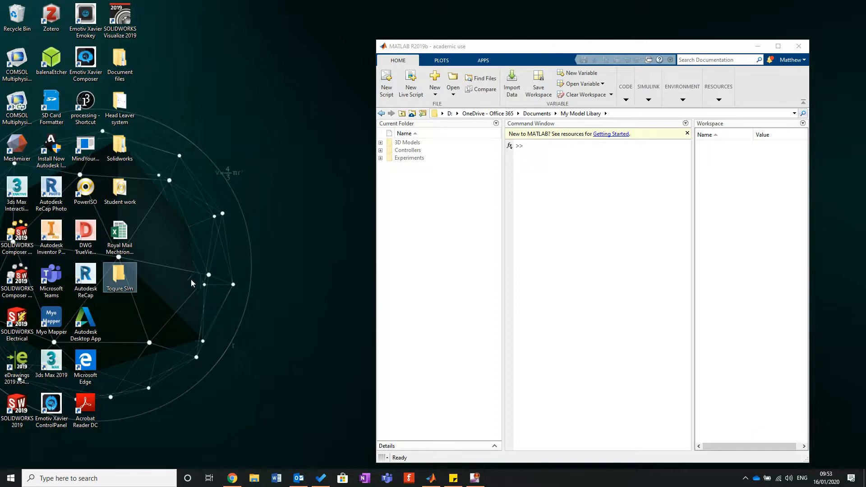
- Rename the new desktop folder as Torque Sim and open it in a smaller window beside MATLAB
{"action": "double_click", "coordinate": [123, 273]}
{"action": "right_click", "coordinate": [118, 294]}
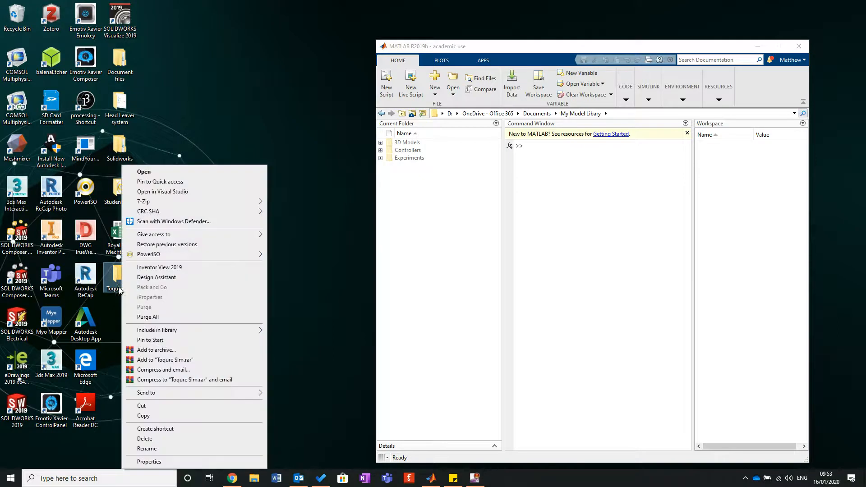
{"action": "left_click", "coordinate": [140, 449]}
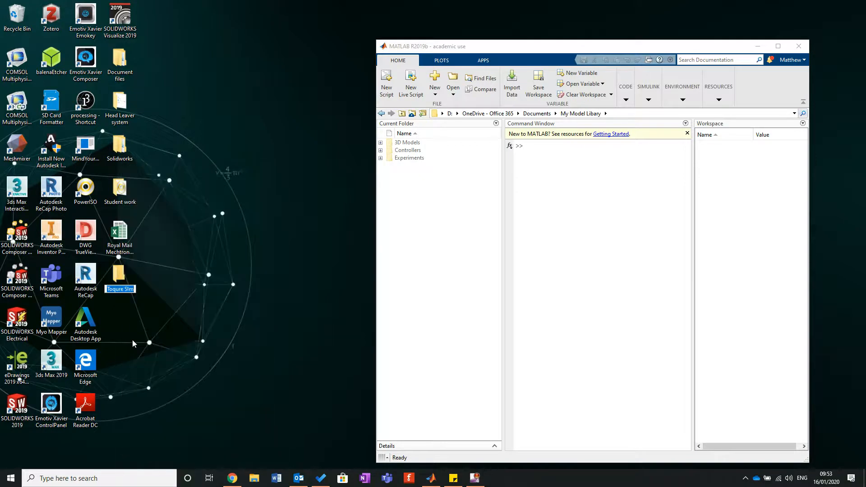
{"action": "type", "text": "Torque Slm"}
{"action": "key", "text": "BackSpace"}
{"action": "key", "text": "BackSpace"}
{"action": "key", "text": "BackSpace"}
{"action": "type", "text": "Sim"}
{"action": "key", "text": "Return"}
{"action": "double_click", "coordinate": [118, 270]}
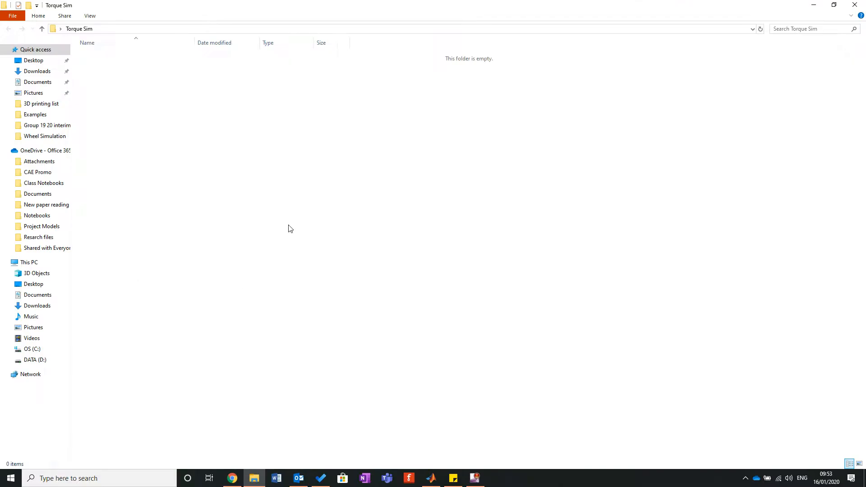
{"action": "left_click_drag", "start_coordinate": [474, 5], "coordinate": [217, 123]}
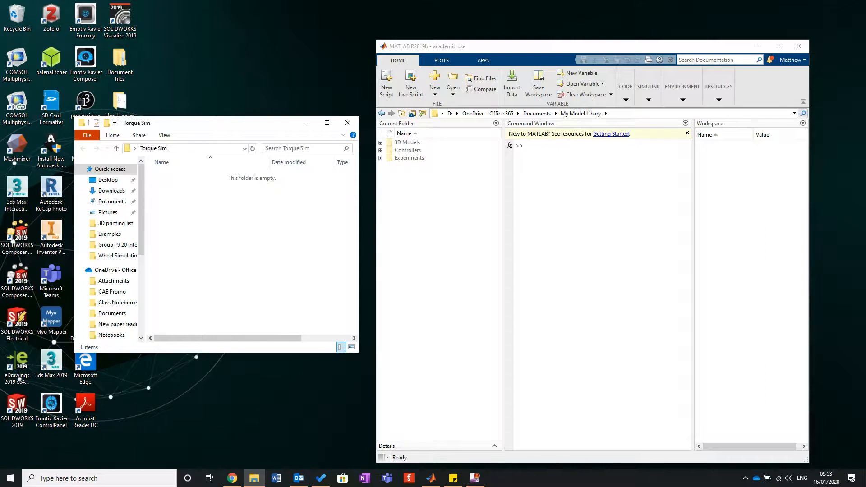
- Maximize MATLAB and set its current folder to the Torque Sim folder on the Desktop
{"action": "left_click", "coordinate": [779, 49]}
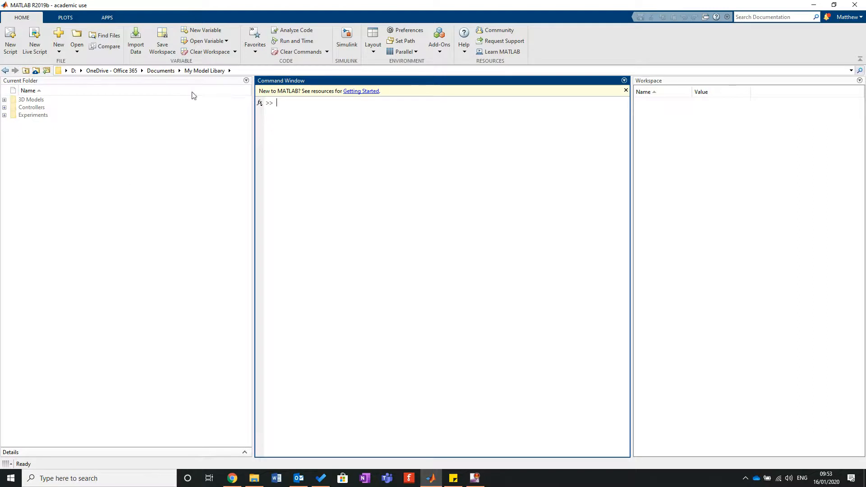
{"action": "left_click", "coordinate": [47, 71]}
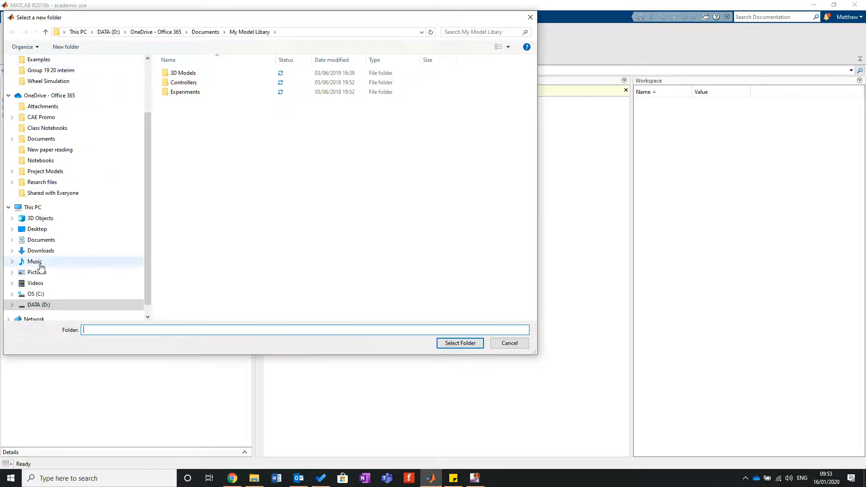
{"action": "left_click", "coordinate": [36, 230]}
{"action": "left_click", "coordinate": [182, 112]}
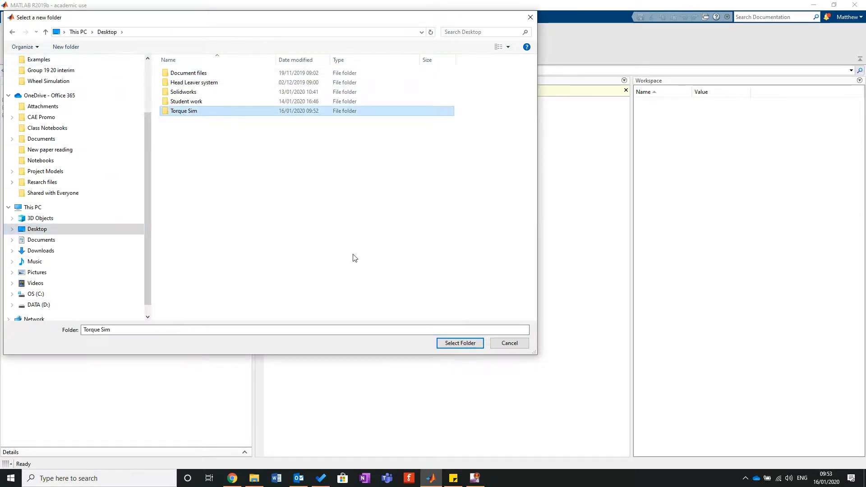
{"action": "left_click", "coordinate": [471, 346]}
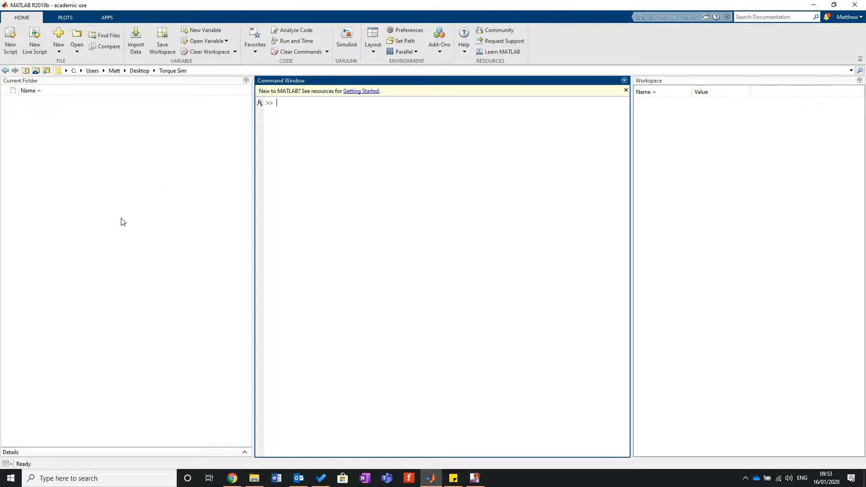
- Shrink MATLAB beside the Torque Sim folder window, open a second File Explorer window and move it out of the way
{"action": "left_click_drag", "start_coordinate": [482, 4], "coordinate": [555, 27]}
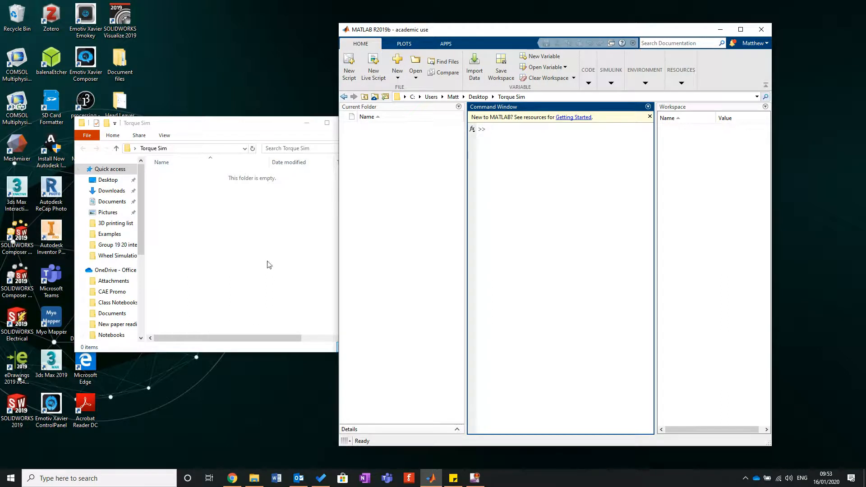
{"action": "mouse_move", "coordinate": [255, 479]}
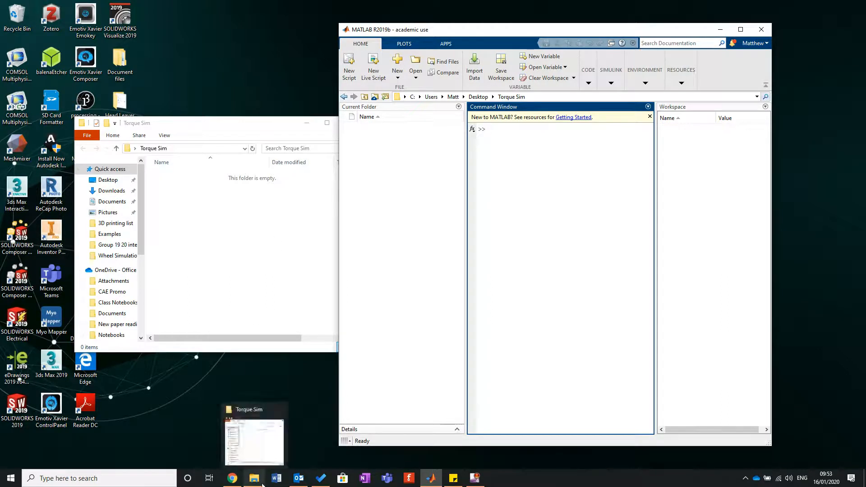
{"action": "left_click", "coordinate": [266, 454]}
{"action": "right_click", "coordinate": [255, 479]}
{"action": "left_click", "coordinate": [251, 430]}
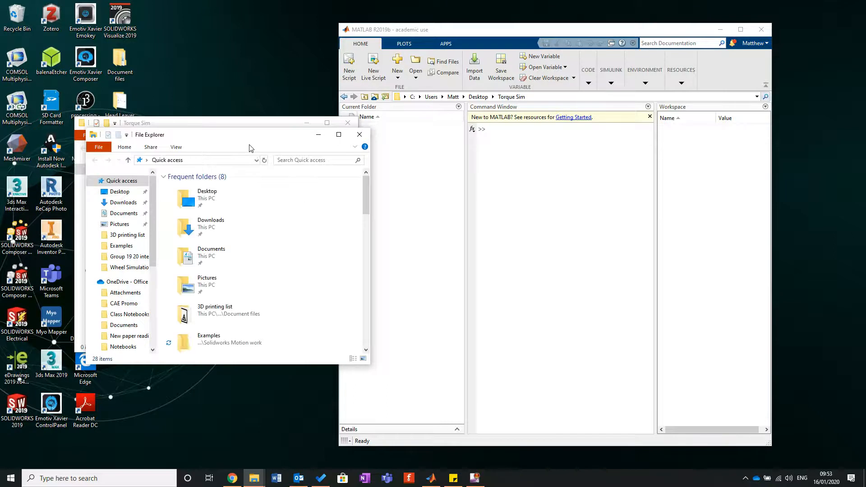
{"action": "left_click_drag", "start_coordinate": [262, 135], "coordinate": [0, 135]}
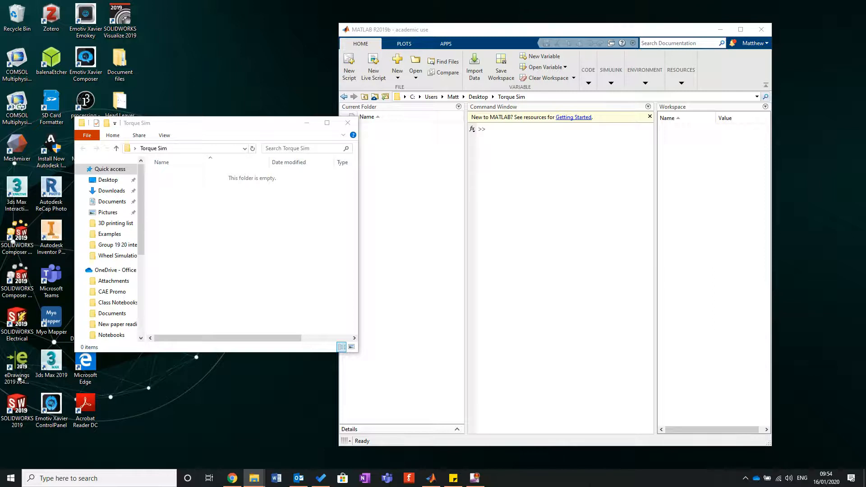
- Copy the wheel1 and wheel2 STEP files from the Wheel Simulation folder into the Torque Sim folder
{"action": "left_click_drag", "start_coordinate": [709, 235], "coordinate": [194, 221]}
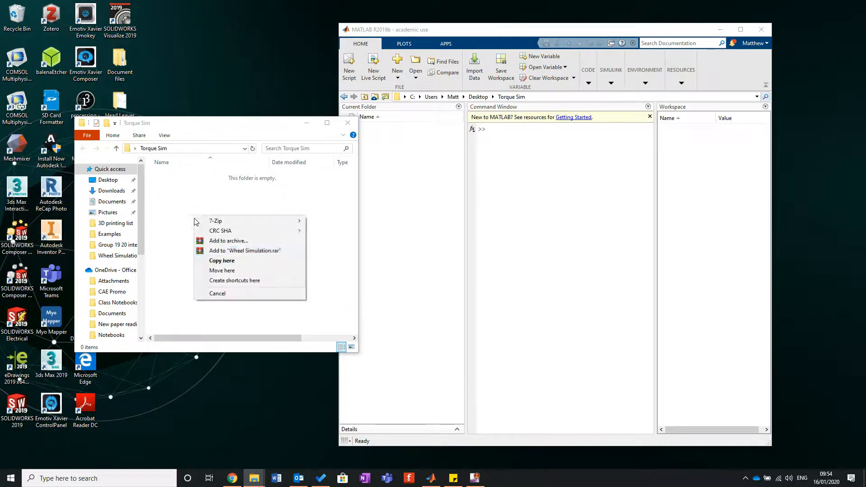
{"action": "left_click", "coordinate": [221, 262]}
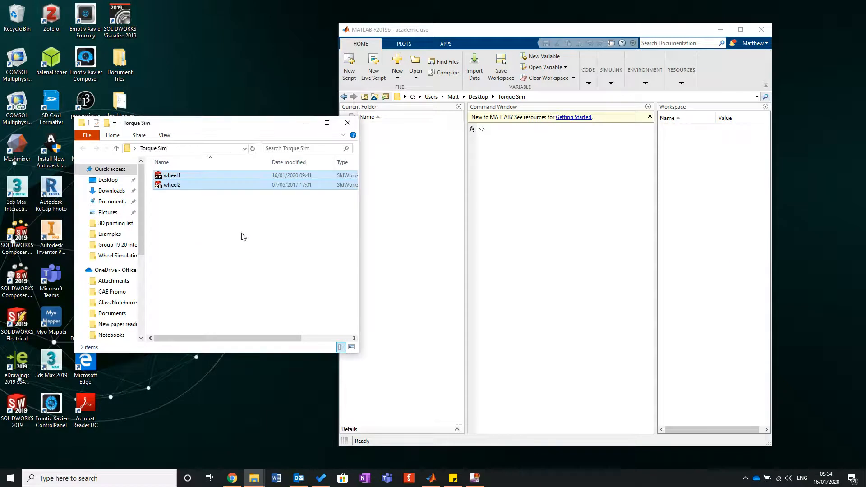
{"action": "left_click", "coordinate": [230, 248]}
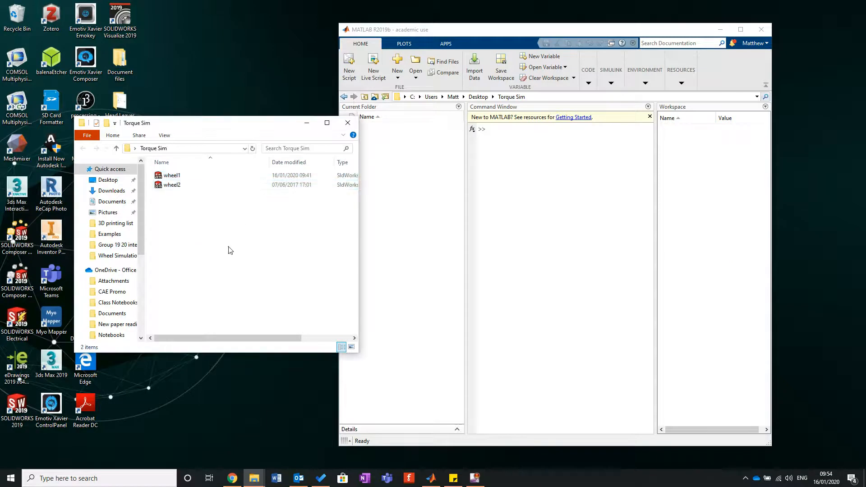
- Return to a maximized MATLAB window, start a new Simulink model and maximize the Simulink Start Page
{"action": "left_click", "coordinate": [741, 29]}
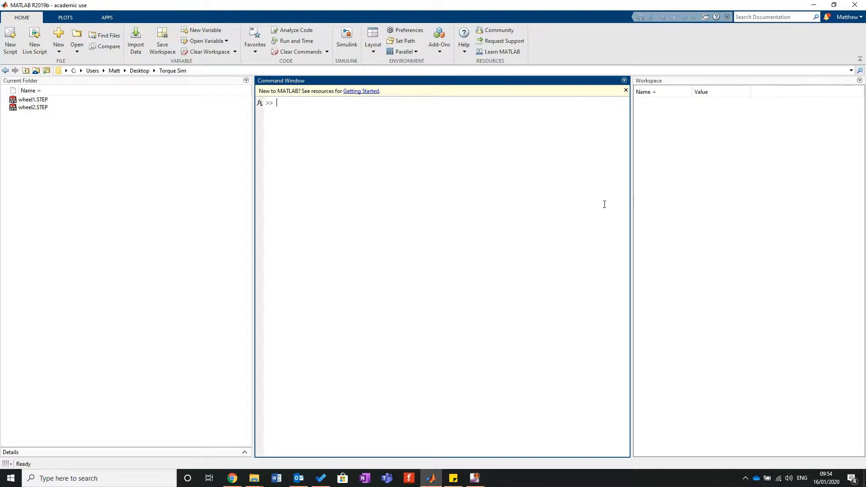
{"action": "left_click", "coordinate": [205, 226]}
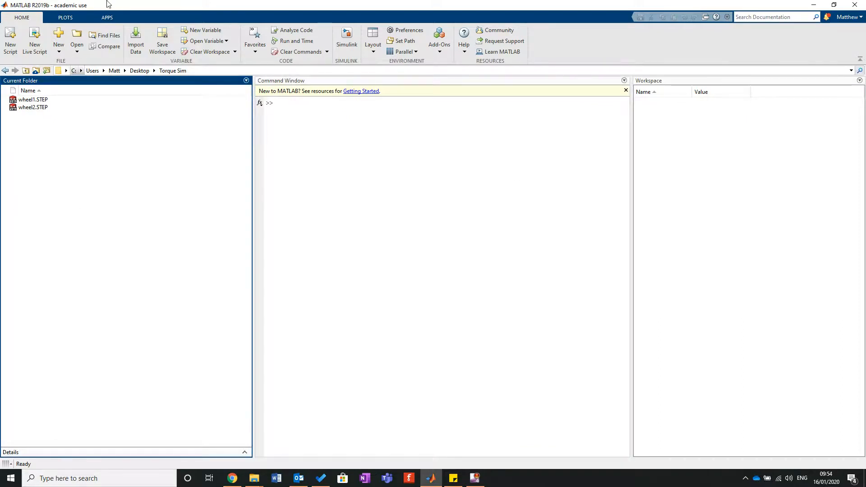
{"action": "left_click", "coordinate": [59, 50]}
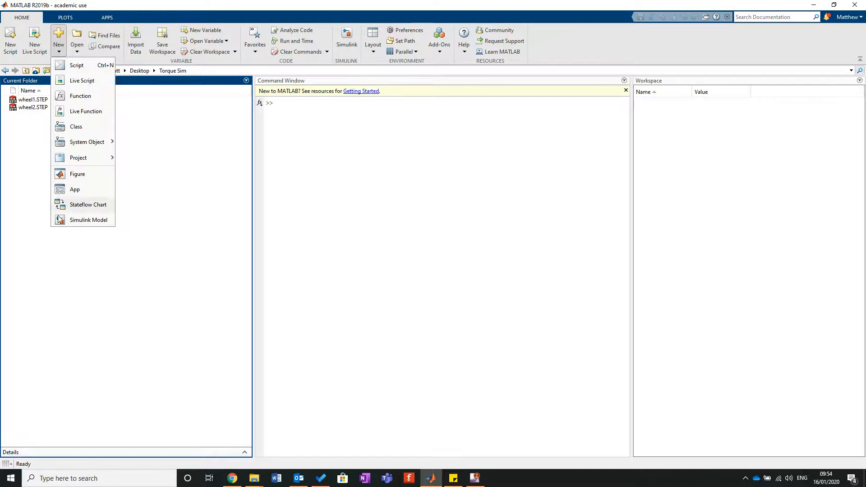
{"action": "left_click", "coordinate": [79, 221]}
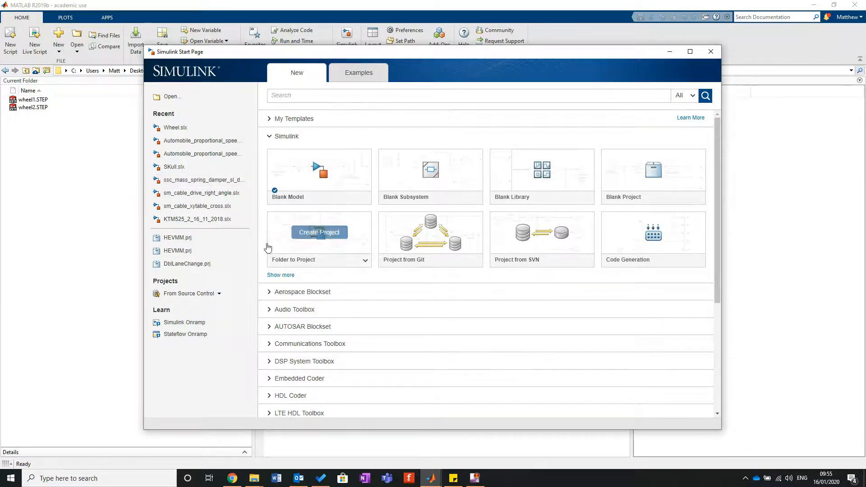
{"action": "left_click", "coordinate": [690, 52]}
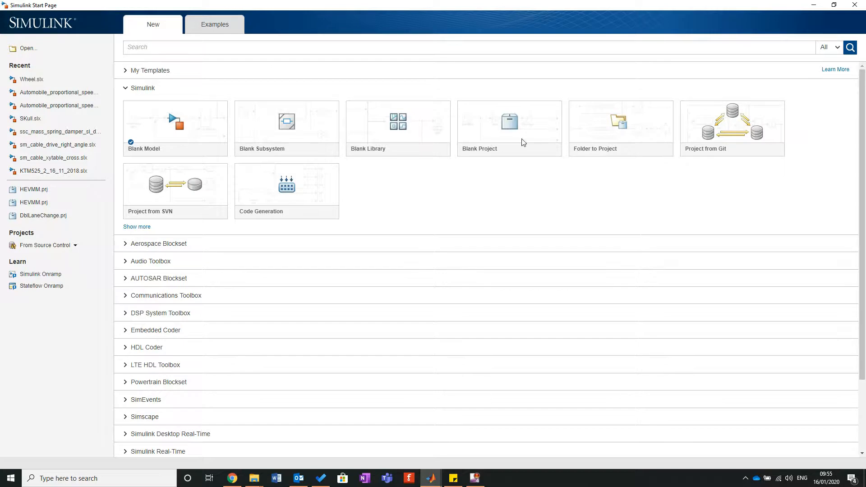
- Look through the example categories on the Simulink Start Page and return to the new-model templates
{"action": "mouse_move", "coordinate": [411, 149]}
{"action": "left_click", "coordinate": [216, 25]}
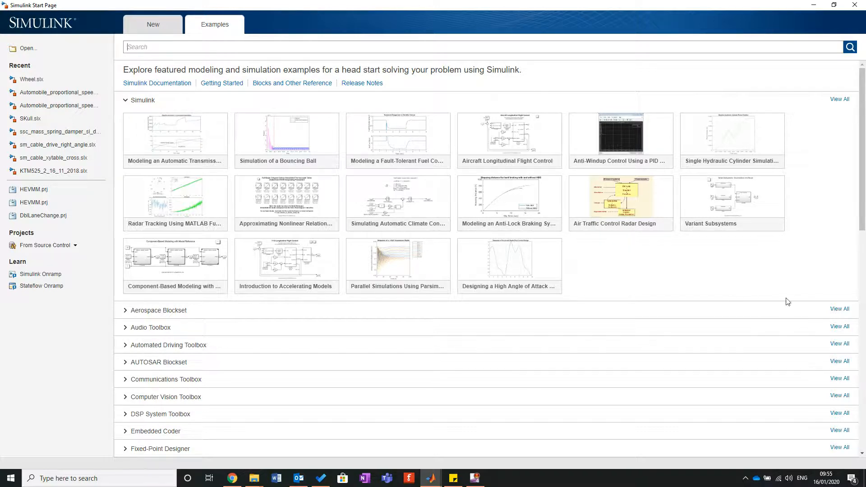
{"action": "scroll", "coordinate": [703, 310], "scroll_direction": "down", "scroll_amount": 8}
{"action": "scroll", "coordinate": [702, 311], "scroll_direction": "down", "scroll_amount": 4}
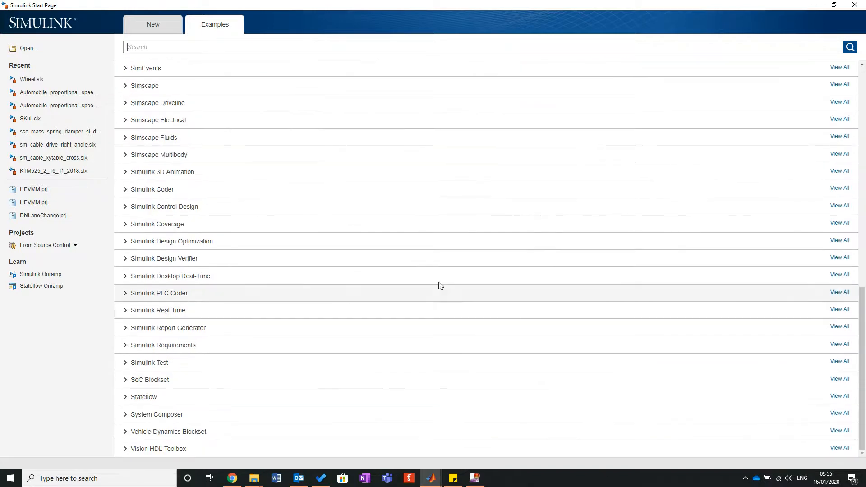
{"action": "scroll", "coordinate": [433, 316], "scroll_direction": "up", "scroll_amount": 9}
{"action": "scroll", "coordinate": [434, 320], "scroll_direction": "up", "scroll_amount": 3}
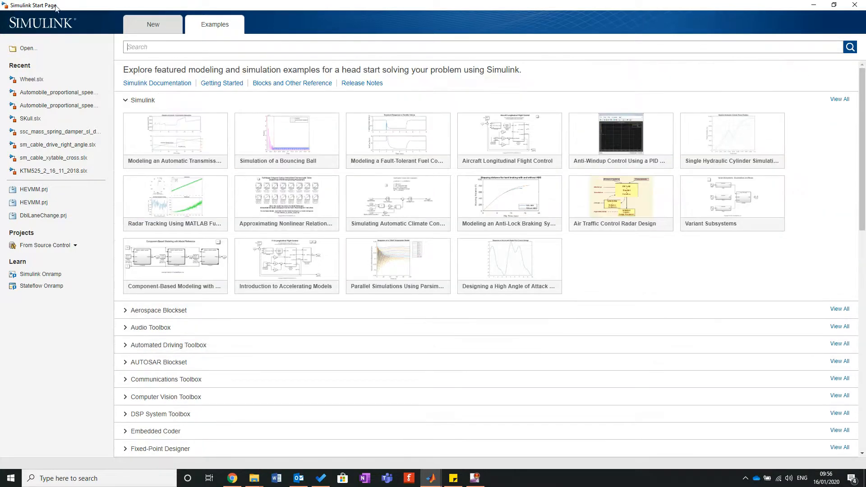
{"action": "left_click", "coordinate": [161, 30]}
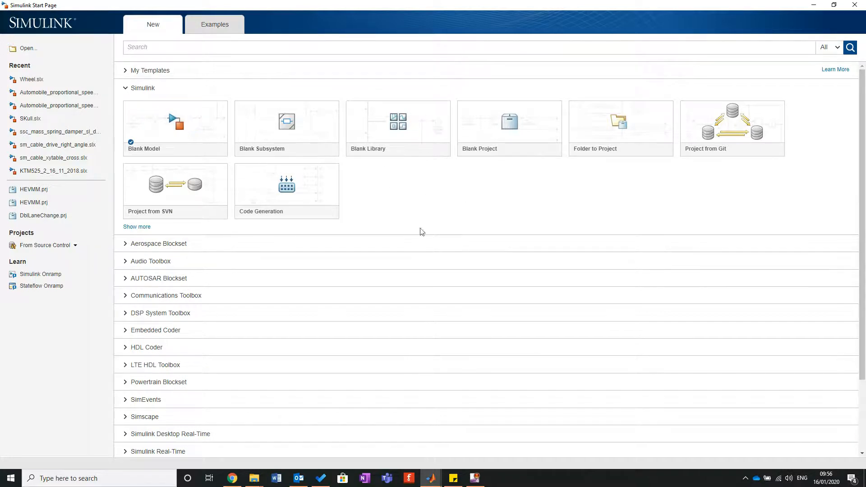
- Create a new blank Simulink model from the start page and maximize its window
{"action": "mouse_move", "coordinate": [162, 152]}
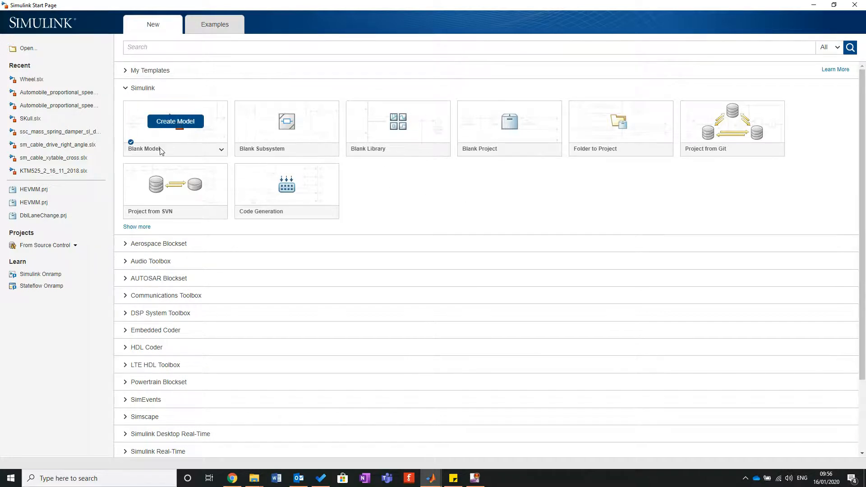
{"action": "left_click", "coordinate": [172, 122]}
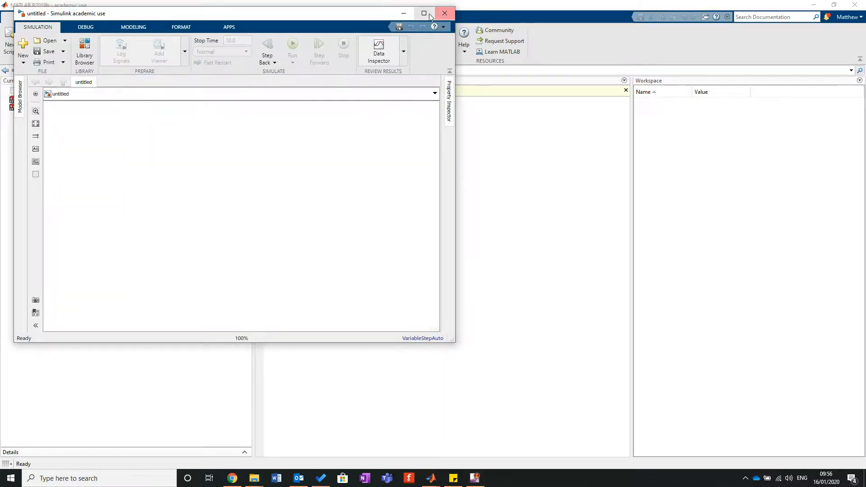
{"action": "left_click", "coordinate": [429, 13]}
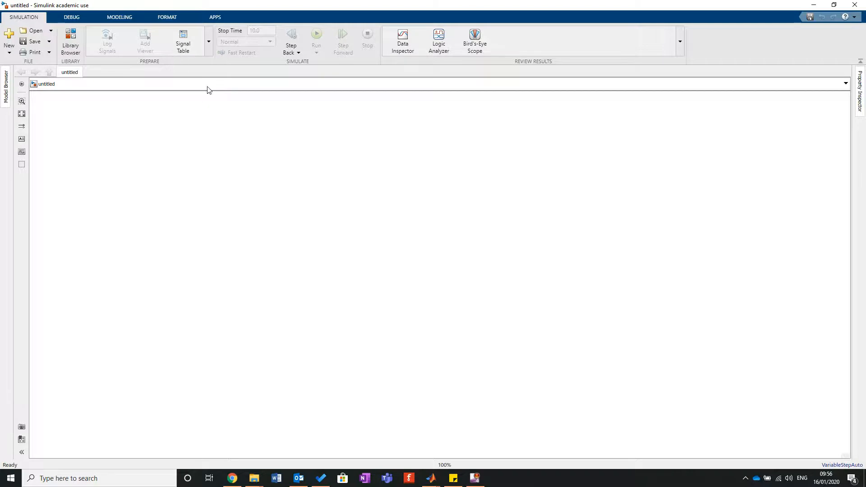
- Open the Simulink Library Browser, look over its library list and arrange it side by side with the untitled model
{"action": "left_click", "coordinate": [72, 40]}
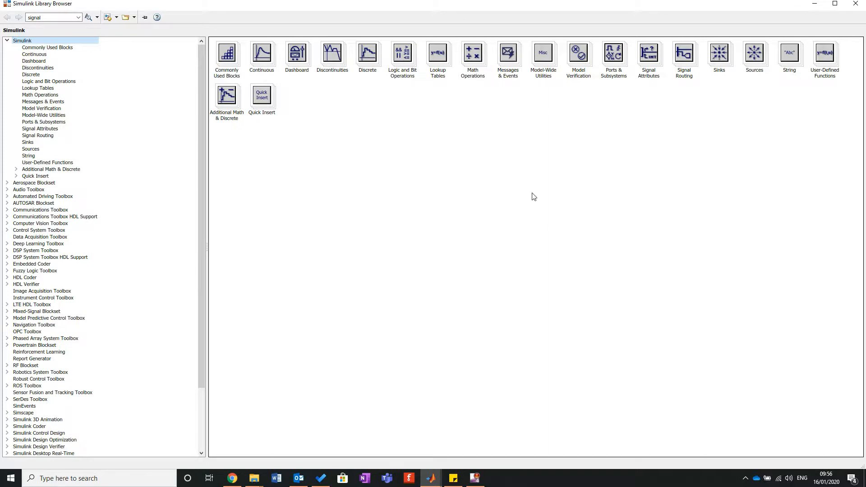
{"action": "scroll", "coordinate": [25, 286], "scroll_direction": "down", "scroll_amount": 4}
{"action": "scroll", "coordinate": [25, 285], "scroll_direction": "up", "scroll_amount": 4}
{"action": "scroll", "coordinate": [147, 287], "scroll_direction": "down", "scroll_amount": 4}
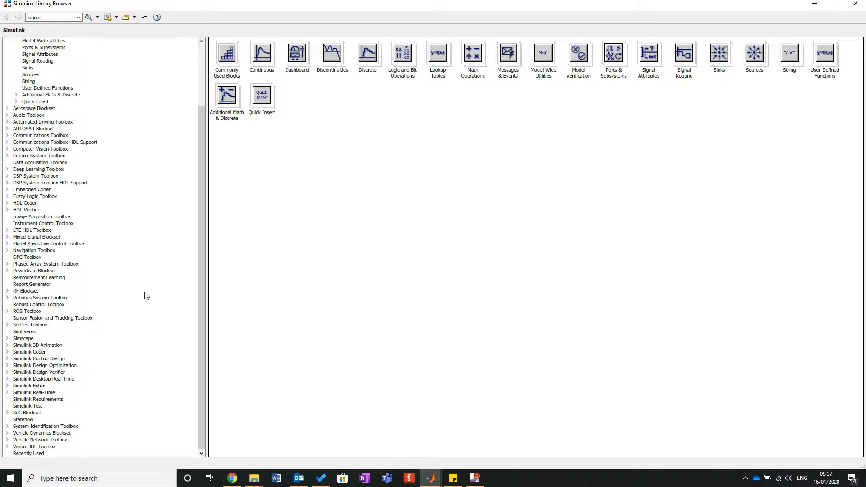
{"action": "scroll", "coordinate": [142, 297], "scroll_direction": "up", "scroll_amount": 3}
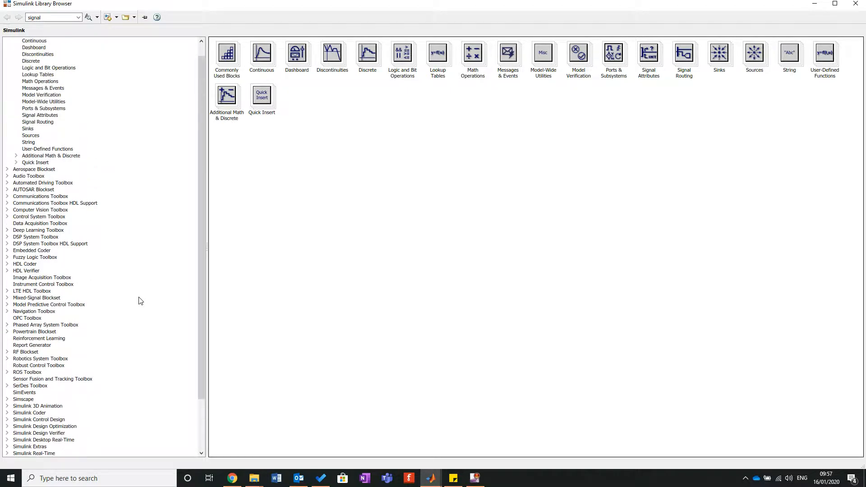
{"action": "scroll", "coordinate": [135, 311], "scroll_direction": "up", "scroll_amount": 1}
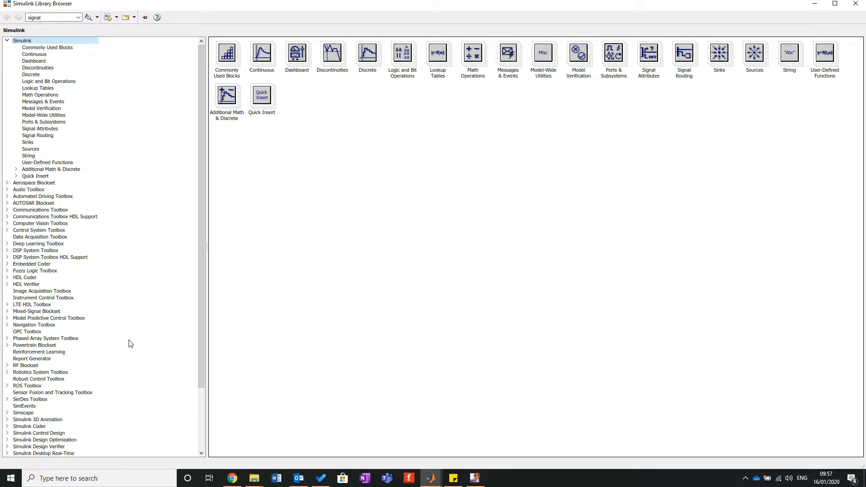
{"action": "double_click", "coordinate": [449, 4]}
{"action": "key", "text": "super+Left"}
{"action": "left_click", "coordinate": [568, 120]}
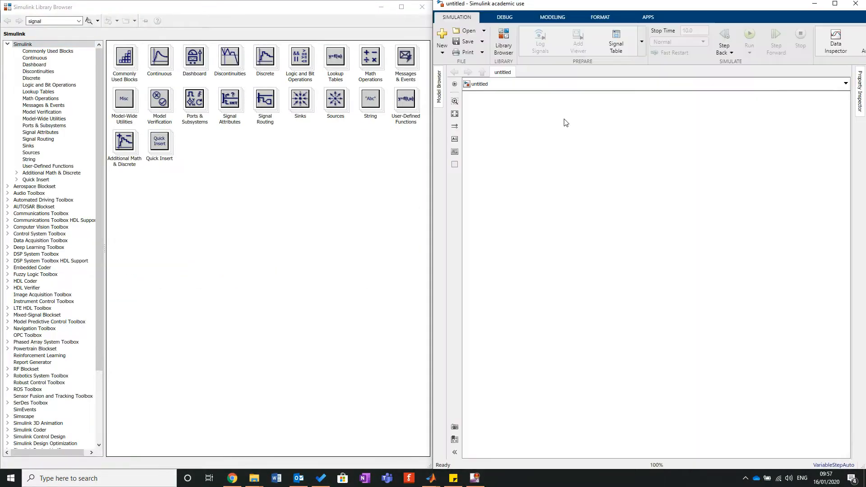
- Look through the contents of several toolbox libraries, including Deep Learning Toolbox and Audio Toolbox
{"action": "left_click", "coordinate": [24, 202]}
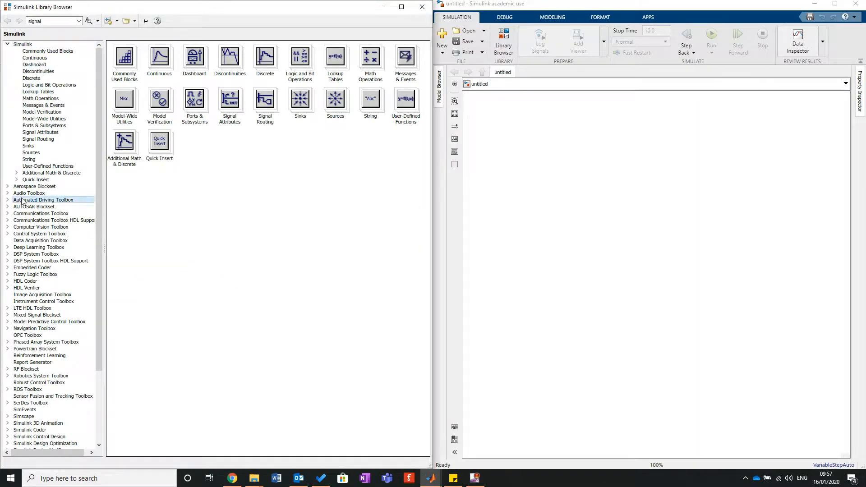
{"action": "left_click", "coordinate": [25, 221]}
{"action": "left_click", "coordinate": [25, 247]}
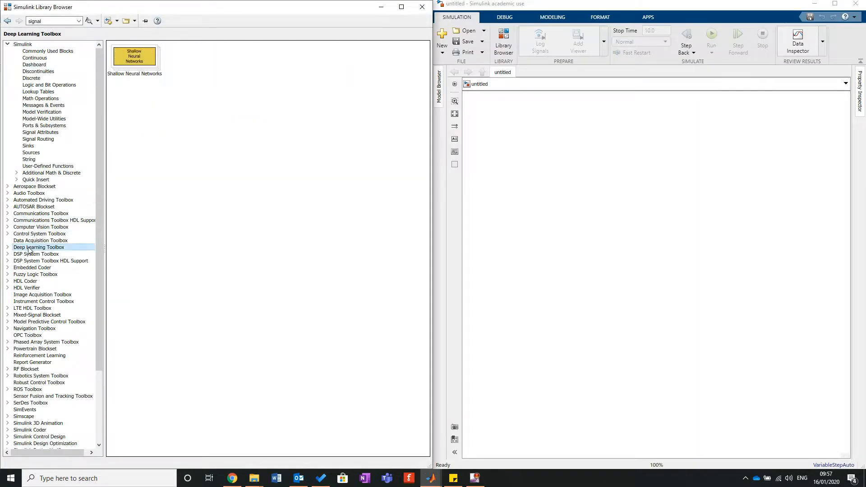
{"action": "left_click", "coordinate": [30, 274]}
{"action": "left_click", "coordinate": [28, 193]}
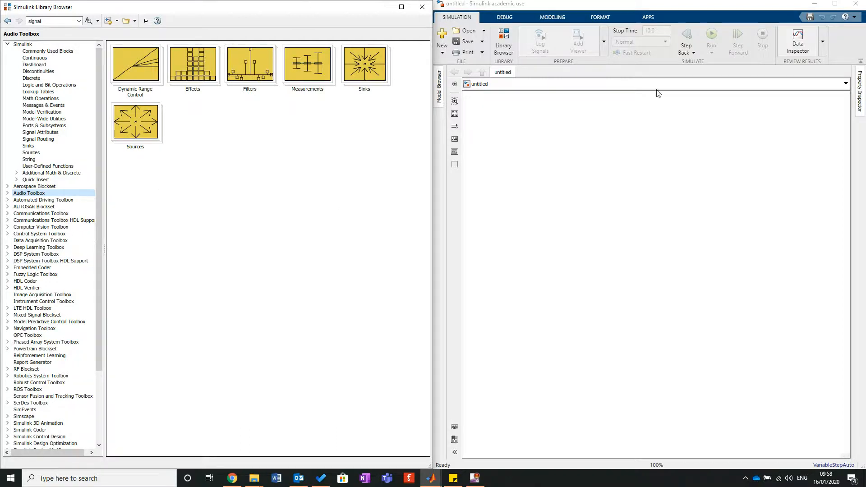
{"action": "left_click", "coordinate": [543, 171]}
{"action": "left_click", "coordinate": [346, 213]}
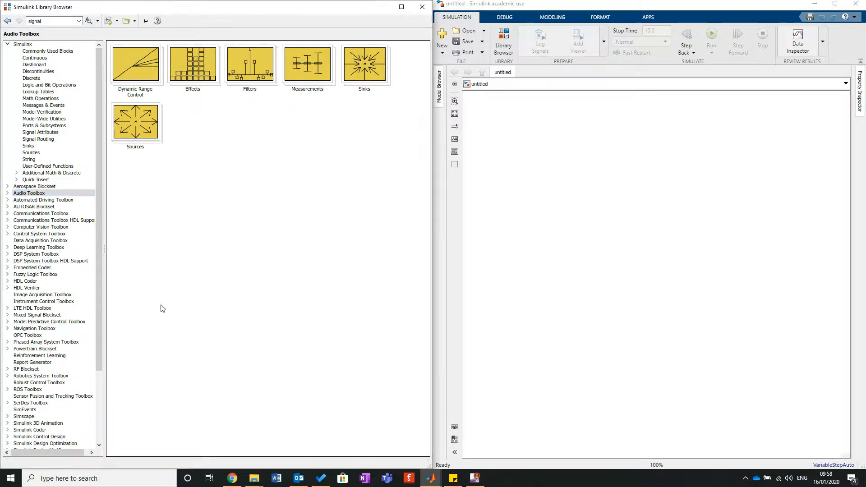
- Add a Solver Configuration block from the Simscape Utilities library to the model
{"action": "scroll", "coordinate": [59, 352], "scroll_direction": "down", "scroll_amount": 5}
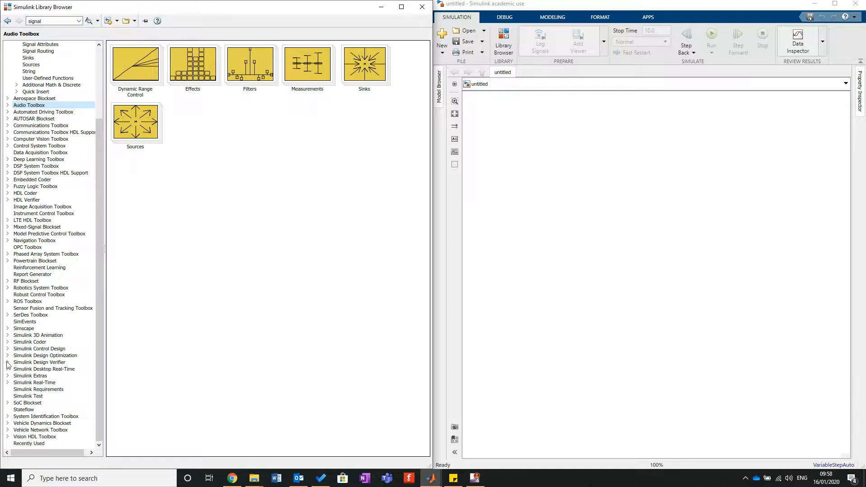
{"action": "left_click", "coordinate": [7, 329]}
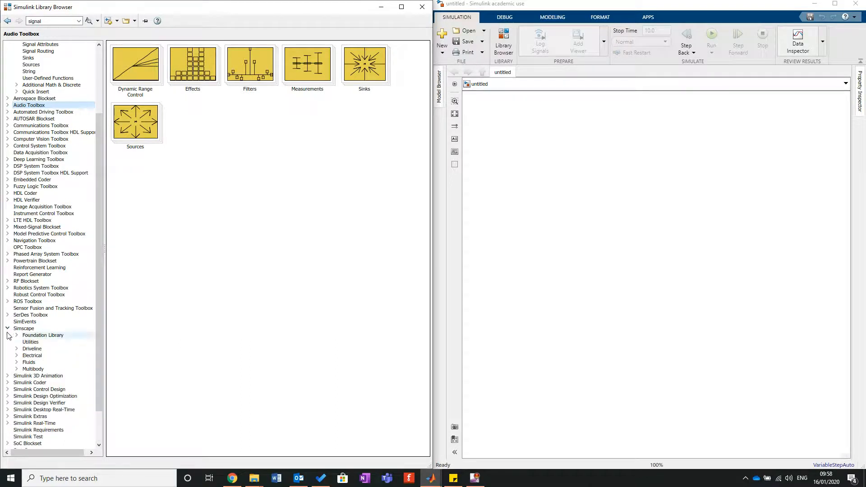
{"action": "scroll", "coordinate": [48, 303], "scroll_direction": "down", "scroll_amount": 2}
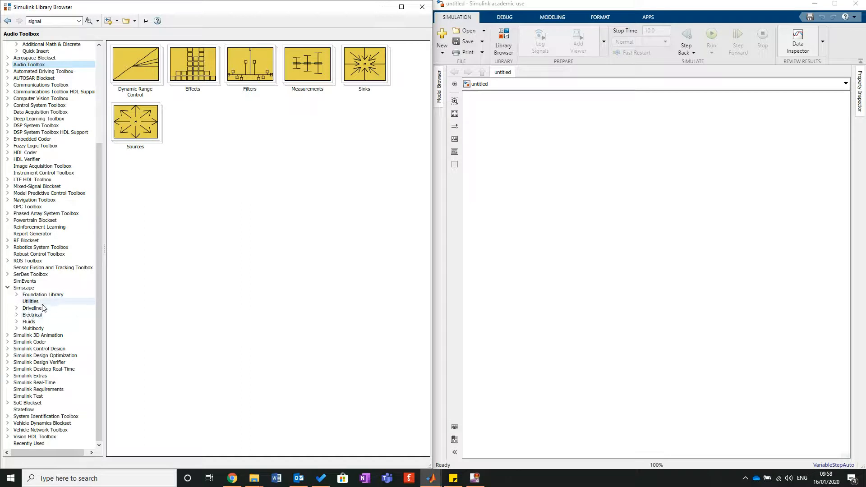
{"action": "left_click", "coordinate": [32, 308]}
{"action": "left_click", "coordinate": [41, 302]}
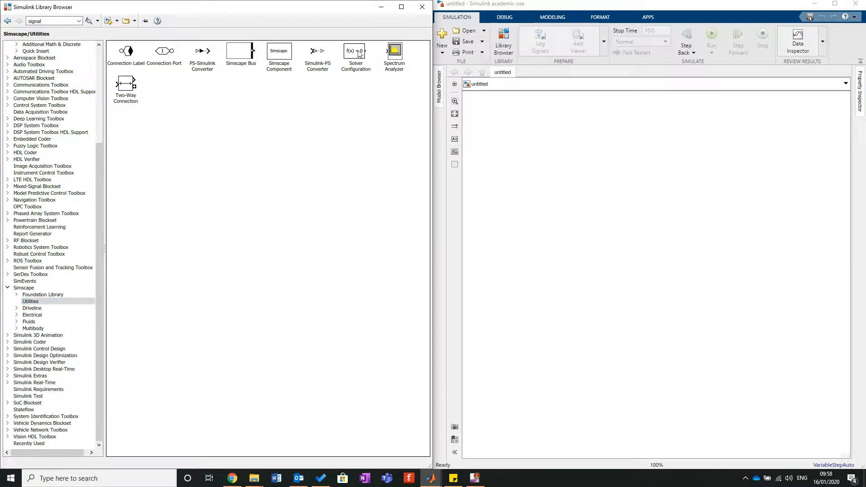
{"action": "left_click_drag", "start_coordinate": [358, 49], "coordinate": [544, 261]}
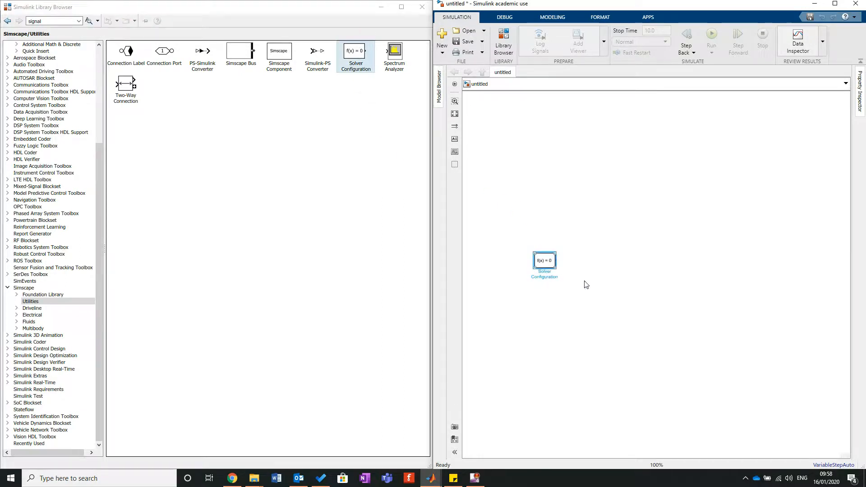
{"action": "left_click", "coordinate": [551, 295]}
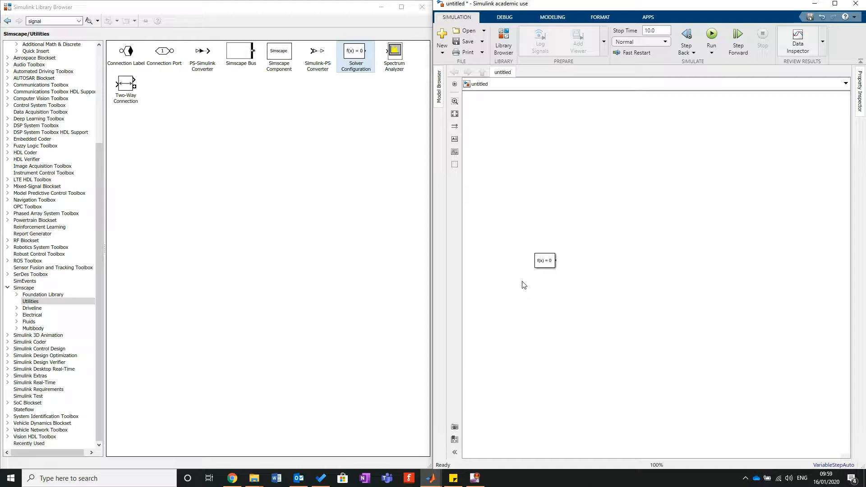
- Review the Solver Configuration block's parameters and accept them without changes
{"action": "left_click", "coordinate": [542, 266]}
{"action": "key", "text": "space"}
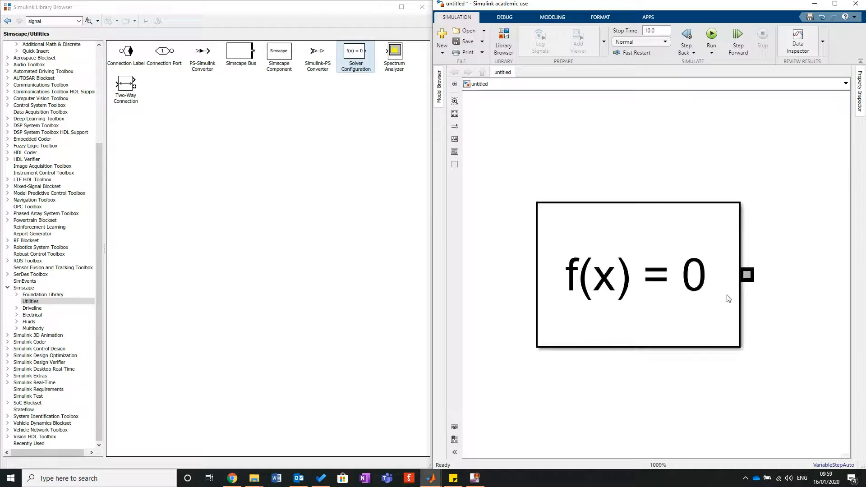
{"action": "double_click", "coordinate": [693, 256]}
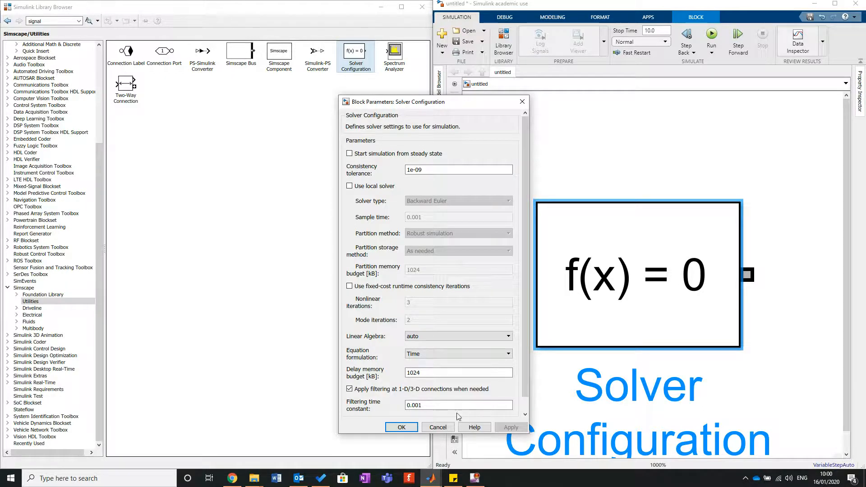
{"action": "left_click", "coordinate": [402, 427]}
- Add a Mechanism Configuration block from the Simscape Multibody Utilities library below the Solver Configuration block
{"action": "scroll", "coordinate": [715, 228], "scroll_direction": "down", "scroll_amount": 5}
{"action": "scroll", "coordinate": [714, 227], "scroll_direction": "down", "scroll_amount": 2}
{"action": "left_click_drag", "start_coordinate": [832, 266], "coordinate": [677, 223]}
{"action": "left_click", "coordinate": [673, 274]}
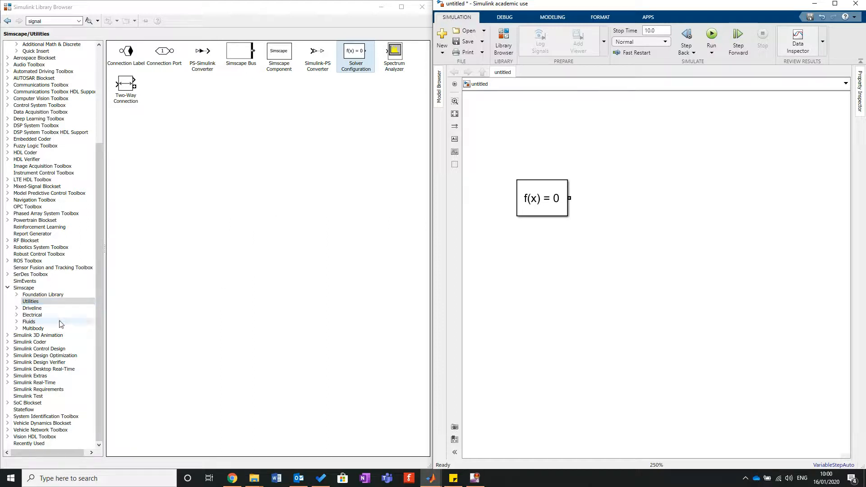
{"action": "left_click", "coordinate": [18, 330]}
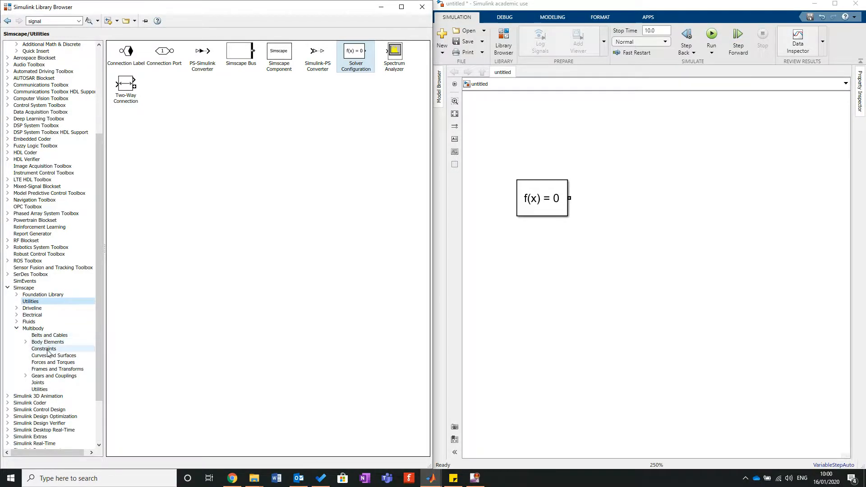
{"action": "left_click", "coordinate": [40, 389]}
{"action": "left_click_drag", "start_coordinate": [122, 53], "coordinate": [572, 269]}
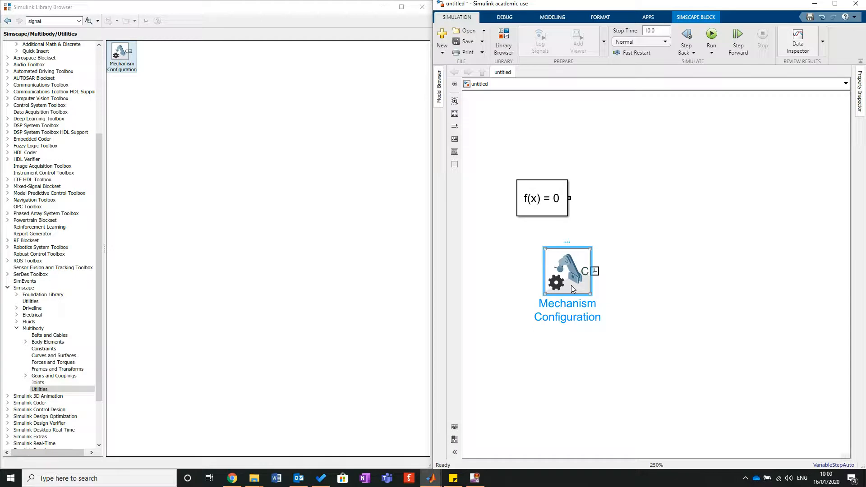
- Rotate the Mechanism Configuration block until its port faces up and place it just below and right of the Solver Configuration block
{"action": "key", "text": "ctrl+r"}
{"action": "key", "text": "ctrl+r"}
{"action": "key", "text": "ctrl+r"}
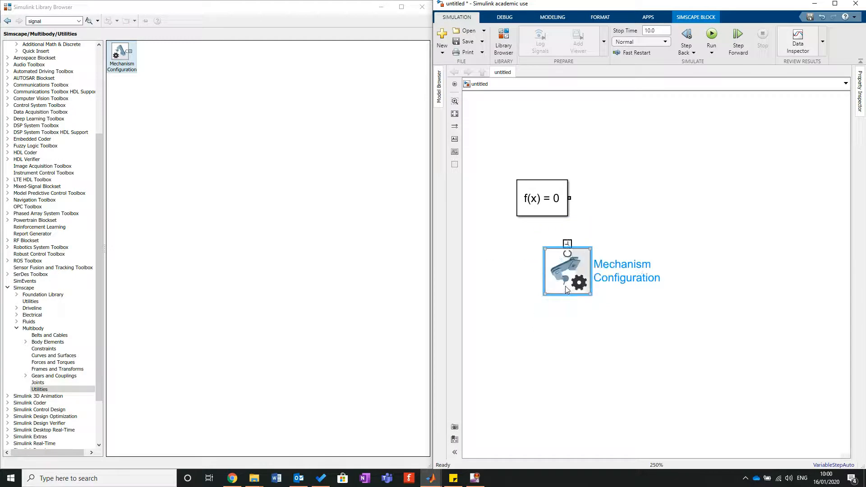
{"action": "left_click", "coordinate": [588, 333]}
{"action": "left_click_drag", "start_coordinate": [574, 268], "coordinate": [609, 247]}
{"action": "left_click", "coordinate": [622, 331]}
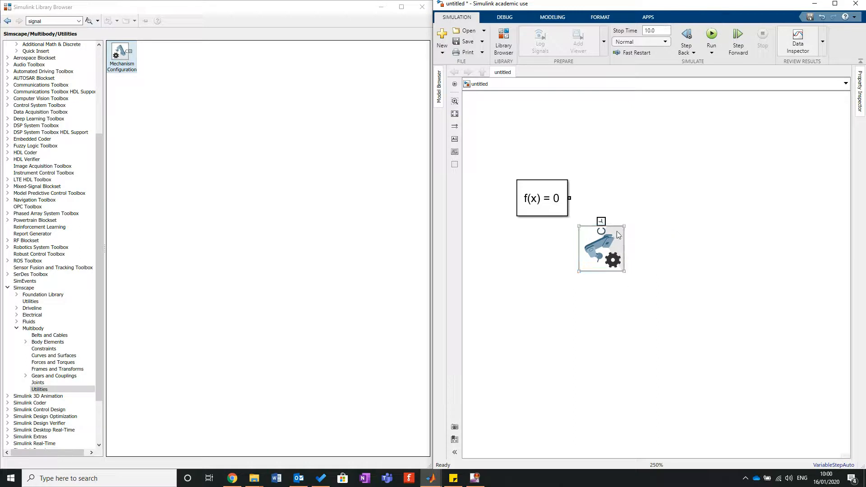
- Set the Mechanism Configuration block's constant gravity to [0 -9.80665 0] m/s^2 and apply the change
{"action": "double_click", "coordinate": [603, 254]}
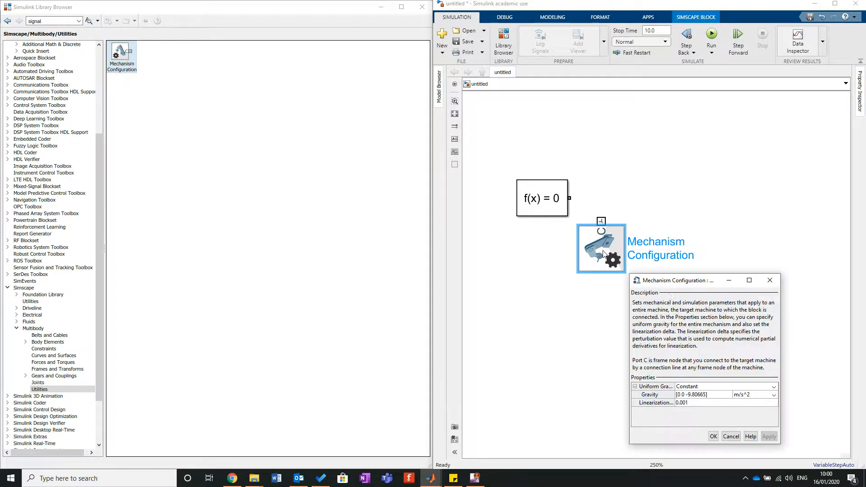
{"action": "left_click_drag", "start_coordinate": [677, 285], "coordinate": [406, 47]}
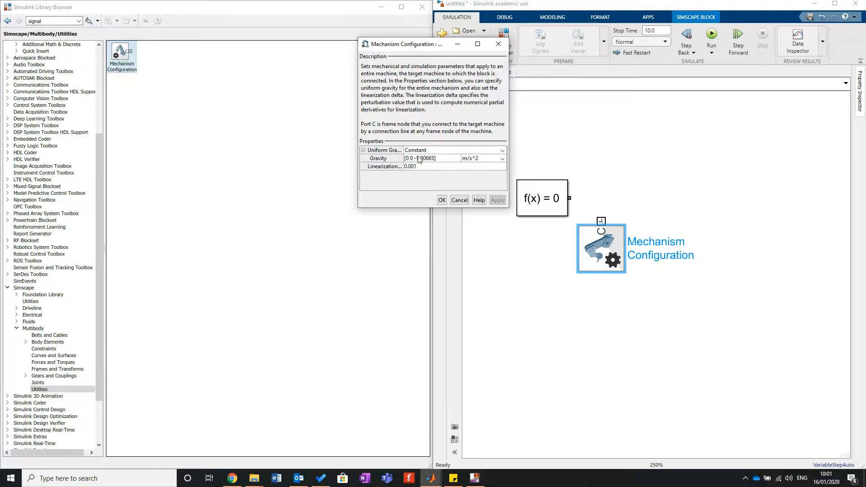
{"action": "left_click", "coordinate": [499, 152]}
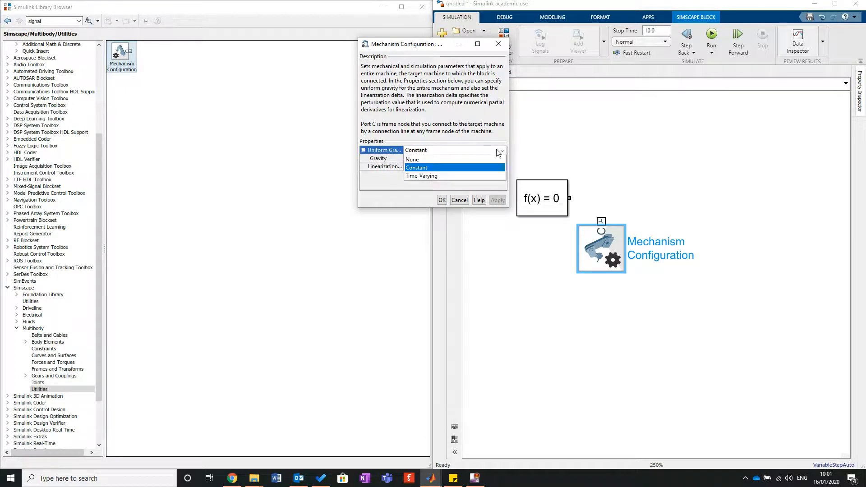
{"action": "left_click", "coordinate": [490, 93]}
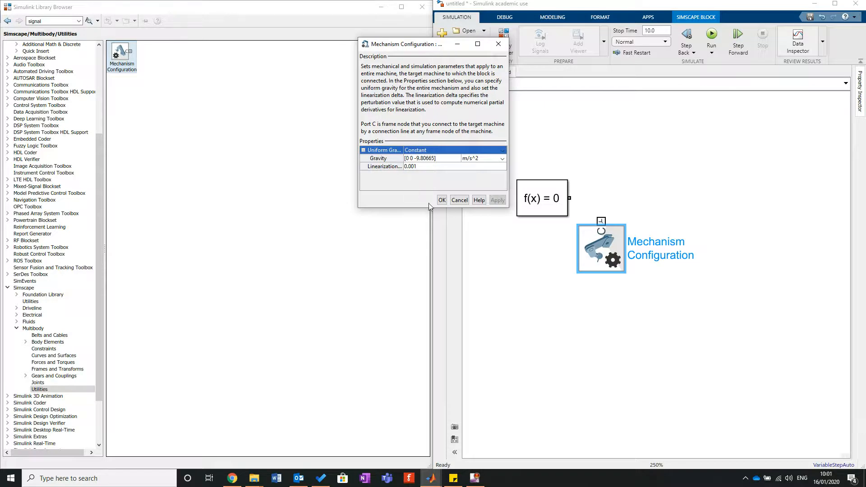
{"action": "left_click", "coordinate": [420, 162]}
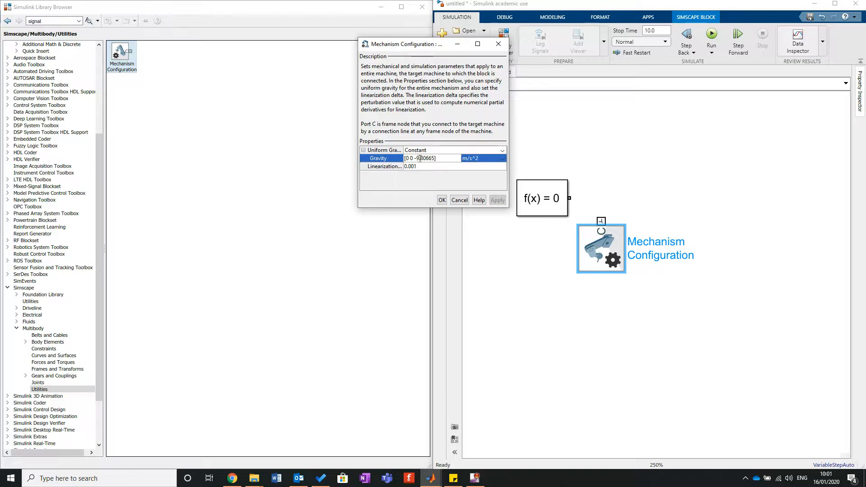
{"action": "left_click", "coordinate": [416, 158]}
{"action": "key", "text": "BackSpace"}
{"action": "key", "text": "BackSpace"}
{"action": "key", "text": "Right"}
{"action": "key", "text": "Right"}
{"action": "type", "text": "0"}
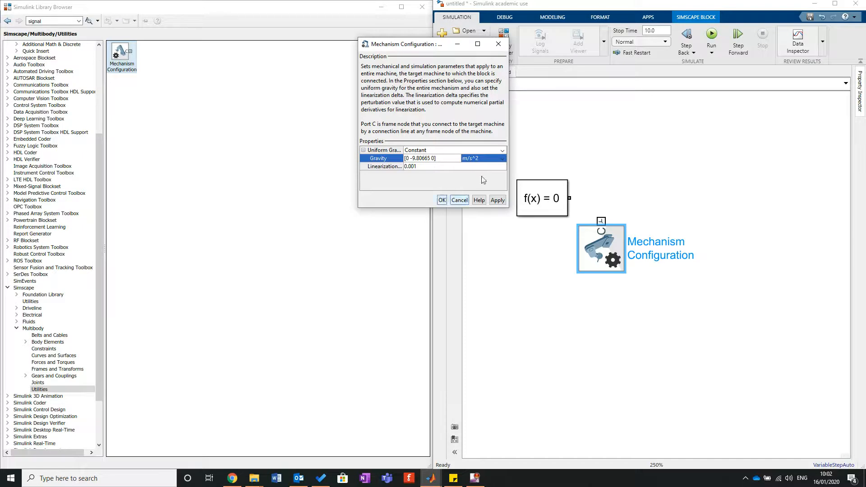
{"action": "left_click", "coordinate": [498, 201]}
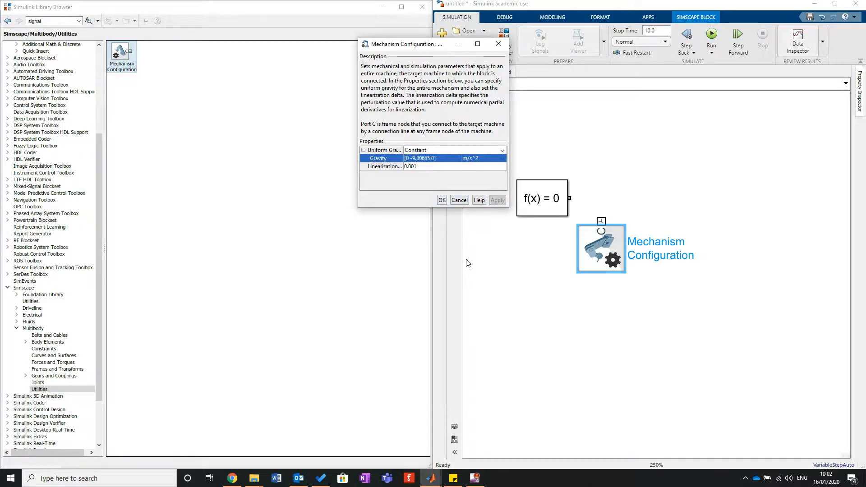
{"action": "left_click", "coordinate": [441, 201]}
{"action": "left_click", "coordinate": [591, 375]}
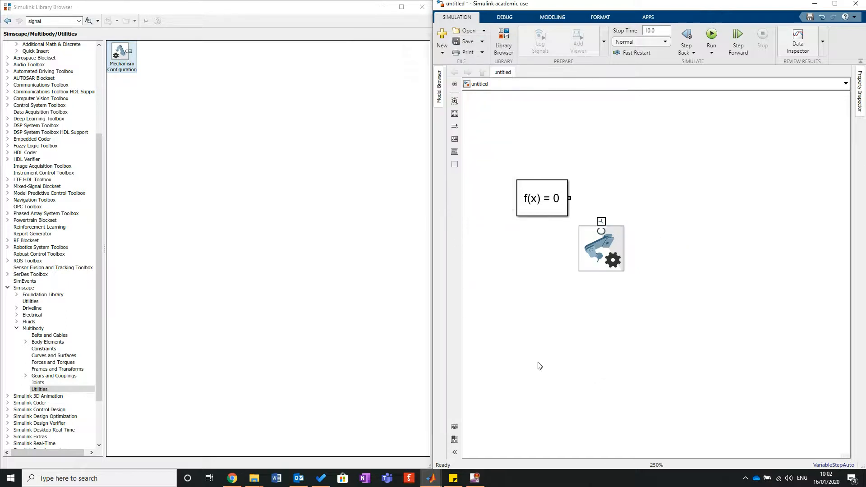
- Add a World Frame block from the Simscape Multibody Frames and Transforms library to the right of the Solver Configuration block
{"action": "left_click", "coordinate": [26, 342]}
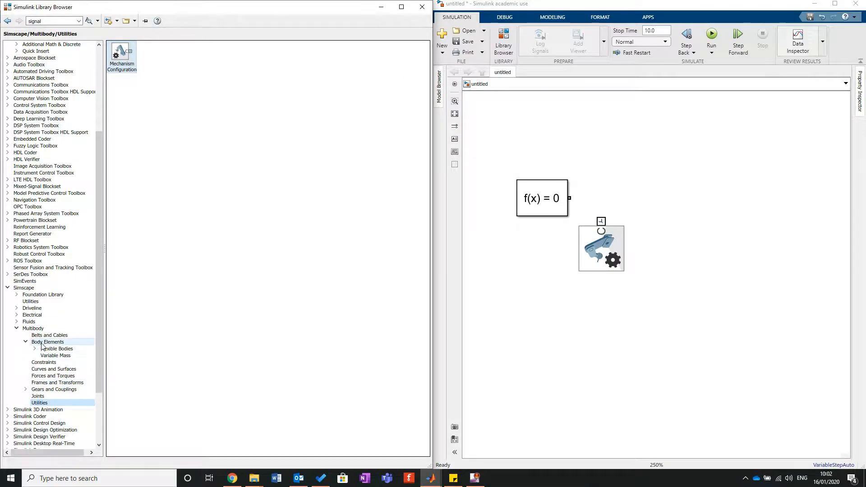
{"action": "left_click", "coordinate": [42, 343]}
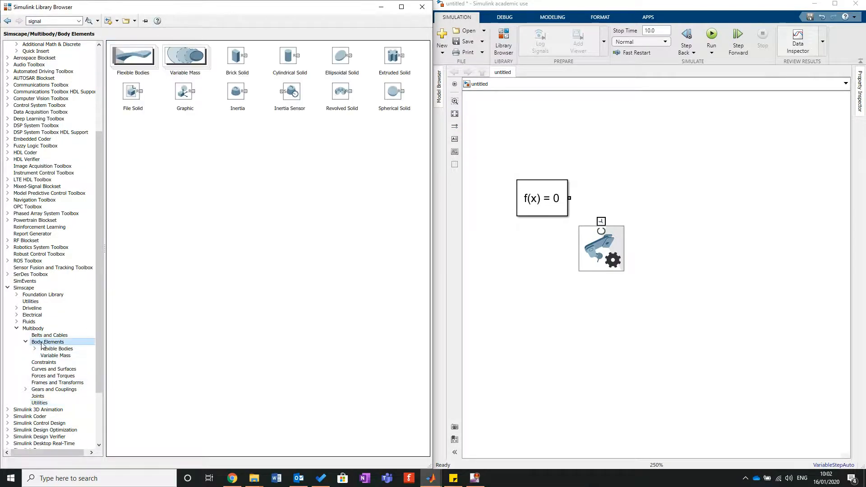
{"action": "left_click", "coordinate": [55, 383]}
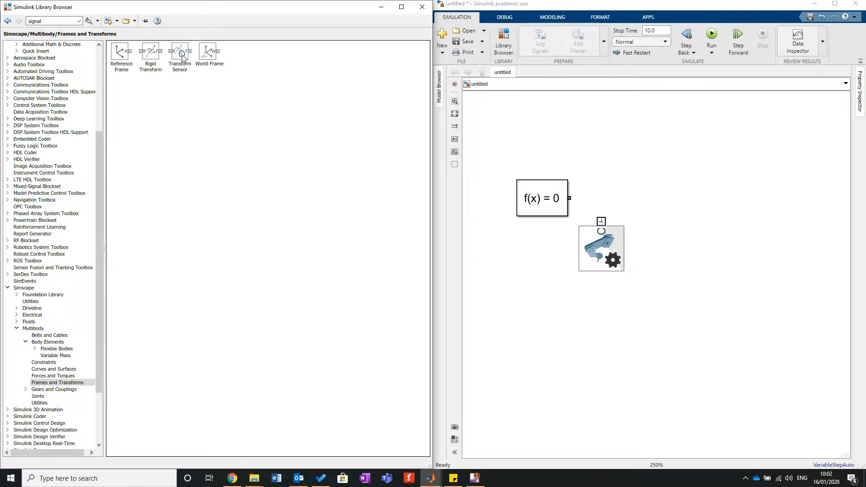
{"action": "left_click", "coordinate": [150, 55]}
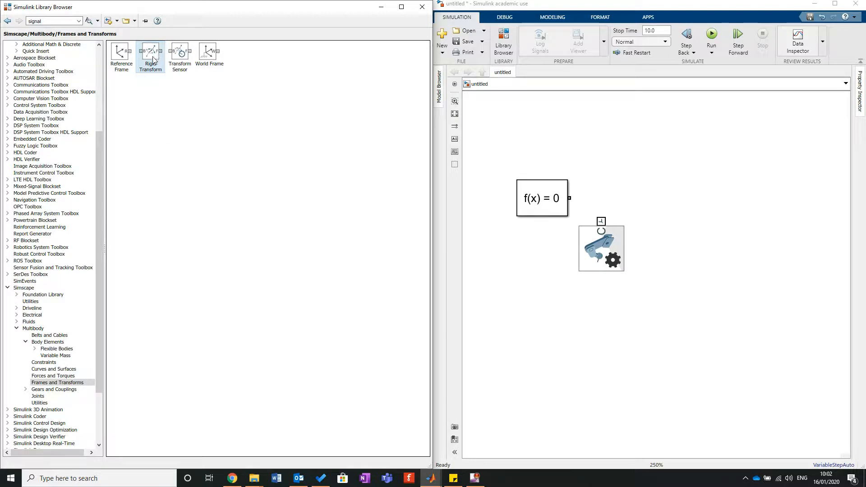
{"action": "left_click_drag", "start_coordinate": [211, 54], "coordinate": [685, 186]}
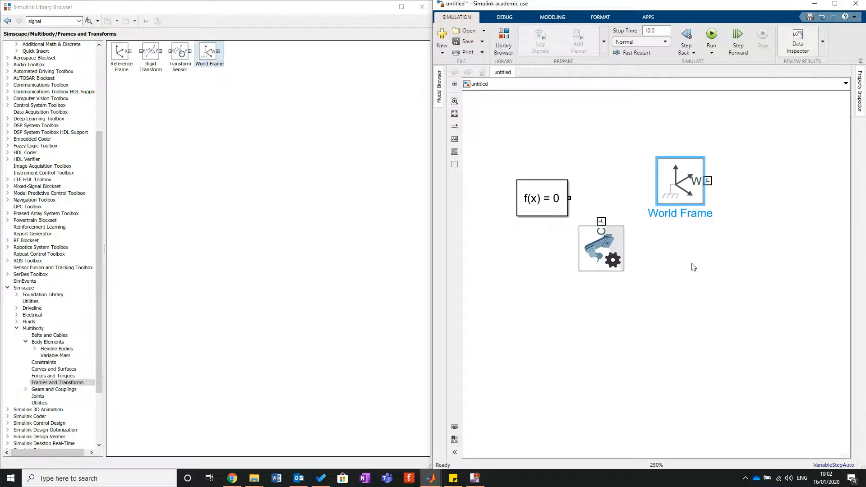
- Rotate the World Frame block until its port faces left and align it with the Solver Configuration block's port
{"action": "left_click", "coordinate": [666, 259]}
{"action": "left_click", "coordinate": [682, 190]}
{"action": "key", "text": "ctrl+r"}
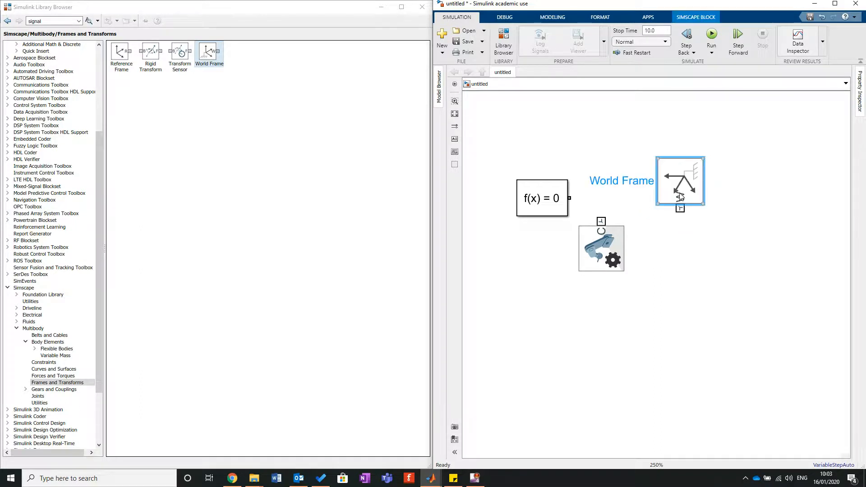
{"action": "key", "text": "ctrl+r"}
{"action": "left_click_drag", "start_coordinate": [680, 190], "coordinate": [674, 207]}
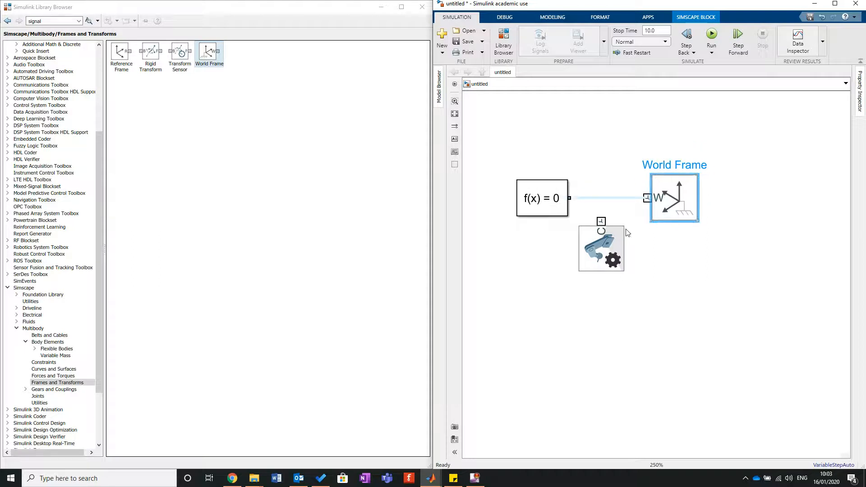
- Connect the Solver Configuration, Mechanism Configuration and World Frame ports at a common junction and move the World Frame block slightly closer
{"action": "left_click_drag", "start_coordinate": [601, 221], "coordinate": [559, 198]}
{"action": "left_click_drag", "start_coordinate": [646, 198], "coordinate": [602, 197]}
{"action": "left_click_drag", "start_coordinate": [675, 200], "coordinate": [663, 201]}
{"action": "left_click", "coordinate": [672, 289]}
{"action": "scroll", "coordinate": [648, 272], "scroll_direction": "down", "scroll_amount": 1}
{"action": "scroll", "coordinate": [621, 230], "scroll_direction": "up", "scroll_amount": 2}
{"action": "scroll", "coordinate": [595, 242], "scroll_direction": "down", "scroll_amount": 1}
{"action": "scroll", "coordinate": [607, 281], "scroll_direction": "up", "scroll_amount": 1}
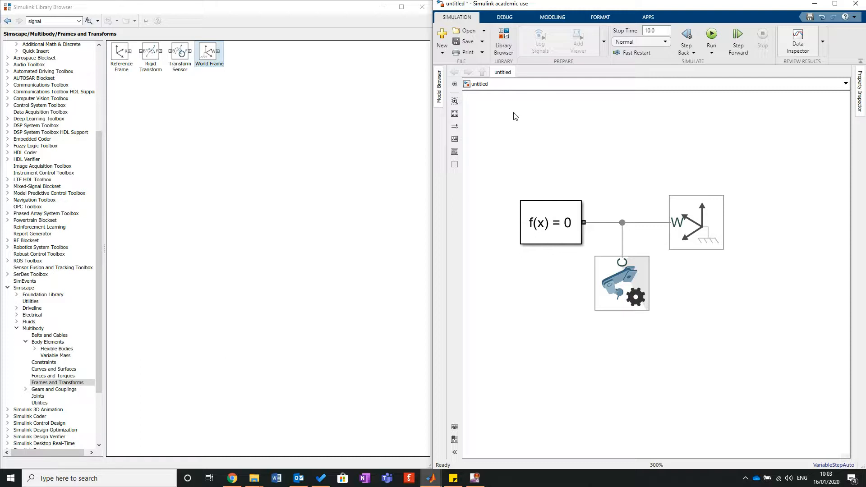
- Add a File Solid block from the Simscape Multibody Body Elements library well above the connected configuration blocks
{"action": "left_click", "coordinate": [205, 315]}
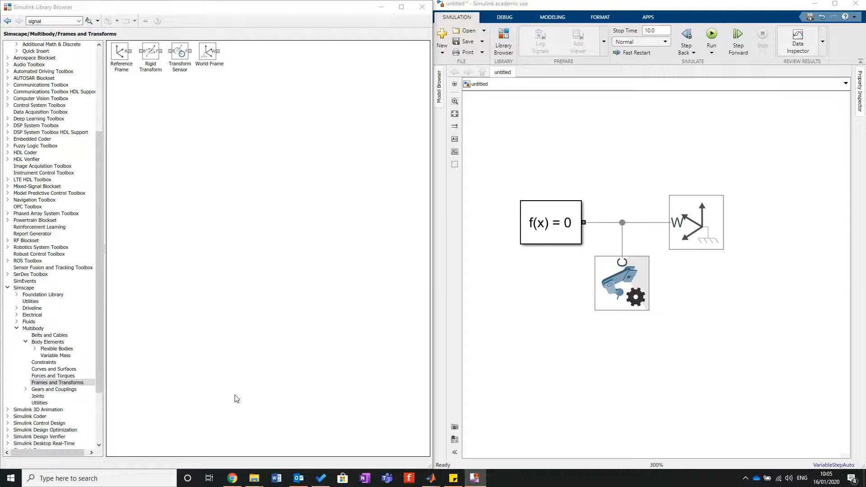
{"action": "left_click", "coordinate": [56, 342]}
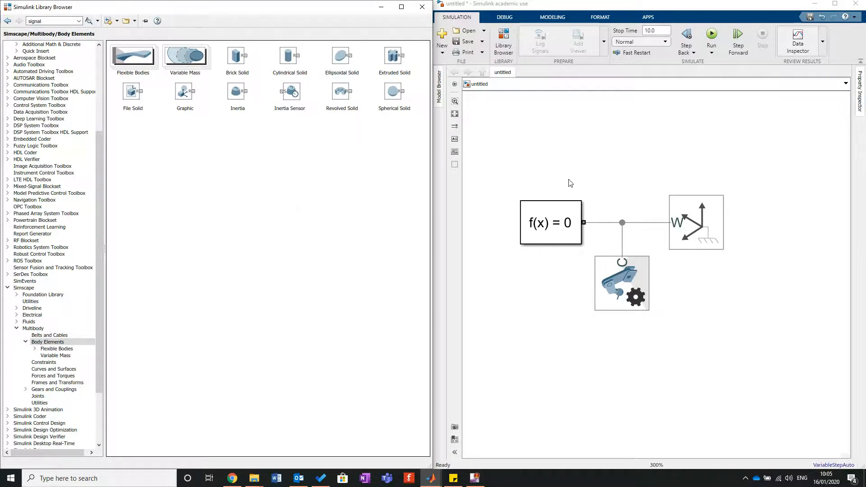
{"action": "scroll", "coordinate": [570, 182], "scroll_direction": "down", "scroll_amount": 1}
{"action": "scroll", "coordinate": [672, 219], "scroll_direction": "up", "scroll_amount": 1}
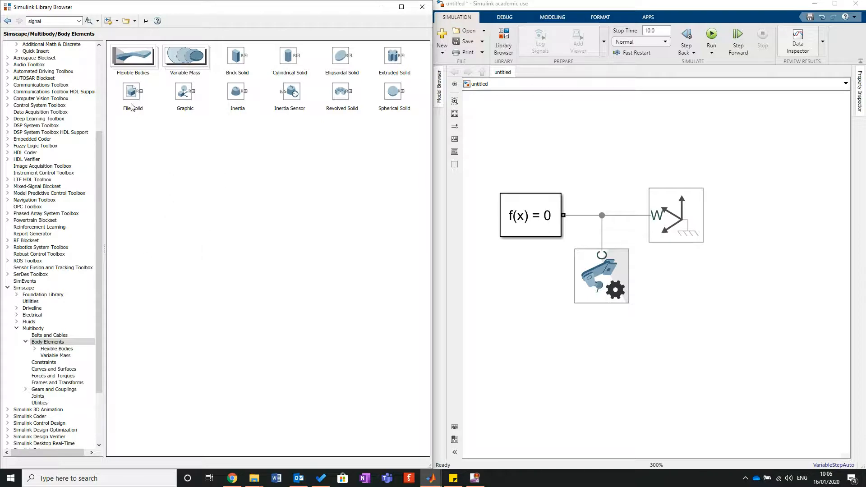
{"action": "left_click_drag", "start_coordinate": [133, 95], "coordinate": [578, 120]}
{"action": "scroll", "coordinate": [647, 176], "scroll_direction": "down", "scroll_amount": 4}
{"action": "scroll", "coordinate": [636, 156], "scroll_direction": "up", "scroll_amount": 3}
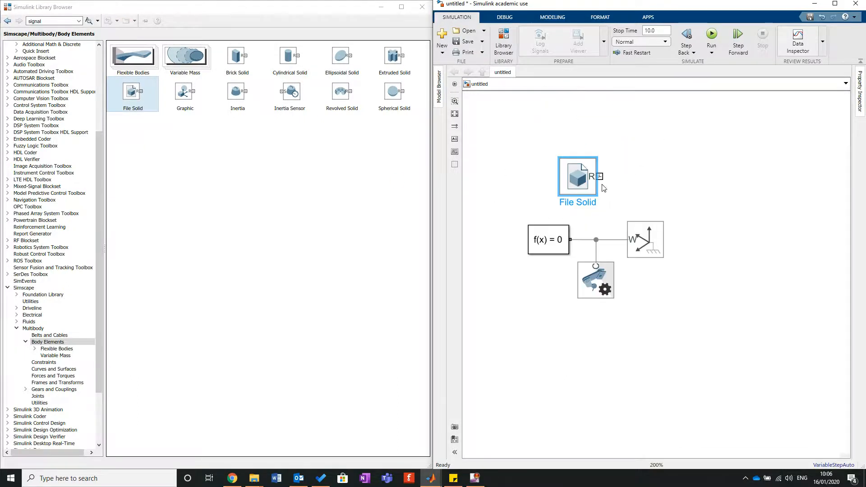
{"action": "left_click_drag", "start_coordinate": [580, 165], "coordinate": [578, 116]}
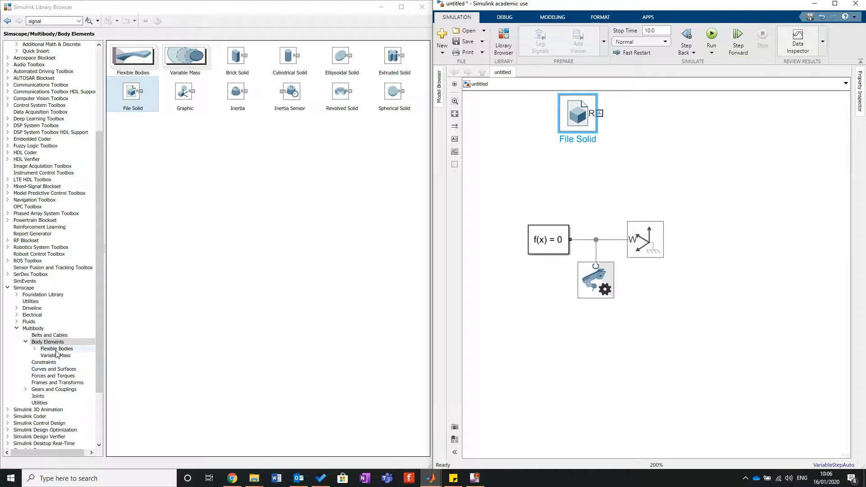
- Add a Revolute Joint block from the Multibody Joints library between the configuration blocks and the File Solid, which is moved aside to the right
{"action": "left_click", "coordinate": [38, 397]}
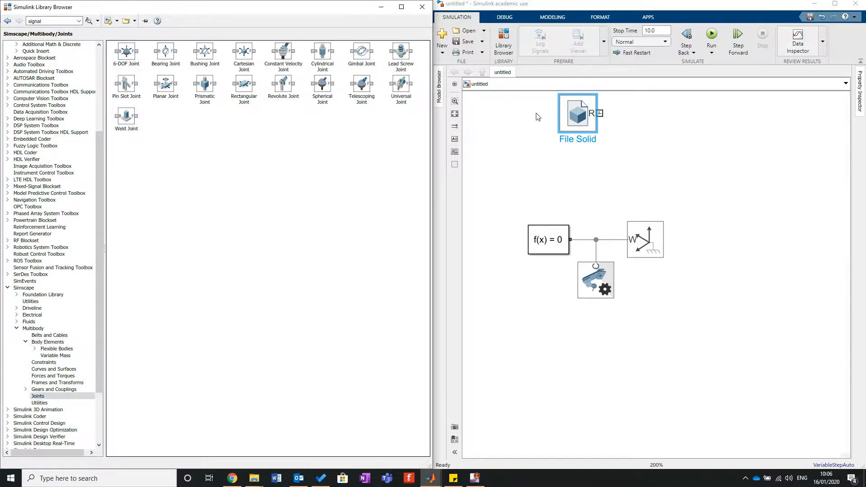
{"action": "left_click_drag", "start_coordinate": [584, 124], "coordinate": [698, 129]}
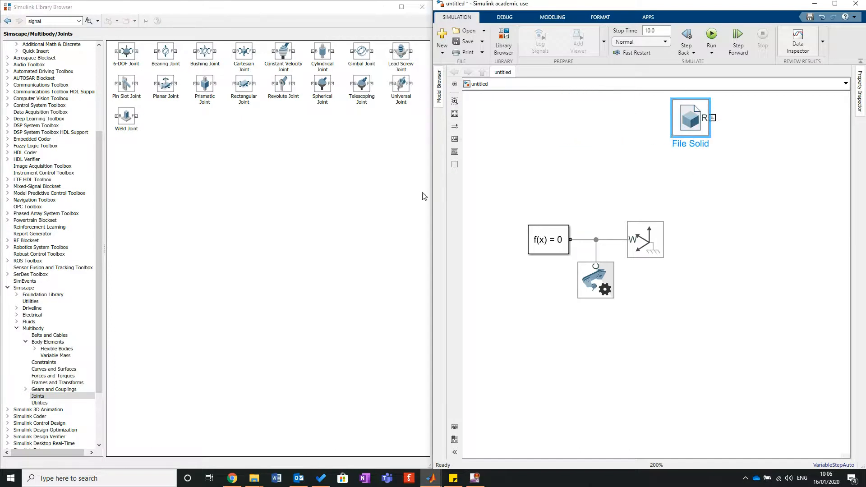
{"action": "left_click_drag", "start_coordinate": [281, 85], "coordinate": [572, 166]}
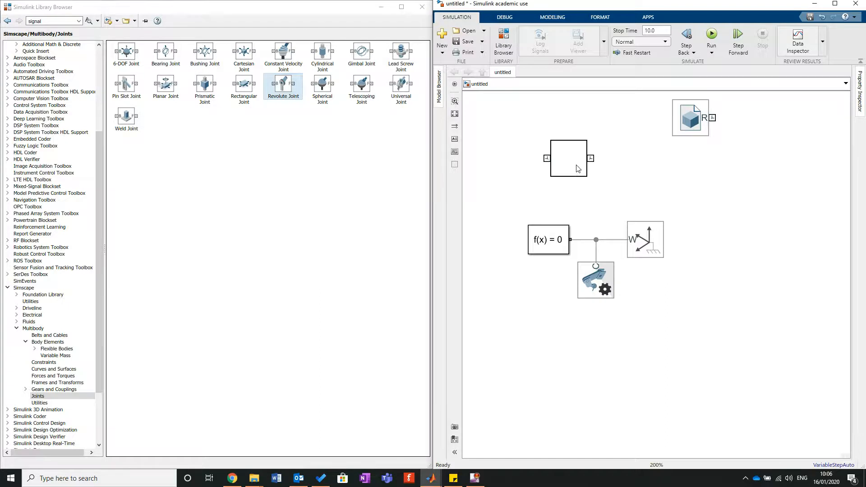
{"action": "left_click", "coordinate": [835, 4]}
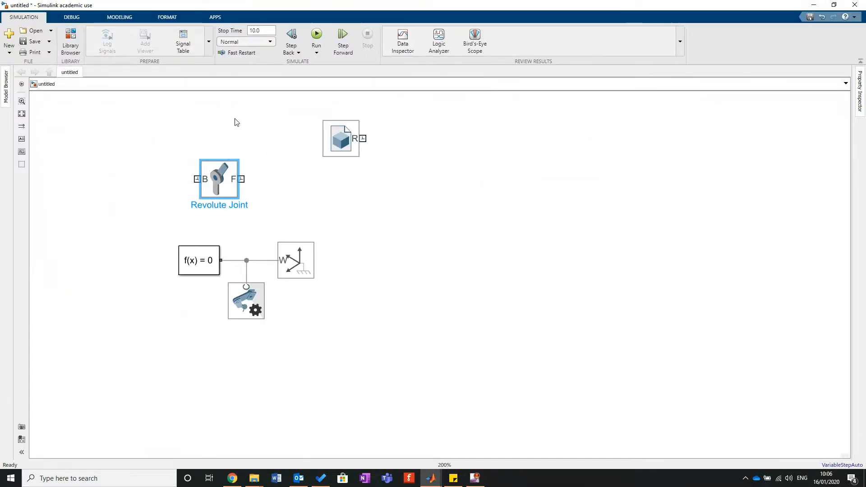
{"action": "scroll", "coordinate": [236, 122], "scroll_direction": "up", "scroll_amount": 5}
{"action": "scroll", "coordinate": [260, 230], "scroll_direction": "down", "scroll_amount": 3}
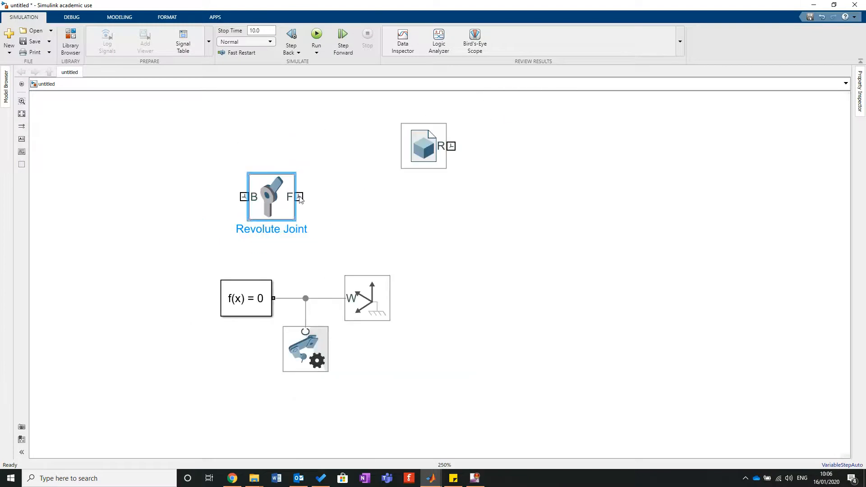
{"action": "left_click_drag", "start_coordinate": [275, 194], "coordinate": [334, 193]}
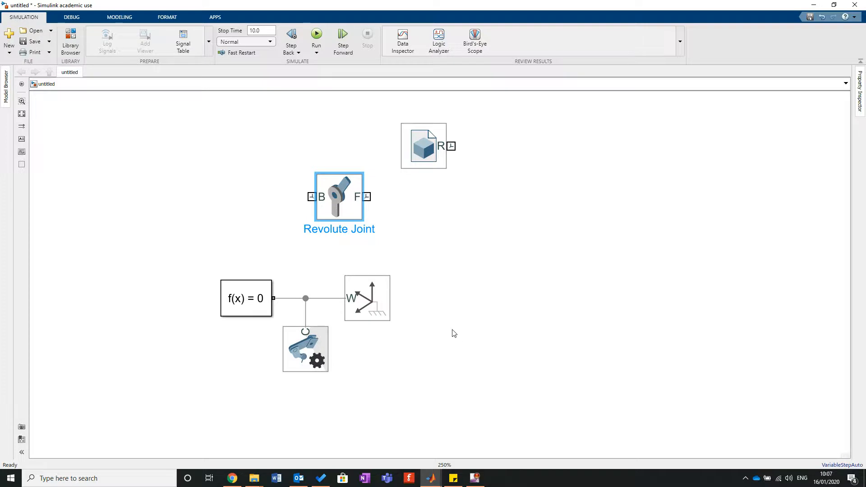
- Rename the Revolute Joint block as Wheel Rotation
{"action": "double_click", "coordinate": [342, 232]}
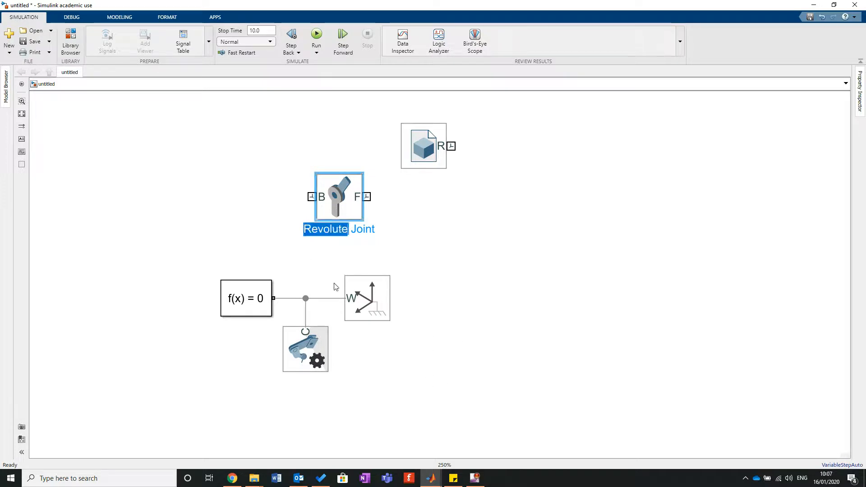
{"action": "key", "text": "Delete"}
{"action": "key", "text": "Delete"}
{"action": "key", "text": "Delete"}
{"action": "key", "text": "Delete"}
{"action": "key", "text": "Delete"}
{"action": "key", "text": "Delete"}
{"action": "key", "text": "Delete"}
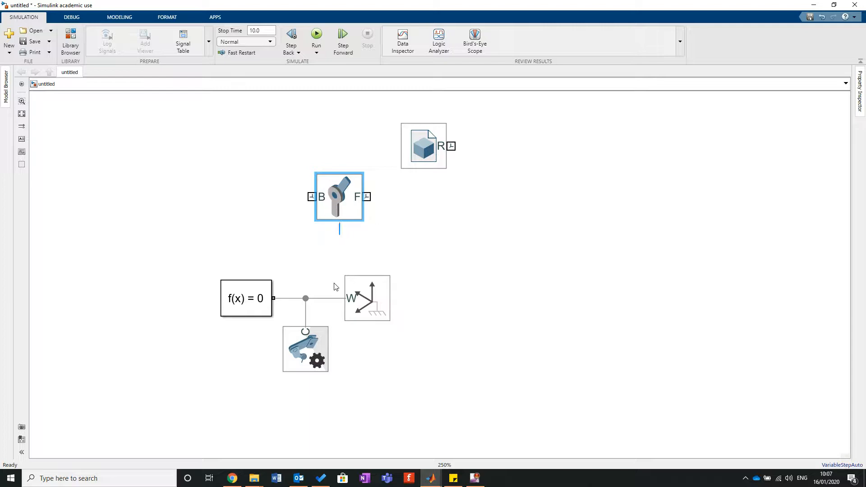
{"action": "type", "text": "Wheel Rotation"}
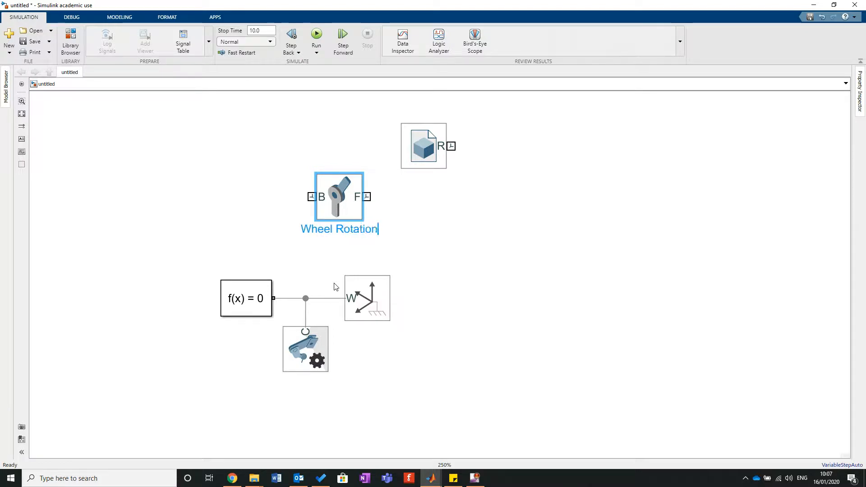
{"action": "left_click", "coordinate": [484, 222]}
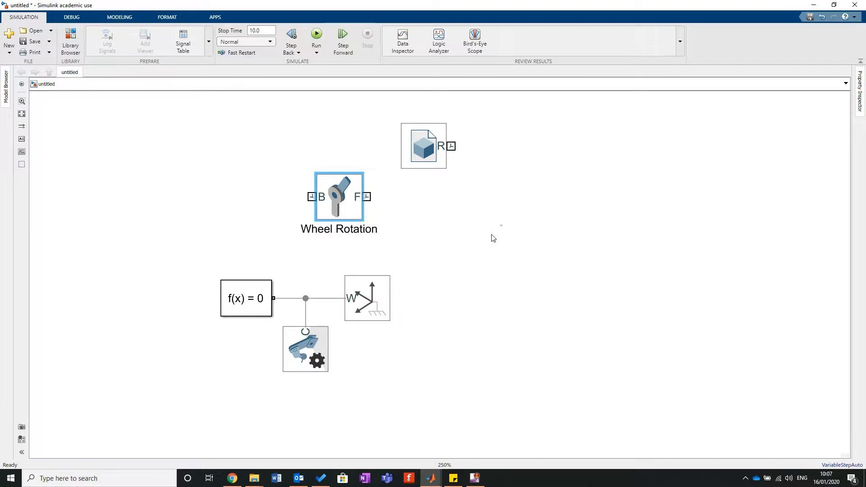
- Rotate the Wheel Rotation joint until its base port faces down and place it directly above the Mechanism Configuration block
{"action": "left_click", "coordinate": [344, 199]}
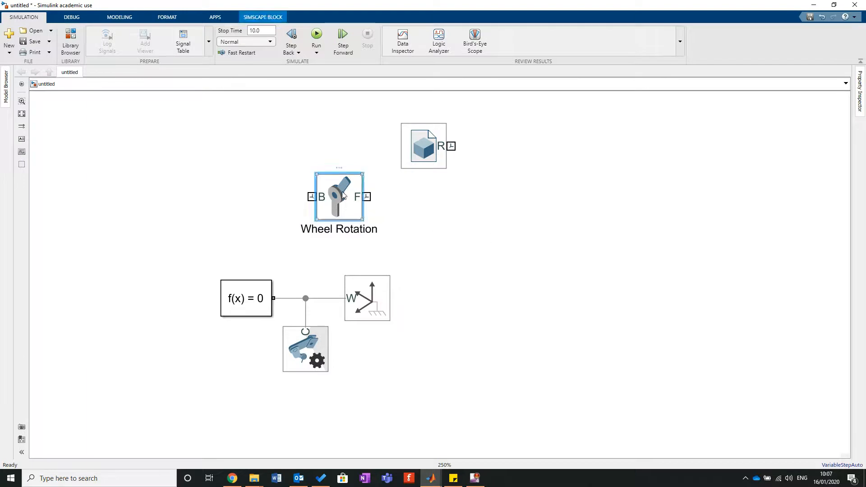
{"action": "left_click", "coordinate": [533, 205]}
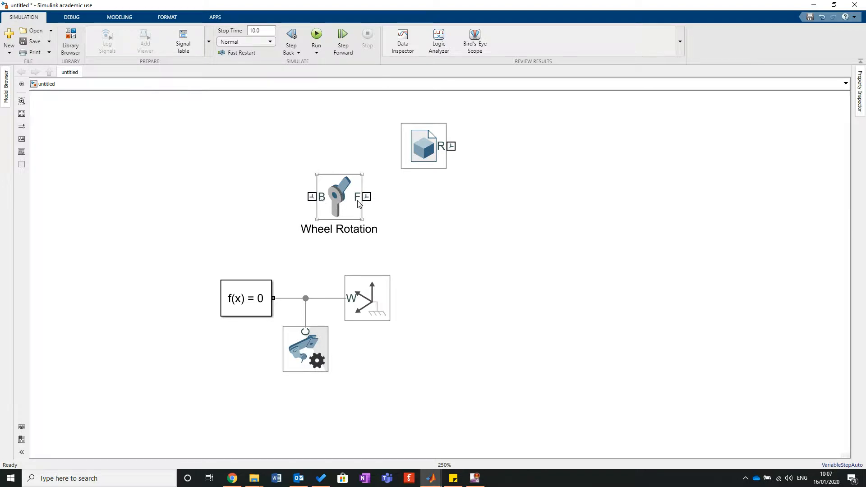
{"action": "left_click_drag", "start_coordinate": [348, 210], "coordinate": [336, 217]}
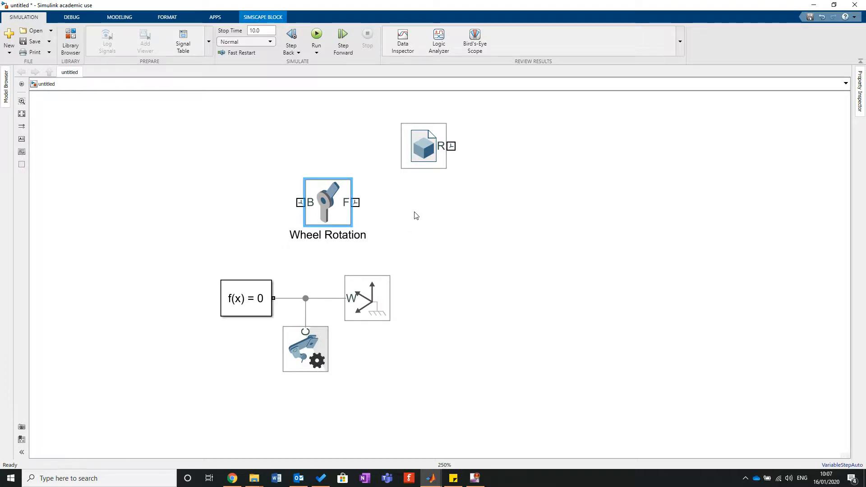
{"action": "left_click", "coordinate": [402, 215]}
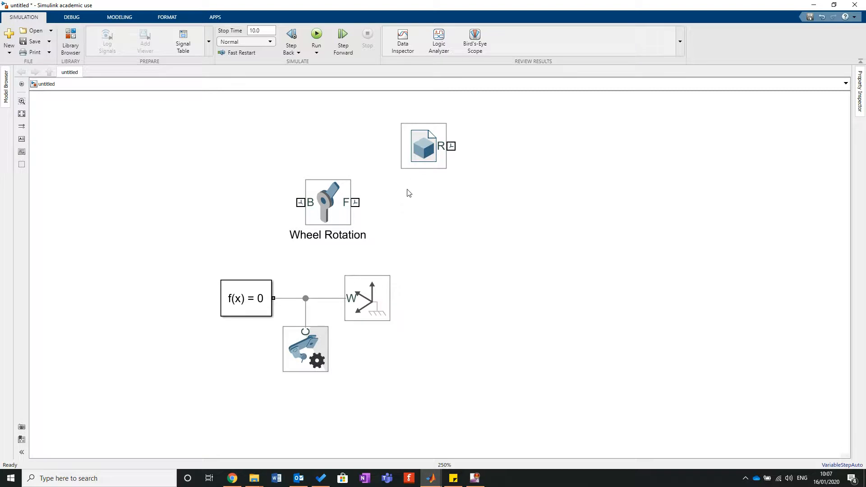
{"action": "left_click", "coordinate": [342, 212]}
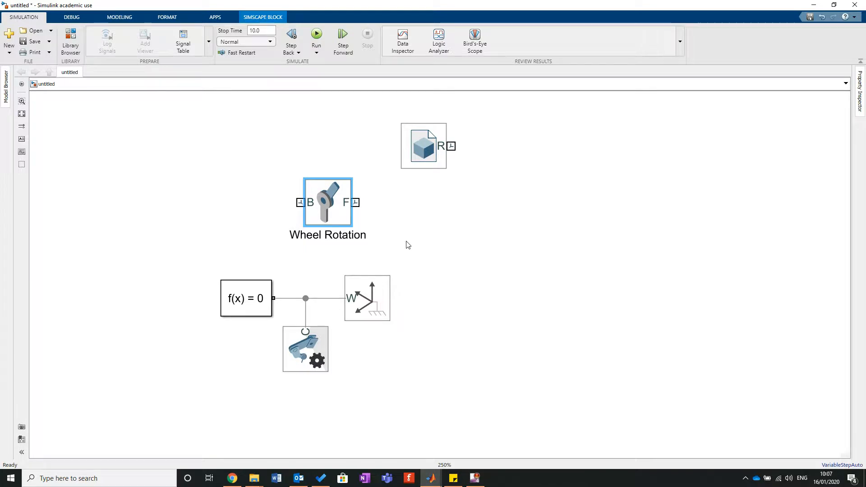
{"action": "key", "text": "ctrl+r"}
{"action": "key", "text": "ctrl+r"}
{"action": "key", "text": "ctrl+r"}
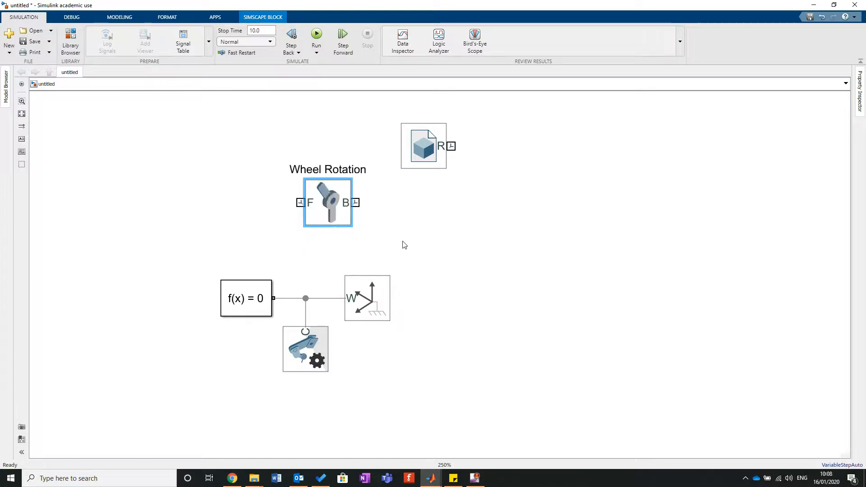
{"action": "left_click_drag", "start_coordinate": [324, 221], "coordinate": [305, 299]}
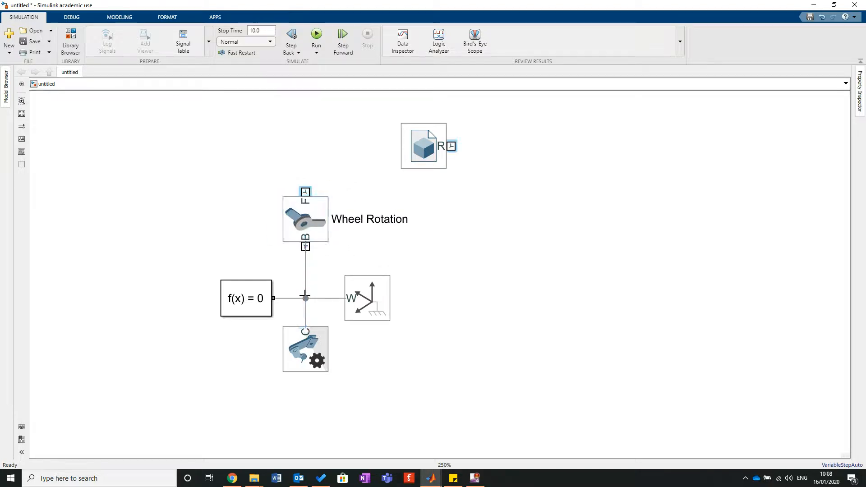
- Delete the line below the Wheel Rotation joint and redraw it from base port B to the junction of the configuration blocks
{"action": "left_click", "coordinate": [306, 266]}
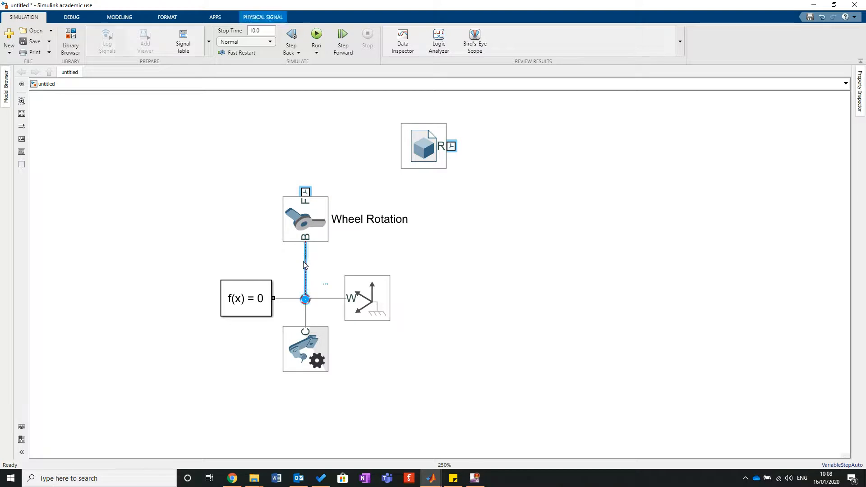
{"action": "key", "text": "Delete"}
{"action": "left_click_drag", "start_coordinate": [306, 248], "coordinate": [307, 296]}
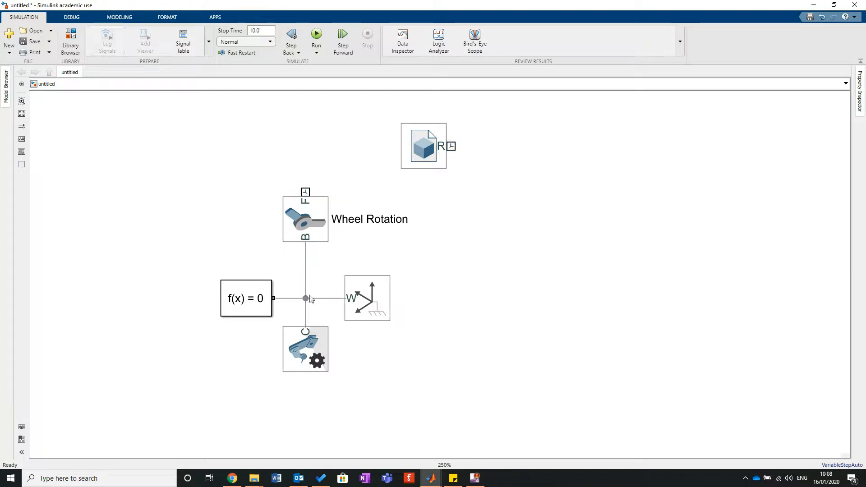
- Rotate the File Solid block until its R port faces down and place it directly above the Wheel Rotation joint's F port
{"action": "left_click", "coordinate": [445, 140]}
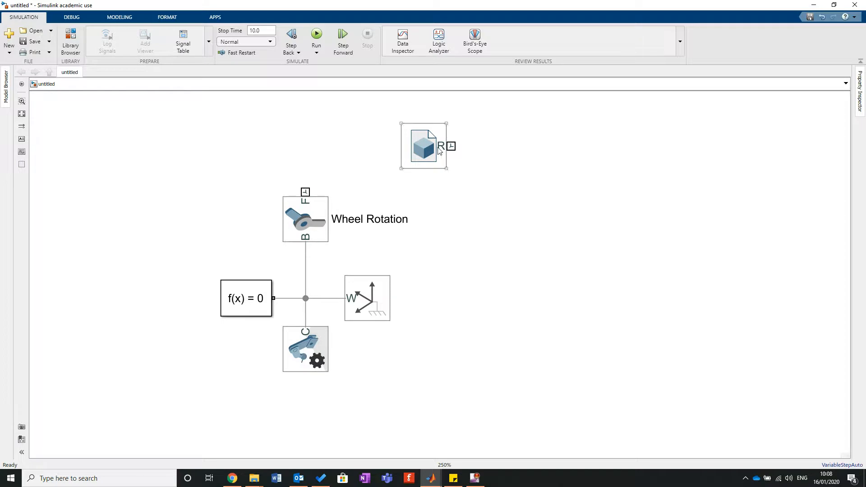
{"action": "left_click_drag", "start_coordinate": [429, 155], "coordinate": [270, 133]}
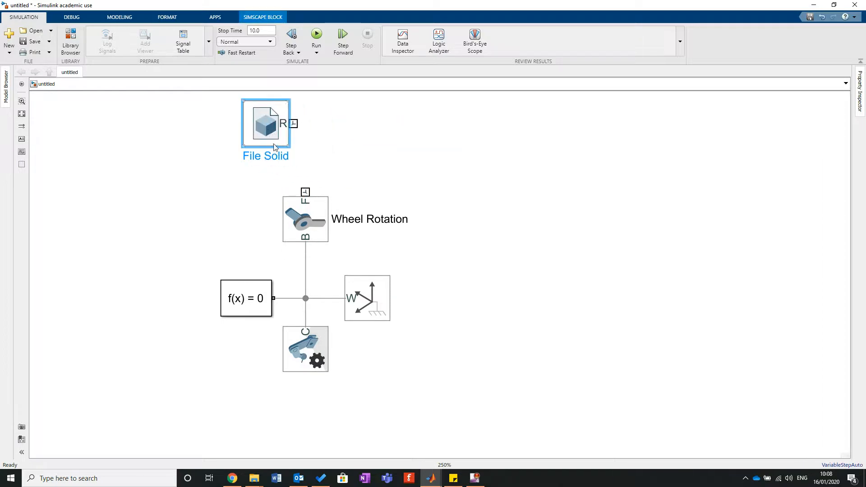
{"action": "key", "text": "ctrl+r"}
{"action": "left_click_drag", "start_coordinate": [294, 123], "coordinate": [316, 123]}
{"action": "key", "text": "space"}
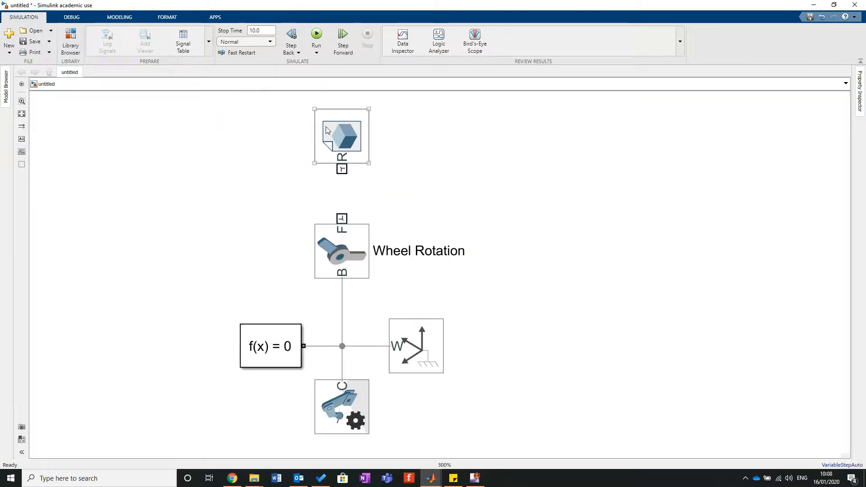
- Rename the File Solid block above the Wheel Rotation joint as Wheel 1
{"action": "left_click", "coordinate": [343, 157]}
{"action": "double_click", "coordinate": [270, 137]}
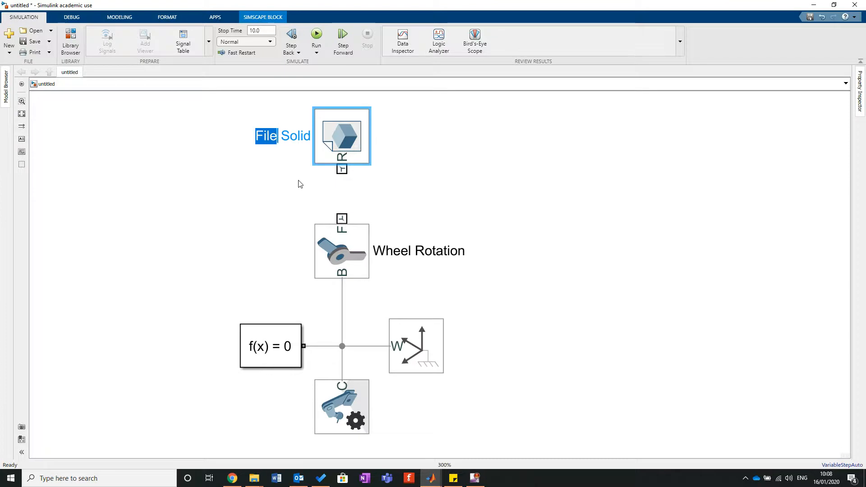
{"action": "key", "text": "Delete"}
{"action": "key", "text": "Delete"}
{"action": "key", "text": "Delete"}
{"action": "key", "text": "Delete"}
{"action": "key", "text": "Delete"}
{"action": "key", "text": "Delete"}
{"action": "key", "text": "Delete"}
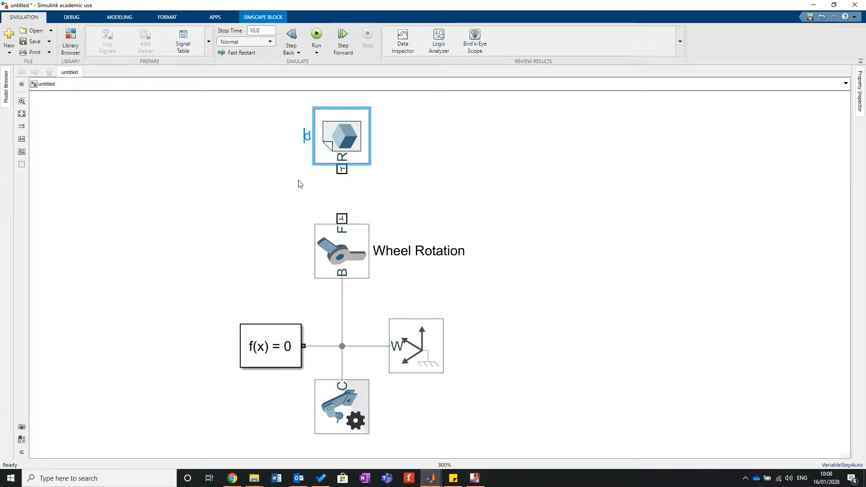
{"action": "type", "text": "Wheel 1"}
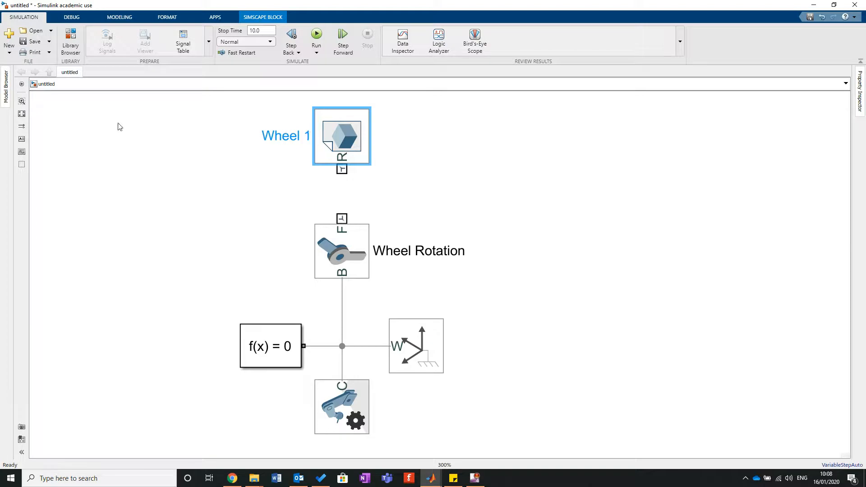
{"action": "left_click", "coordinate": [541, 177]}
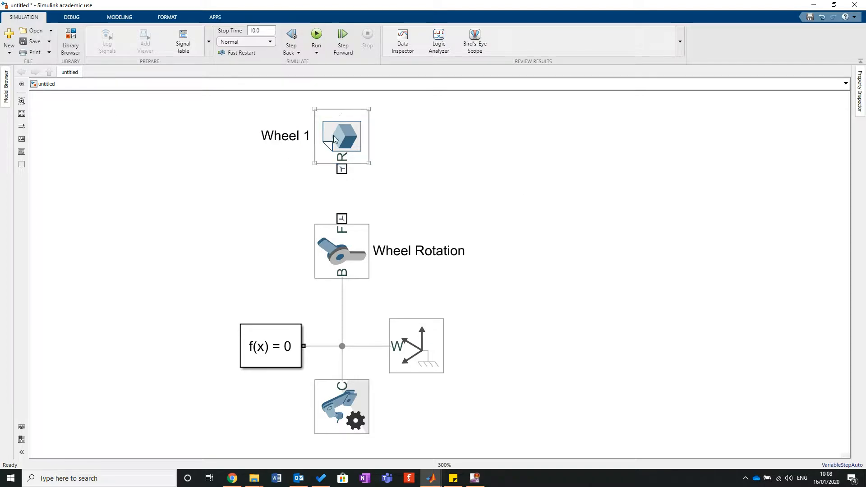
- Place a copy of the Wheel 1 block to its right and comment out the copy
{"action": "left_click_drag", "start_coordinate": [334, 139], "coordinate": [503, 139]}
{"action": "left_click", "coordinate": [492, 194]}
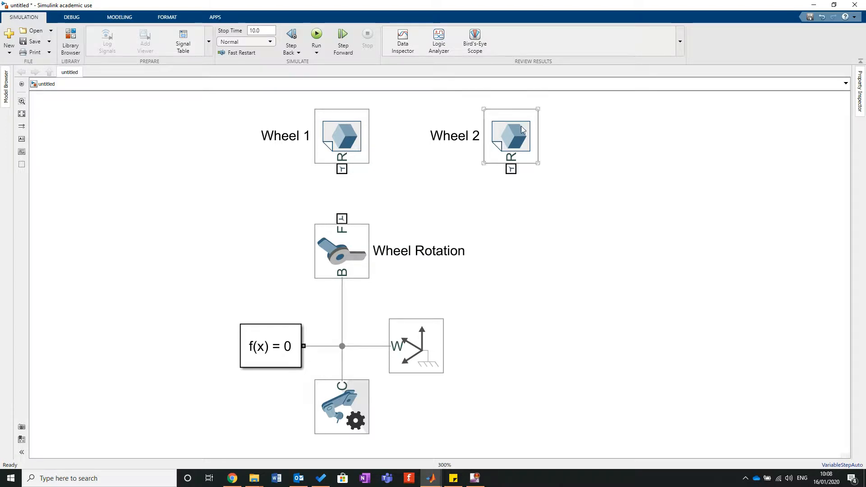
{"action": "left_click", "coordinate": [508, 147]}
{"action": "right_click", "coordinate": [508, 148]}
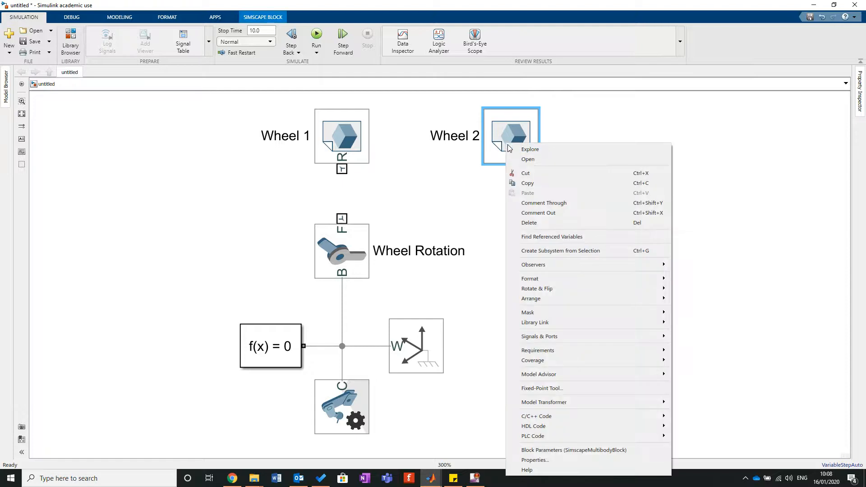
{"action": "left_click", "coordinate": [545, 216]}
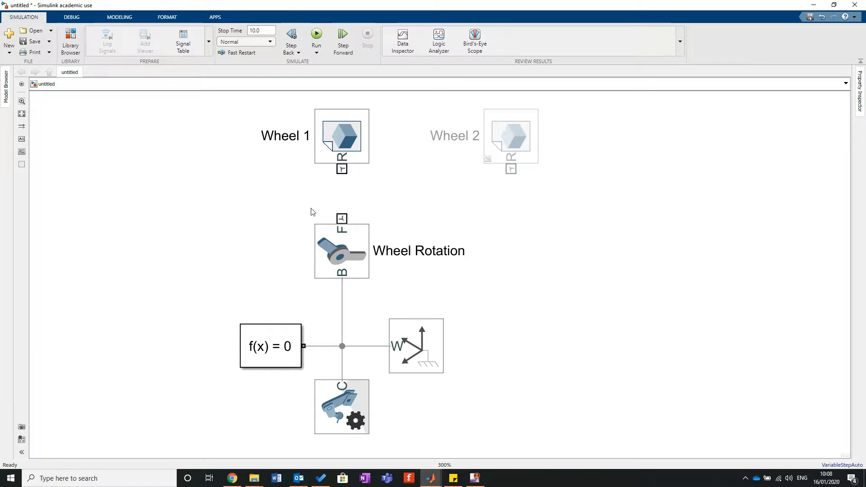
- Connect the R port of Wheel 1 to the F port of the Wheel Rotation joint
{"action": "left_click_drag", "start_coordinate": [341, 169], "coordinate": [342, 219]}
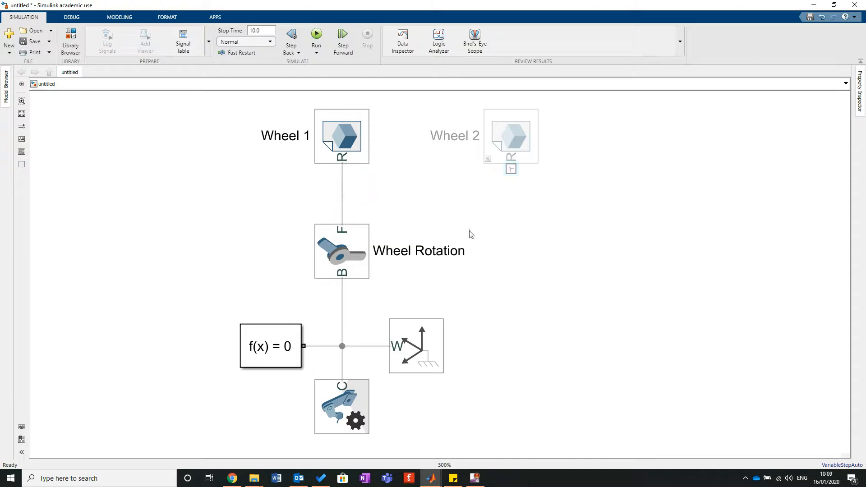
{"action": "scroll", "coordinate": [365, 299], "scroll_direction": "down", "scroll_amount": 1}
{"action": "scroll", "coordinate": [323, 200], "scroll_direction": "up", "scroll_amount": 2}
{"action": "scroll", "coordinate": [365, 249], "scroll_direction": "down", "scroll_amount": 1}
{"action": "left_click_drag", "start_coordinate": [350, 285], "coordinate": [380, 225]}
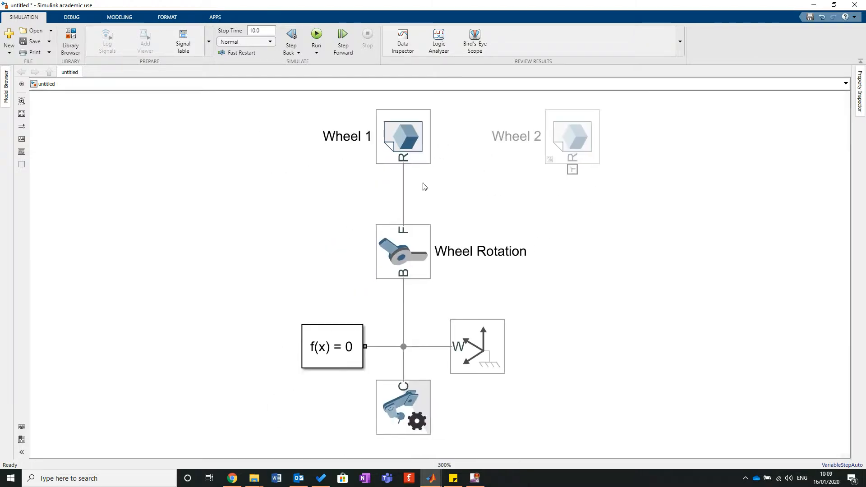
- Open the Wheel 1 block's parameters and bring its window back into view over the model
{"action": "double_click", "coordinate": [399, 129]}
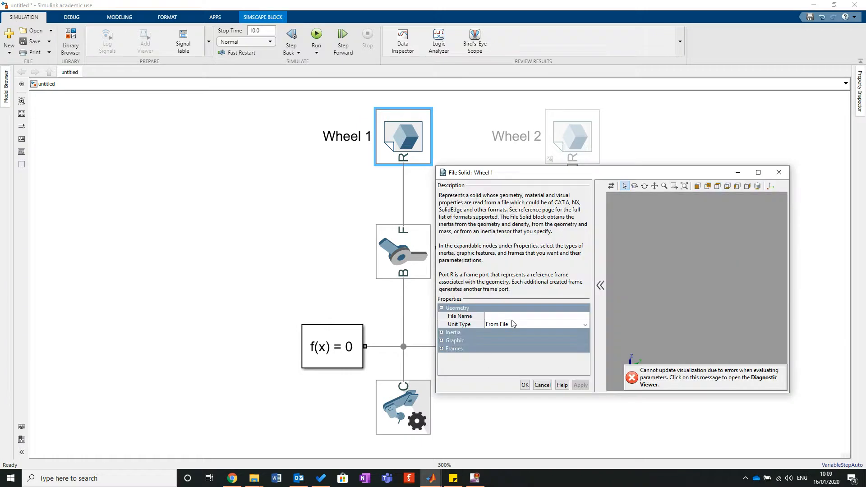
{"action": "left_click", "coordinate": [570, 171]}
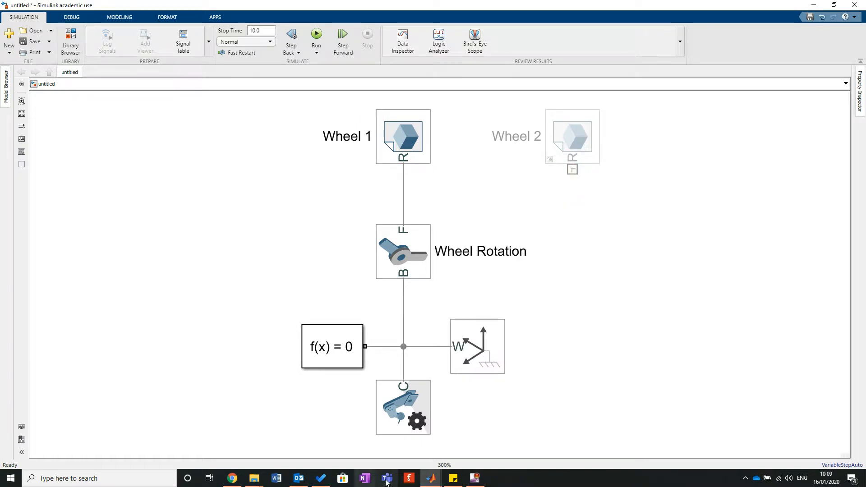
{"action": "mouse_move", "coordinate": [432, 483]}
{"action": "left_click", "coordinate": [546, 445]}
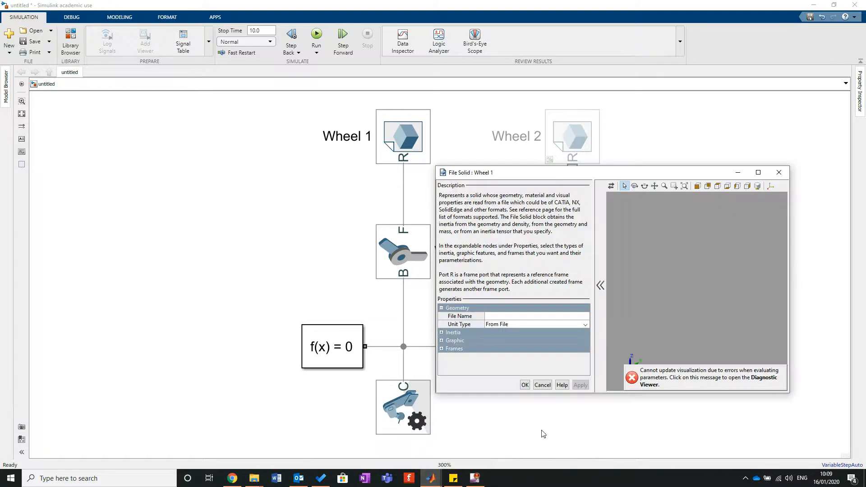
{"action": "left_click_drag", "start_coordinate": [567, 178], "coordinate": [363, 51]}
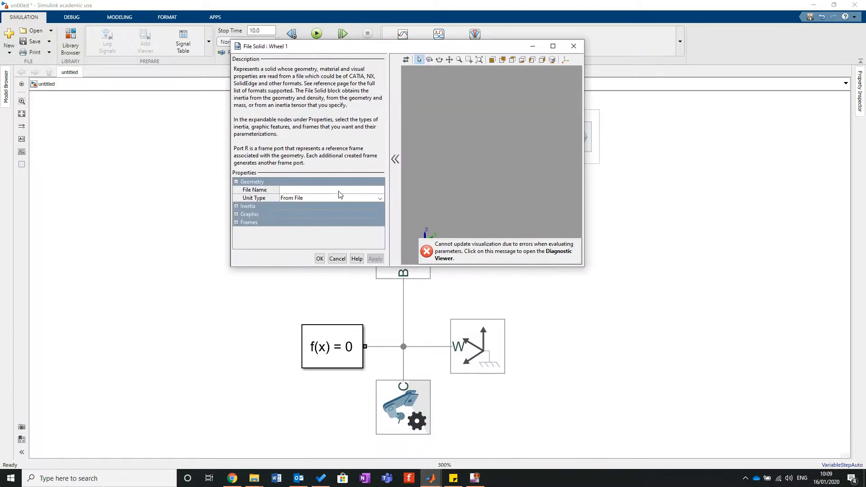
- Try the Custom unit type for Wheel 1's geometry and restore it to From File
{"action": "left_click", "coordinate": [308, 200]}
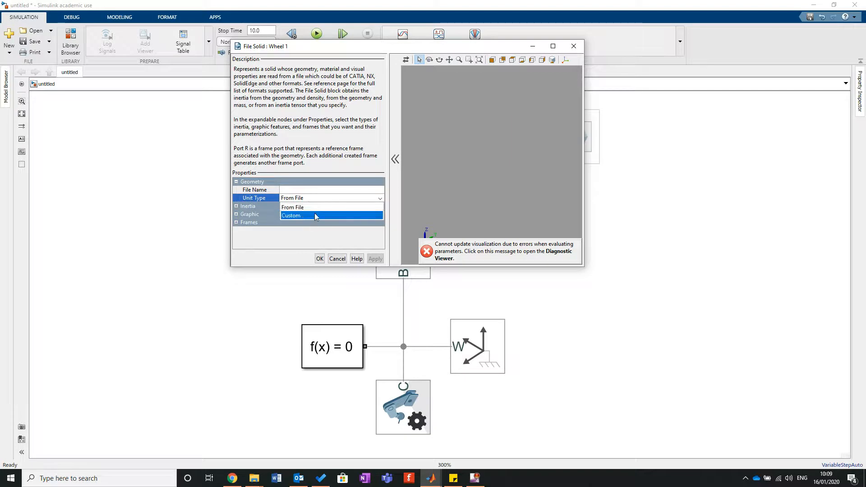
{"action": "left_click", "coordinate": [315, 215]}
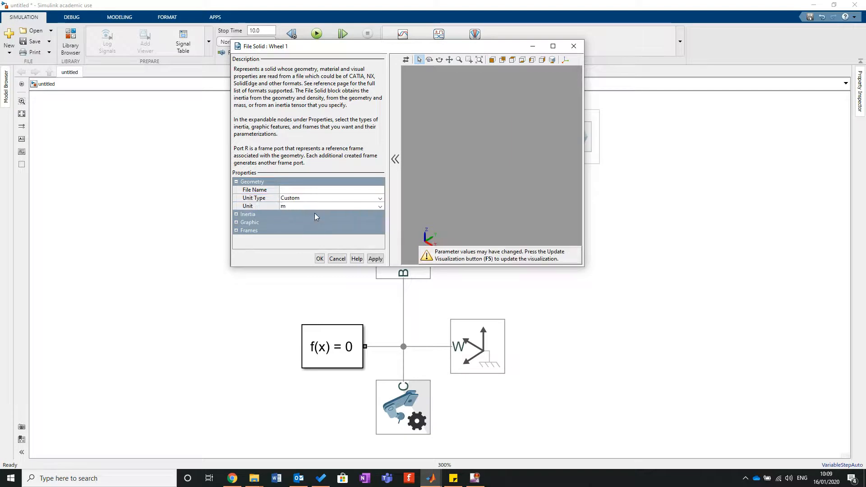
{"action": "left_click", "coordinate": [380, 207]}
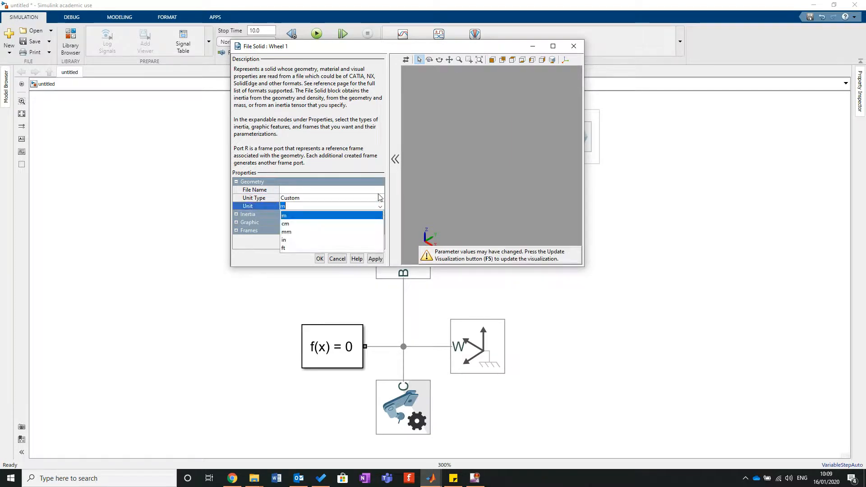
{"action": "left_click", "coordinate": [380, 198]}
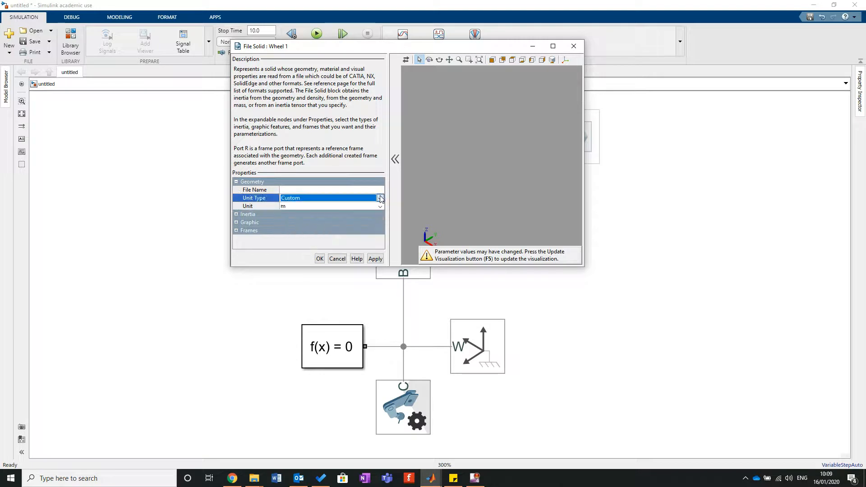
{"action": "left_click", "coordinate": [380, 208]}
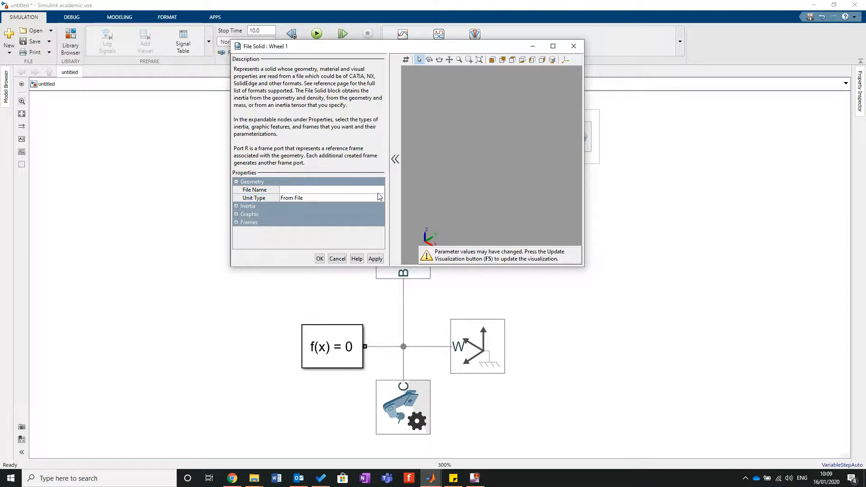
- Load the wheel1 part from the Torque Sim folder as Wheel 1's geometry file and update the visualization
{"action": "left_click", "coordinate": [365, 191]}
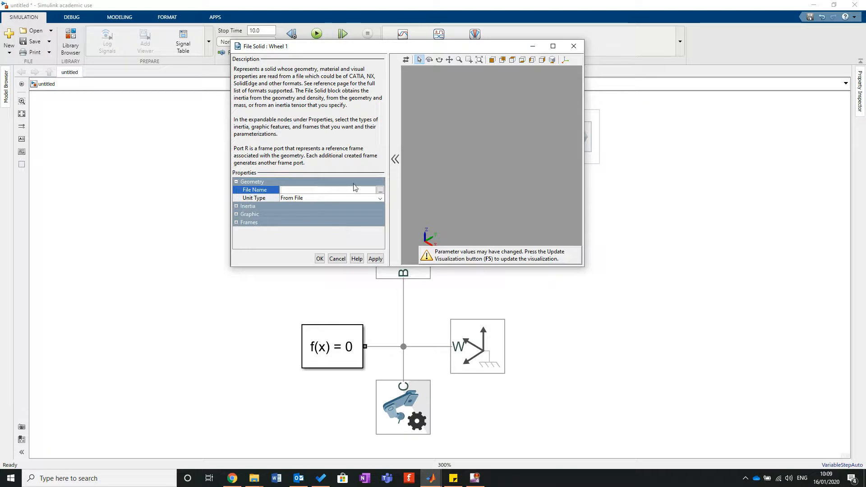
{"action": "left_click", "coordinate": [380, 190]}
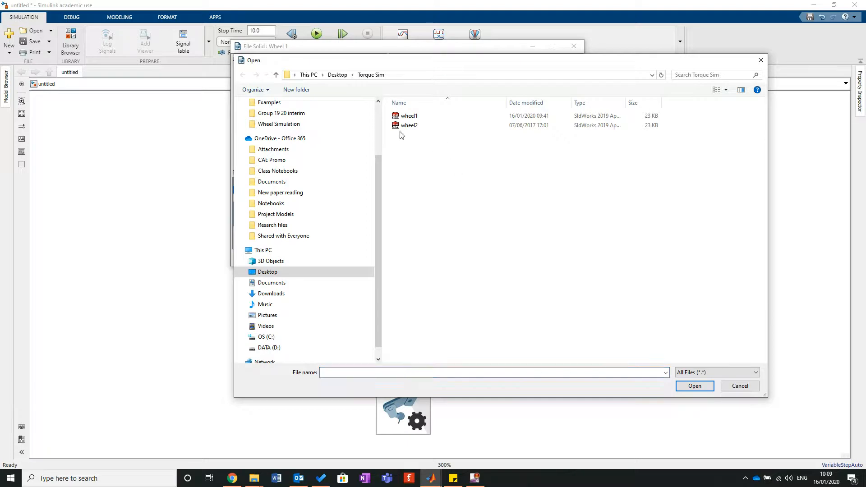
{"action": "left_click", "coordinate": [408, 116]}
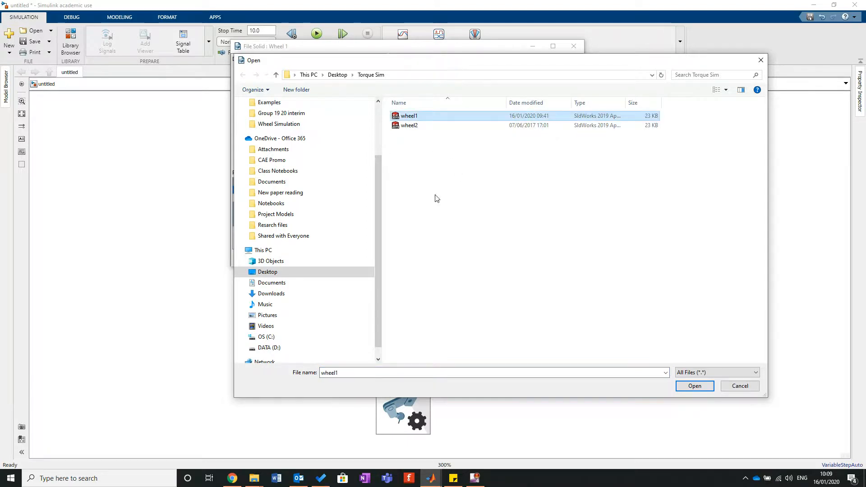
{"action": "left_click", "coordinate": [695, 386]}
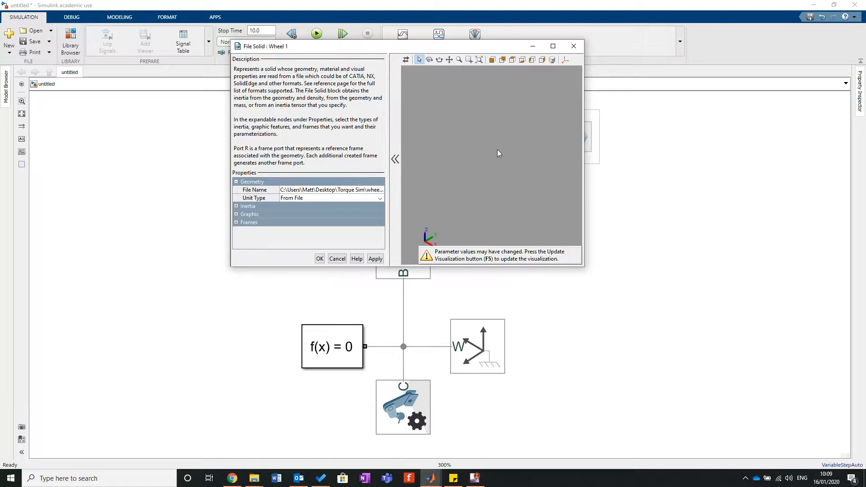
{"action": "key", "text": "F5"}
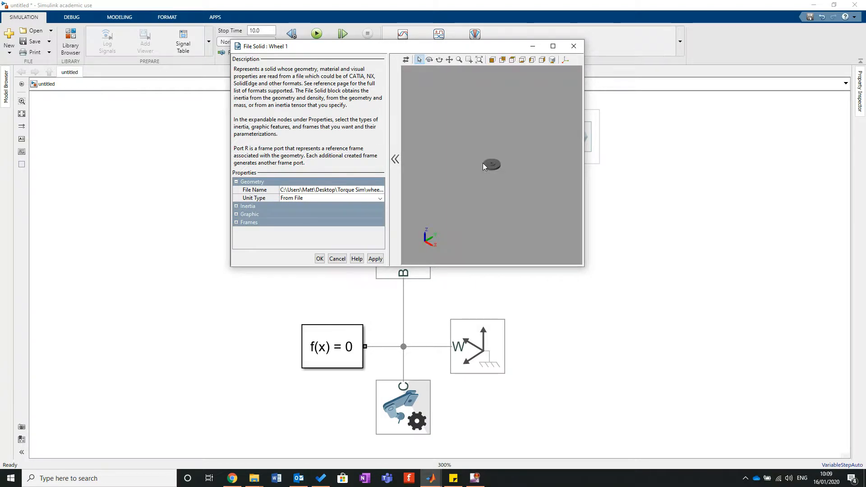
- Fit the wheel in the preview, maximize the parameters window and examine the imported geometry
{"action": "left_click", "coordinate": [480, 60]}
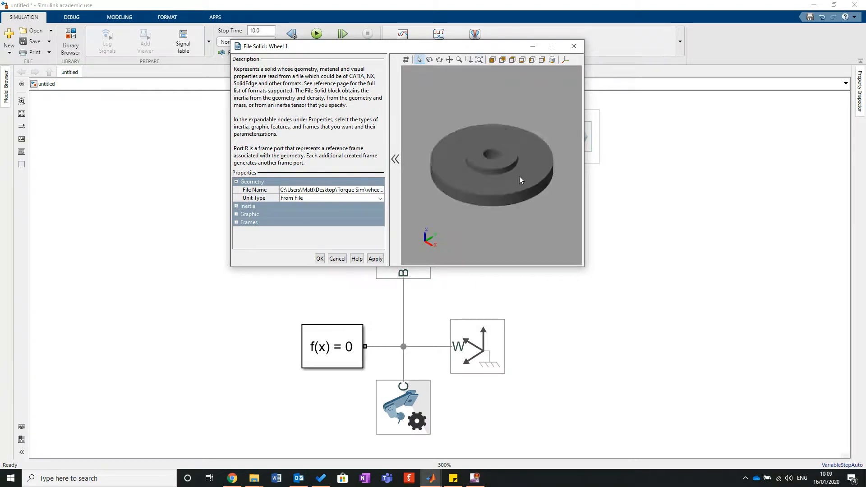
{"action": "left_click_drag", "start_coordinate": [505, 120], "coordinate": [523, 126]}
{"action": "left_click", "coordinate": [552, 47]}
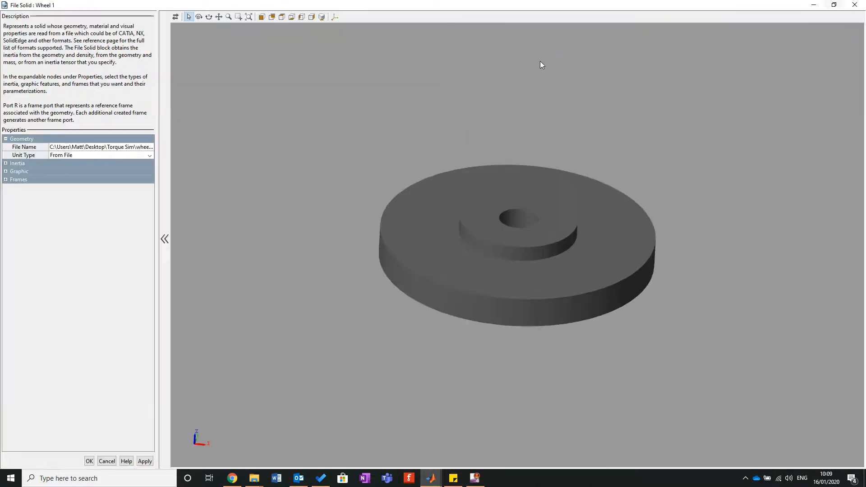
{"action": "left_click_drag", "start_coordinate": [524, 269], "coordinate": [530, 251]}
{"action": "scroll", "coordinate": [529, 246], "scroll_direction": "up", "scroll_amount": 8}
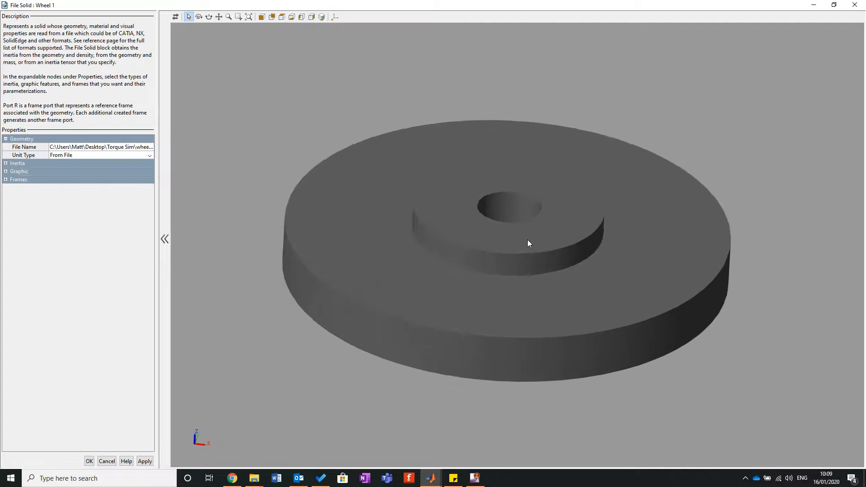
{"action": "scroll", "coordinate": [517, 237], "scroll_direction": "down", "scroll_amount": 5}
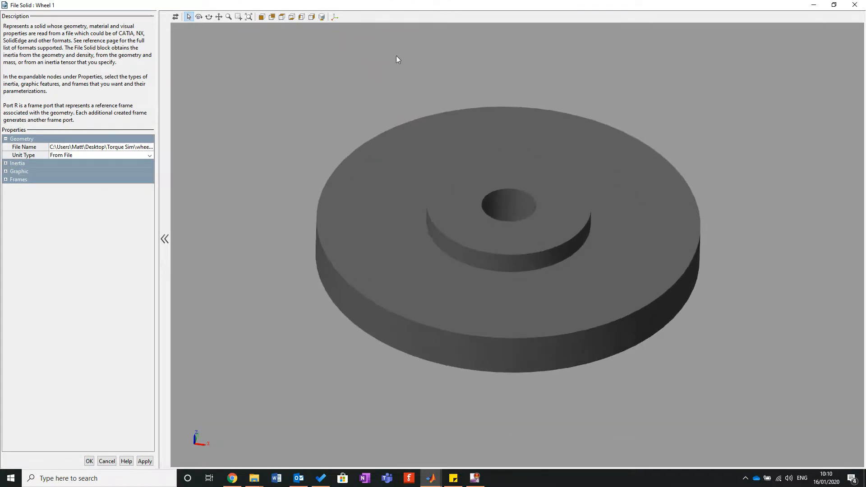
- Show the solid's frame in the preview and examine where the reference frame sits relative to the wheel's central bore
{"action": "left_click", "coordinate": [335, 18]}
{"action": "left_click_drag", "start_coordinate": [543, 225], "coordinate": [505, 233]}
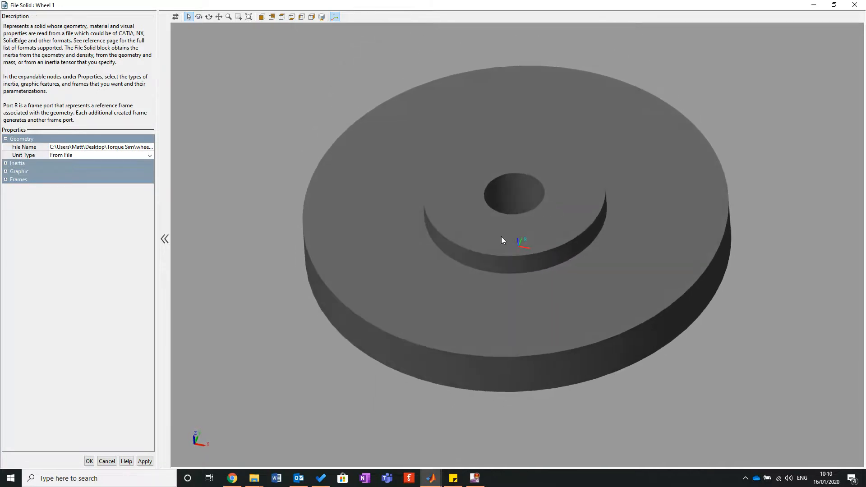
{"action": "left_click_drag", "start_coordinate": [523, 179], "coordinate": [532, 289]}
{"action": "scroll", "coordinate": [526, 219], "scroll_direction": "up", "scroll_amount": 5}
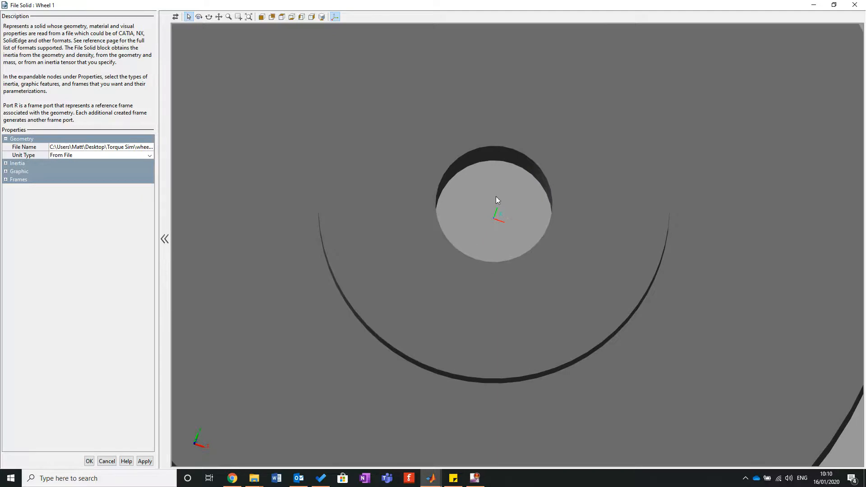
{"action": "scroll", "coordinate": [514, 217], "scroll_direction": "down", "scroll_amount": 6}
{"action": "mouse_move", "coordinate": [540, 252]}
{"action": "left_mouse_down"}
{"action": "mouse_move", "coordinate": [559, 146]}
{"action": "mouse_move", "coordinate": [539, 105]}
{"action": "mouse_move", "coordinate": [554, 199]}
{"action": "mouse_move", "coordinate": [530, 250]}
{"action": "mouse_move", "coordinate": [524, 228]}
{"action": "left_mouse_up"}
{"action": "scroll", "coordinate": [519, 229], "scroll_direction": "up", "scroll_amount": 3}
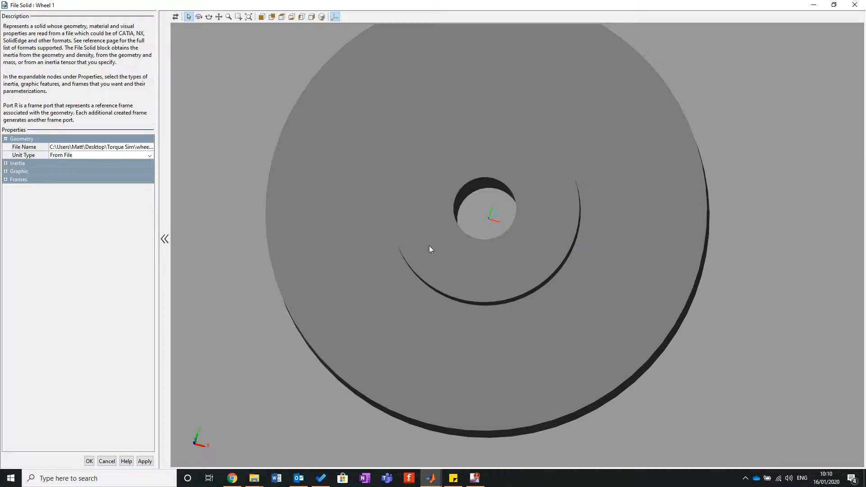
{"action": "scroll", "coordinate": [509, 223], "scroll_direction": "down", "scroll_amount": 2}
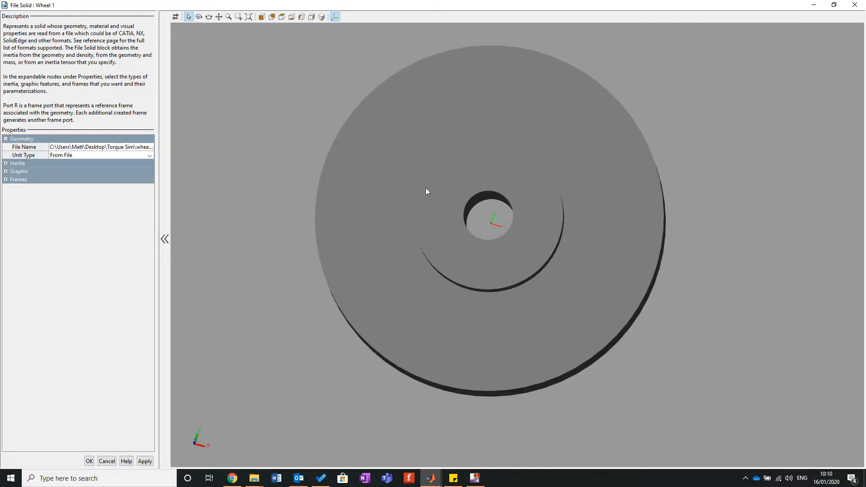
{"action": "scroll", "coordinate": [428, 181], "scroll_direction": "down", "scroll_amount": 5}
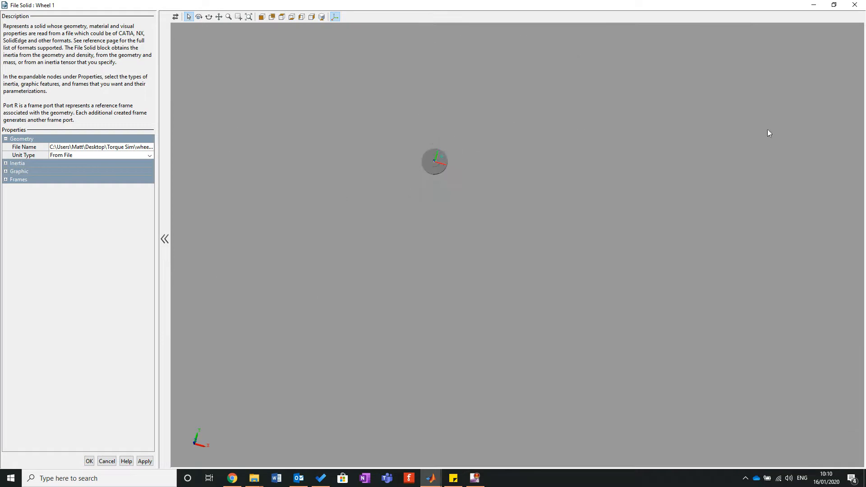
{"action": "scroll", "coordinate": [465, 155], "scroll_direction": "up", "scroll_amount": 6}
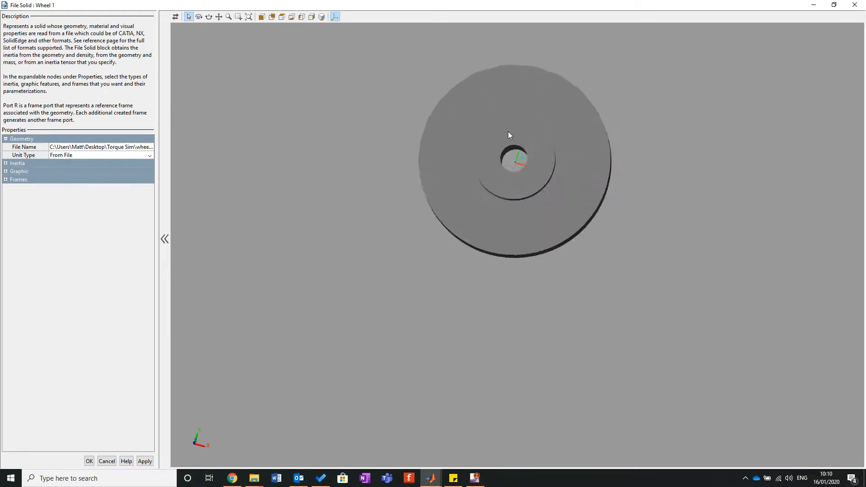
{"action": "scroll", "coordinate": [523, 72], "scroll_direction": "up", "scroll_amount": 3}
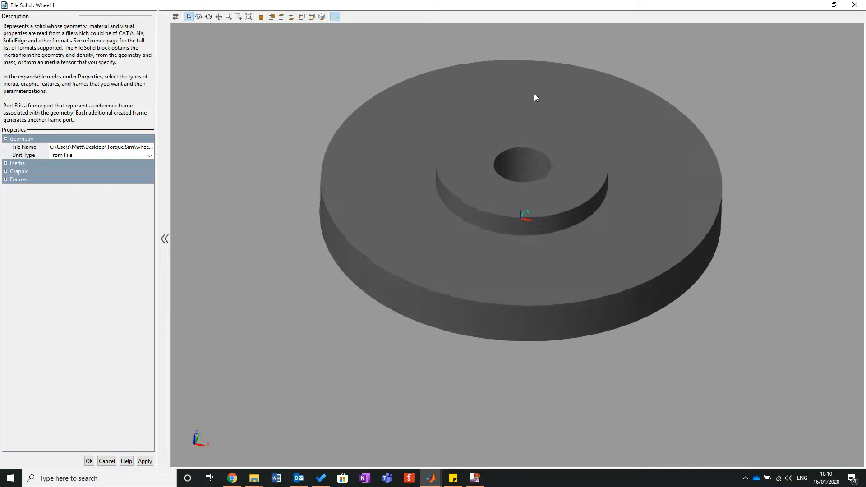
{"action": "scroll", "coordinate": [528, 71], "scroll_direction": "up", "scroll_amount": 2}
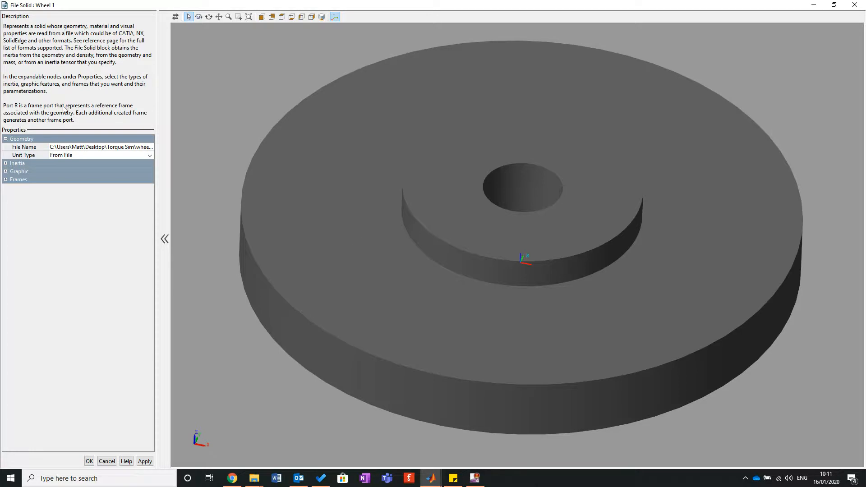
- Expand Wheel 1's inertia settings, switch to the Word tutorial to examine the part drawings and mass properties table, and close that document
{"action": "left_click", "coordinate": [5, 164]}
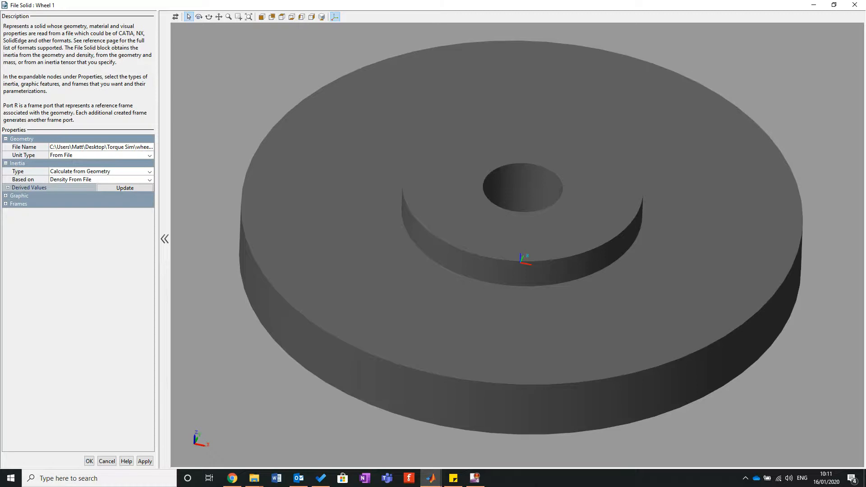
{"action": "key", "text": "alt+Tab"}
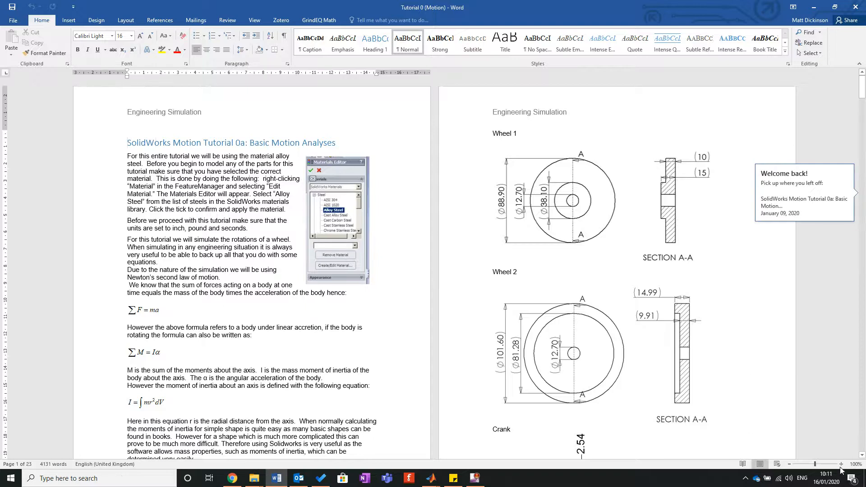
{"action": "scroll", "coordinate": [401, 251], "scroll_direction": "up", "scroll_amount": 6}
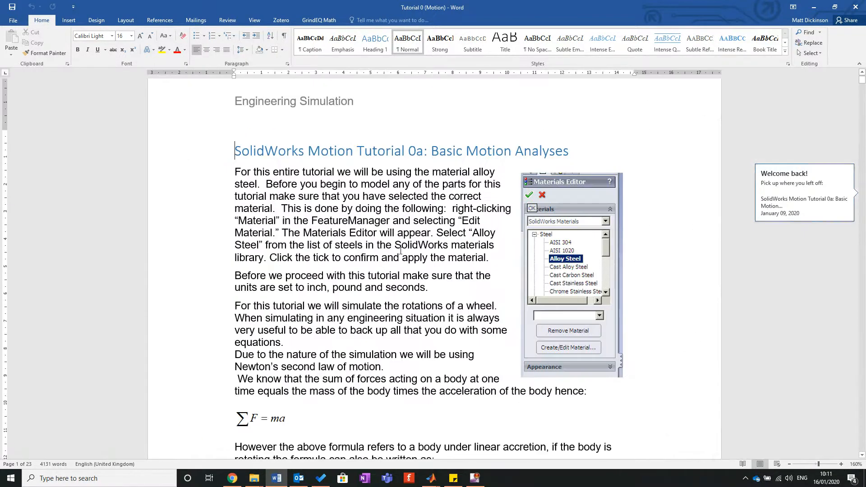
{"action": "scroll", "coordinate": [450, 244], "scroll_direction": "down", "scroll_amount": 5}
{"action": "scroll", "coordinate": [450, 245], "scroll_direction": "down", "scroll_amount": 2}
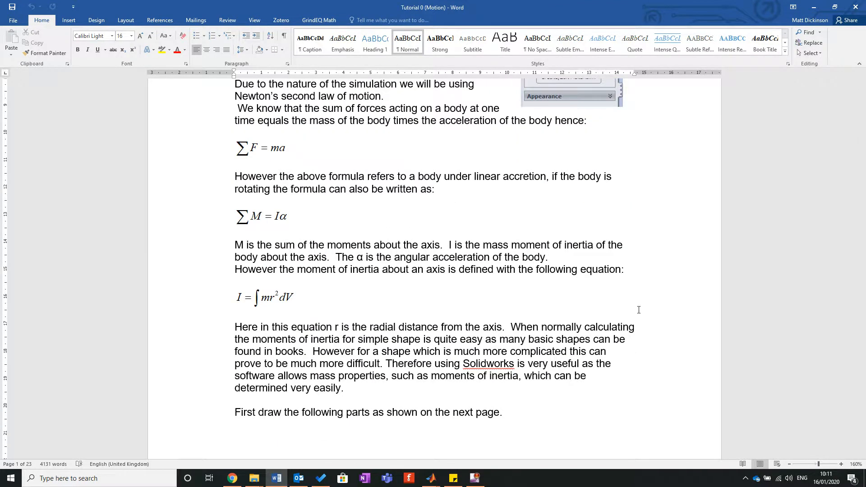
{"action": "scroll", "coordinate": [417, 280], "scroll_direction": "down", "scroll_amount": 5}
{"action": "scroll", "coordinate": [417, 279], "scroll_direction": "down", "scroll_amount": 20}
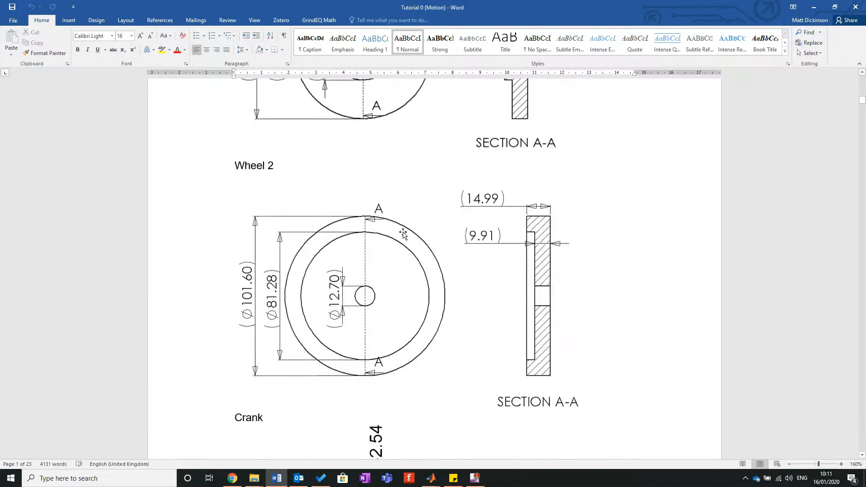
{"action": "scroll", "coordinate": [396, 223], "scroll_direction": "up", "scroll_amount": 10}
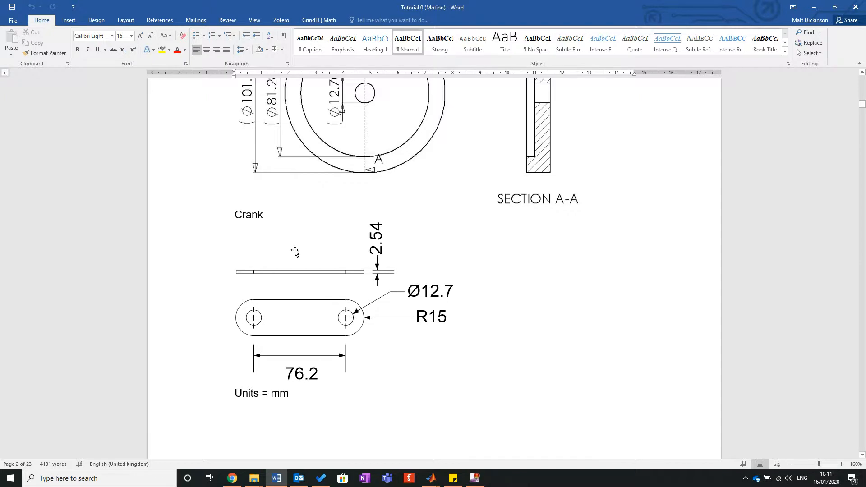
{"action": "scroll", "coordinate": [346, 225], "scroll_direction": "up", "scroll_amount": 3}
{"action": "scroll", "coordinate": [345, 225], "scroll_direction": "down", "scroll_amount": 10}
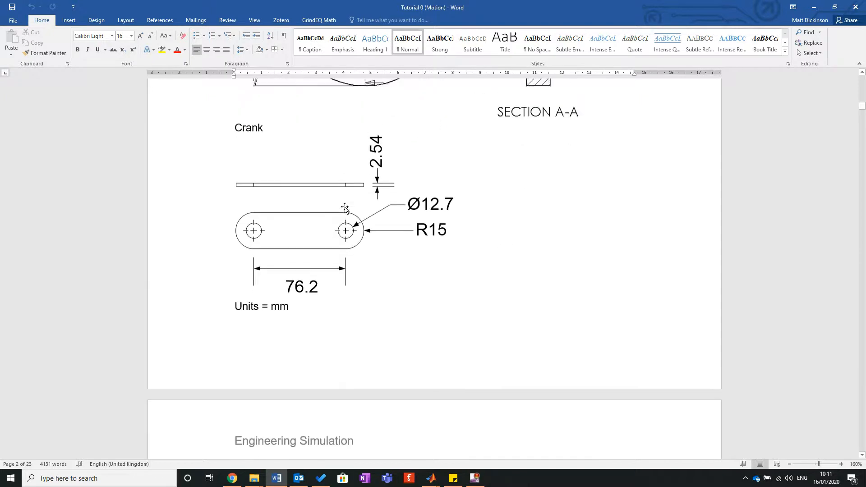
{"action": "scroll", "coordinate": [349, 171], "scroll_direction": "down", "scroll_amount": 1}
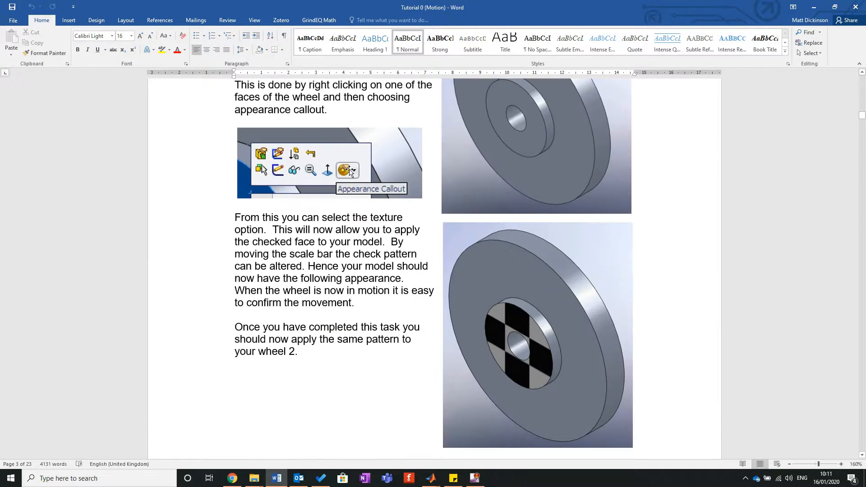
{"action": "scroll", "coordinate": [350, 172], "scroll_direction": "up", "scroll_amount": 15}
{"action": "scroll", "coordinate": [346, 222], "scroll_direction": "down", "scroll_amount": 10}
{"action": "scroll", "coordinate": [343, 224], "scroll_direction": "up", "scroll_amount": 10}
{"action": "scroll", "coordinate": [337, 227], "scroll_direction": "down", "scroll_amount": 5}
{"action": "scroll", "coordinate": [337, 227], "scroll_direction": "down", "scroll_amount": 6}
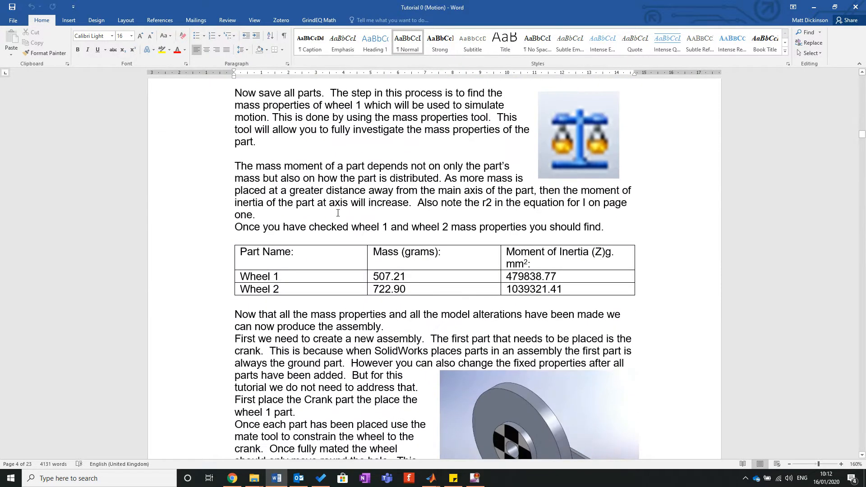
{"action": "left_click", "coordinate": [855, 7]}
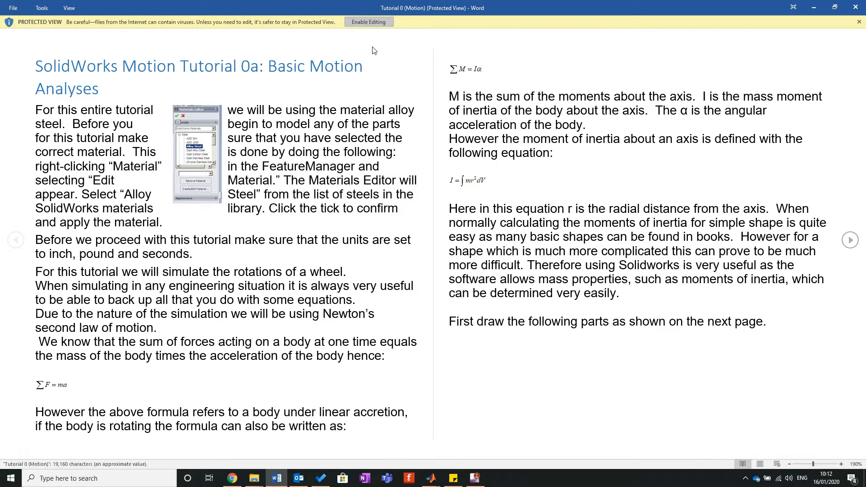
- Enable editing in the reopened Tutorial 0 (Motion) document and look up Wheel 1's mass in the mass properties table
{"action": "left_click", "coordinate": [369, 22]}
{"action": "scroll", "coordinate": [497, 205], "scroll_direction": "down", "scroll_amount": 5}
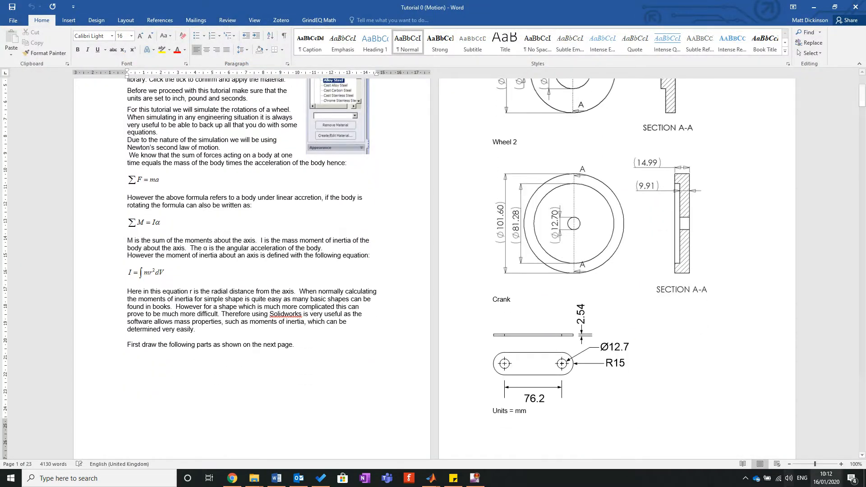
{"action": "left_click", "coordinate": [841, 464]}
{"action": "left_click", "coordinate": [841, 464]}
{"action": "left_click", "coordinate": [842, 464]}
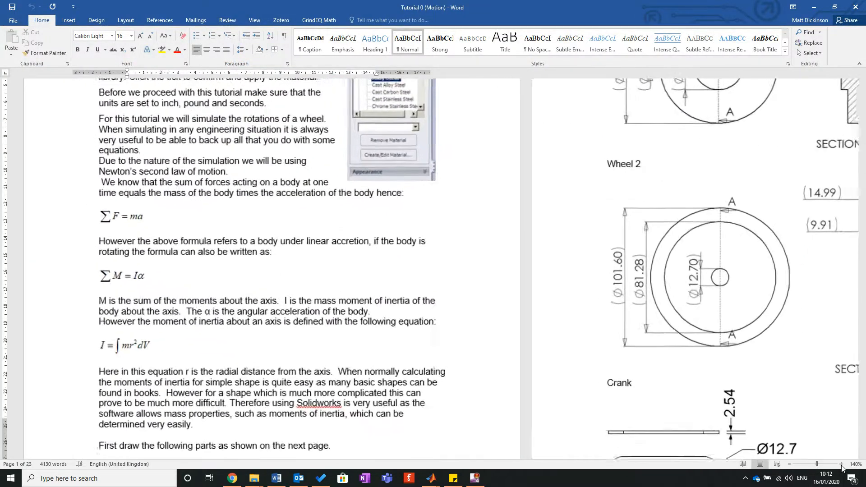
{"action": "left_click", "coordinate": [842, 465]}
{"action": "scroll", "coordinate": [425, 341], "scroll_direction": "down", "scroll_amount": 20}
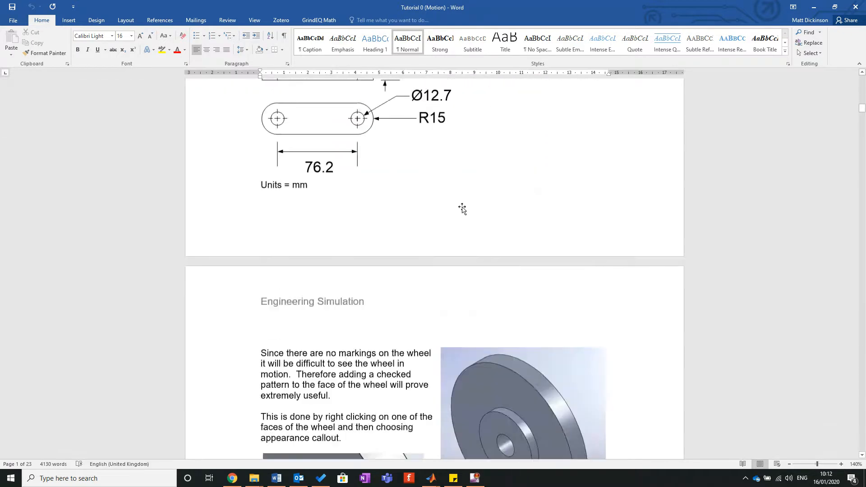
{"action": "scroll", "coordinate": [460, 188], "scroll_direction": "down", "scroll_amount": 20}
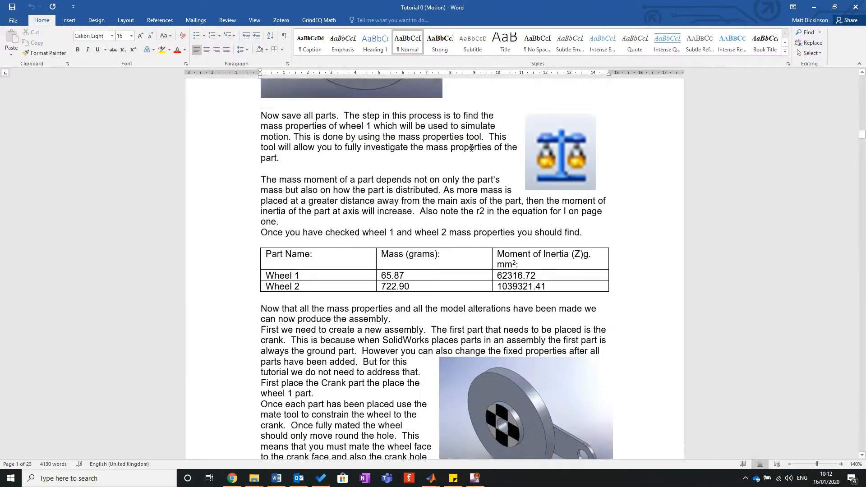
{"action": "scroll", "coordinate": [458, 91], "scroll_direction": "down", "scroll_amount": 2}
{"action": "scroll", "coordinate": [280, 177], "scroll_direction": "up", "scroll_amount": 2}
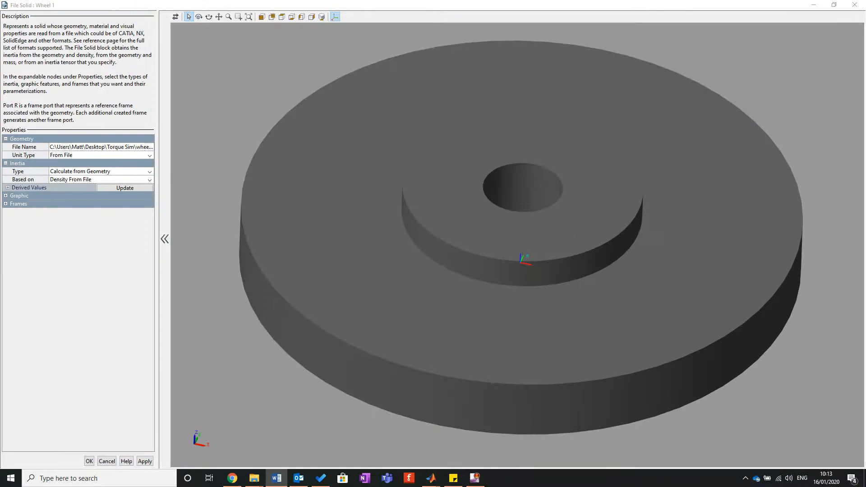
- Base Wheel 1's inertia calculation on a Custom Mass of 65.87 g
{"action": "left_click", "coordinate": [8, 188]}
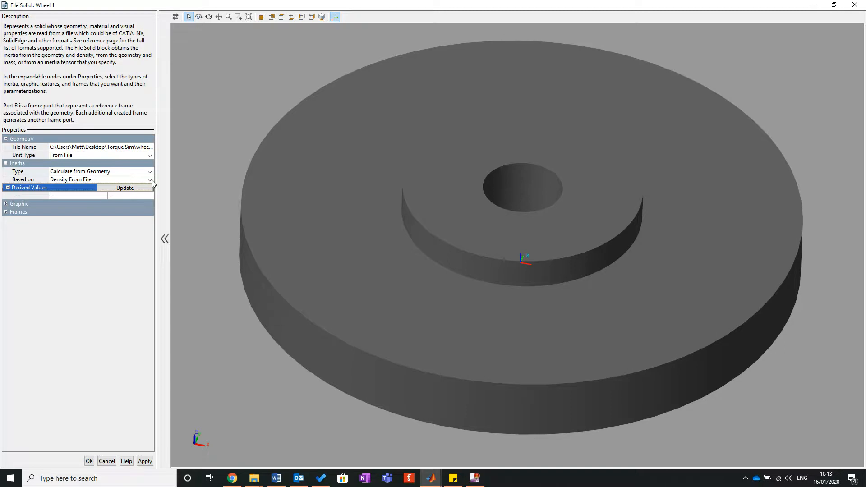
{"action": "left_click", "coordinate": [150, 180]}
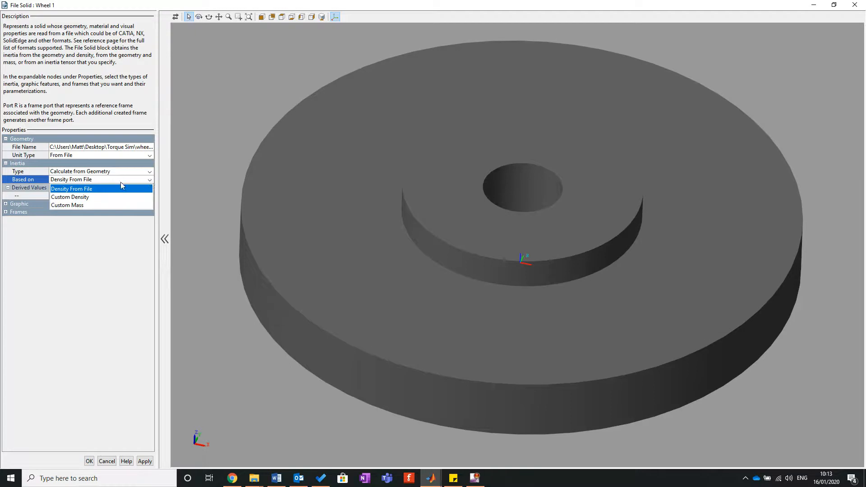
{"action": "left_click", "coordinate": [79, 205]}
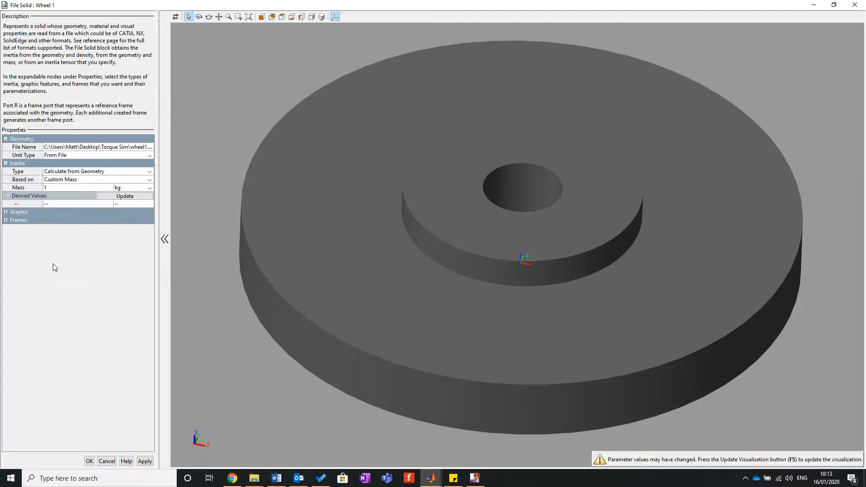
{"action": "left_click", "coordinate": [83, 187]}
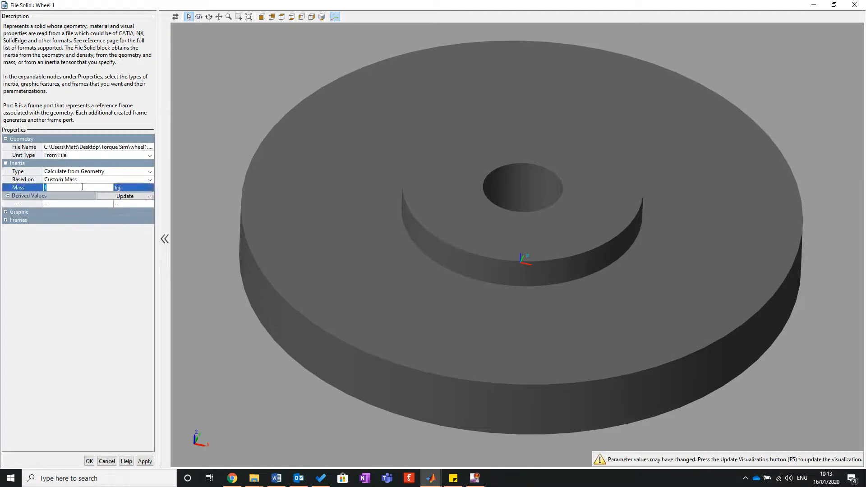
{"action": "type", "text": "65.87"}
{"action": "left_click", "coordinate": [150, 187]}
{"action": "left_click", "coordinate": [150, 207]}
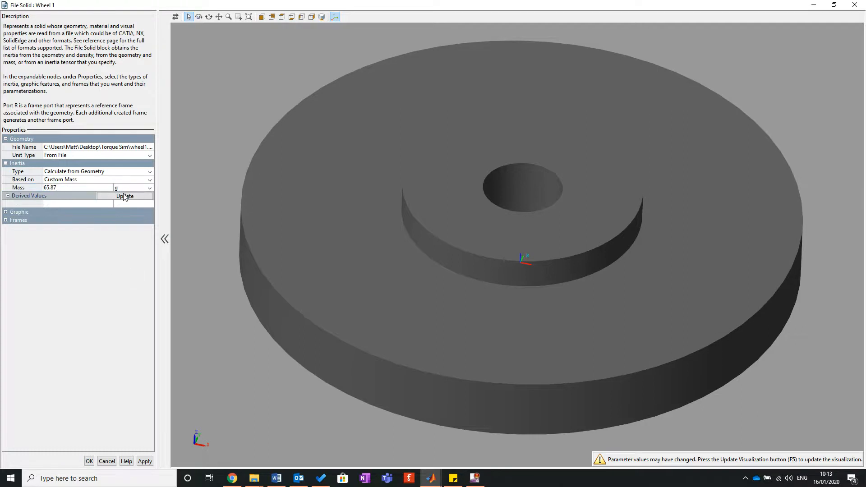
- Update Wheel 1's derived inertia values, apply the parameters and close its settings
{"action": "left_click", "coordinate": [132, 197]}
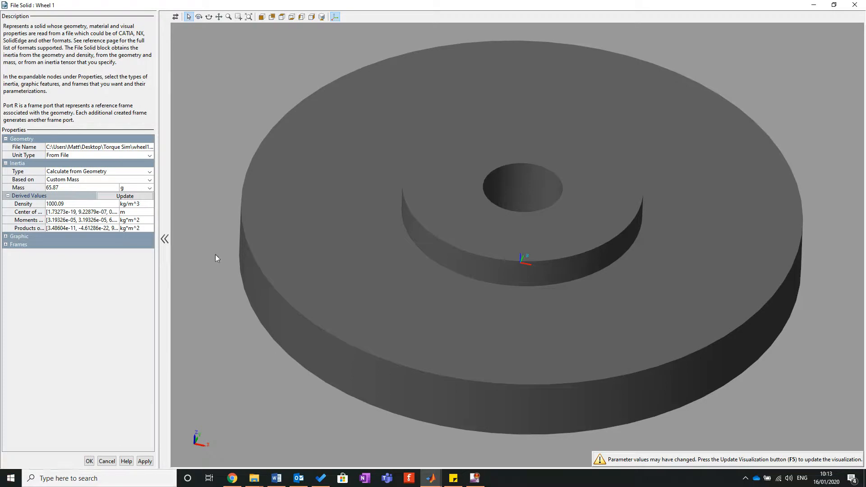
{"action": "left_click", "coordinate": [145, 461]}
{"action": "left_click", "coordinate": [89, 461]}
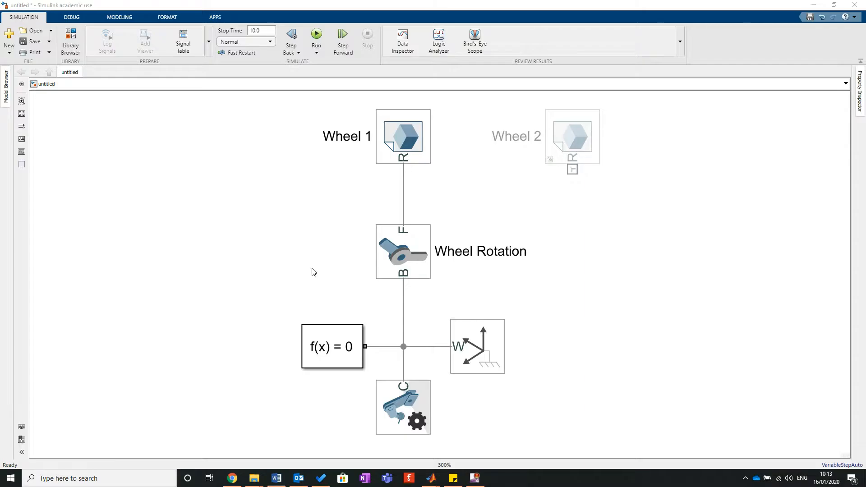
- Switch to the Word tutorial, look up the torque and duration to apply to the wheel, and return to Simulink
{"action": "scroll", "coordinate": [487, 253], "scroll_direction": "down", "scroll_amount": 1}
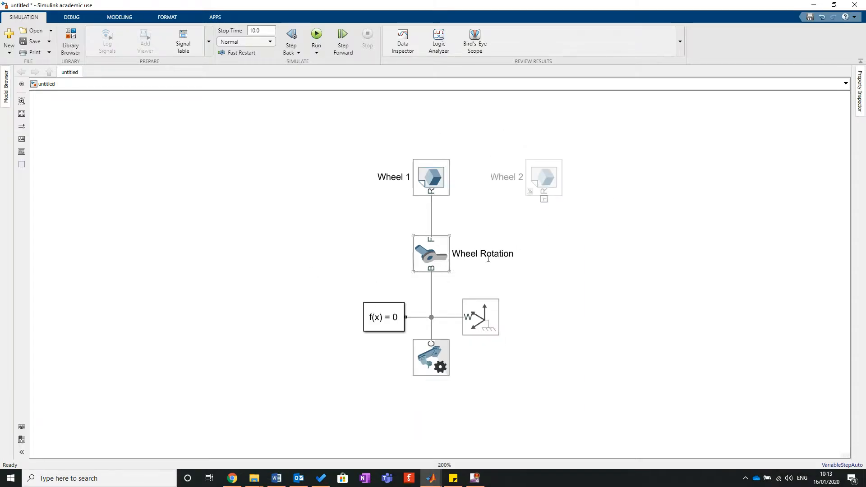
{"action": "scroll", "coordinate": [409, 280], "scroll_direction": "up", "scroll_amount": 2}
{"action": "left_click", "coordinate": [428, 233]}
{"action": "scroll", "coordinate": [428, 233], "scroll_direction": "down", "scroll_amount": 1}
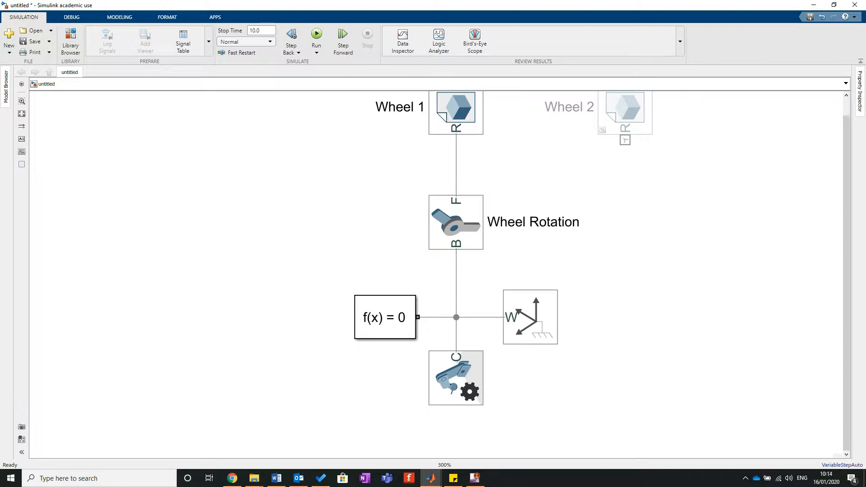
{"action": "left_click_drag", "start_coordinate": [865, 2], "coordinate": [759, 2]}
{"action": "scroll", "coordinate": [495, 293], "scroll_direction": "down", "scroll_amount": 10}
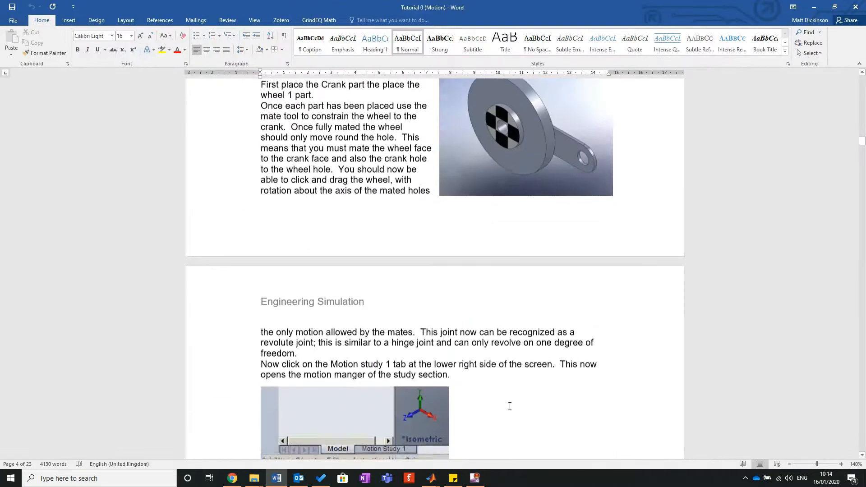
{"action": "right_click", "coordinate": [494, 329]}
{"action": "scroll", "coordinate": [495, 242], "scroll_direction": "down", "scroll_amount": 20}
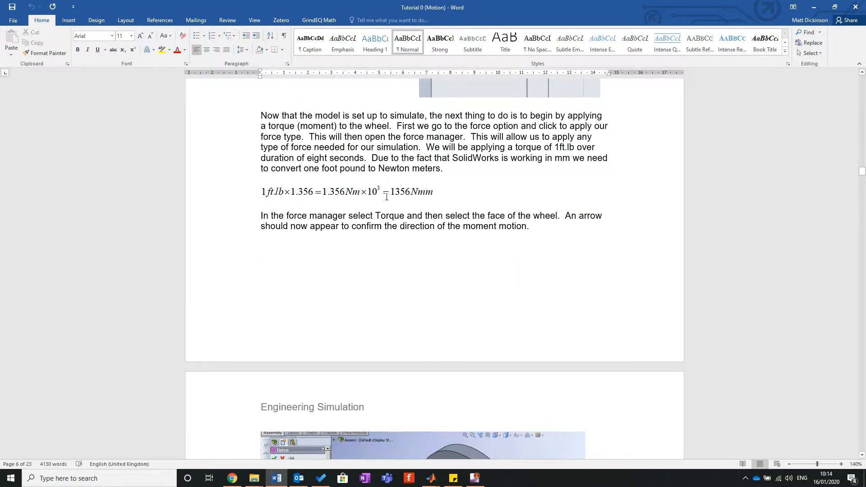
{"action": "left_click_drag", "start_coordinate": [352, 2], "coordinate": [865, 280]}
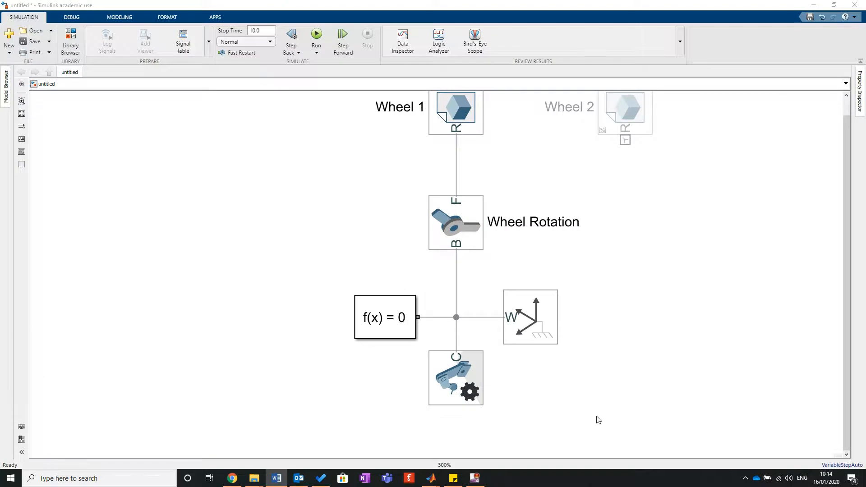
- Space out the diagram by moving Wheel 2 farther from Wheel 1 and raising the Wheel 1 and Wheel Rotation blocks
{"action": "scroll", "coordinate": [599, 179], "scroll_direction": "down", "scroll_amount": 2}
{"action": "scroll", "coordinate": [599, 179], "scroll_direction": "up", "scroll_amount": 2}
{"action": "left_click_drag", "start_coordinate": [615, 149], "coordinate": [654, 149]}
{"action": "scroll", "coordinate": [512, 194], "scroll_direction": "down", "scroll_amount": 1}
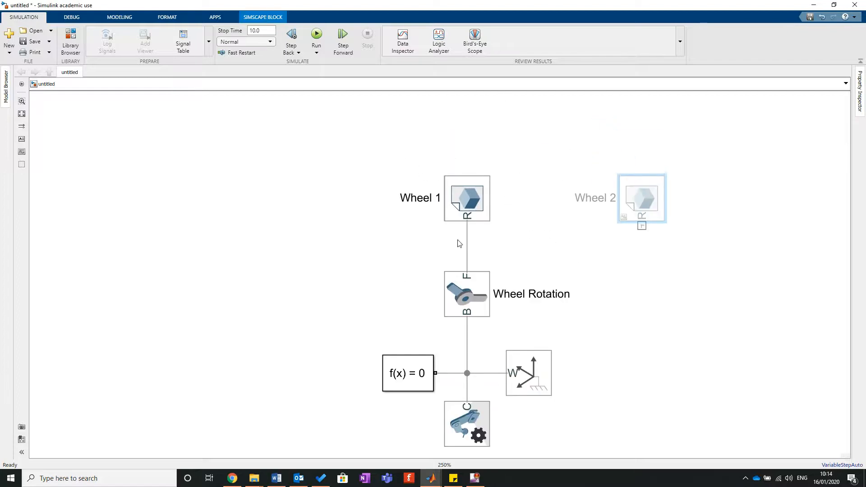
{"action": "left_click_drag", "start_coordinate": [471, 203], "coordinate": [471, 126]}
{"action": "left_click_drag", "start_coordinate": [469, 294], "coordinate": [469, 248]}
{"action": "left_click", "coordinate": [605, 283]}
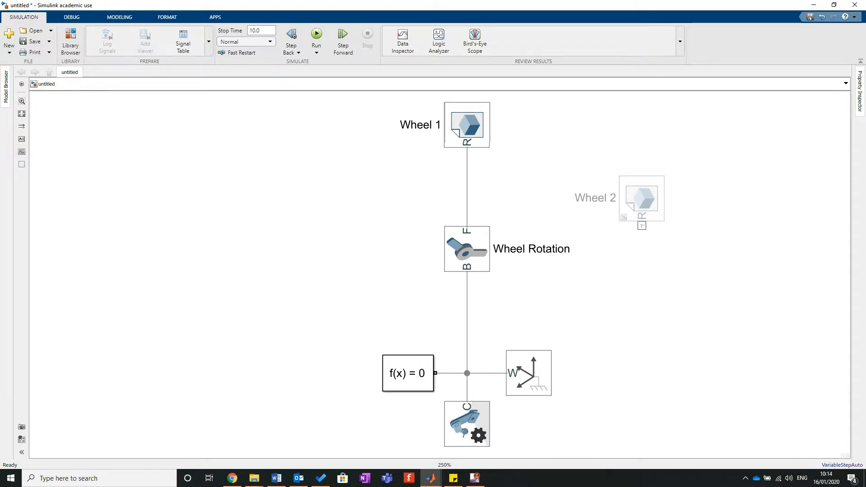
- Set the simulation stop time to 8
{"action": "key", "text": "alt+Tab"}
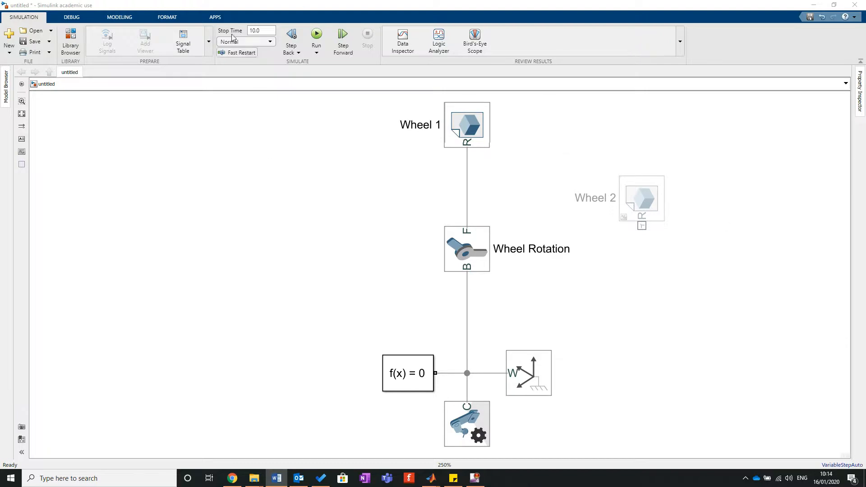
{"action": "left_click", "coordinate": [255, 30]}
{"action": "type", "text": "8"}
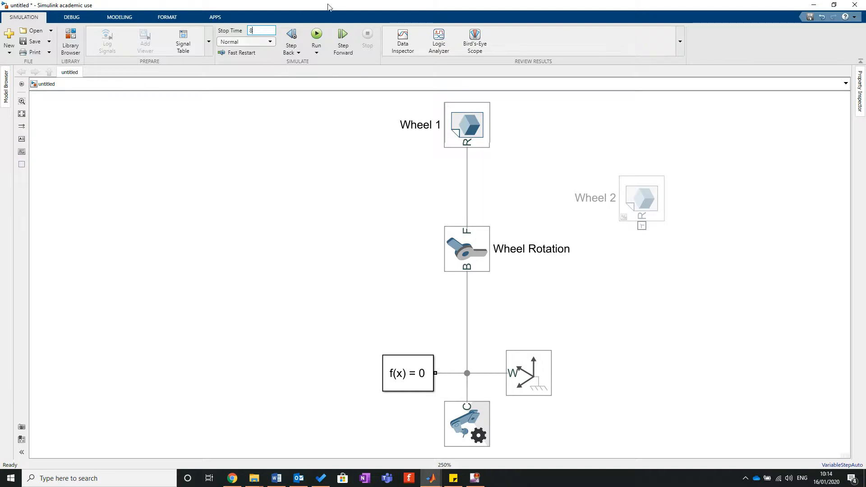
{"action": "left_click", "coordinate": [359, 106]}
- Open the Wheel Rotation joint's properties, expand Actuation and Sensing, and enable velocity and acceleration sensing
{"action": "left_click", "coordinate": [484, 259]}
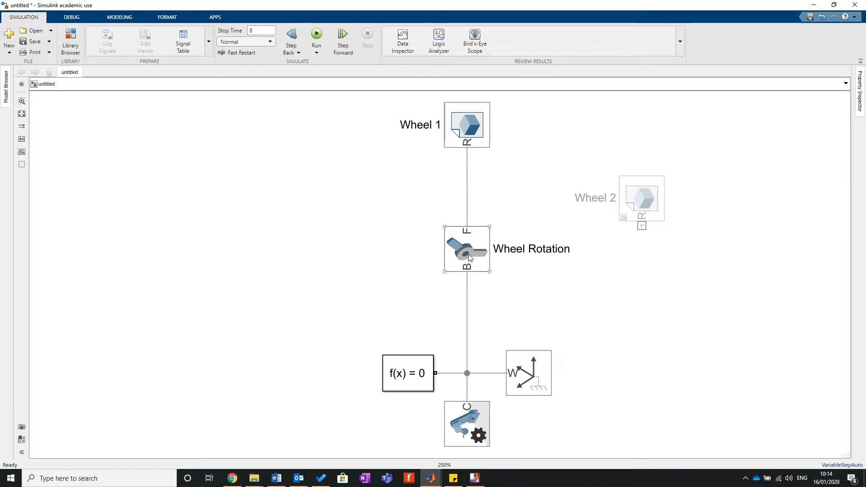
{"action": "double_click", "coordinate": [465, 255]}
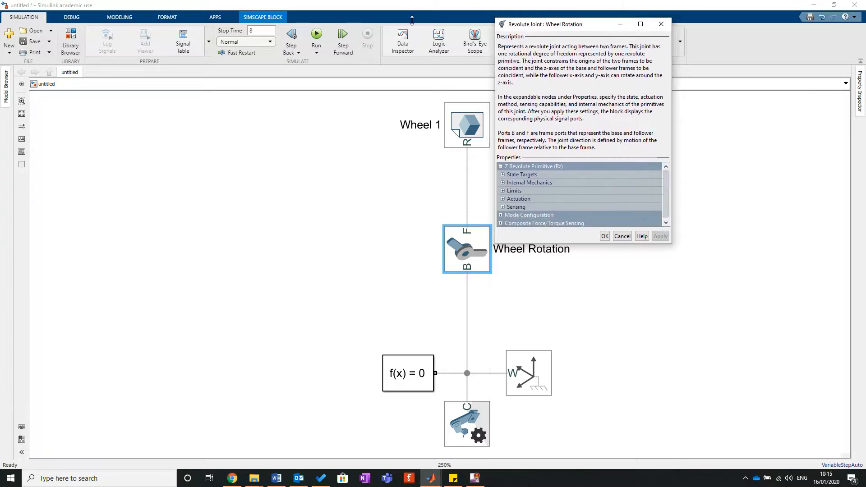
{"action": "left_click_drag", "start_coordinate": [598, 27], "coordinate": [388, 28]}
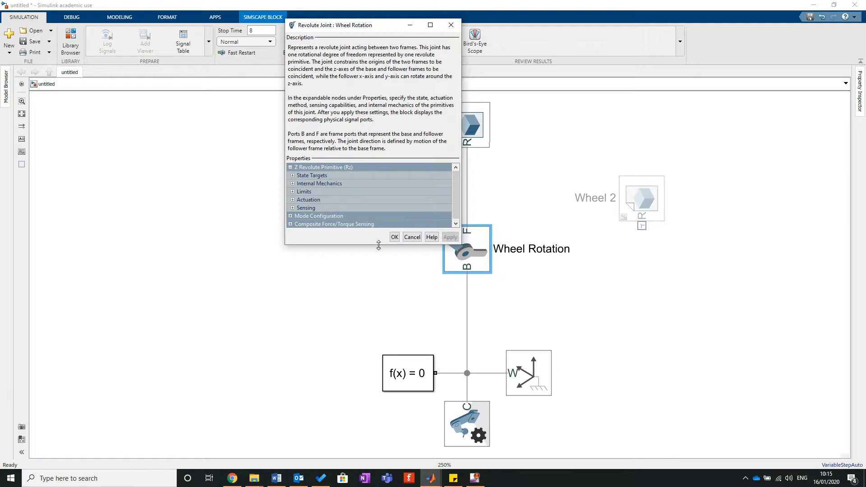
{"action": "left_click_drag", "start_coordinate": [378, 244], "coordinate": [350, 394]}
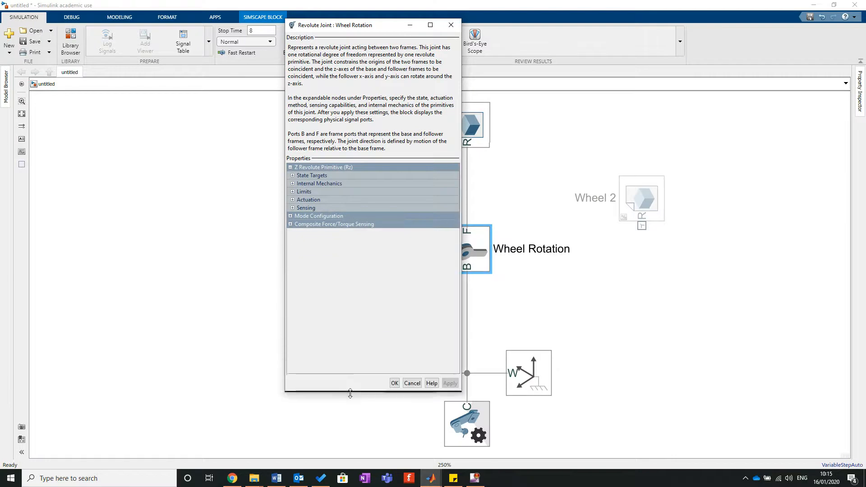
{"action": "left_click", "coordinate": [292, 200]}
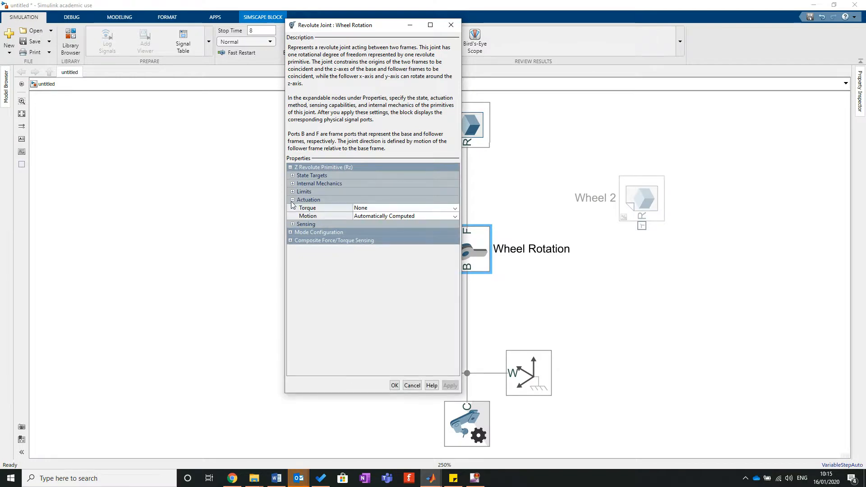
{"action": "left_click", "coordinate": [293, 224]}
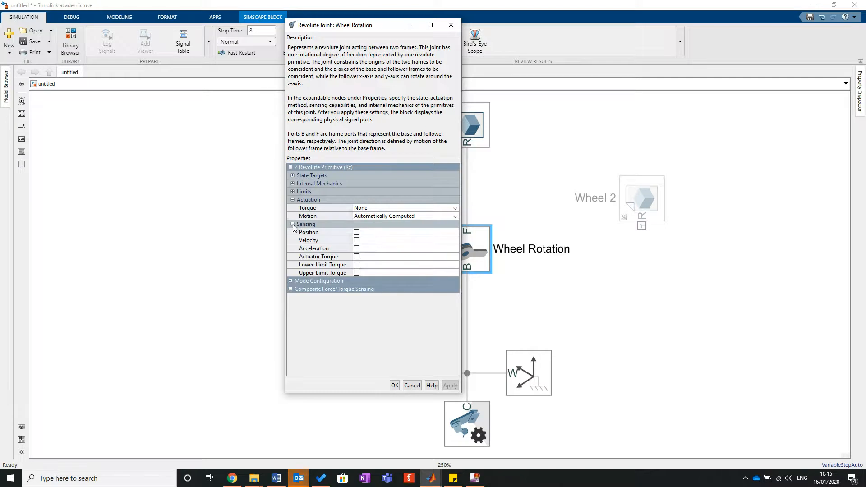
{"action": "left_click", "coordinate": [356, 240]}
{"action": "left_click", "coordinate": [357, 248]}
- Set the Wheel Rotation joint's actuation torque to Provided by Input, apply the change and close the properties
{"action": "left_click", "coordinate": [393, 209]}
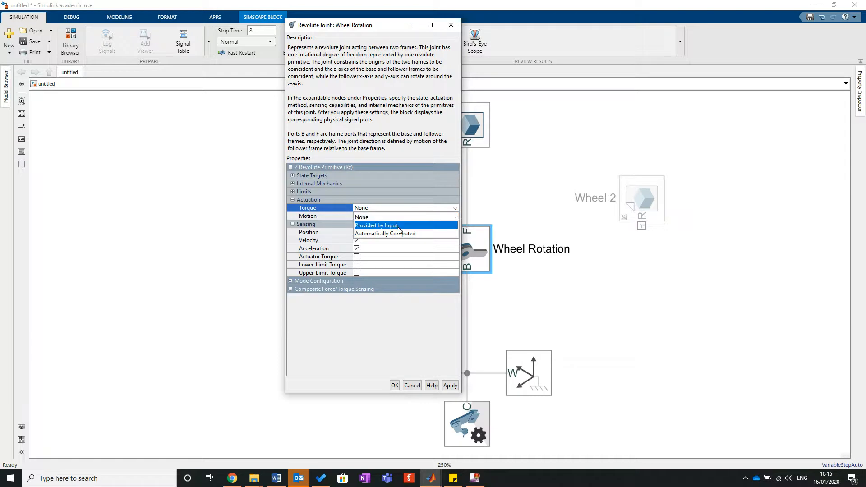
{"action": "left_click", "coordinate": [397, 226]}
{"action": "left_click", "coordinate": [450, 386]}
{"action": "left_click", "coordinate": [404, 388]}
- Rearrange the diagram by aligning Wheel 1 and the configuration blocks with the joint's ports and placing Wheel 2 beside Wheel 1
{"action": "left_click", "coordinate": [463, 126]}
{"action": "left_click_drag", "start_coordinate": [463, 125], "coordinate": [457, 143]}
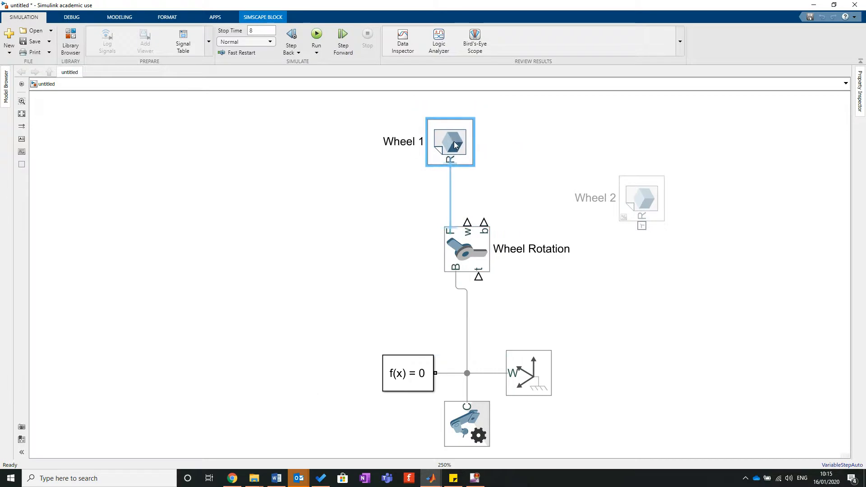
{"action": "left_click_drag", "start_coordinate": [640, 195], "coordinate": [333, 136]}
{"action": "left_click", "coordinate": [353, 253]}
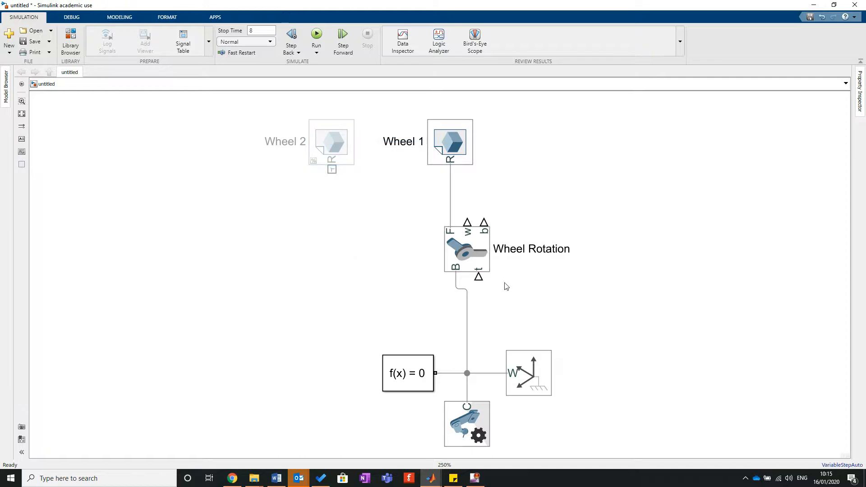
{"action": "left_click_drag", "start_coordinate": [349, 333], "coordinate": [570, 446]}
{"action": "left_click_drag", "start_coordinate": [543, 386], "coordinate": [532, 386]}
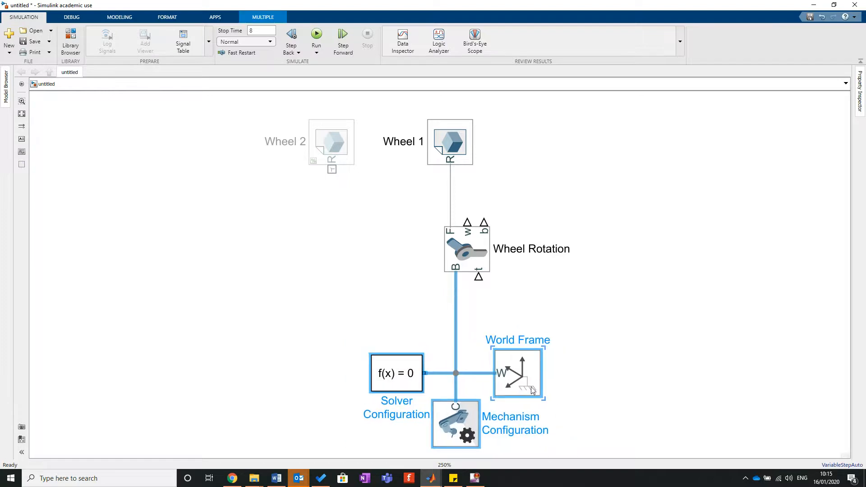
{"action": "left_click", "coordinate": [612, 263]}
{"action": "scroll", "coordinate": [565, 327], "scroll_direction": "up", "scroll_amount": 2}
{"action": "scroll", "coordinate": [454, 276], "scroll_direction": "down", "scroll_amount": 4}
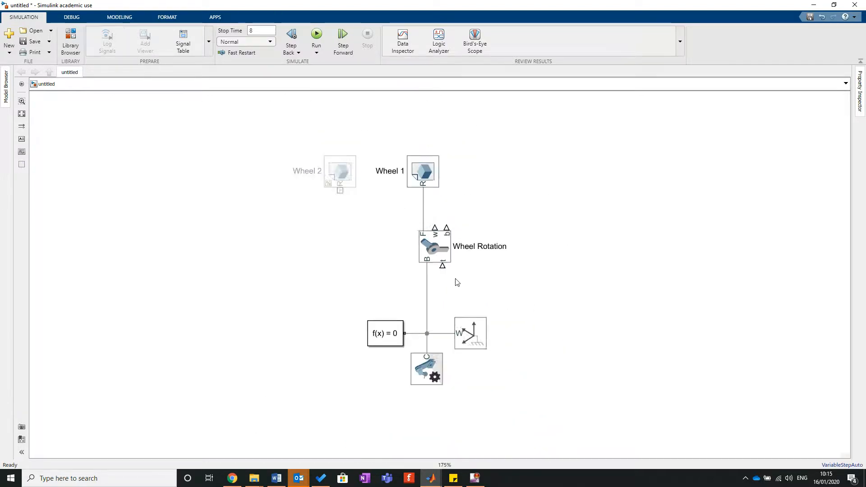
{"action": "scroll", "coordinate": [453, 275], "scroll_direction": "up", "scroll_amount": 1}
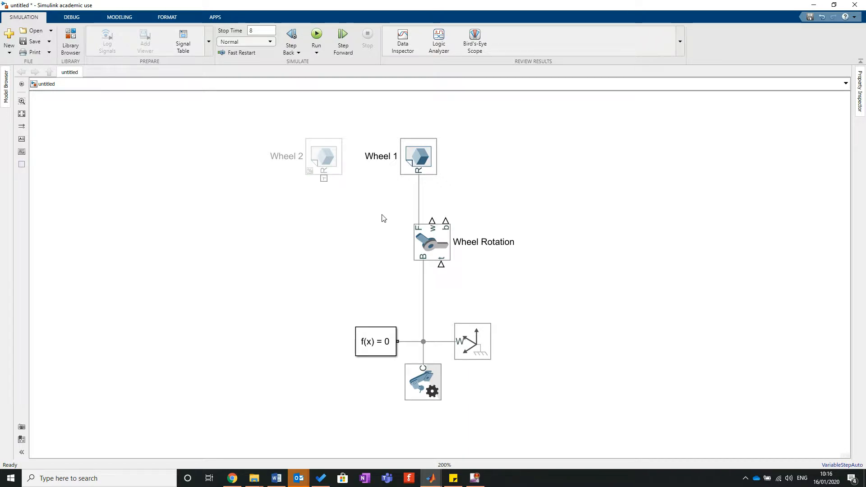
{"action": "scroll", "coordinate": [458, 203], "scroll_direction": "up", "scroll_amount": 1}
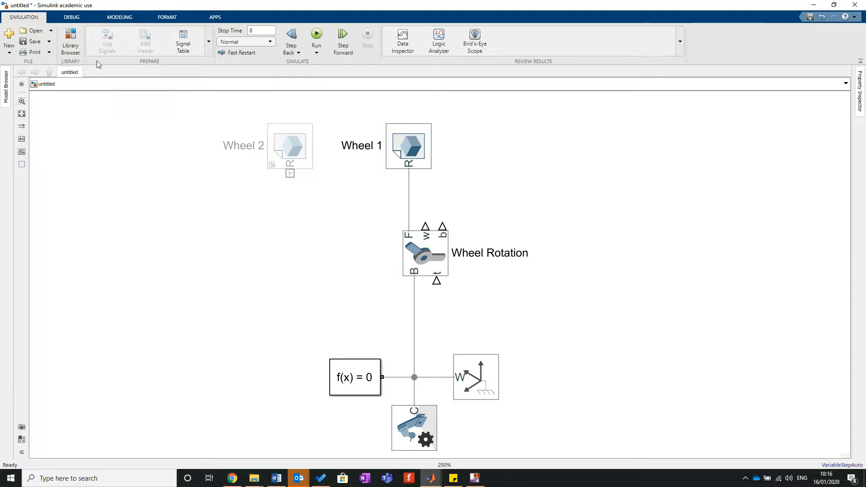
{"action": "left_click", "coordinate": [70, 45]}
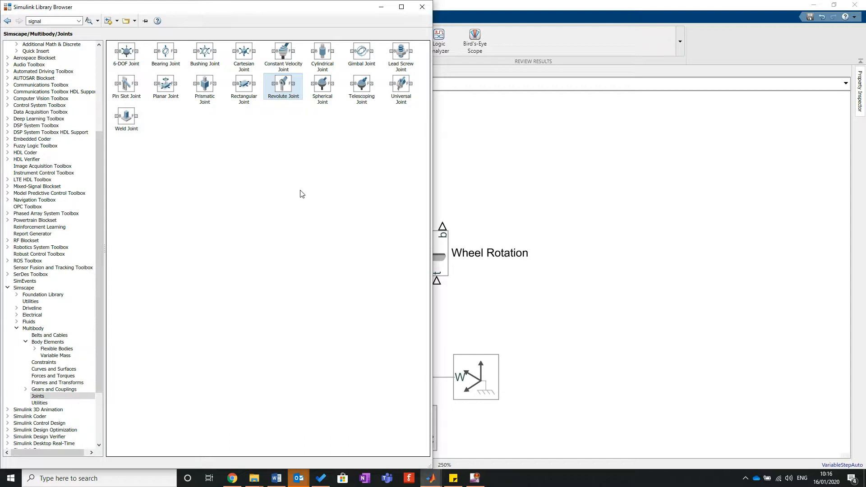
{"action": "left_click", "coordinate": [460, 286]}
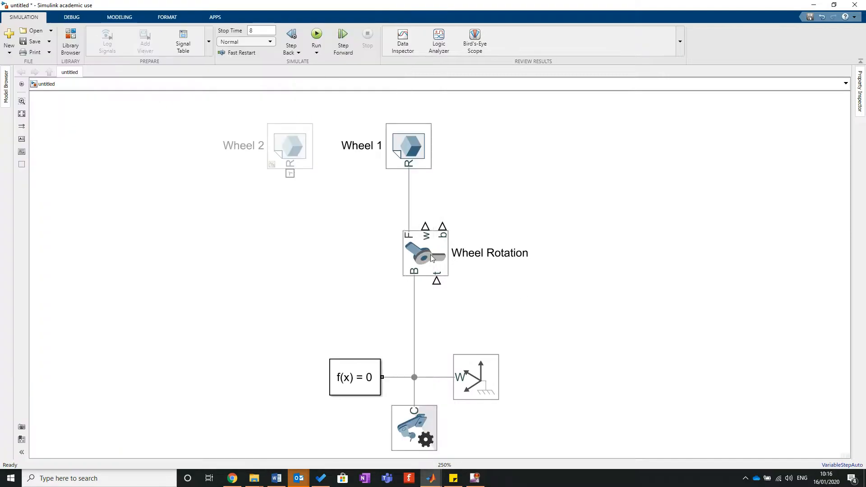
{"action": "left_click", "coordinate": [447, 307]}
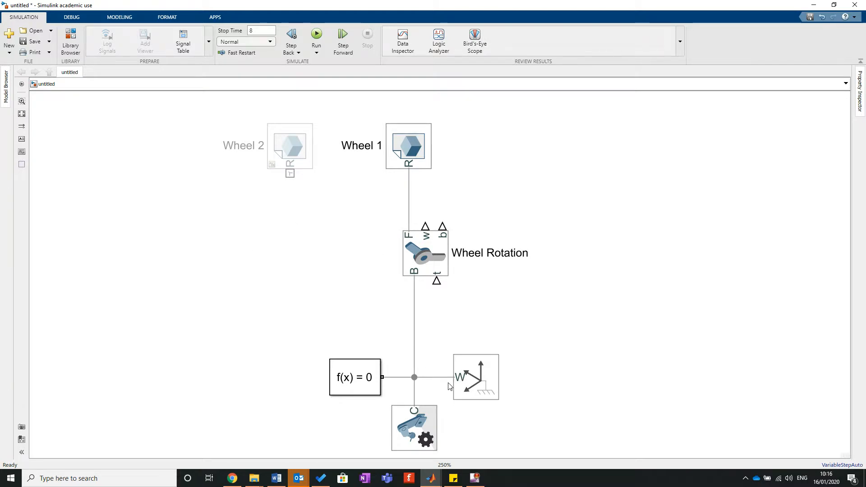
- Add a PS-Simulink Converter and a Simulink-PS Converter from the Simscape Utilities library to the model
{"action": "mouse_move", "coordinate": [432, 480]}
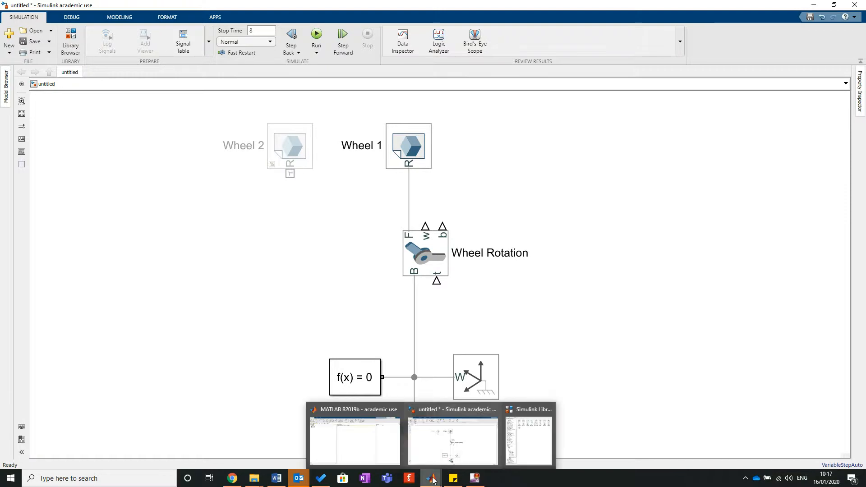
{"action": "left_click", "coordinate": [540, 437]}
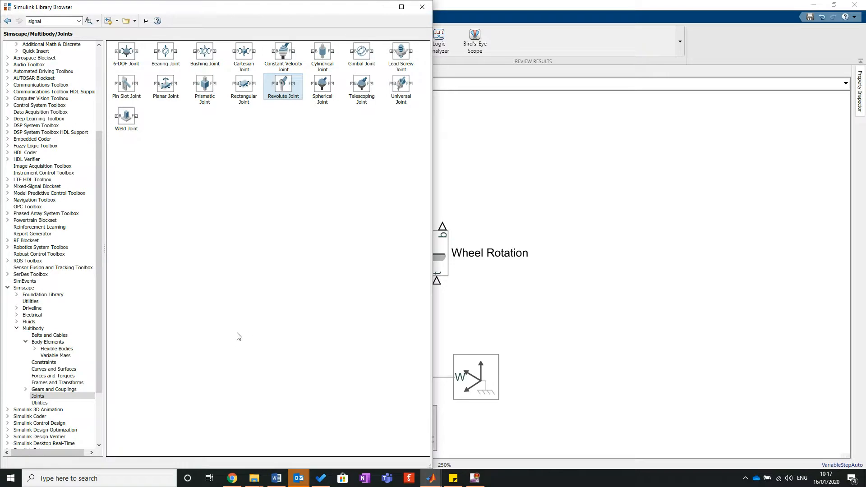
{"action": "left_click", "coordinate": [34, 302]}
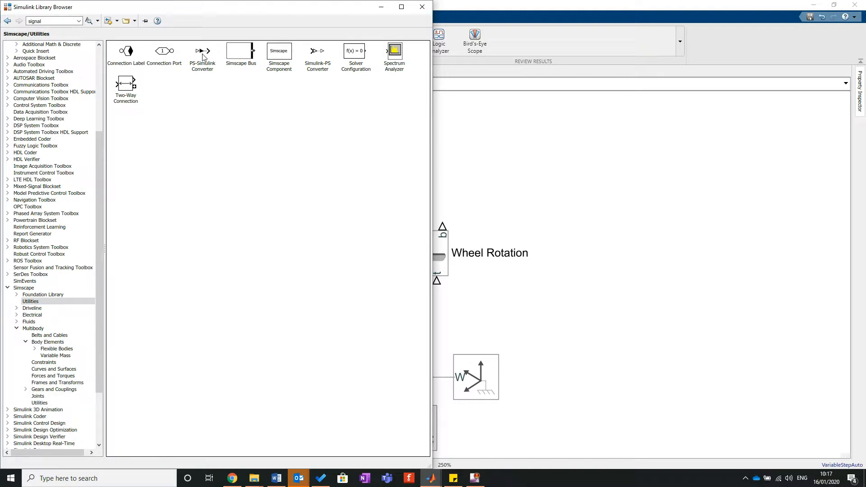
{"action": "left_click_drag", "start_coordinate": [201, 57], "coordinate": [602, 171]}
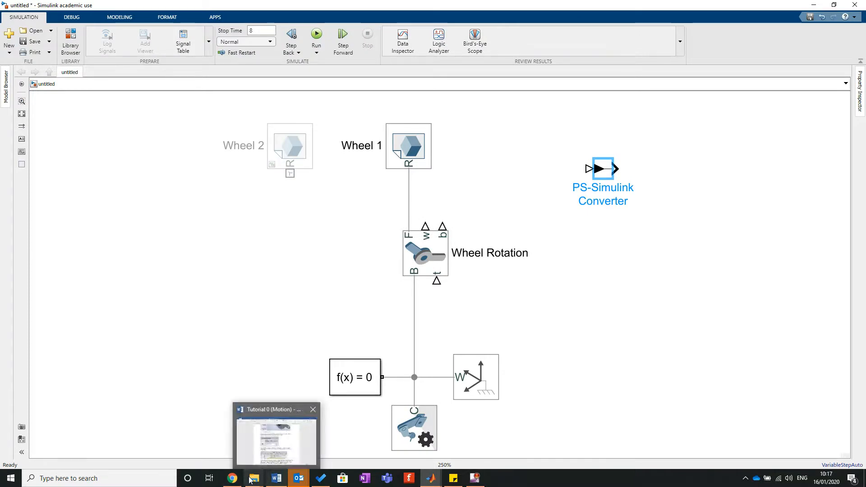
{"action": "mouse_move", "coordinate": [431, 482]}
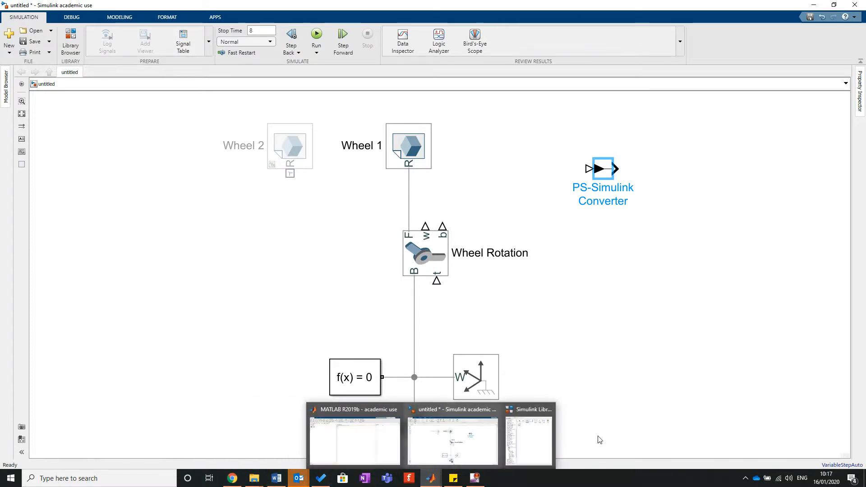
{"action": "left_click", "coordinate": [543, 444]}
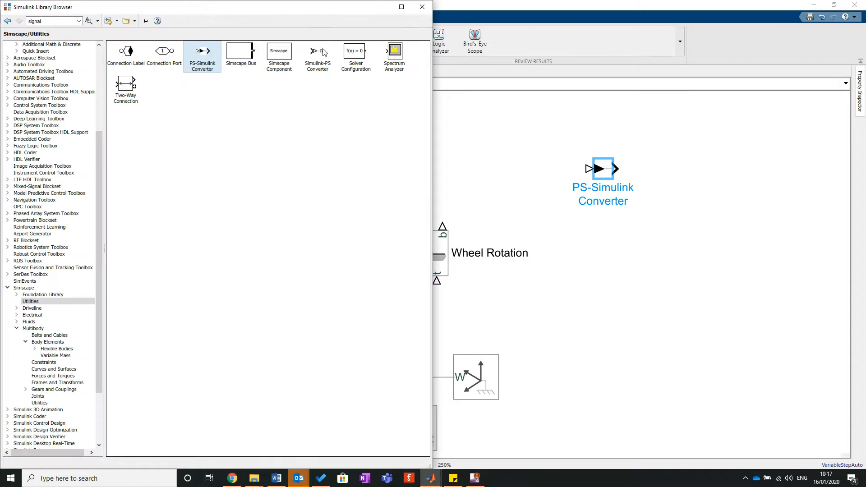
{"action": "left_click_drag", "start_coordinate": [317, 51], "coordinate": [589, 274]}
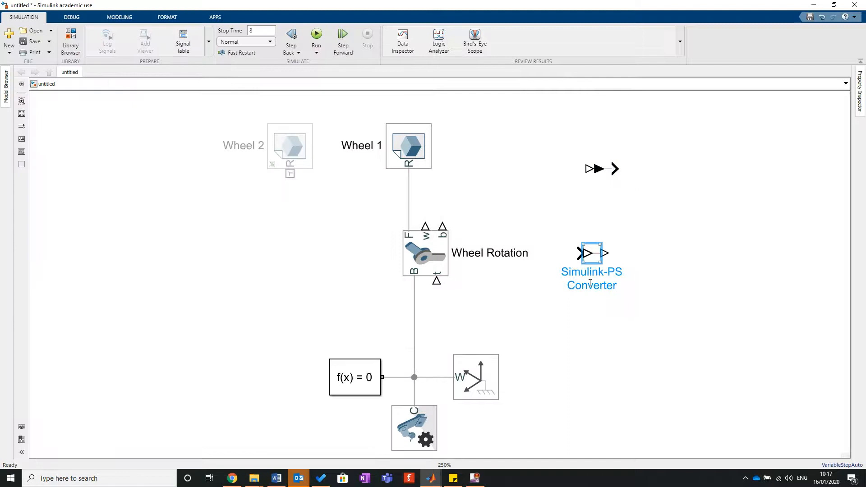
- Move the Simulink-PS Converter near the joint's t port and the PS-Simulink Converter beside Wheel 1
{"action": "left_click", "coordinate": [520, 319]}
{"action": "left_click", "coordinate": [589, 253]}
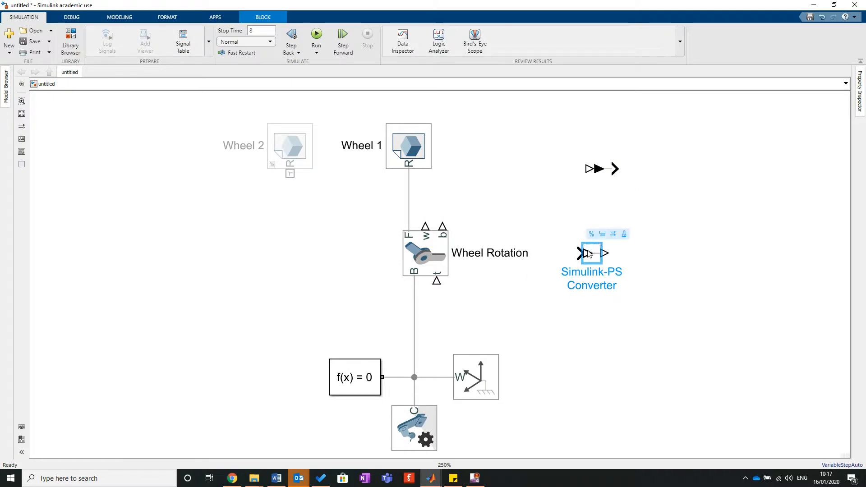
{"action": "left_click_drag", "start_coordinate": [591, 262], "coordinate": [478, 305]}
{"action": "left_click", "coordinate": [557, 304]}
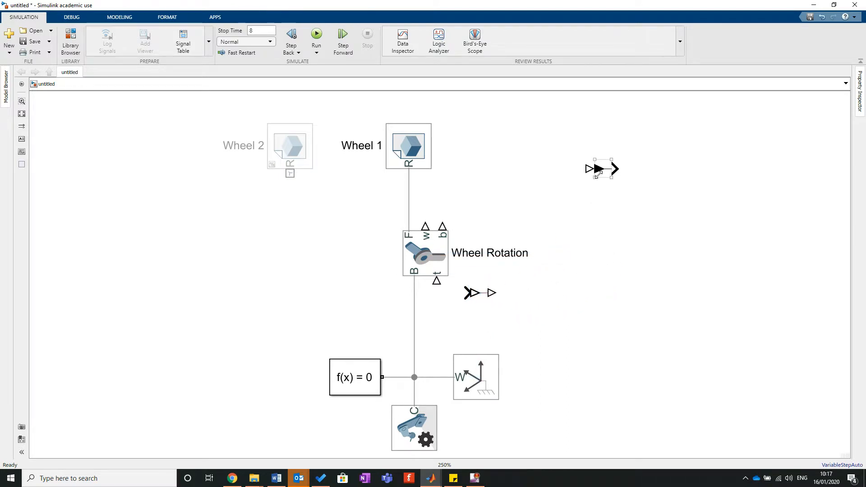
{"action": "left_click_drag", "start_coordinate": [599, 174], "coordinate": [475, 180]}
{"action": "left_click", "coordinate": [526, 296]}
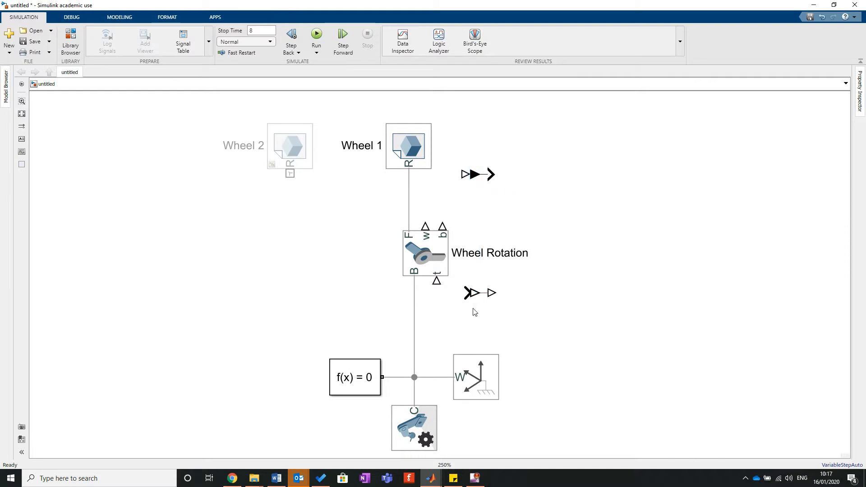
- Examine up close the port symbols of the two converters and the Wheel Rotation joint's t, w and b ports
{"action": "scroll", "coordinate": [486, 309], "scroll_direction": "up", "scroll_amount": 3}
{"action": "scroll", "coordinate": [489, 306], "scroll_direction": "down", "scroll_amount": 3}
{"action": "scroll", "coordinate": [497, 287], "scroll_direction": "up", "scroll_amount": 6}
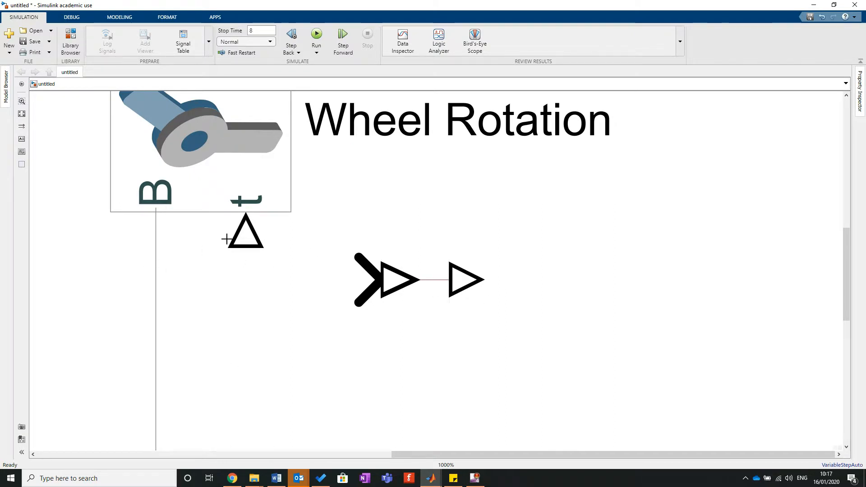
{"action": "scroll", "coordinate": [290, 225], "scroll_direction": "down", "scroll_amount": 8}
{"action": "scroll", "coordinate": [285, 138], "scroll_direction": "up", "scroll_amount": 8}
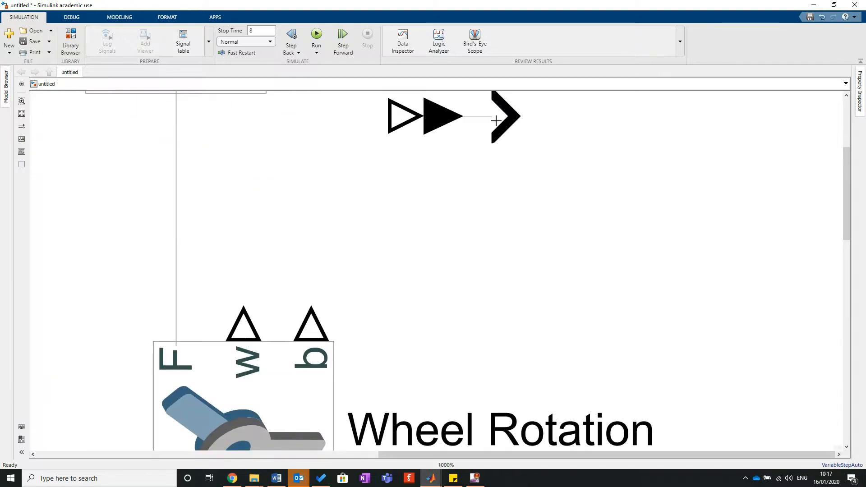
{"action": "scroll", "coordinate": [506, 126], "scroll_direction": "down", "scroll_amount": 8}
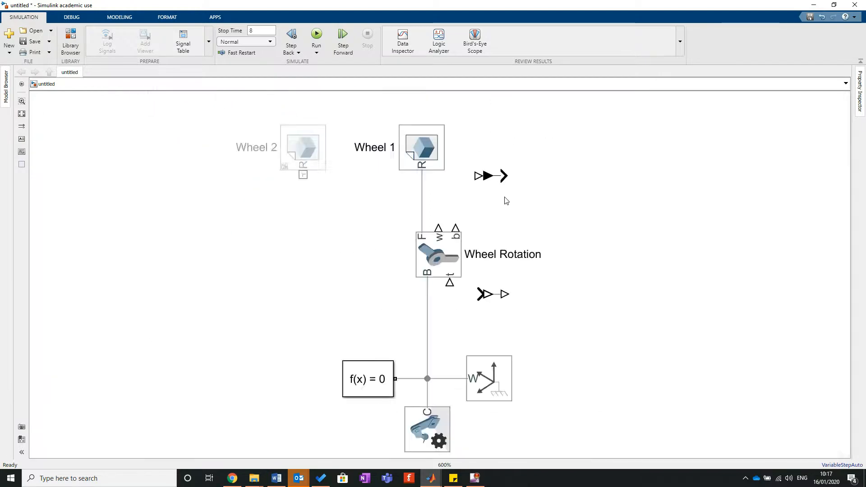
{"action": "scroll", "coordinate": [537, 165], "scroll_direction": "up", "scroll_amount": 4}
{"action": "scroll", "coordinate": [537, 166], "scroll_direction": "down", "scroll_amount": 1}
{"action": "scroll", "coordinate": [537, 165], "scroll_direction": "up", "scroll_amount": 2}
{"action": "scroll", "coordinate": [513, 175], "scroll_direction": "down", "scroll_amount": 4}
{"action": "scroll", "coordinate": [513, 175], "scroll_direction": "up", "scroll_amount": 2}
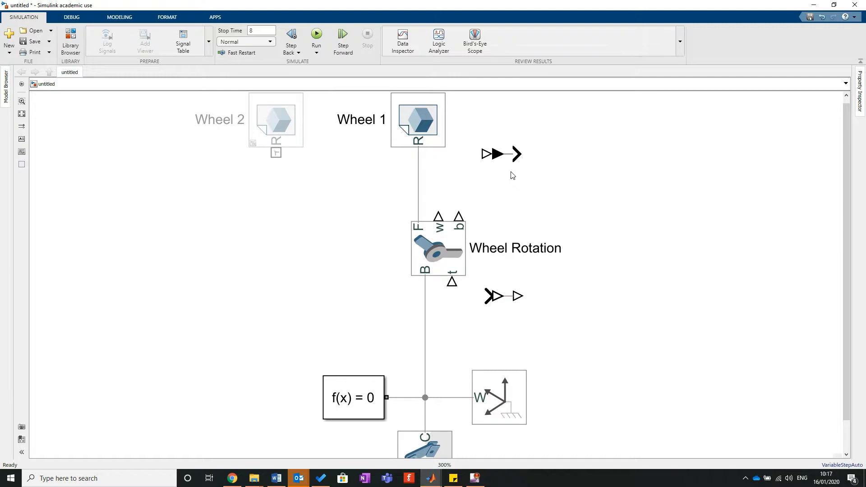
- Comment out the PS-Simulink Converter block
{"action": "right_click", "coordinate": [498, 157]}
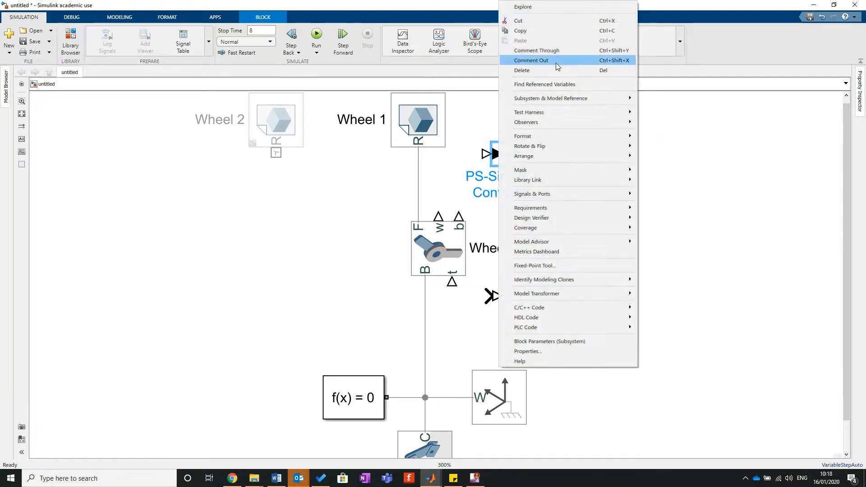
{"action": "left_click", "coordinate": [557, 60]}
{"action": "left_click", "coordinate": [512, 331]}
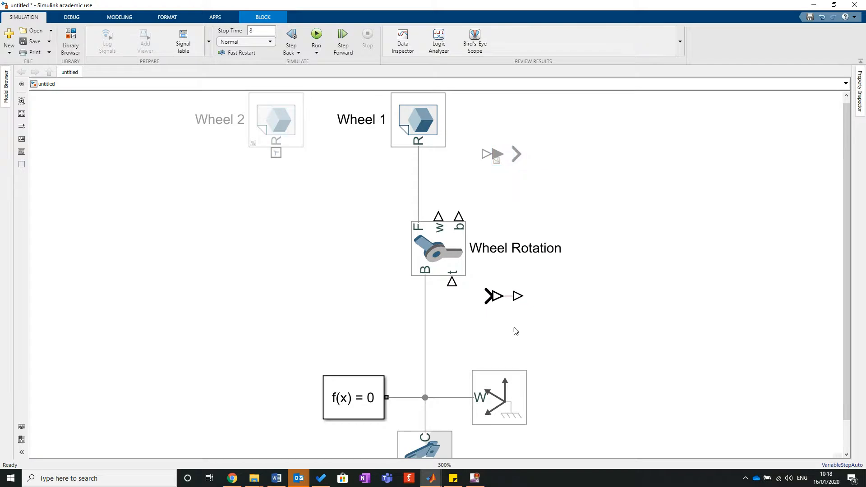
- Rotate the Simulink-PS Converter 180 degrees, move it slightly lower and connect its output to the Wheel Rotation joint's t port
{"action": "left_click", "coordinate": [500, 303]}
{"action": "key", "text": "ctrl+r"}
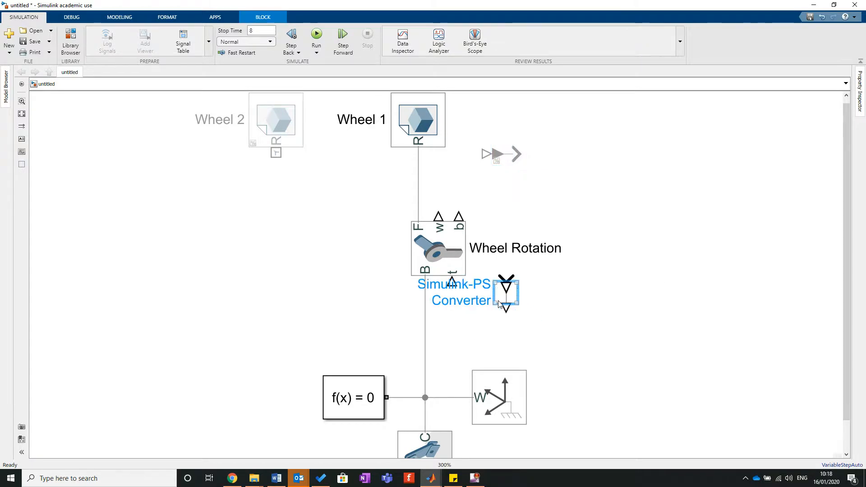
{"action": "key", "text": "ctrl+r"}
{"action": "left_click_drag", "start_coordinate": [503, 282], "coordinate": [503, 310]}
{"action": "left_click", "coordinate": [545, 323]}
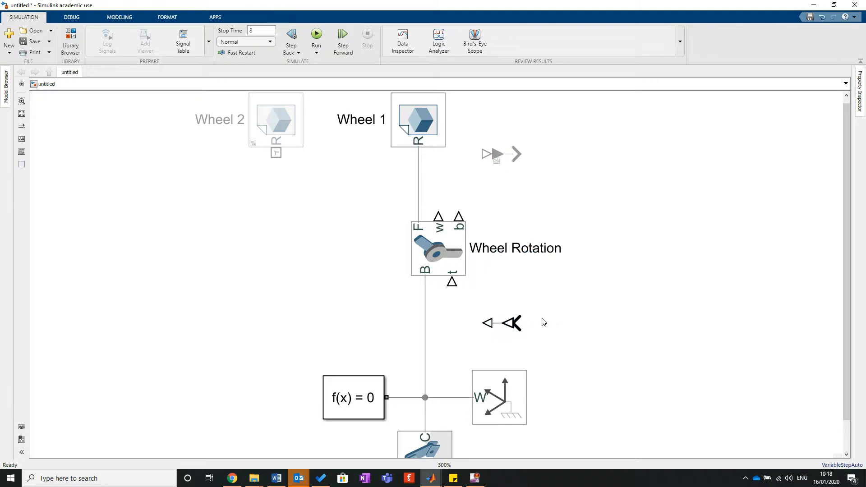
{"action": "left_click", "coordinate": [490, 322]}
{"action": "left_click_drag", "start_coordinate": [489, 321], "coordinate": [452, 283]}
- Set the Simulink-PS Converter's input signal unit to N*mm and apply the change
{"action": "double_click", "coordinate": [513, 323]}
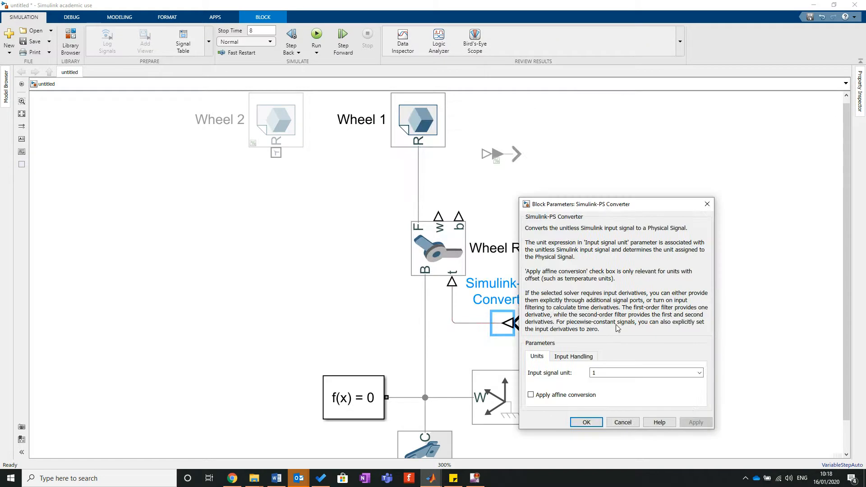
{"action": "left_click_drag", "start_coordinate": [591, 204], "coordinate": [409, 95]}
{"action": "double_click", "coordinate": [425, 264]}
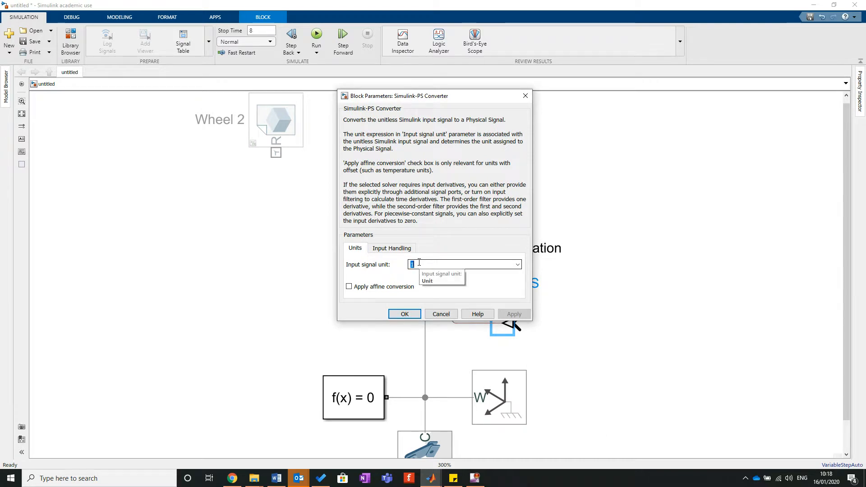
{"action": "type", "text": "N"}
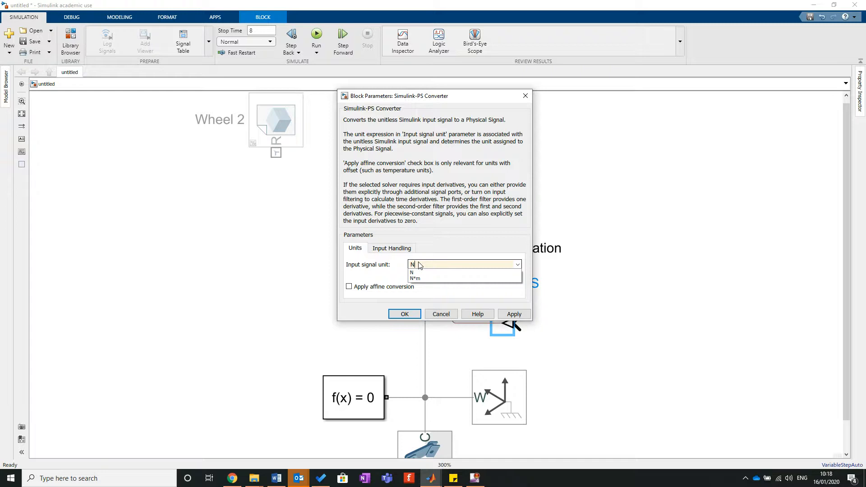
{"action": "type", "text": "*"}
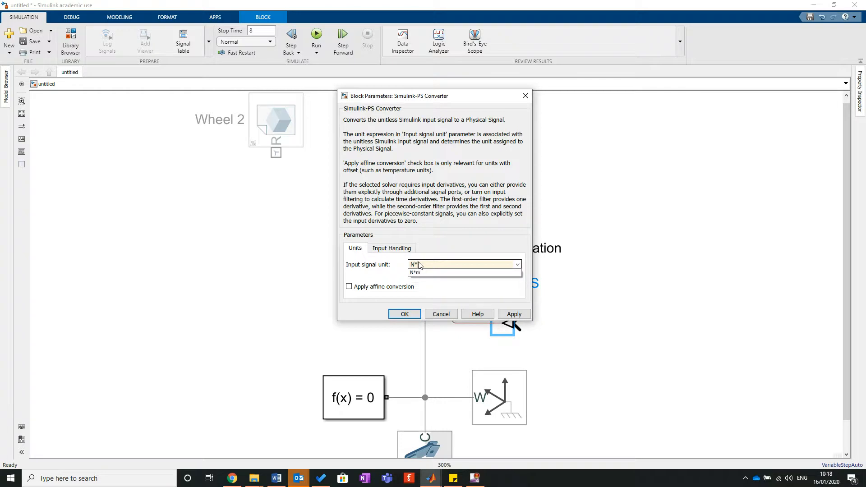
{"action": "type", "text": "mm"}
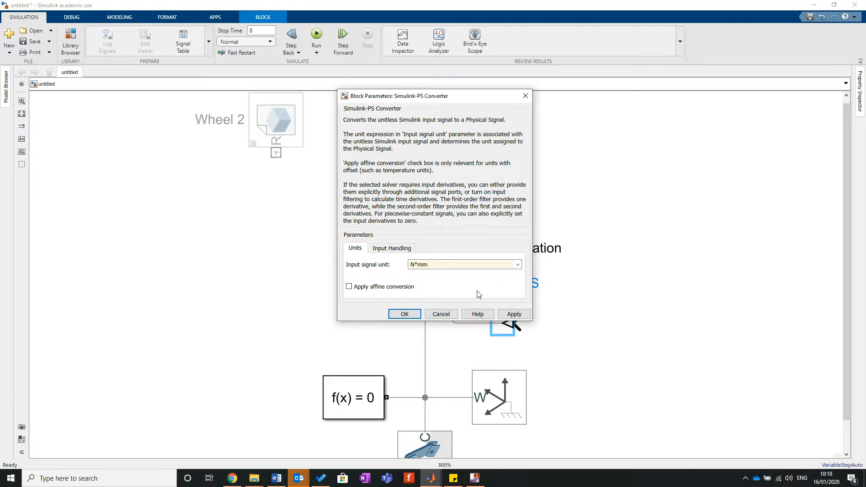
{"action": "left_click", "coordinate": [524, 314]}
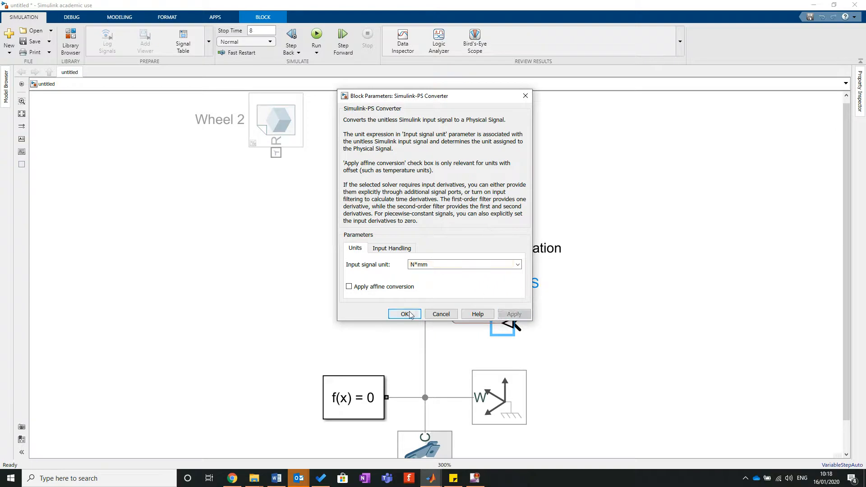
{"action": "left_click", "coordinate": [403, 315]}
{"action": "left_click", "coordinate": [631, 342]}
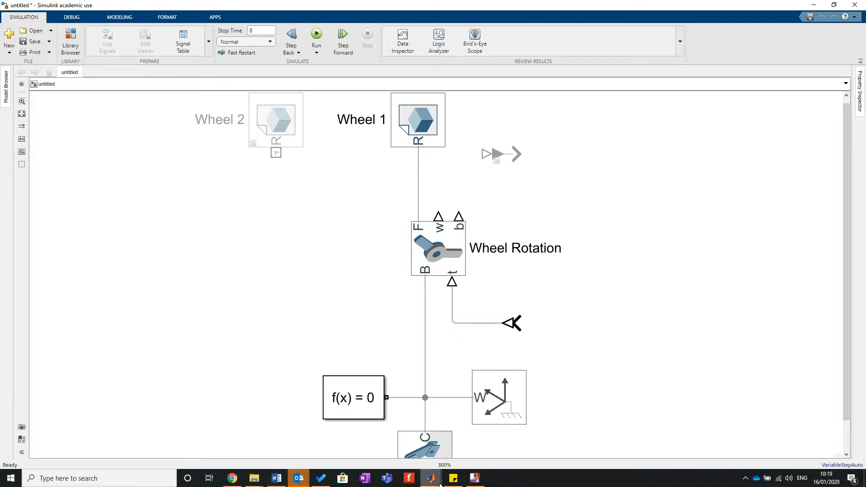
- Add a Signal Builder block from the Simulink Sources library and place it beside the Simulink-PS Converter, leaving space between them
{"action": "mouse_move", "coordinate": [436, 482]}
{"action": "left_click", "coordinate": [517, 447]}
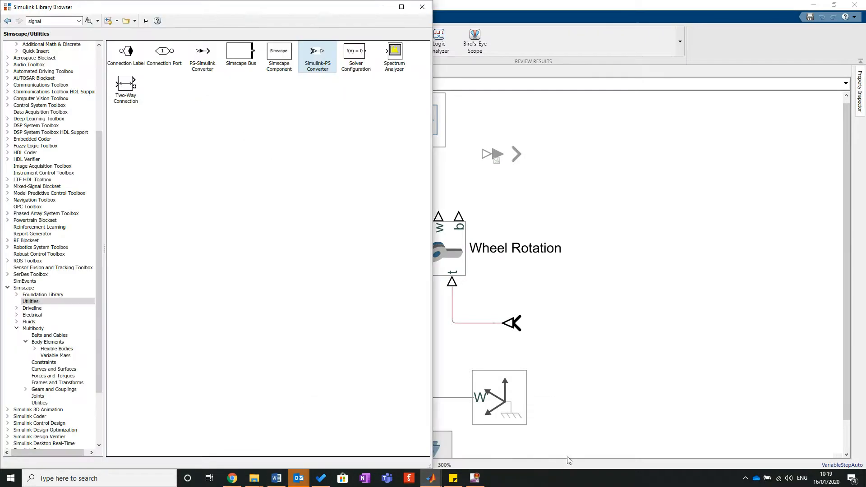
{"action": "scroll", "coordinate": [58, 242], "scroll_direction": "up", "scroll_amount": 6}
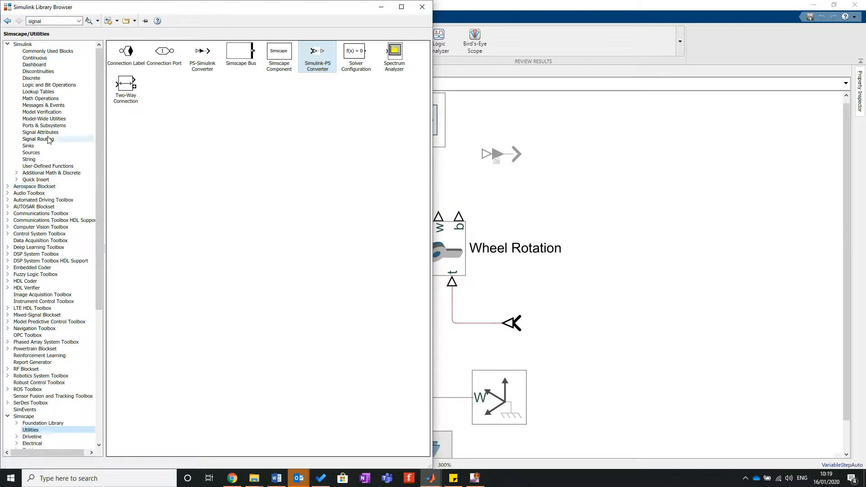
{"action": "left_click", "coordinate": [28, 146]}
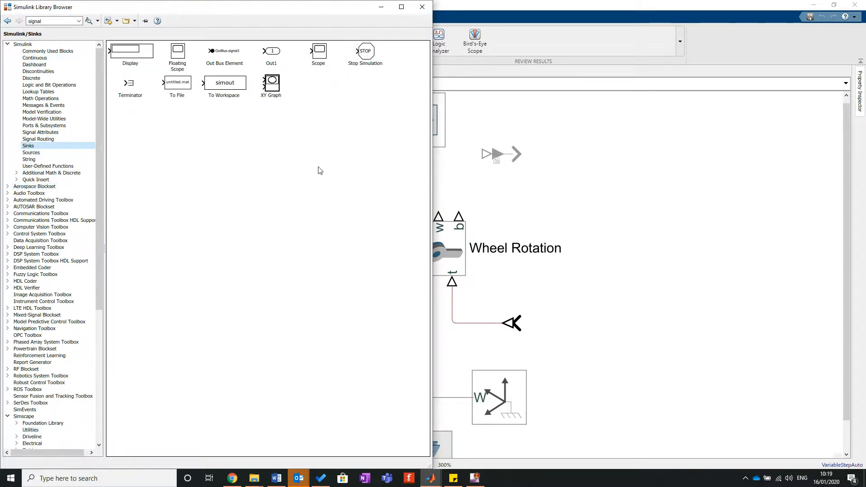
{"action": "left_click", "coordinate": [45, 153]}
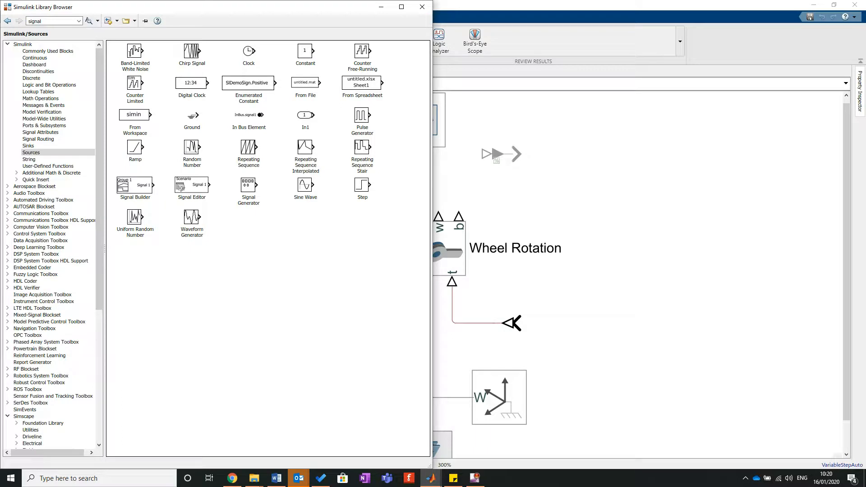
{"action": "key", "text": "alt+Tab"}
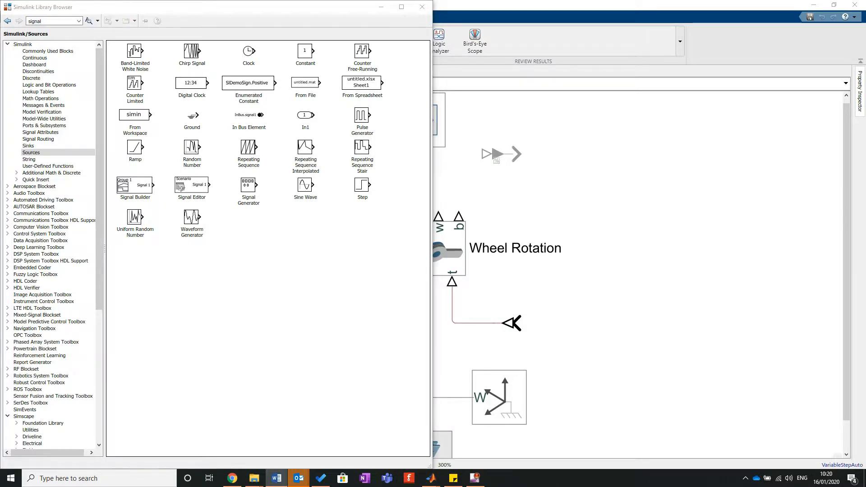
{"action": "key", "text": "alt+Tab"}
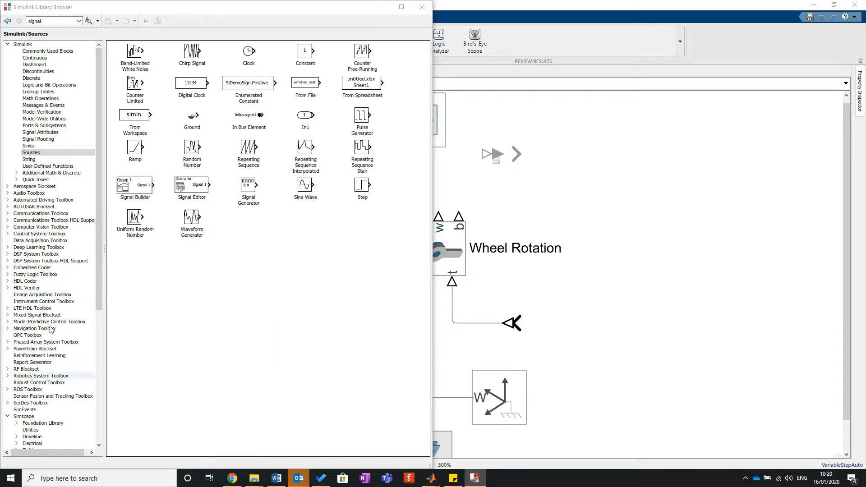
{"action": "left_click", "coordinate": [206, 299]}
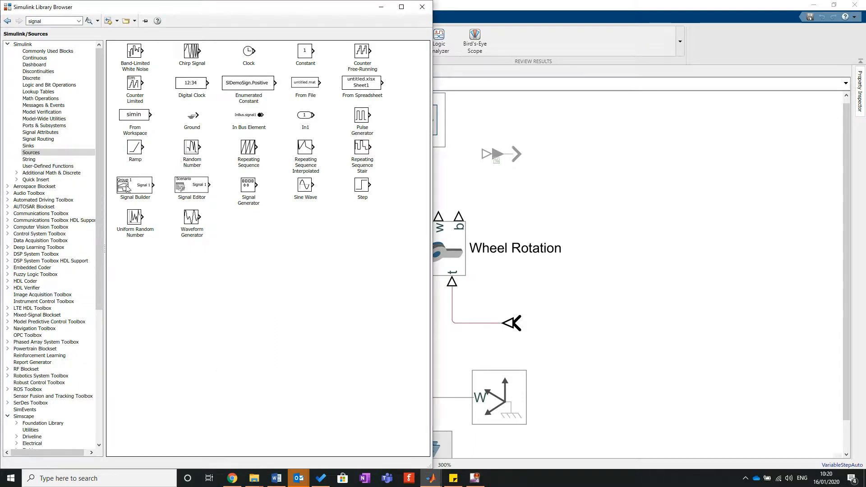
{"action": "mouse_move", "coordinate": [129, 188]}
{"action": "left_mouse_down"}
{"action": "mouse_move", "coordinate": [316, 243]}
{"action": "mouse_move", "coordinate": [622, 190]}
{"action": "left_mouse_up"}
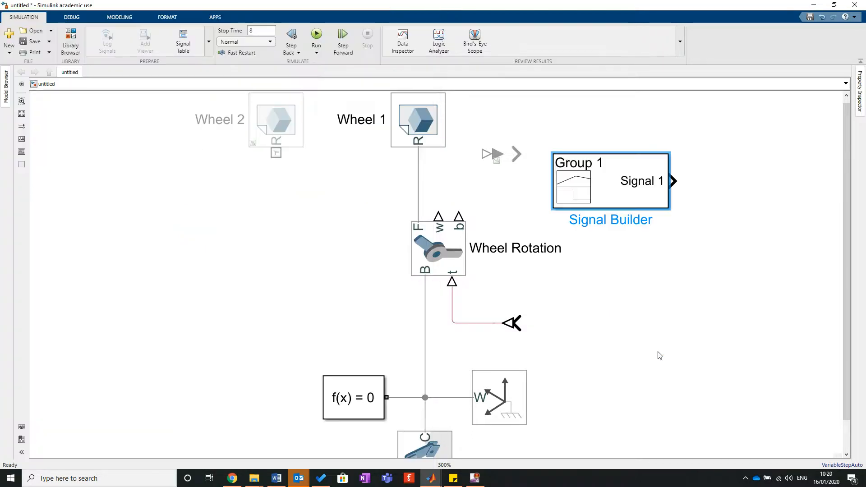
{"action": "left_click_drag", "start_coordinate": [639, 188], "coordinate": [749, 308]}
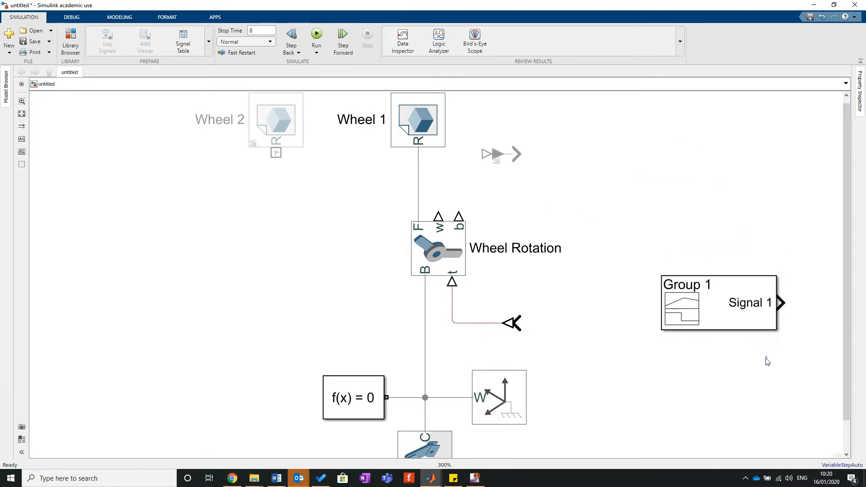
- Rotate the Signal Builder block 180 degrees and move it closer, aligning its output with the Simulink-PS Converter's input
{"action": "left_click", "coordinate": [731, 301]}
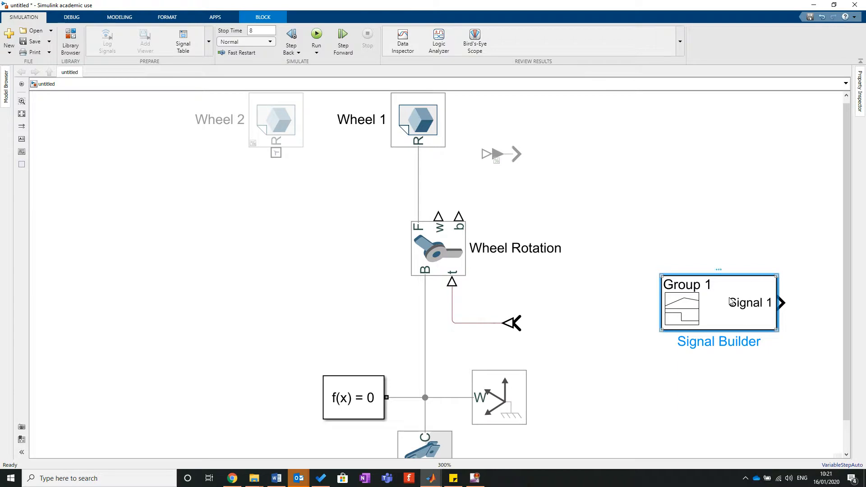
{"action": "key", "text": "ctrl+r"}
{"action": "key", "text": "ctrl+r"}
{"action": "left_click_drag", "start_coordinate": [731, 301], "coordinate": [638, 308]}
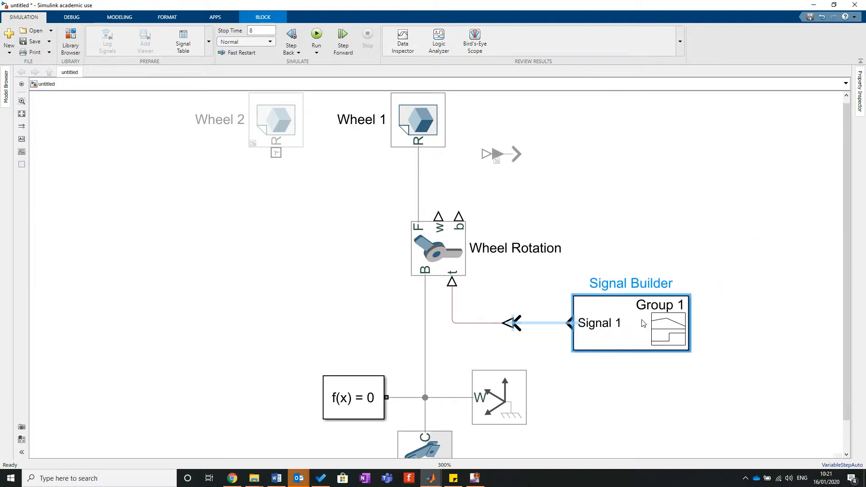
- Rename the Signal Builder block as Torque
{"action": "double_click", "coordinate": [646, 282]}
{"action": "key", "text": "BackSpace"}
{"action": "key", "text": "BackSpace"}
{"action": "key", "text": "BackSpace"}
{"action": "key", "text": "BackSpace"}
{"action": "key", "text": "BackSpace"}
{"action": "key", "text": "BackSpace"}
{"action": "key", "text": "BackSpace"}
{"action": "key", "text": "BackSpace"}
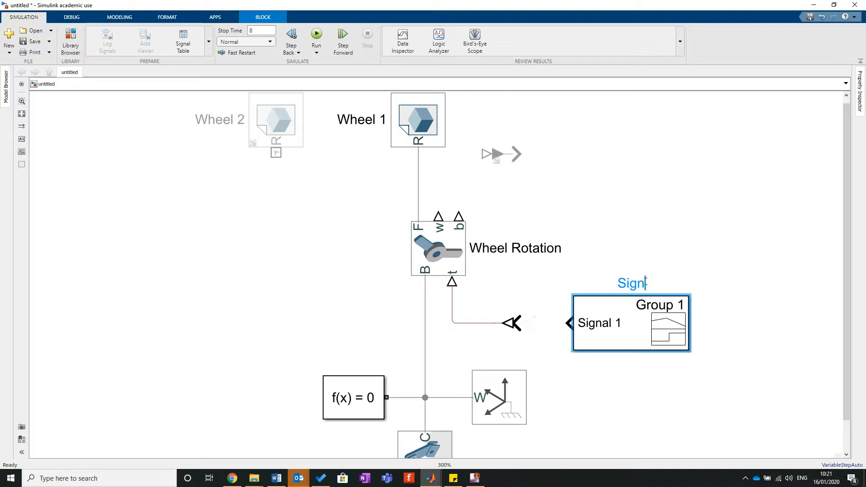
{"action": "type", "text": "T"}
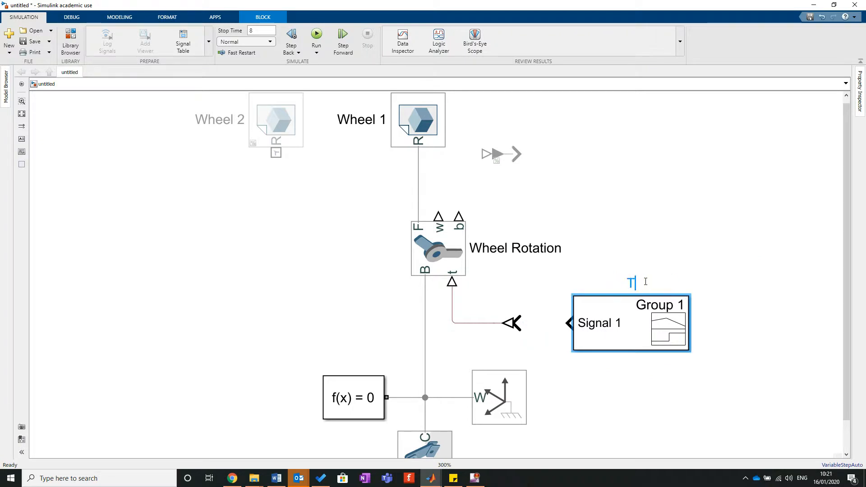
{"action": "type", "text": "orque"}
{"action": "left_click", "coordinate": [702, 253]}
- Move the Torque block slightly closer, connect it to the Simulink-PS Converter's input and reduce the block's height
{"action": "left_click_drag", "start_coordinate": [632, 317], "coordinate": [621, 314]}
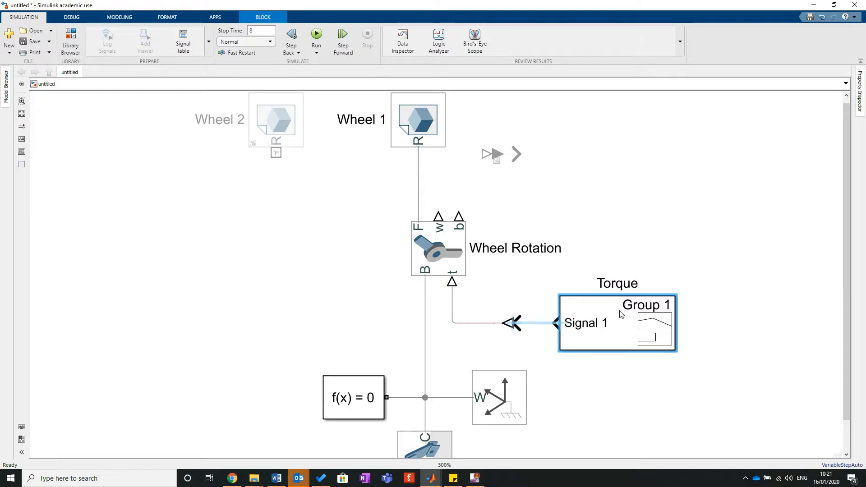
{"action": "left_click", "coordinate": [537, 324]}
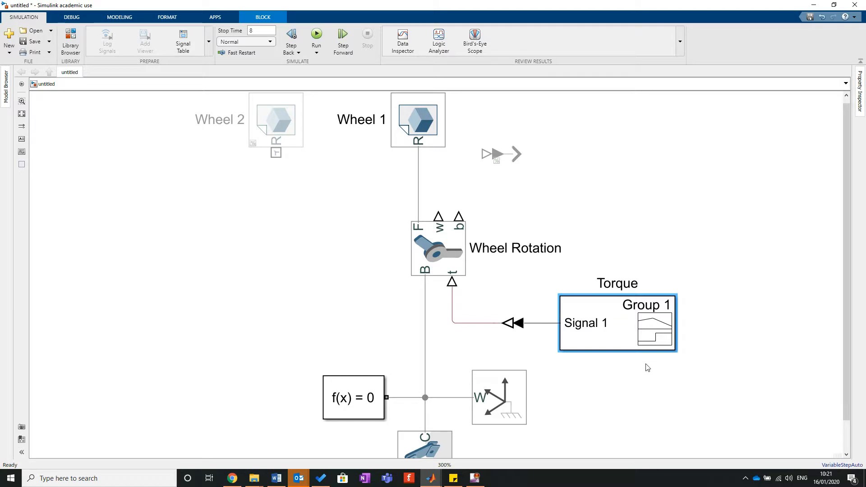
{"action": "left_click_drag", "start_coordinate": [676, 351], "coordinate": [658, 337]}
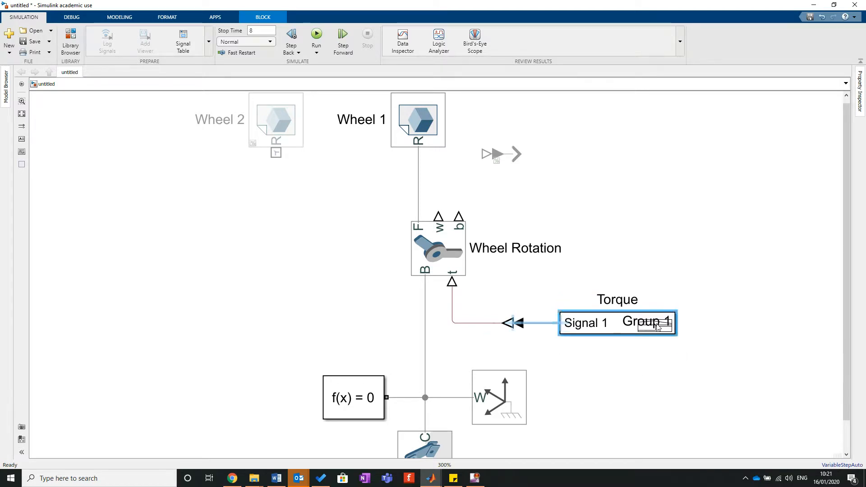
- Move the Torque block farther away from the converter feeding the Wheel Rotation joint
{"action": "left_click", "coordinate": [666, 379]}
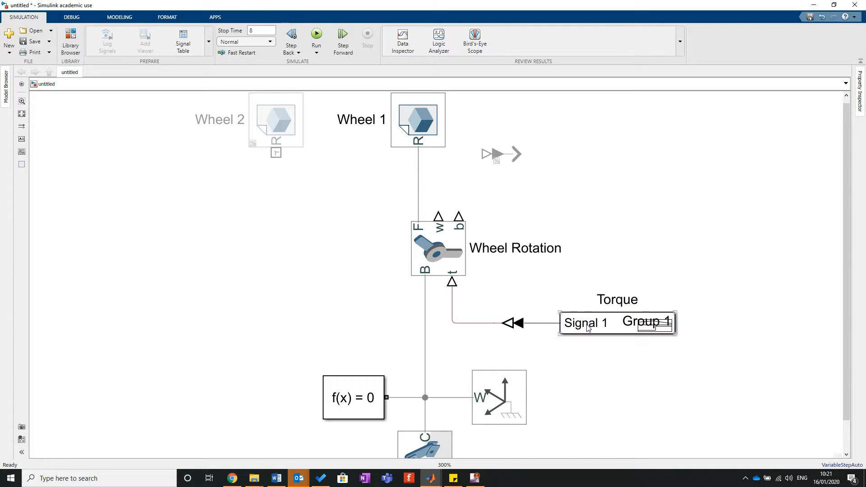
{"action": "left_click_drag", "start_coordinate": [605, 328], "coordinate": [652, 328]}
{"action": "left_click", "coordinate": [651, 413]}
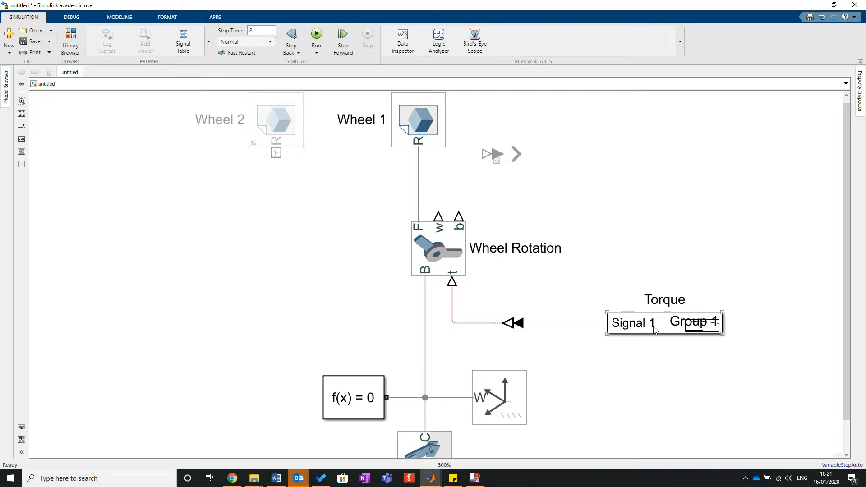
- Open the Torque block's signal definition in a maximized window and add a constant signal
{"action": "left_click", "coordinate": [654, 330]}
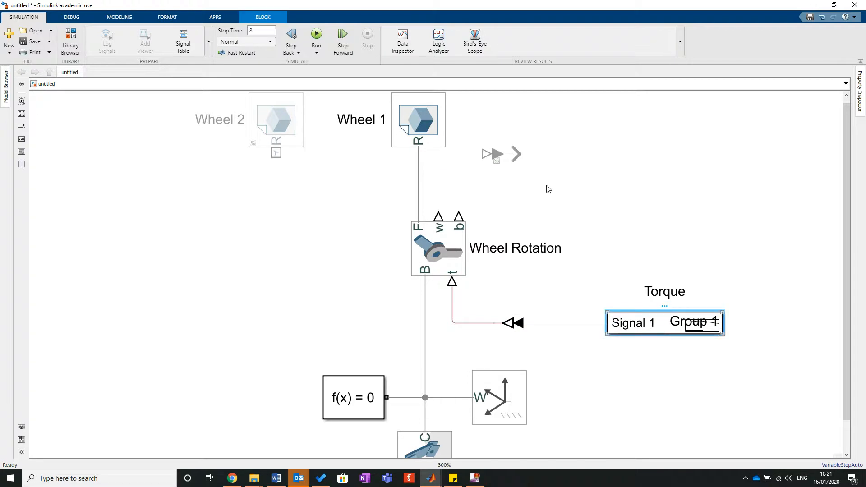
{"action": "key", "text": "Return"}
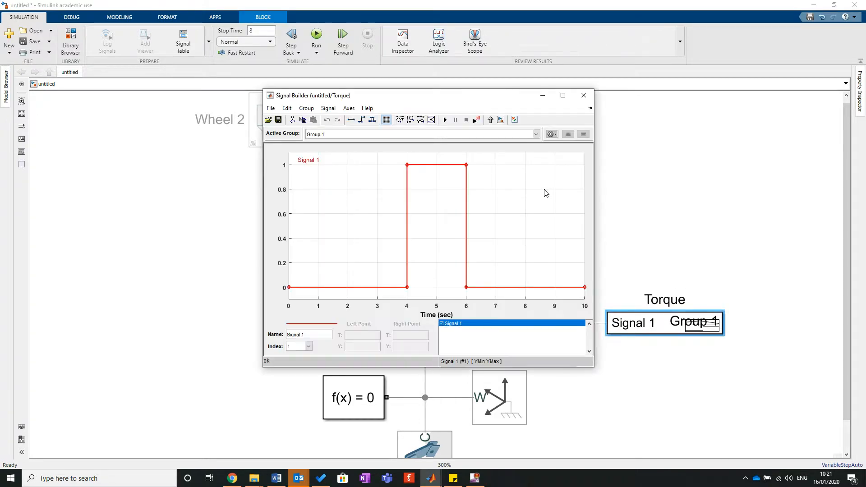
{"action": "left_click", "coordinate": [563, 95]}
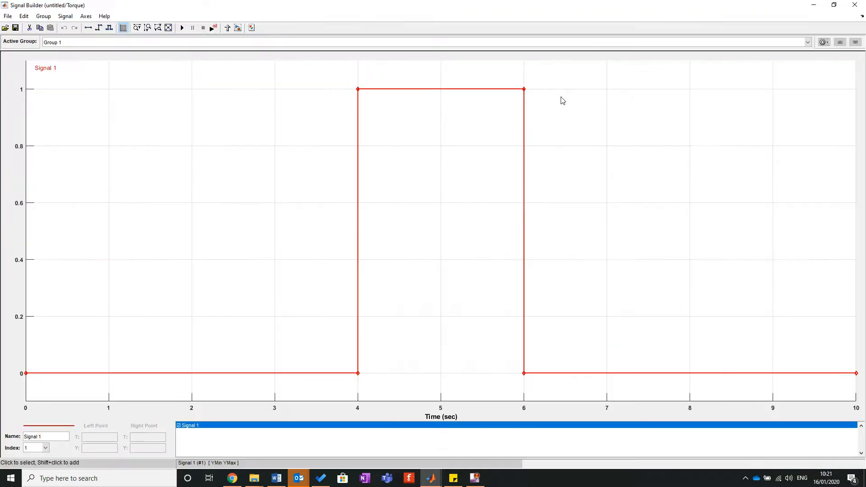
{"action": "left_click", "coordinate": [306, 229]}
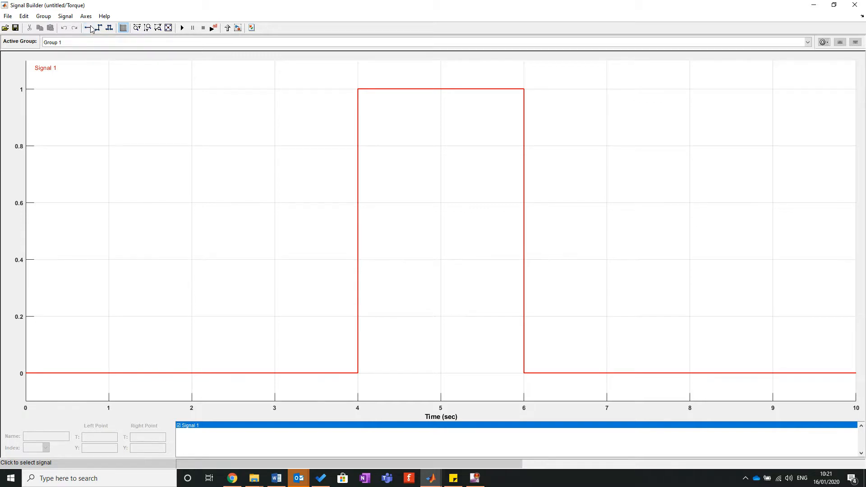
{"action": "left_click", "coordinate": [89, 28]}
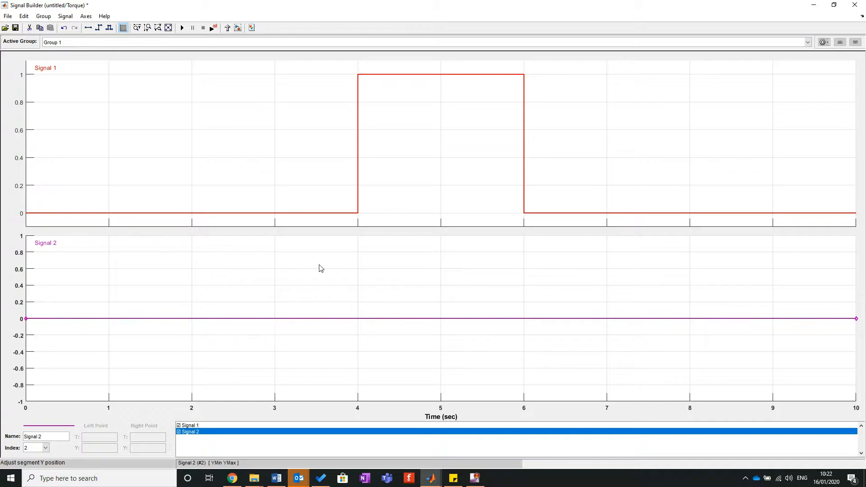
- Delete the pulse-shaped Signal 1 from all groups of the Torque block
{"action": "left_click", "coordinate": [401, 121]}
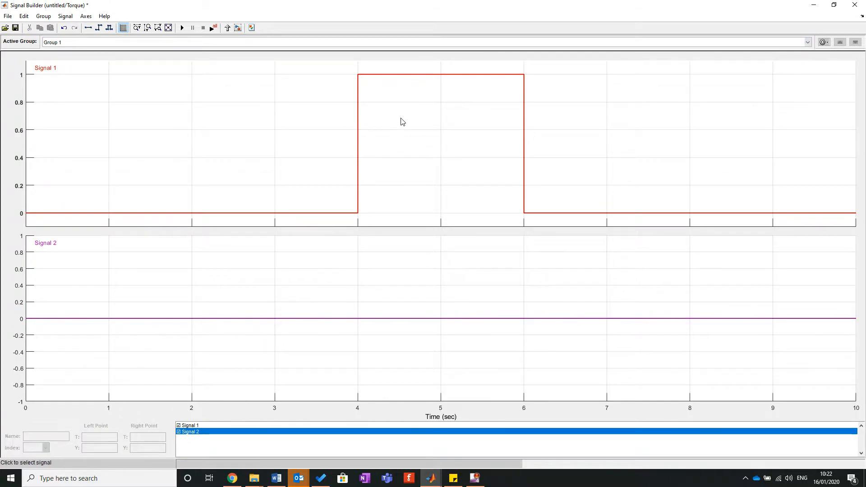
{"action": "right_click", "coordinate": [212, 119]}
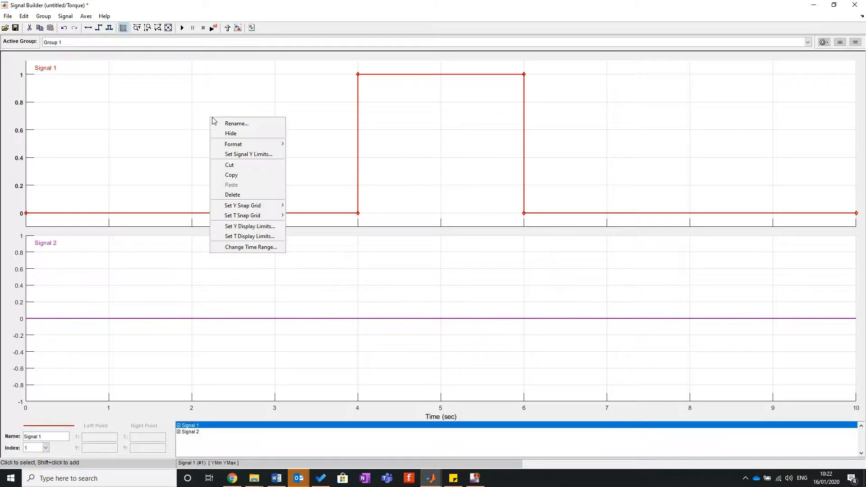
{"action": "left_click", "coordinate": [223, 196]}
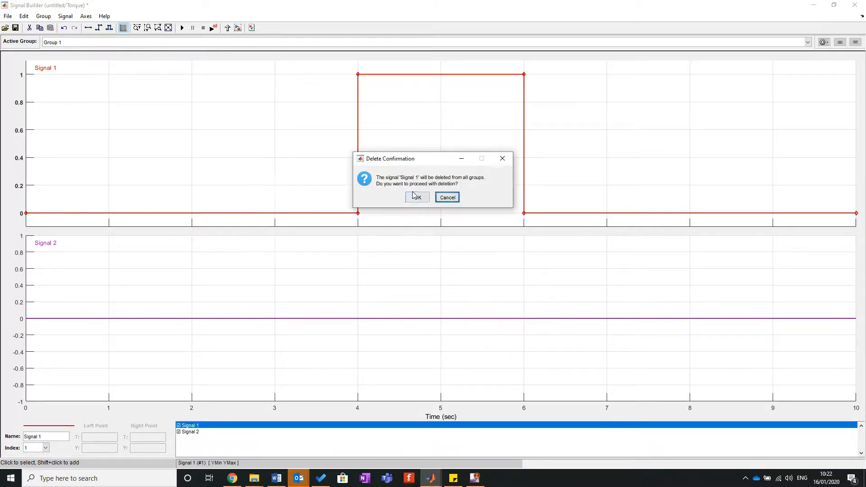
{"action": "left_click", "coordinate": [418, 199]}
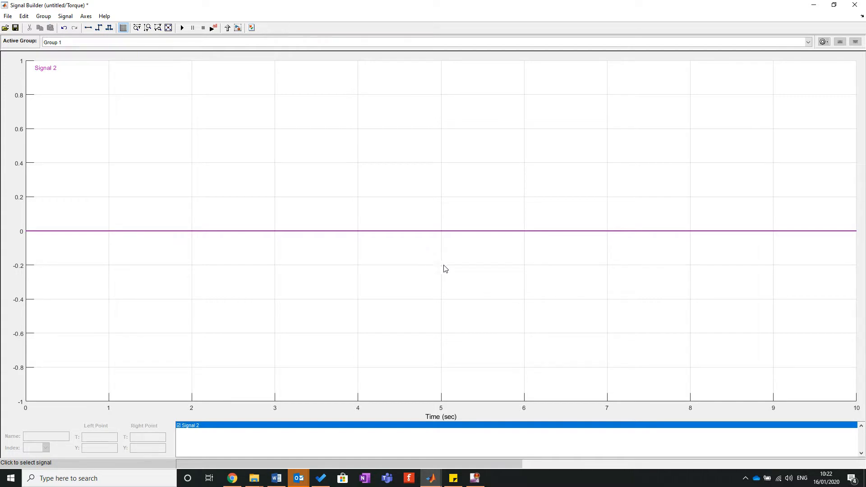
- Try an end time of 8 for the Signal 2 segment, and set its Y value to 1356
{"action": "left_click", "coordinate": [417, 231]}
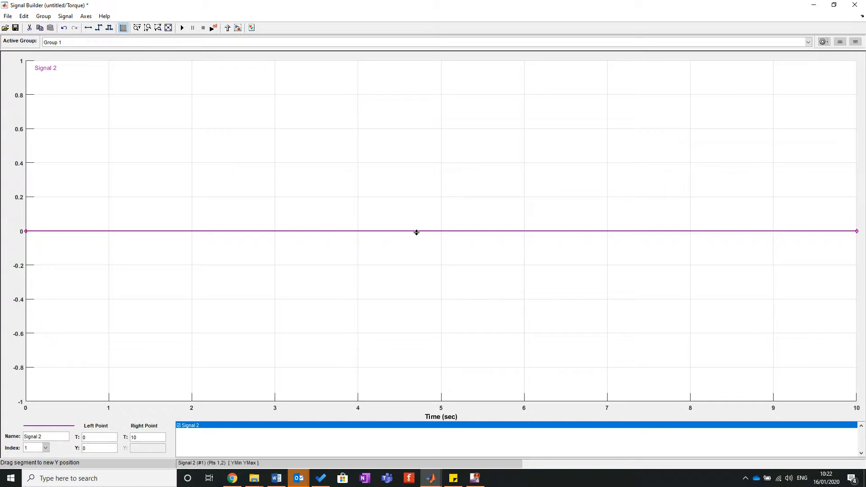
{"action": "left_click", "coordinate": [384, 231]}
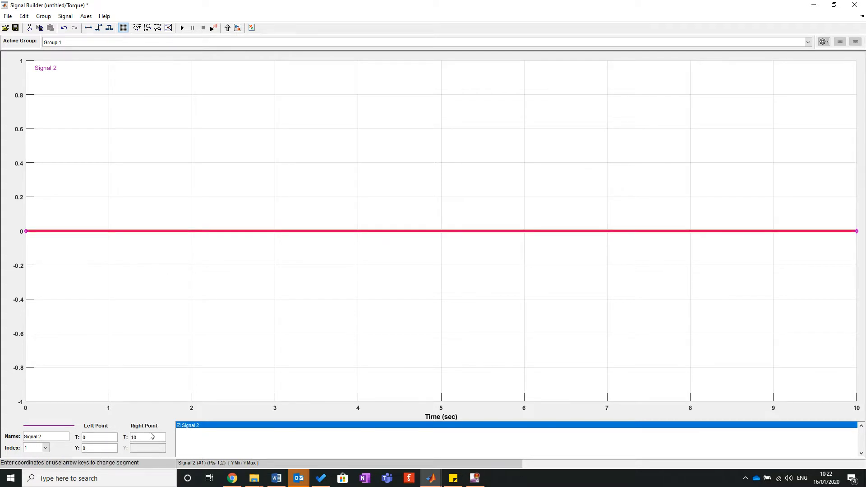
{"action": "type", "text": "8"}
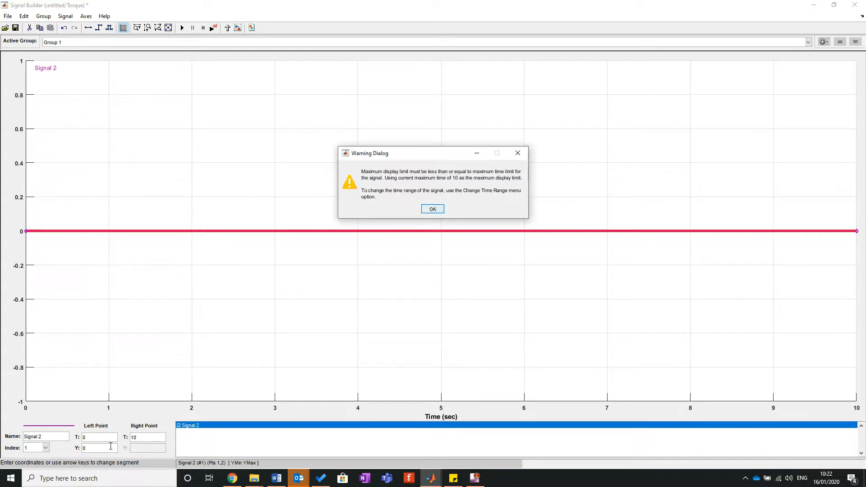
{"action": "left_click", "coordinate": [433, 209]}
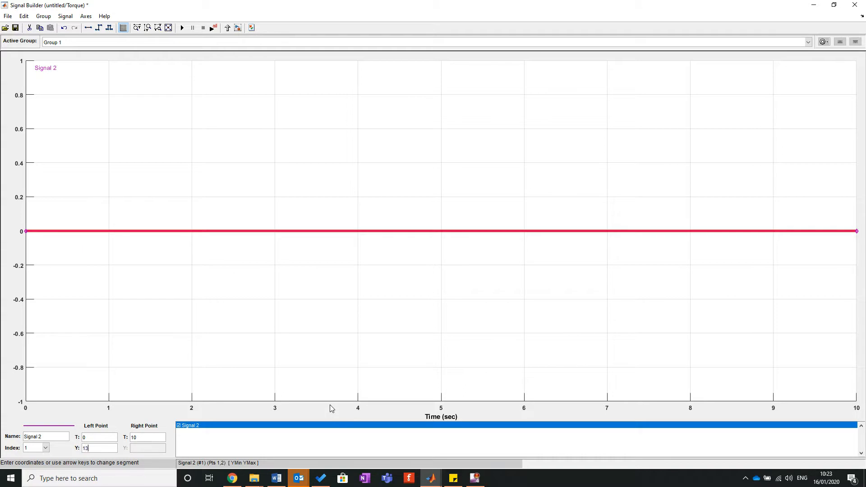
{"action": "key", "text": "Return"}
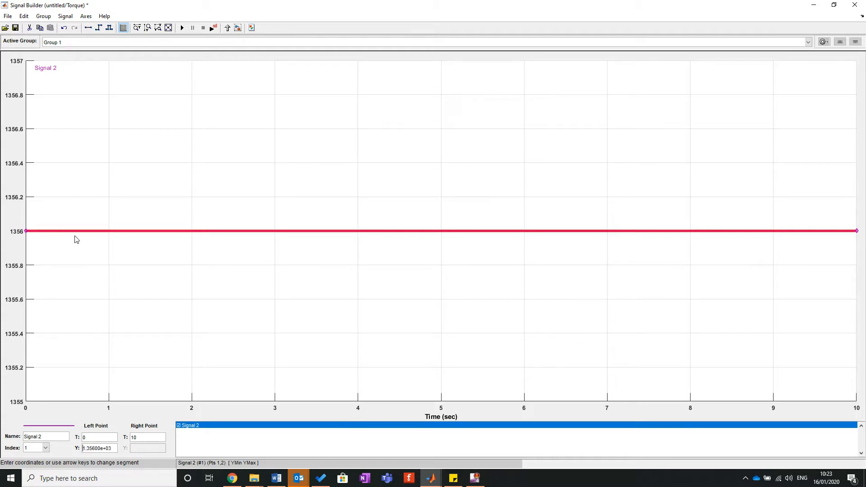
{"action": "left_click", "coordinate": [855, 4]}
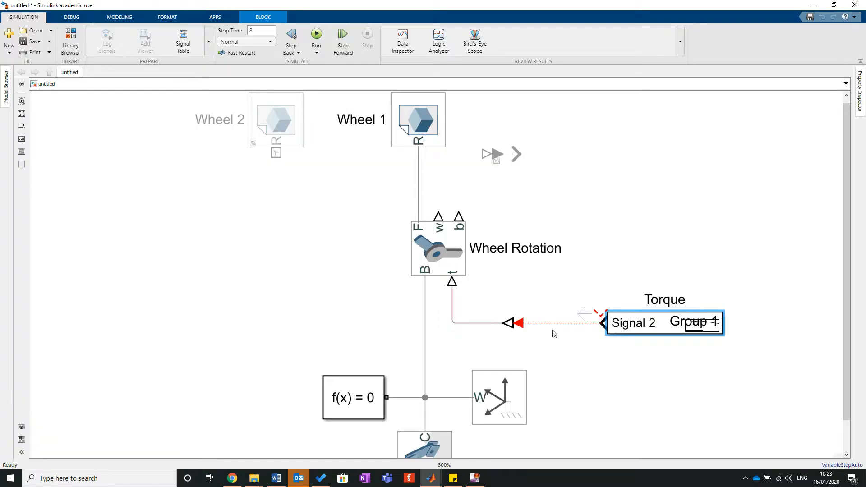
- Delete the broken line at the Torque block and reconnect its output to the converter feeding the joint's torque port
{"action": "left_click", "coordinate": [578, 267]}
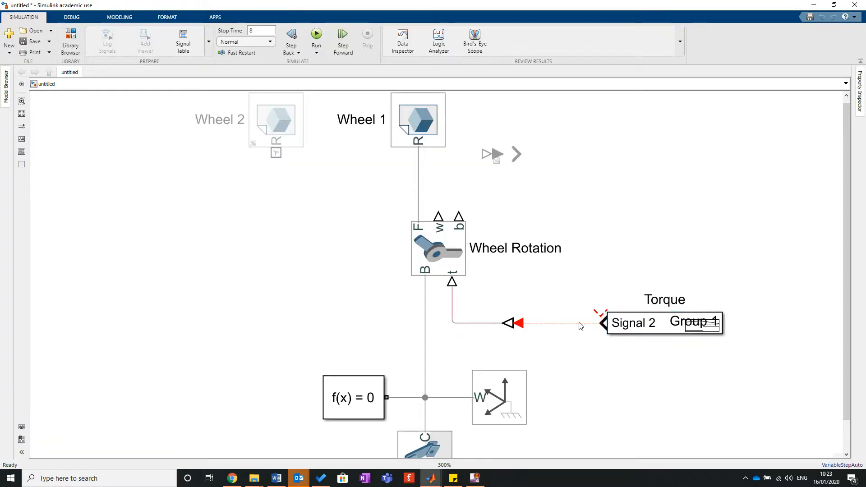
{"action": "left_click_drag", "start_coordinate": [581, 325], "coordinate": [577, 329]}
{"action": "key", "text": "Delete"}
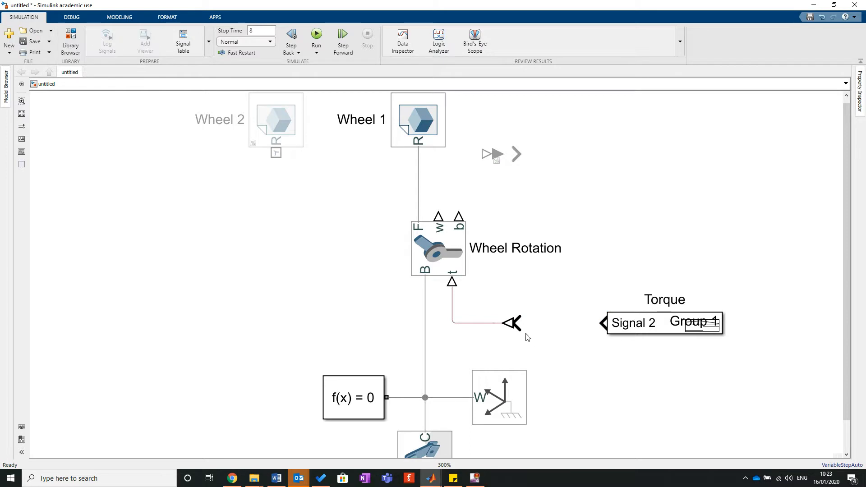
{"action": "left_click_drag", "start_coordinate": [517, 324], "coordinate": [604, 323]}
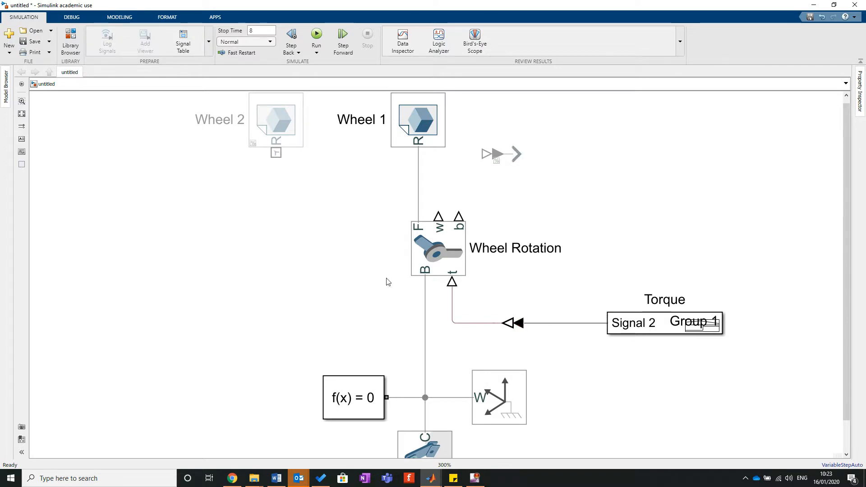
- Run the simulation and examine the motion of Wheel 1 in an enlarged, tilted 3D view, replaying the animation
{"action": "left_click", "coordinate": [317, 36]}
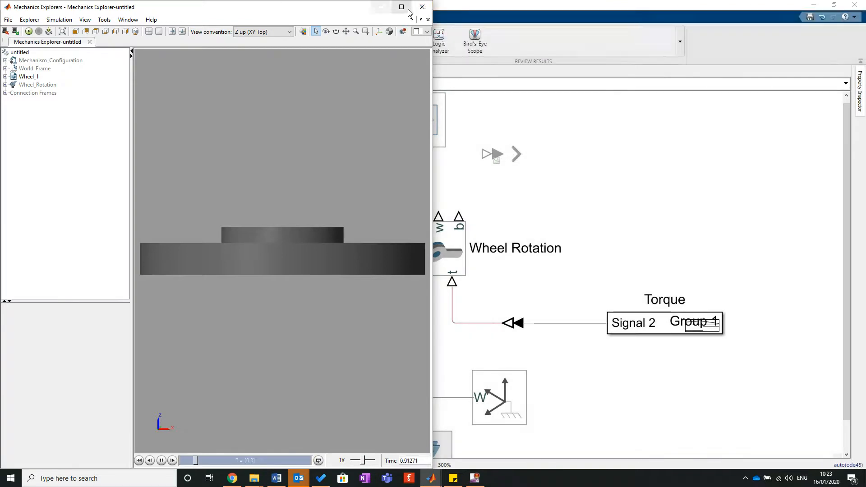
{"action": "left_click_drag", "start_coordinate": [333, 163], "coordinate": [303, 226]}
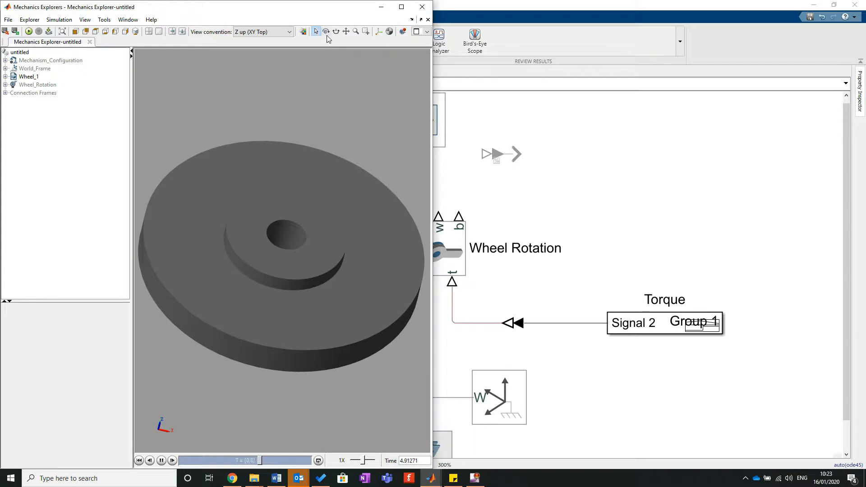
{"action": "left_click", "coordinate": [401, 7]}
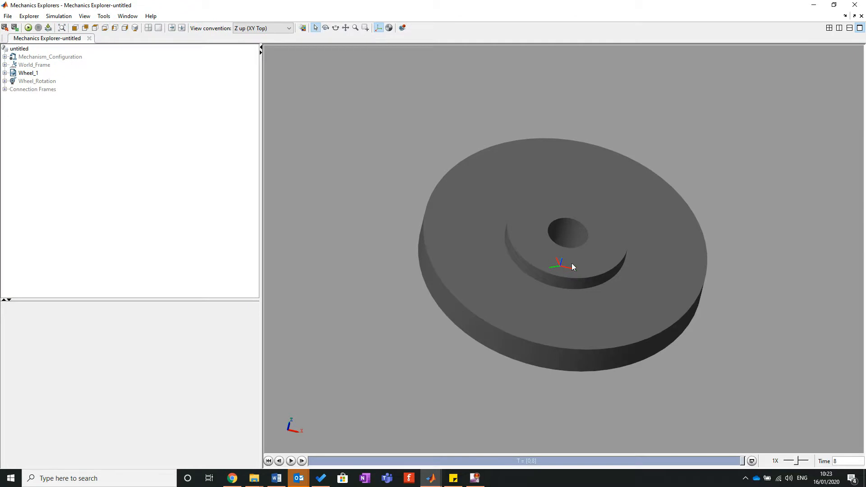
{"action": "left_click_drag", "start_coordinate": [641, 243], "coordinate": [556, 275]}
{"action": "scroll", "coordinate": [558, 272], "scroll_direction": "up", "scroll_amount": 4}
{"action": "scroll", "coordinate": [617, 262], "scroll_direction": "down", "scroll_amount": 1}
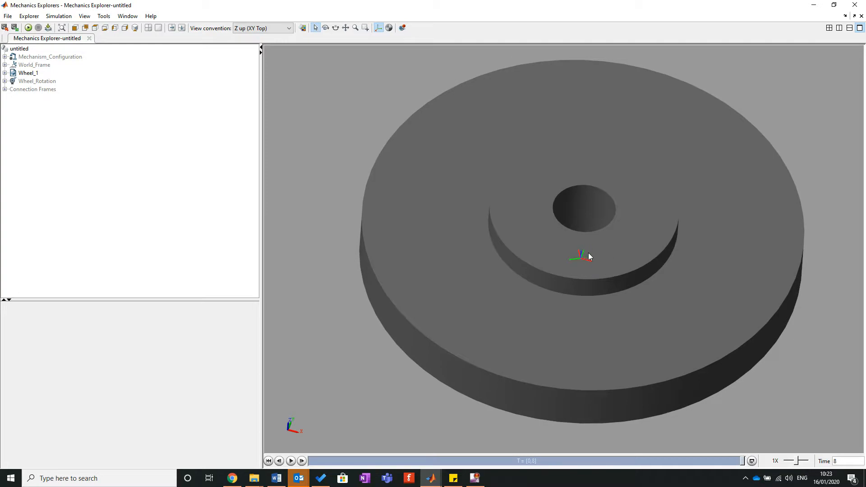
{"action": "left_click", "coordinate": [291, 461]}
{"action": "left_click", "coordinate": [855, 5]}
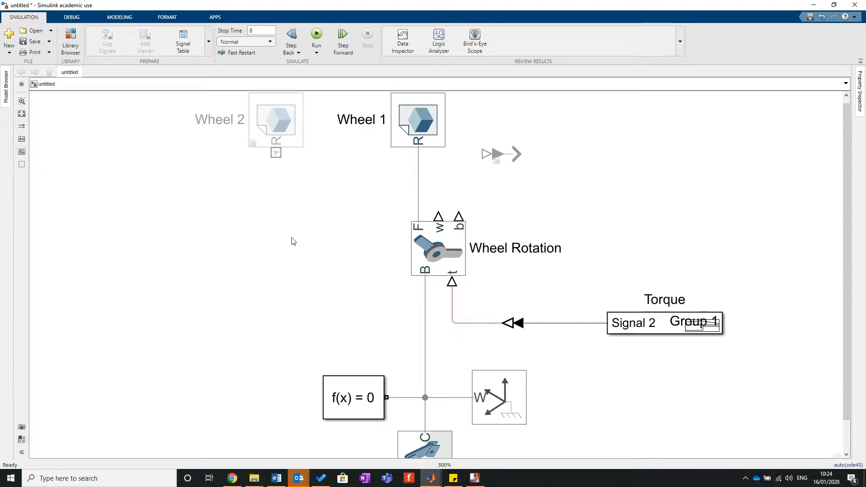
- Shift the commented-out PS-Simulink Converter slightly upward and uncomment it
{"action": "left_click", "coordinate": [501, 154]}
{"action": "mouse_move", "coordinate": [501, 154]}
{"action": "left_mouse_down"}
{"action": "mouse_move", "coordinate": [509, 180]}
{"action": "mouse_move", "coordinate": [514, 157]}
{"action": "left_mouse_up"}
{"action": "left_click", "coordinate": [586, 163]}
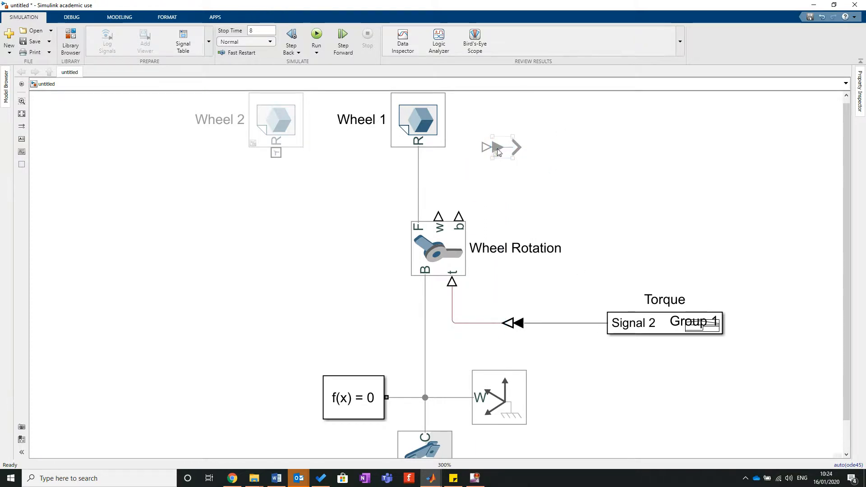
{"action": "right_click", "coordinate": [499, 148]}
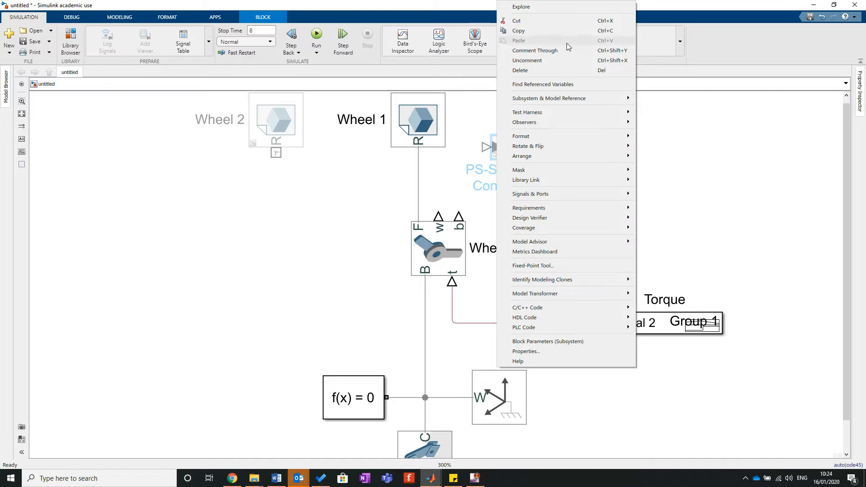
{"action": "left_click", "coordinate": [569, 61]}
{"action": "left_click", "coordinate": [608, 170]}
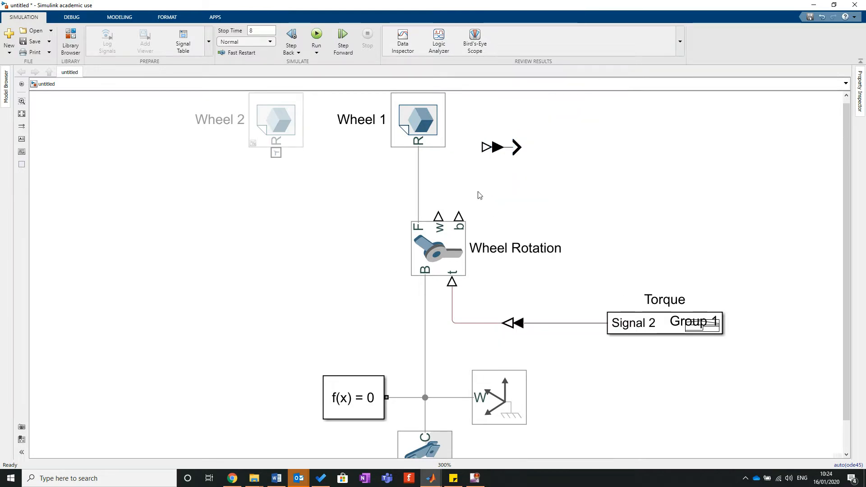
- Set the PS-Simulink Converter's output signal unit to deg/s
{"action": "left_click", "coordinate": [503, 154]}
{"action": "double_click", "coordinate": [502, 154]}
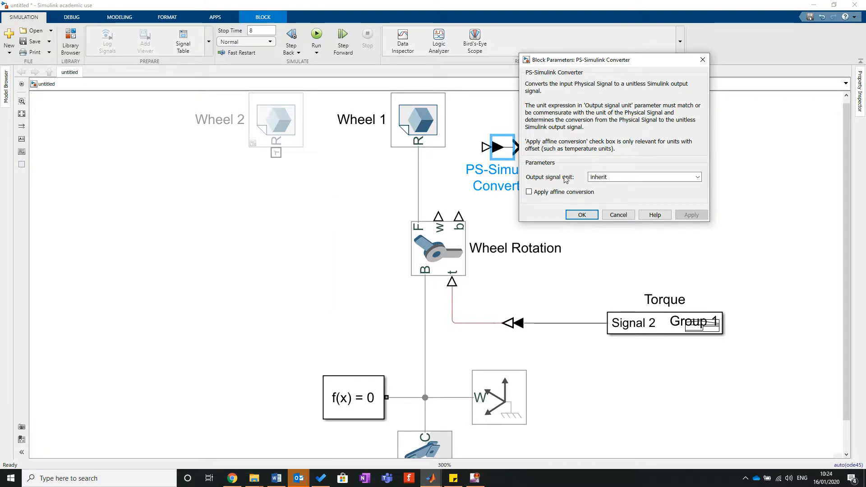
{"action": "double_click", "coordinate": [618, 179]}
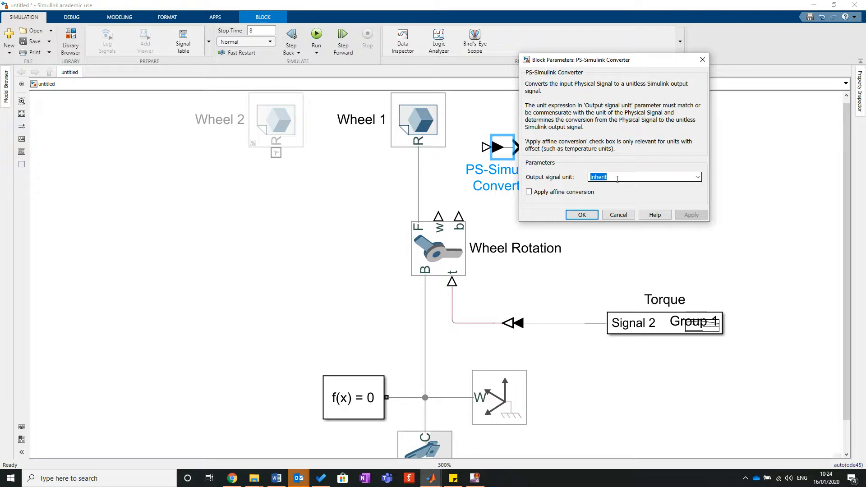
{"action": "type", "text": "deg/"}
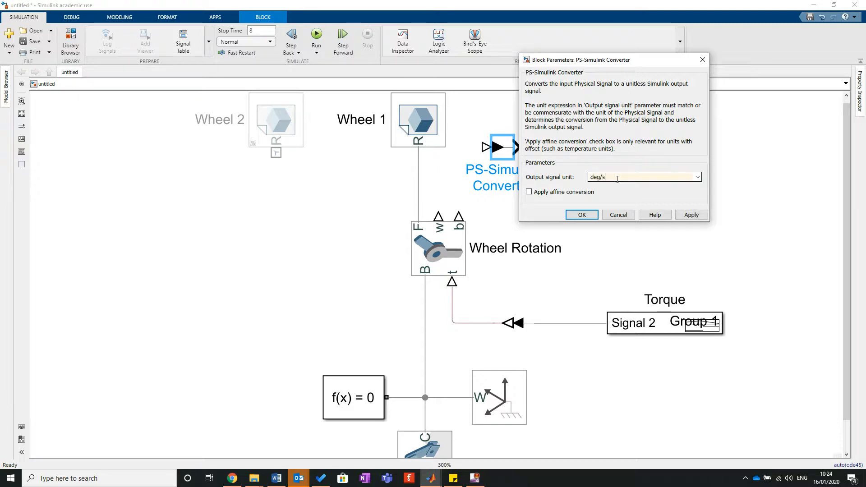
{"action": "type", "text": "s"}
{"action": "left_click", "coordinate": [691, 215]}
{"action": "left_click", "coordinate": [583, 215]}
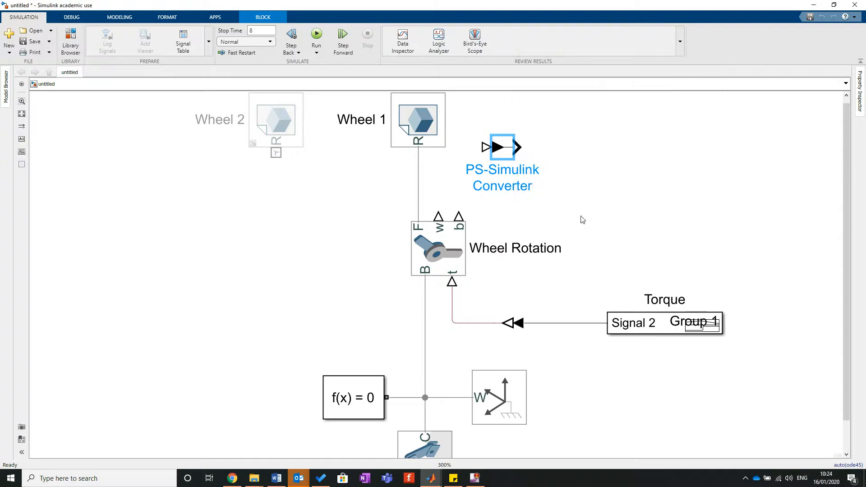
- Move the Wheel 1 block higher to make room above the Wheel Rotation joint
{"action": "scroll", "coordinate": [437, 179], "scroll_direction": "up", "scroll_amount": 5}
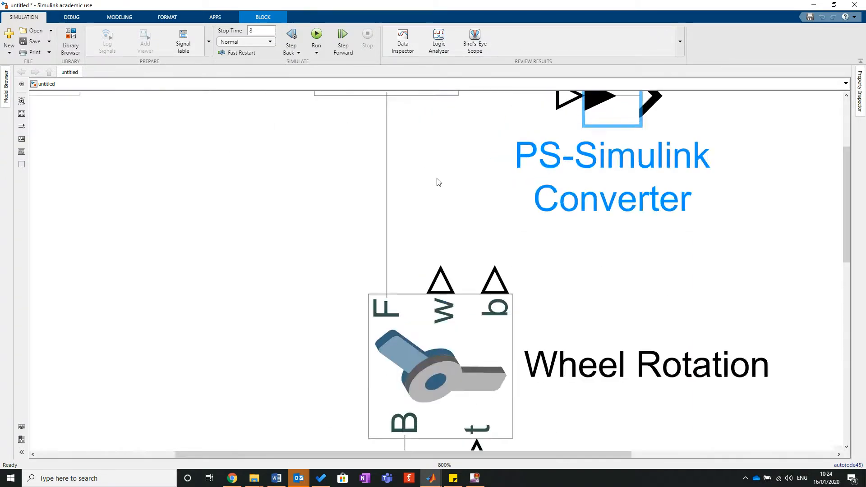
{"action": "scroll", "coordinate": [437, 179], "scroll_direction": "down", "scroll_amount": 8}
{"action": "scroll", "coordinate": [429, 139], "scroll_direction": "up", "scroll_amount": 2}
{"action": "left_click_drag", "start_coordinate": [429, 139], "coordinate": [428, 100]}
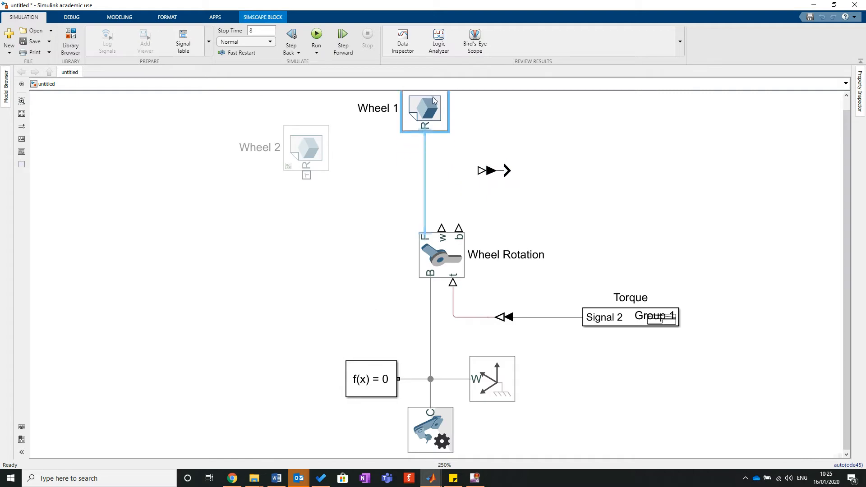
{"action": "left_click", "coordinate": [501, 193]}
{"action": "scroll", "coordinate": [502, 193], "scroll_direction": "up", "scroll_amount": 2}
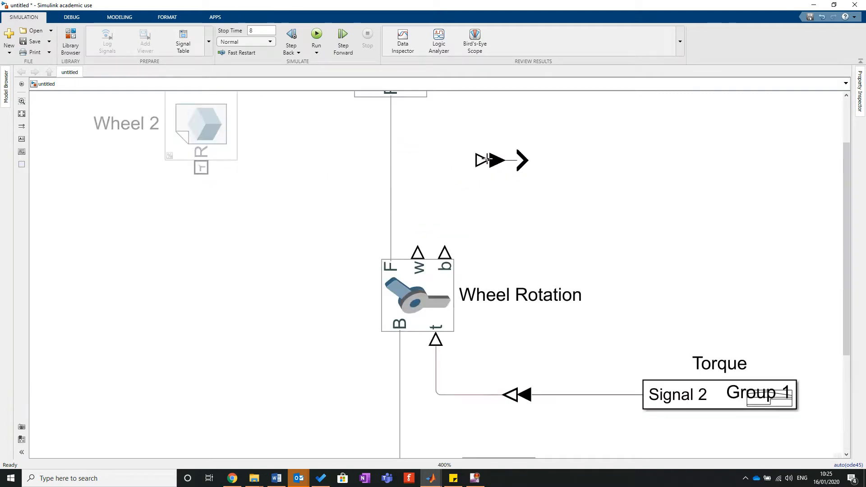
- Connect the PS-Simulink Converter to the Wheel Rotation joint's w port and a copy of the converter to its b port
{"action": "left_click_drag", "start_coordinate": [482, 160], "coordinate": [417, 251]}
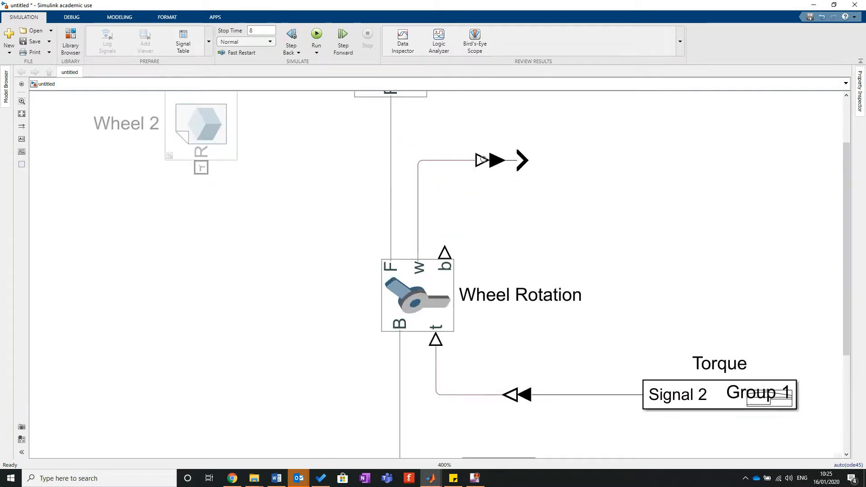
{"action": "mouse_move", "coordinate": [500, 161]}
{"action": "left_mouse_down"}
{"action": "mouse_move", "coordinate": [500, 202]}
{"action": "mouse_move", "coordinate": [461, 196]}
{"action": "mouse_move", "coordinate": [443, 249]}
{"action": "left_mouse_up"}
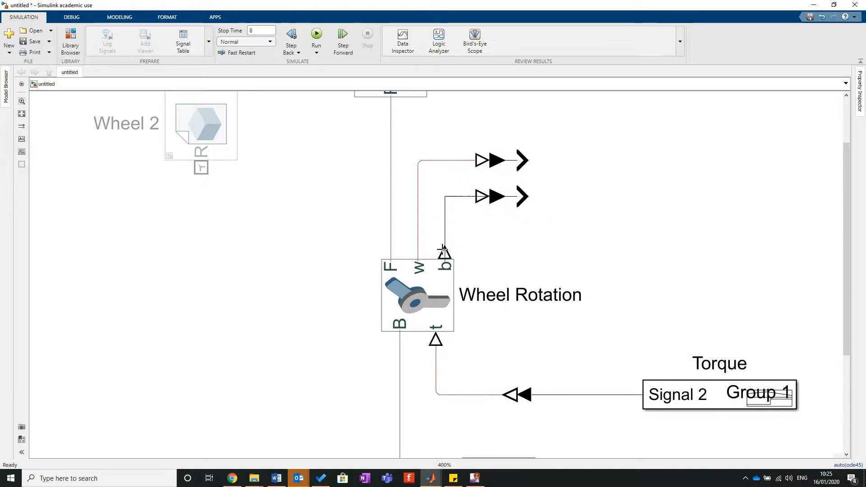
- Set the output signal unit of the converter on the b port to deg/s^2
{"action": "double_click", "coordinate": [495, 198]}
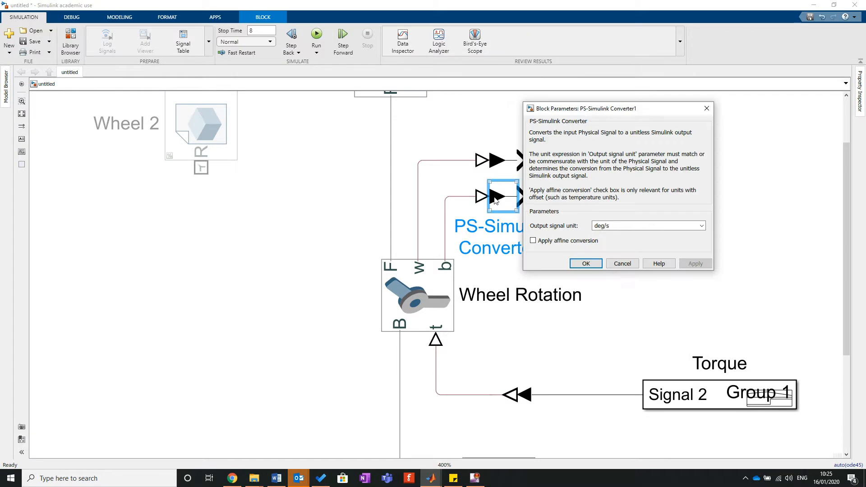
{"action": "triple_click", "coordinate": [626, 226]}
{"action": "double_click", "coordinate": [627, 225]}
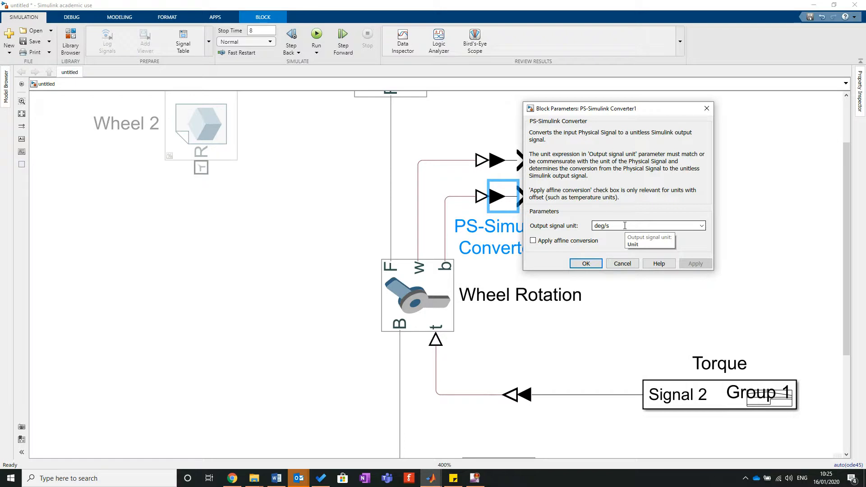
{"action": "type", "text": "^2"}
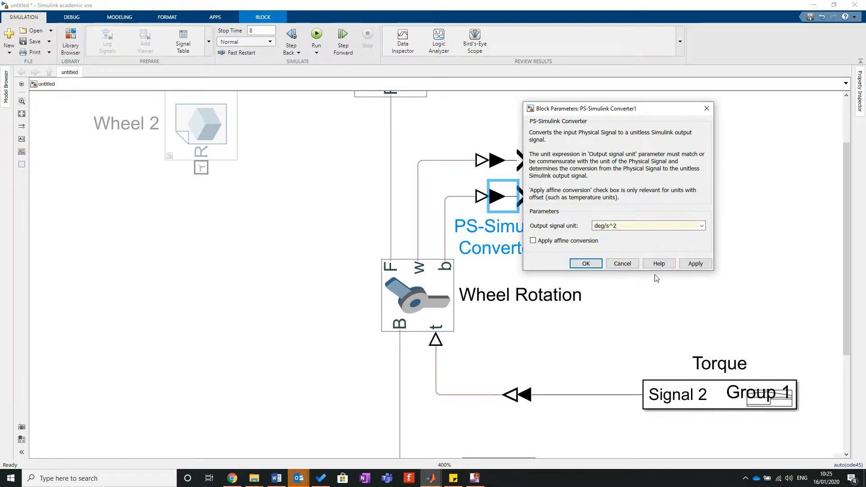
{"action": "left_click", "coordinate": [696, 264]}
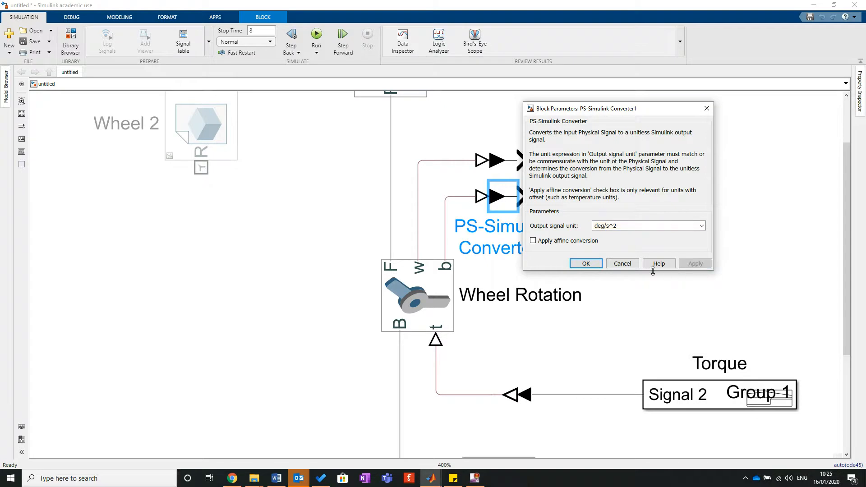
{"action": "left_click", "coordinate": [587, 264]}
{"action": "left_click", "coordinate": [539, 205]}
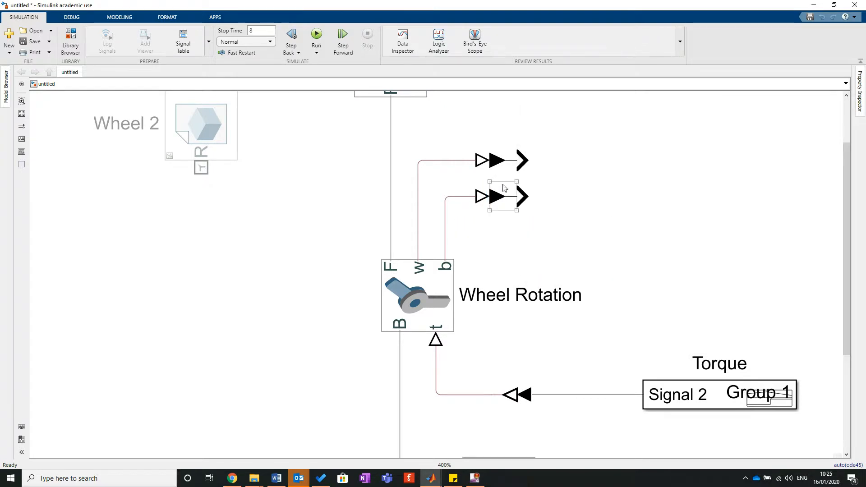
{"action": "left_click", "coordinate": [515, 167]}
{"action": "left_click", "coordinate": [539, 149]}
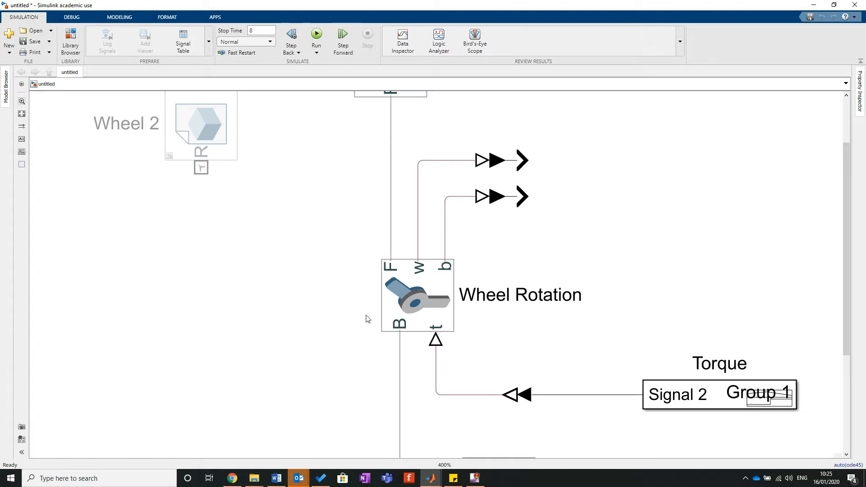
- Add a two-input Scope from the Commonly Used Blocks library beside the converters and enlarge it so its ports line up with them
{"action": "left_click", "coordinate": [433, 479]}
{"action": "left_click", "coordinate": [530, 453]}
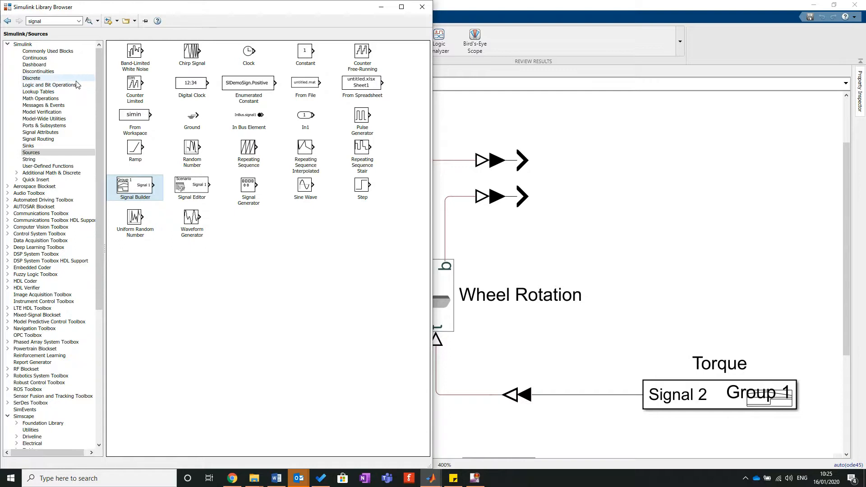
{"action": "left_click", "coordinate": [78, 52]}
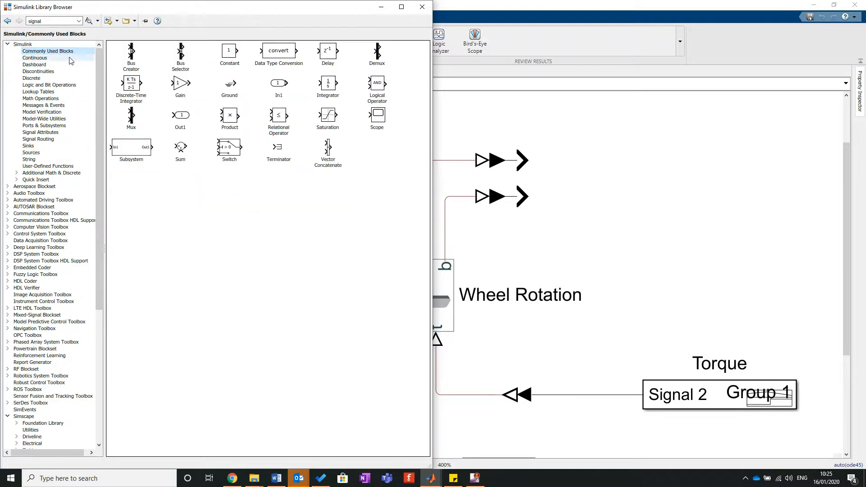
{"action": "left_click_drag", "start_coordinate": [382, 118], "coordinate": [612, 171]}
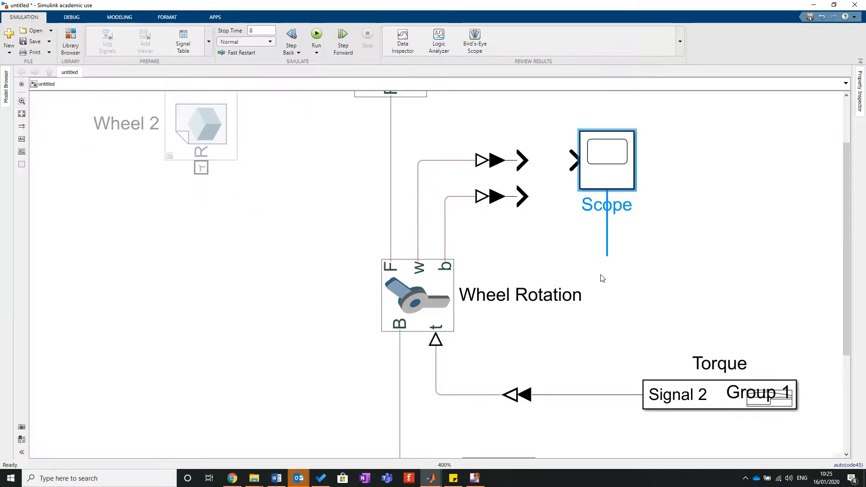
{"action": "type", "text": "2"}
{"action": "left_click", "coordinate": [773, 176]}
{"action": "left_click_drag", "start_coordinate": [614, 192], "coordinate": [636, 212]}
{"action": "left_click", "coordinate": [684, 222]}
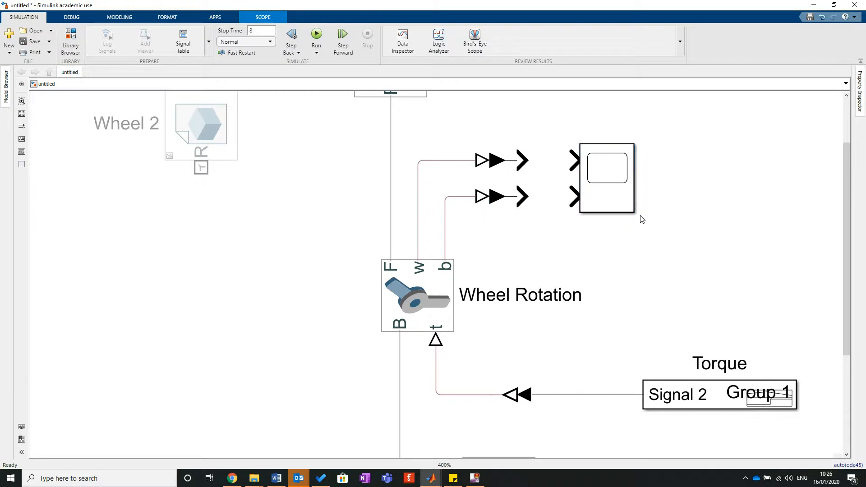
- Configure the Scope layout as two displays stacked vertically
{"action": "left_click", "coordinate": [619, 199]}
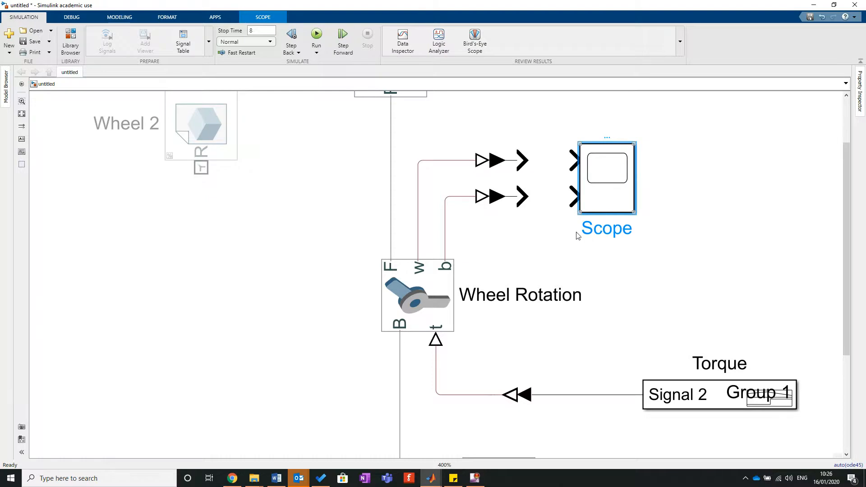
{"action": "double_click", "coordinate": [619, 190]}
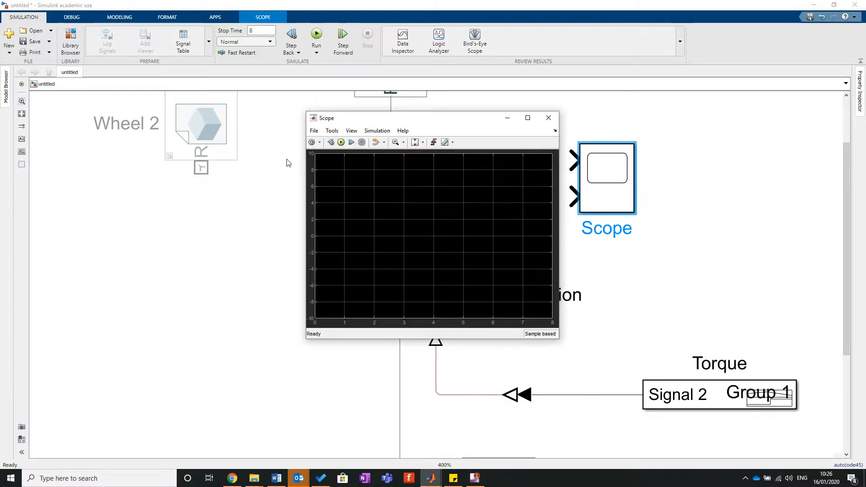
{"action": "left_click", "coordinate": [319, 144]}
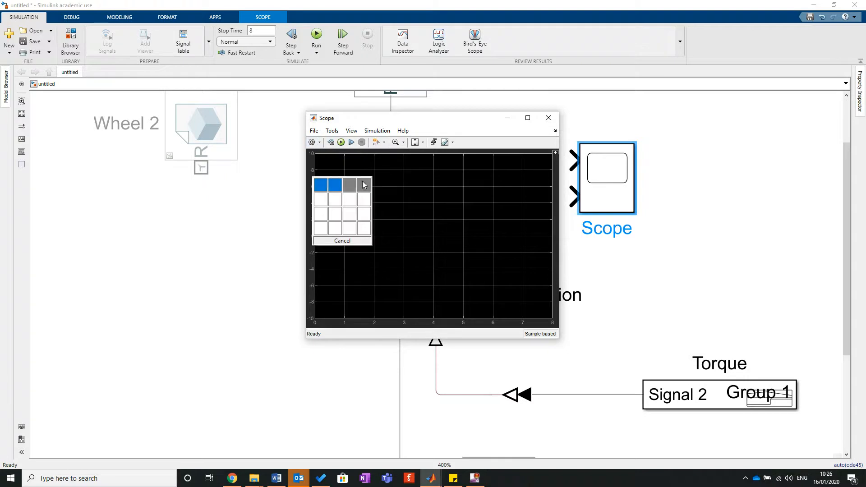
{"action": "left_click", "coordinate": [323, 198]}
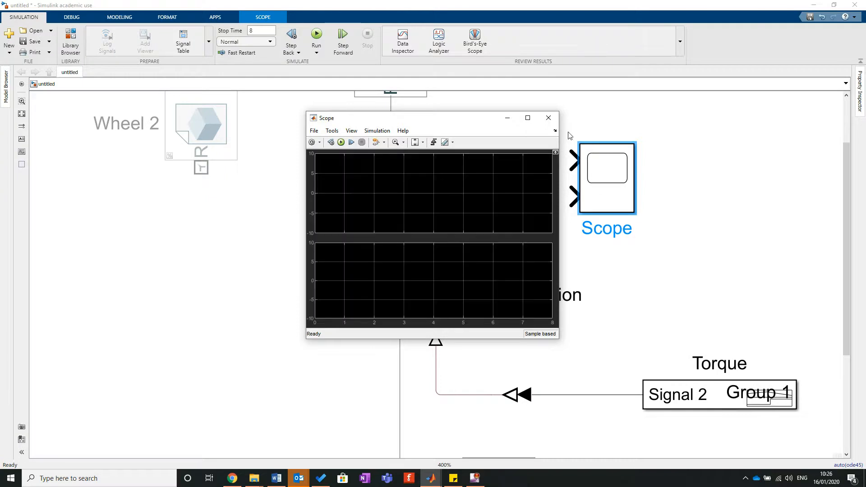
{"action": "left_click", "coordinate": [549, 117]}
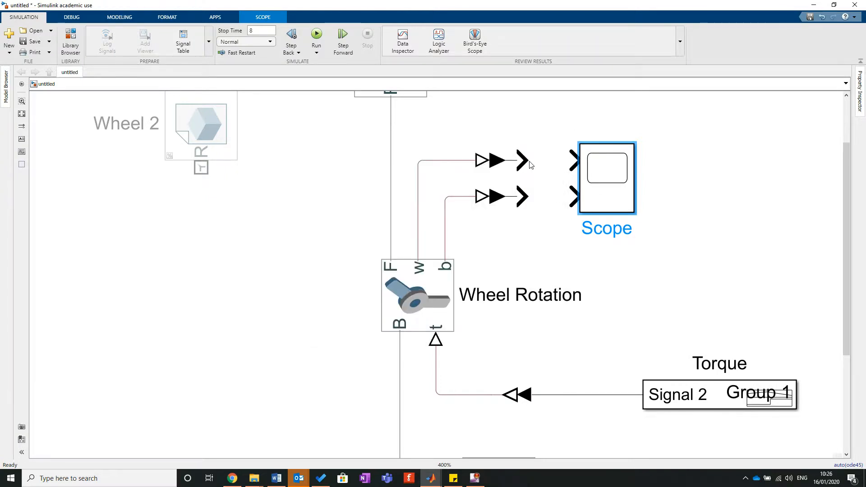
- Connect the angular velocity converter to the Scope's first input and the angular acceleration converter to its second input
{"action": "left_click_drag", "start_coordinate": [523, 160], "coordinate": [579, 160]}
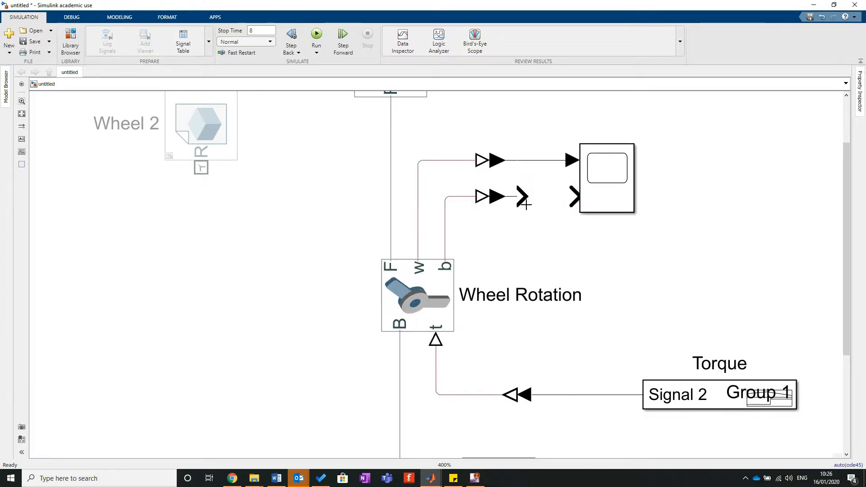
{"action": "left_click_drag", "start_coordinate": [524, 196], "coordinate": [579, 196]}
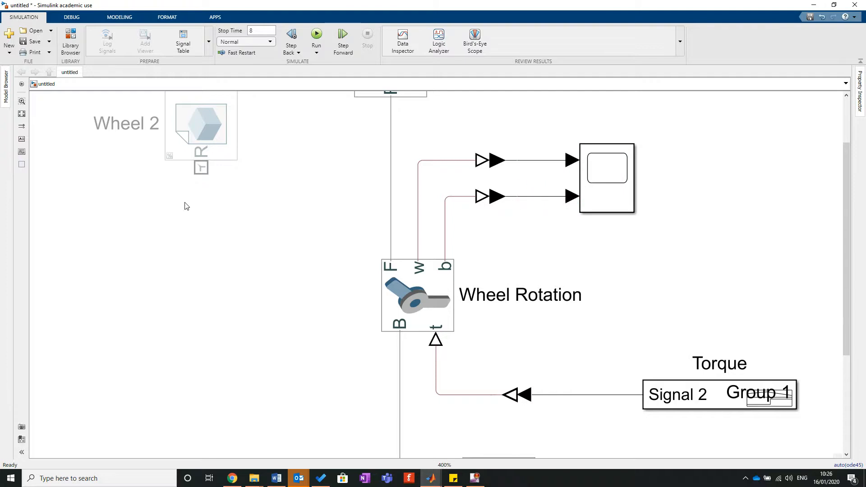
{"action": "left_click", "coordinate": [222, 130]}
- Run the simulation and view the rotating Wheel 1 in a tilted 3D view, then return to the model
{"action": "left_click", "coordinate": [316, 35]}
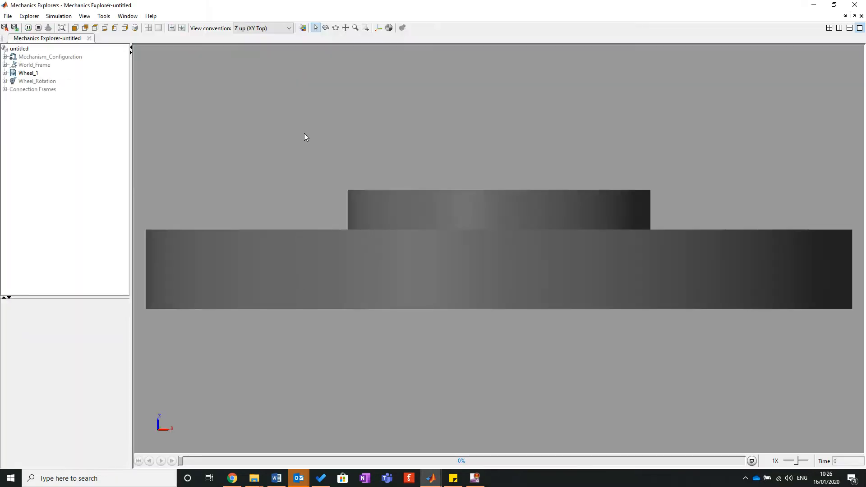
{"action": "left_click_drag", "start_coordinate": [576, 145], "coordinate": [520, 233]}
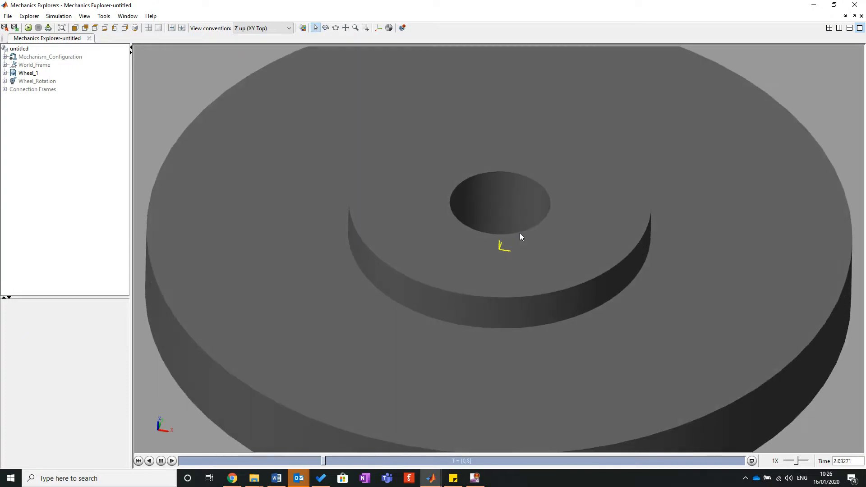
{"action": "left_click", "coordinate": [814, 5]}
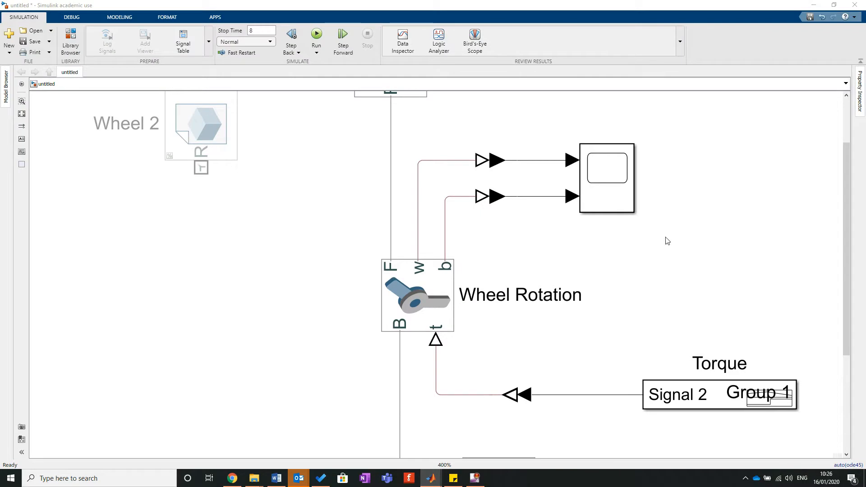
- Open the Scope and maximize it to examine the angular velocity and angular acceleration plots
{"action": "left_click", "coordinate": [610, 199]}
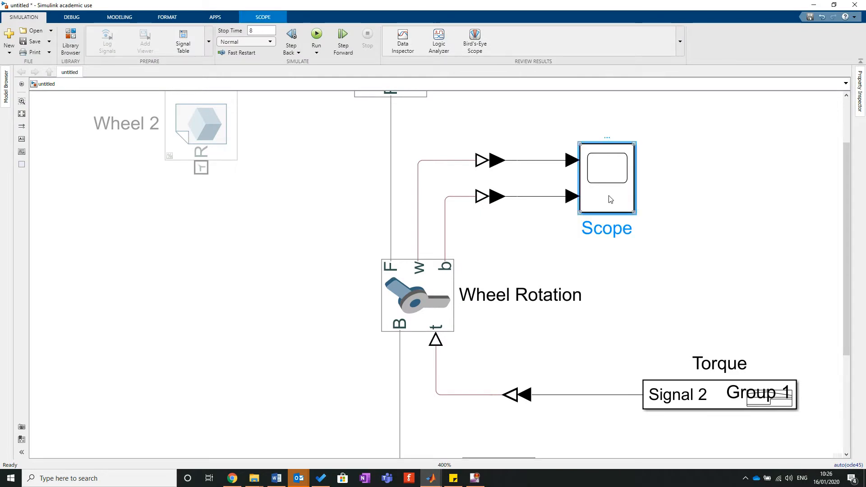
{"action": "double_click", "coordinate": [607, 199]}
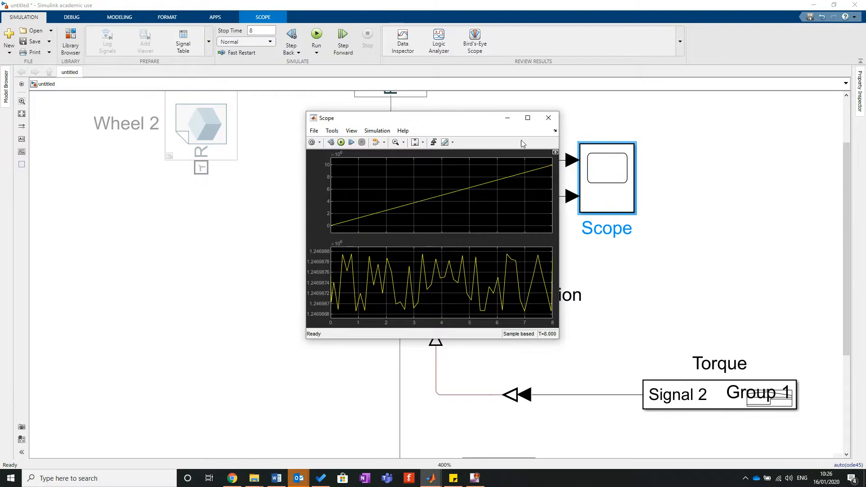
{"action": "left_click", "coordinate": [528, 118]}
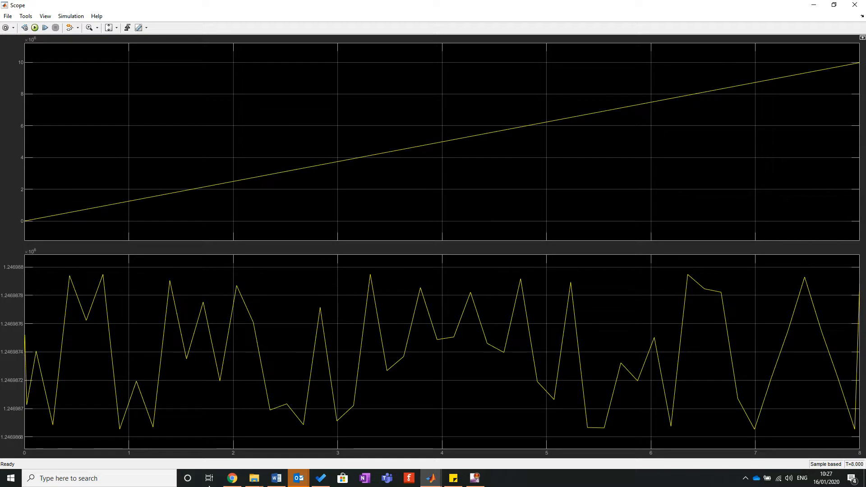
- Switch to the Tutorial 0 (Motion) document in Word and find its angular acceleration results
{"action": "left_click", "coordinate": [276, 478]}
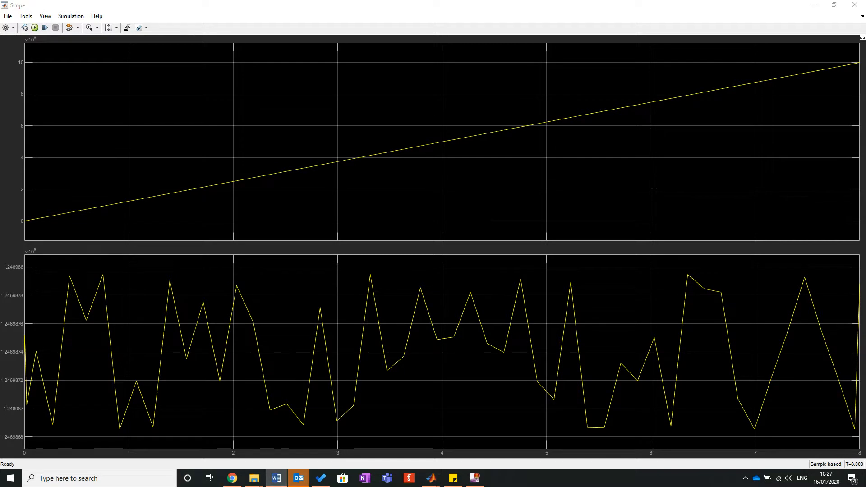
{"action": "scroll", "coordinate": [424, 372], "scroll_direction": "down", "scroll_amount": 5}
{"action": "scroll", "coordinate": [423, 372], "scroll_direction": "down", "scroll_amount": 15}
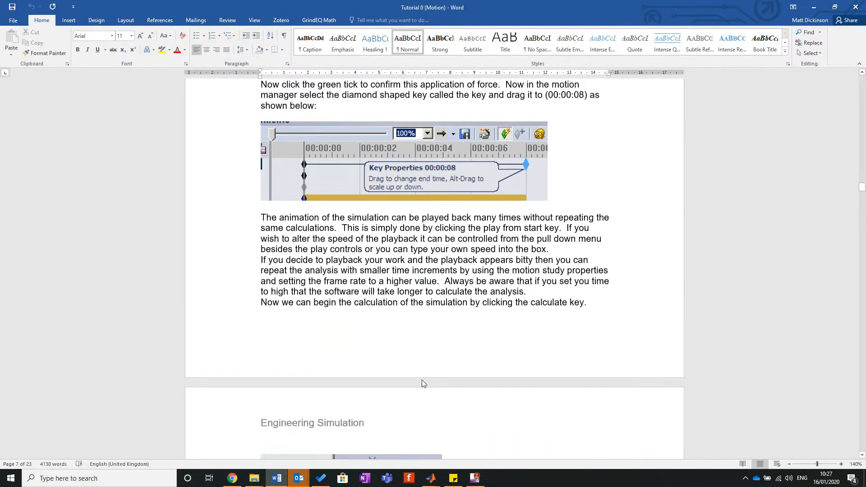
{"action": "scroll", "coordinate": [424, 383], "scroll_direction": "down", "scroll_amount": 10}
{"action": "scroll", "coordinate": [433, 316], "scroll_direction": "up", "scroll_amount": 1}
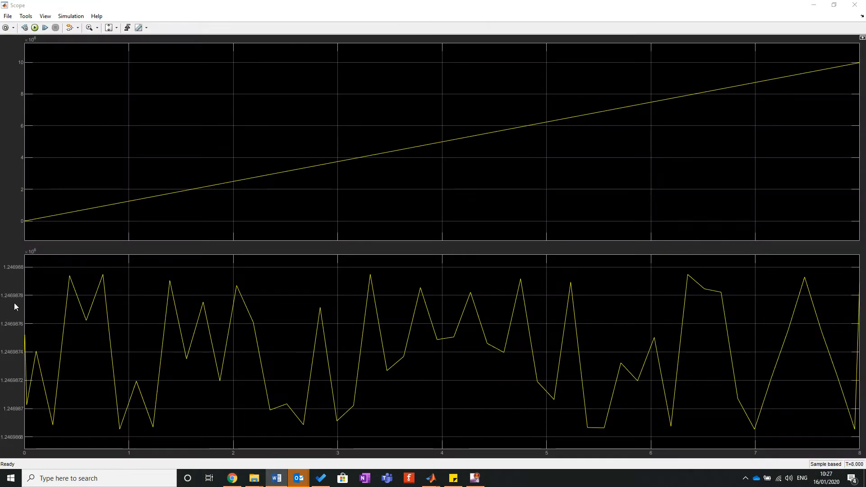
- Return to the Simulink Scope and maximize it to examine the angular acceleration values
{"action": "left_click", "coordinate": [376, 338]}
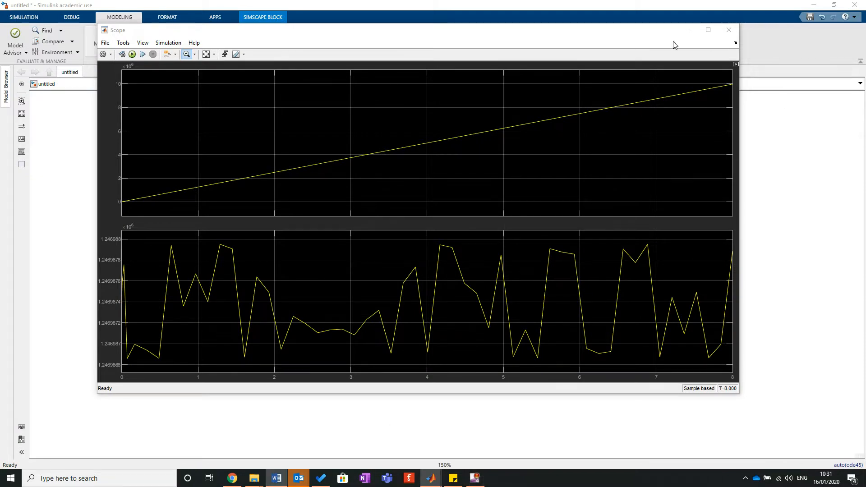
{"action": "left_click", "coordinate": [708, 30]}
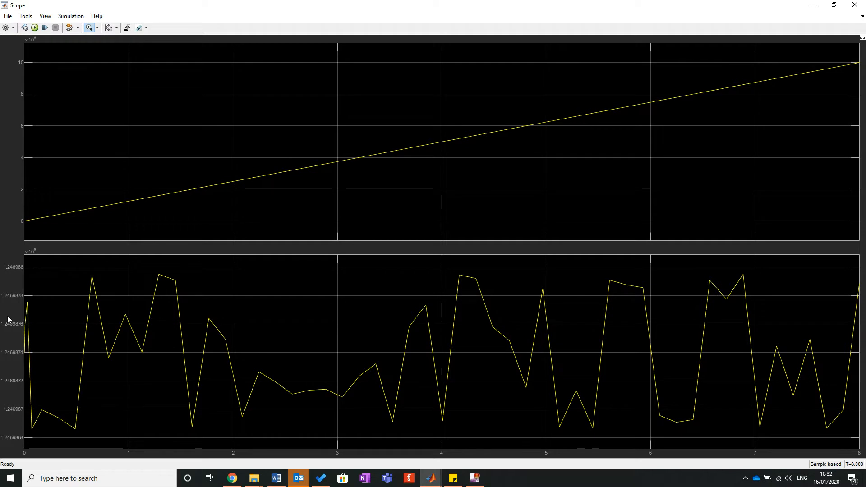
- Switch to the Word tutorial and review its reference angular acceleration plot and the hand calculation in rad/s² and deg/s²
{"action": "left_click", "coordinate": [280, 478]}
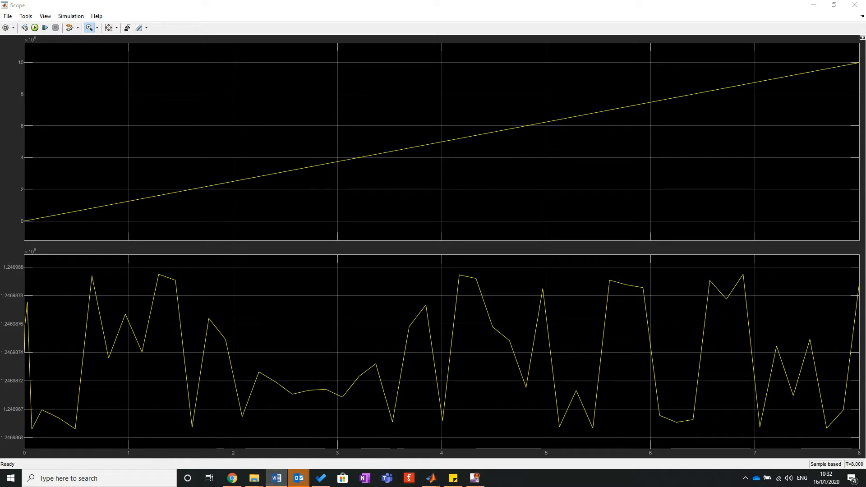
{"action": "scroll", "coordinate": [10, 374], "scroll_direction": "up", "scroll_amount": 5}
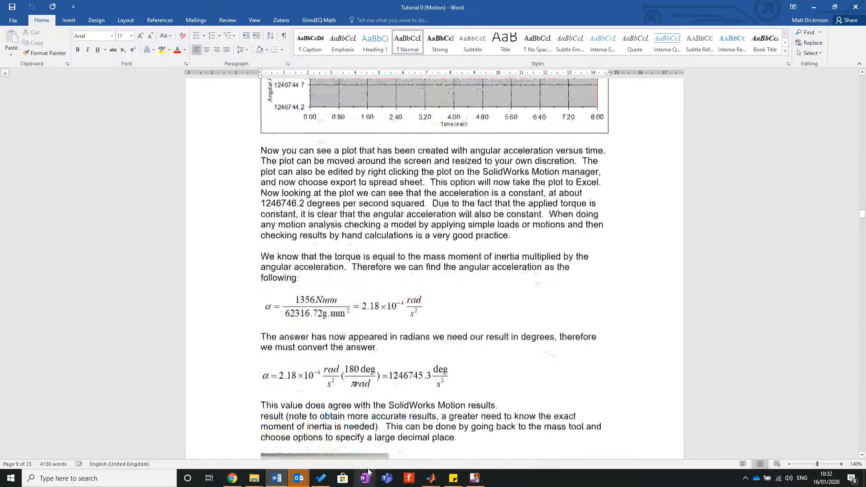
{"action": "scroll", "coordinate": [383, 273], "scroll_direction": "up", "scroll_amount": 3}
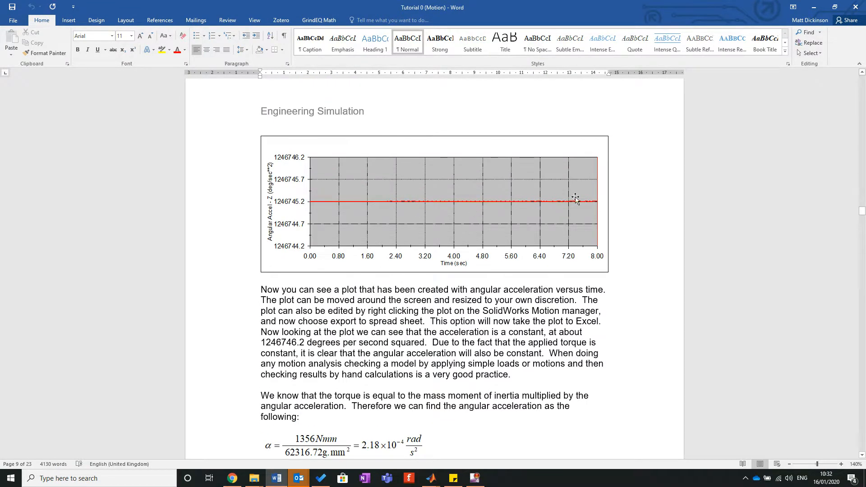
{"action": "left_click_drag", "start_coordinate": [427, 7], "coordinate": [289, 0]}
{"action": "left_click_drag", "start_coordinate": [420, 7], "coordinate": [361, 2]}
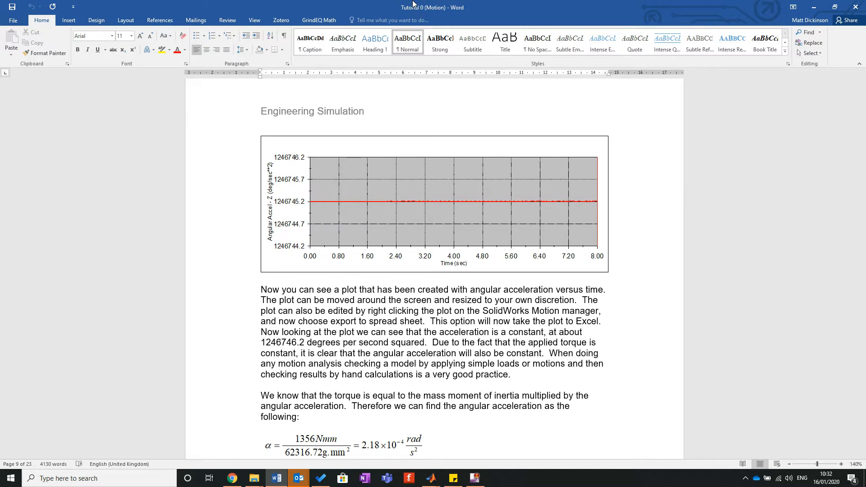
{"action": "scroll", "coordinate": [496, 407], "scroll_direction": "down", "scroll_amount": 4}
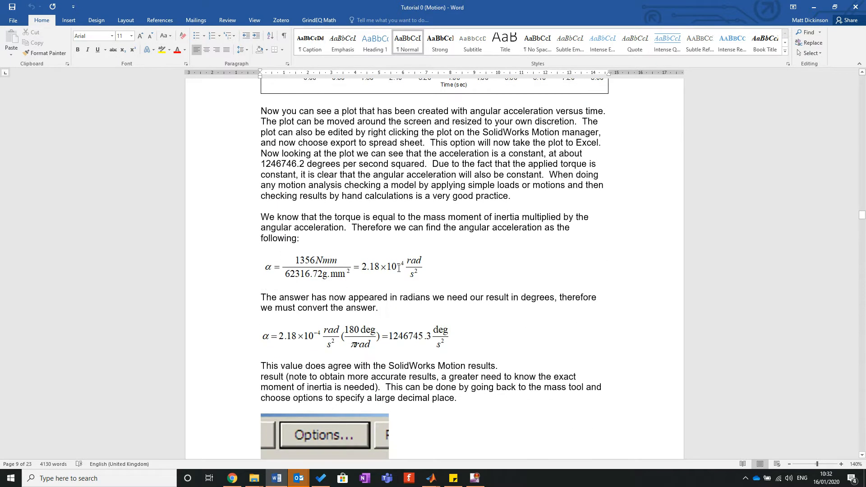
- Compare the hand-calculated acceleration in deg/s² with the Scope plots and return to the Simulink model
{"action": "left_click", "coordinate": [407, 339]}
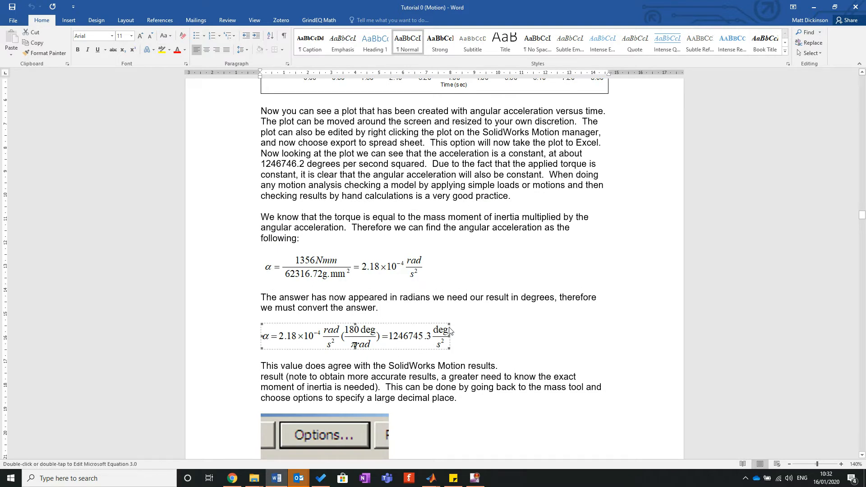
{"action": "left_click_drag", "start_coordinate": [568, 5], "coordinate": [862, 486]}
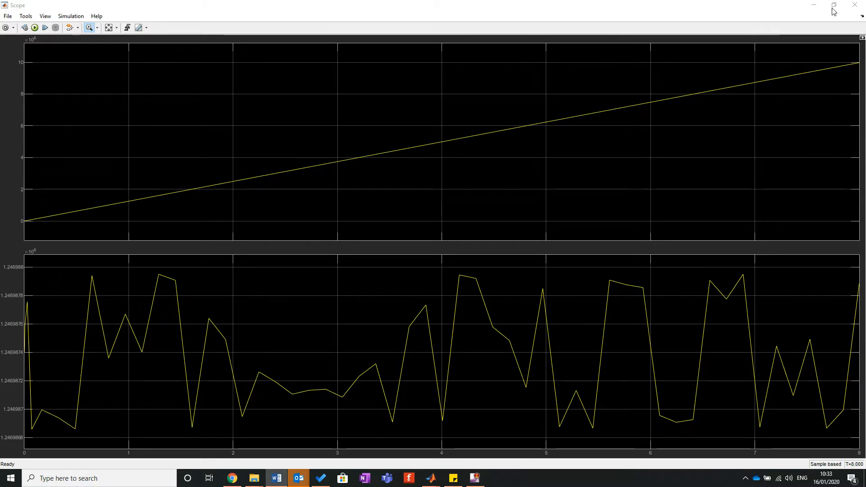
{"action": "left_click", "coordinate": [814, 5]}
{"action": "left_click", "coordinate": [324, 357]}
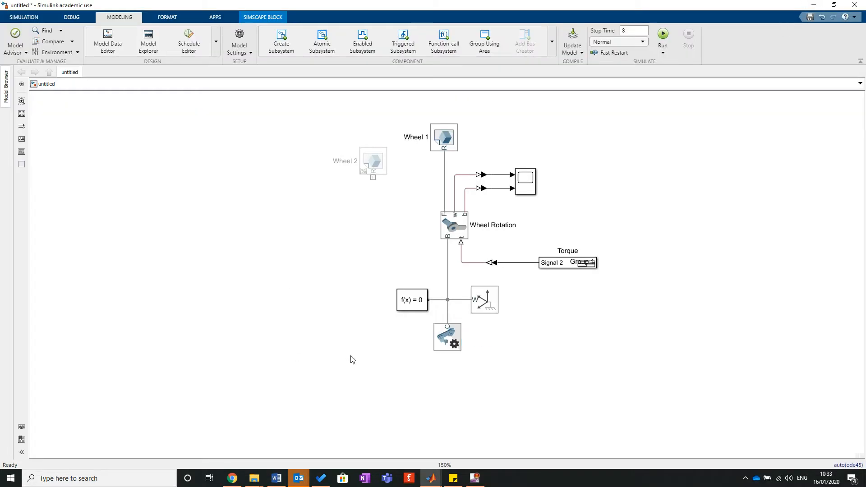
- Duplicate the Mechanism Configuration block to the side of the model and comment out the copy
{"action": "left_click_drag", "start_coordinate": [437, 345], "coordinate": [344, 342]}
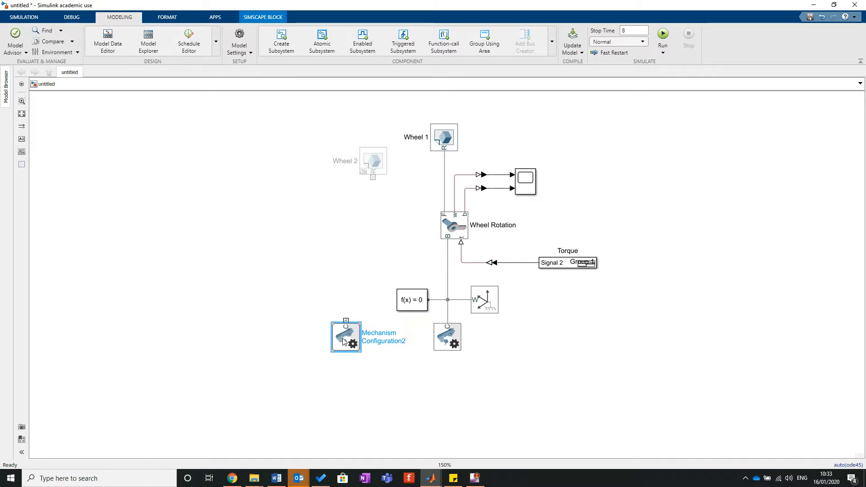
{"action": "right_click", "coordinate": [344, 342]}
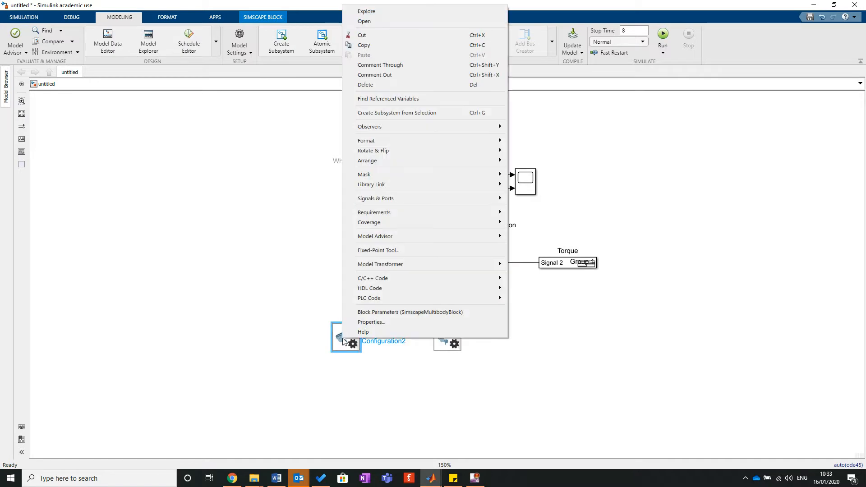
{"action": "left_click", "coordinate": [387, 76]}
{"action": "left_click", "coordinate": [484, 404]}
- Set the gravity to 0 in the connected Mechanism Configuration block and apply the change
{"action": "double_click", "coordinate": [453, 334]}
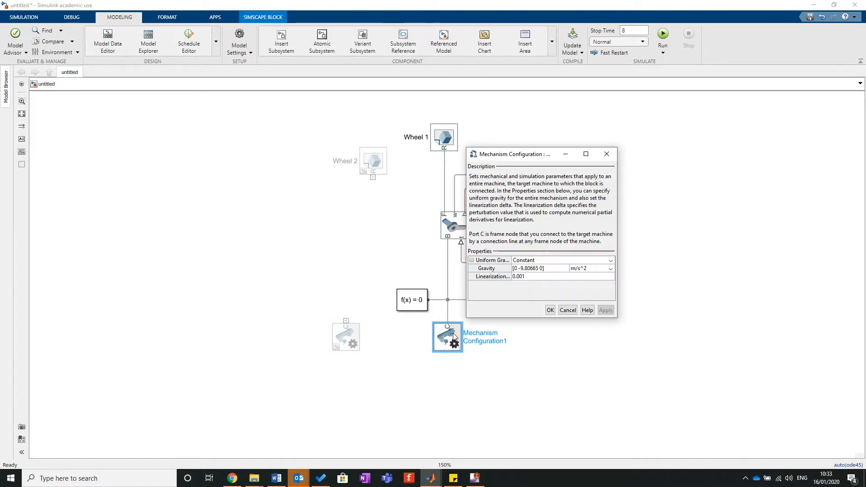
{"action": "left_click", "coordinate": [538, 269]}
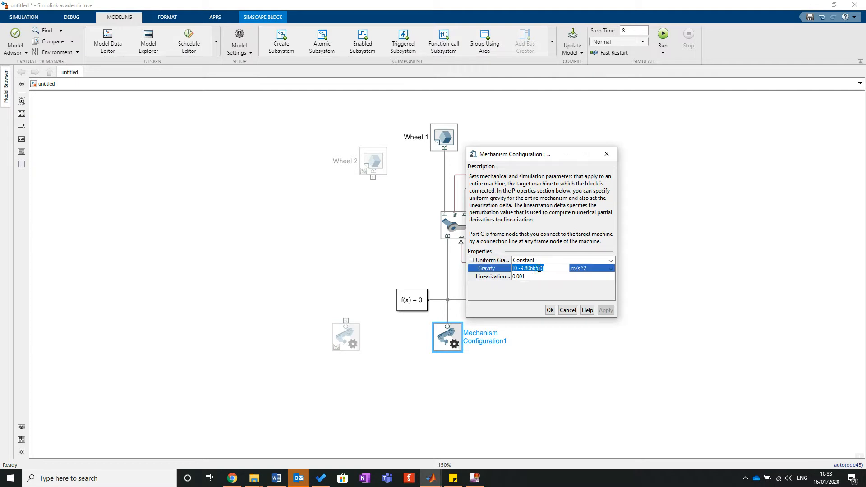
{"action": "left_click", "coordinate": [538, 269]}
{"action": "key", "text": "BackSpace"}
{"action": "key", "text": "BackSpace"}
{"action": "type", "text": "0"}
{"action": "left_click", "coordinate": [605, 311]}
{"action": "left_click", "coordinate": [551, 311]}
{"action": "left_click", "coordinate": [210, 230]}
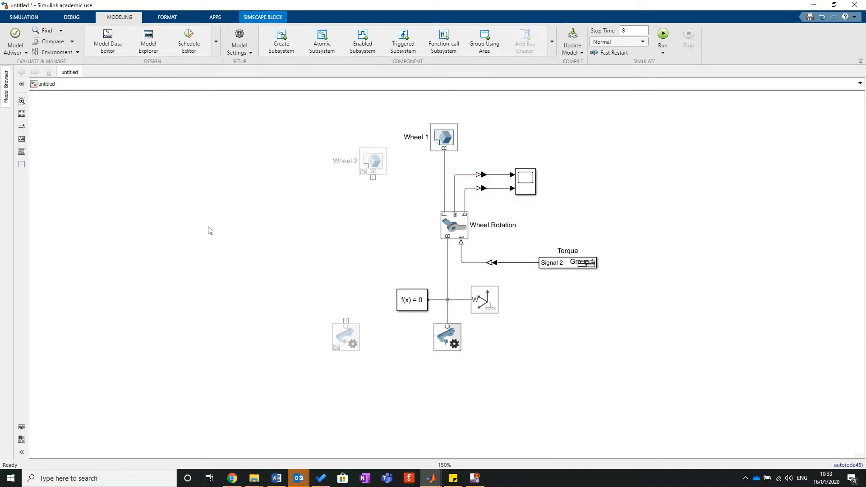
- Run the simulation and open the Scope to examine the velocity and acceleration without gravity
{"action": "left_click", "coordinate": [37, 18]}
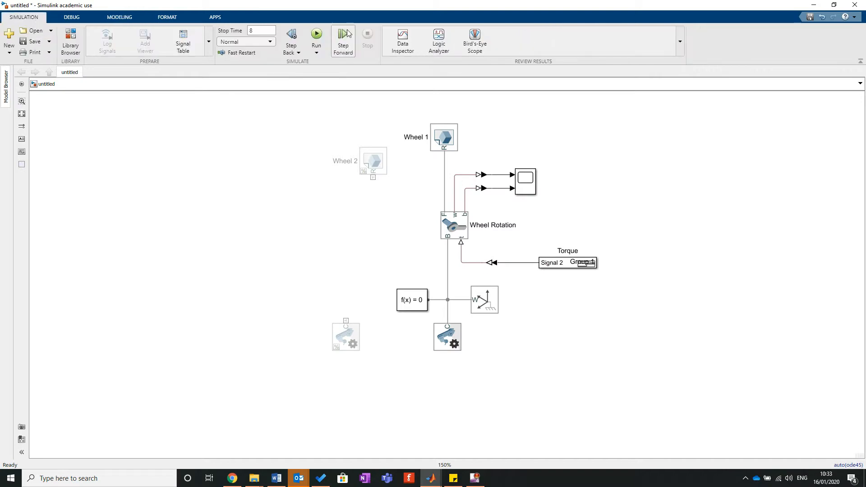
{"action": "left_click", "coordinate": [317, 35]}
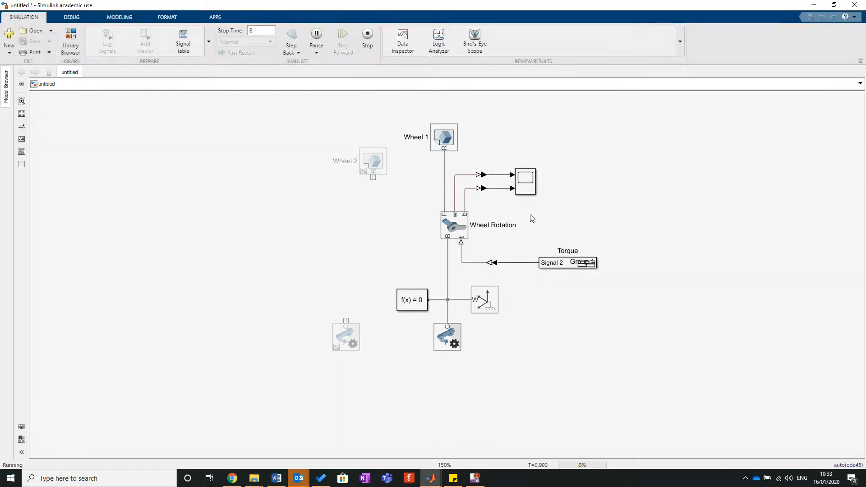
{"action": "left_click", "coordinate": [529, 187]}
{"action": "double_click", "coordinate": [528, 187]}
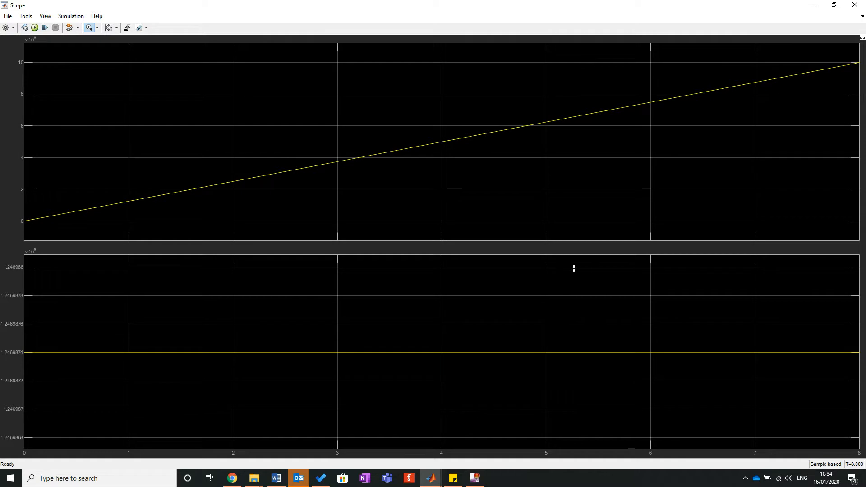
- Restore the Scope to a smaller window, compare its acceleration plot with the Word tutorial, and close the Scope
{"action": "double_click", "coordinate": [353, 5]}
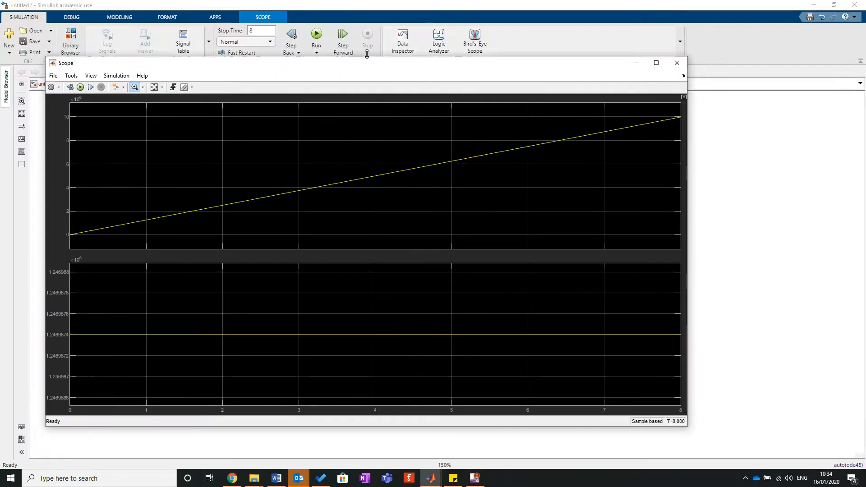
{"action": "left_click_drag", "start_coordinate": [366, 60], "coordinate": [364, 74]}
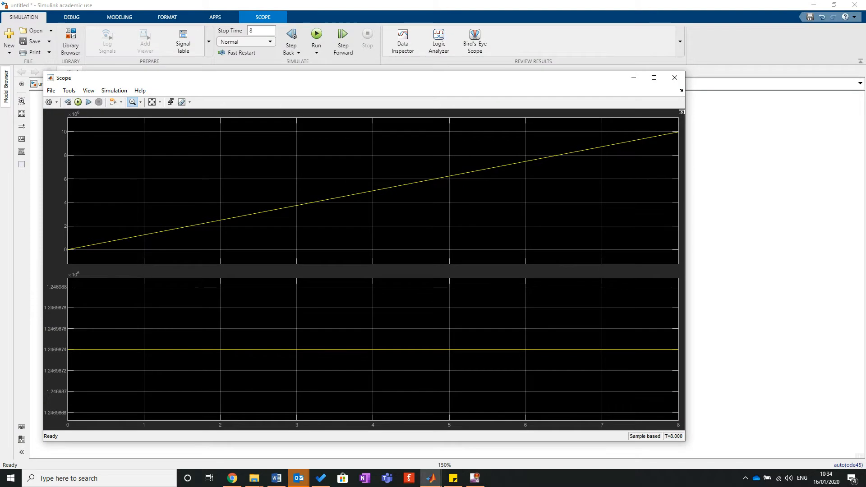
{"action": "key", "text": "alt+Tab"}
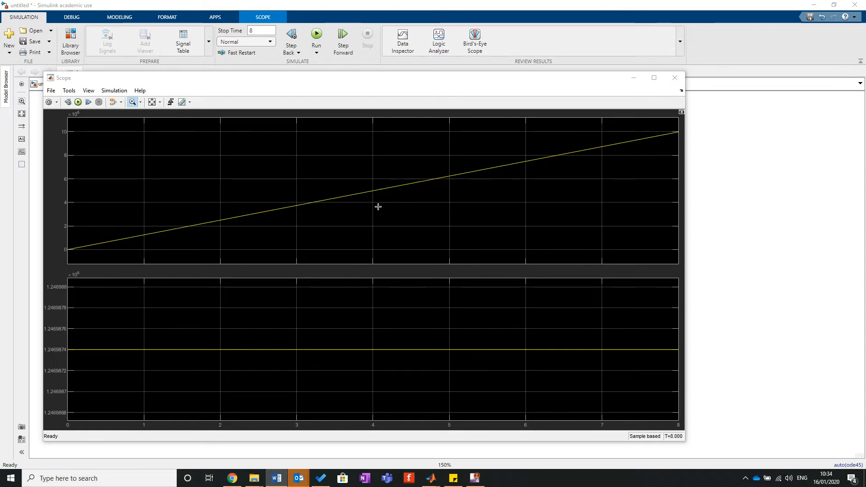
{"action": "left_click", "coordinate": [675, 77]}
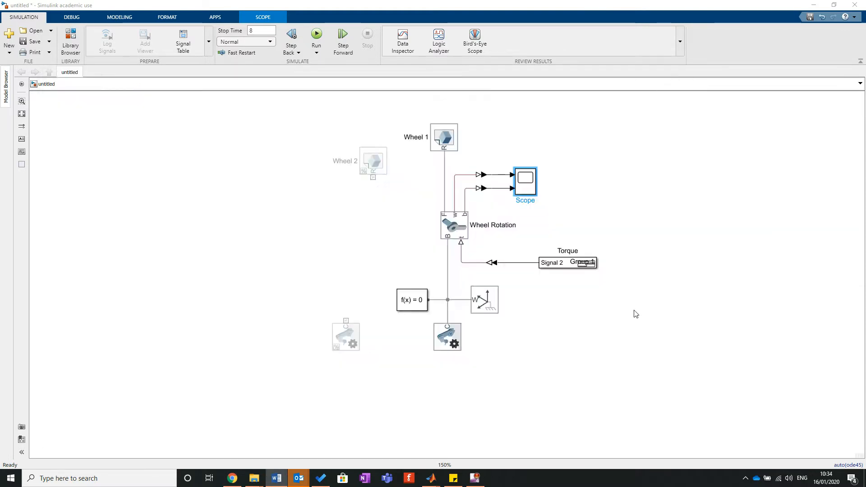
- Move the Scope block away from the converters and label its two input signals Velocity and Acceleration
{"action": "left_click_drag", "start_coordinate": [523, 185], "coordinate": [599, 185]}
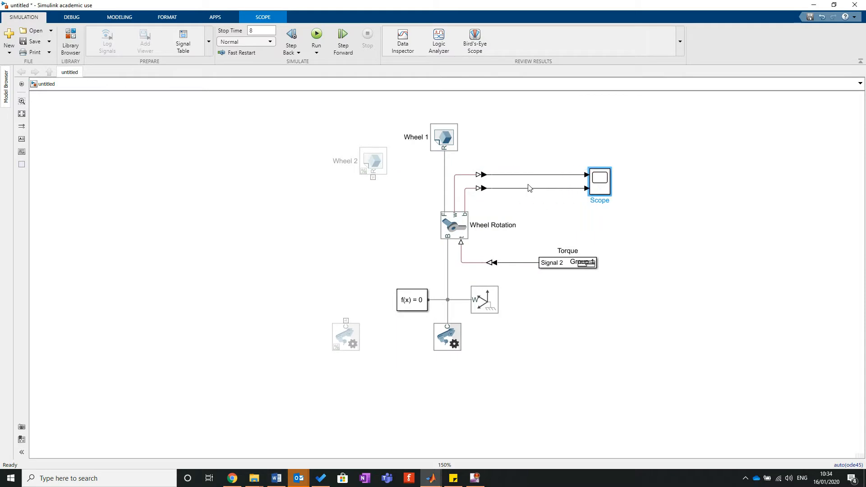
{"action": "double_click", "coordinate": [529, 189]}
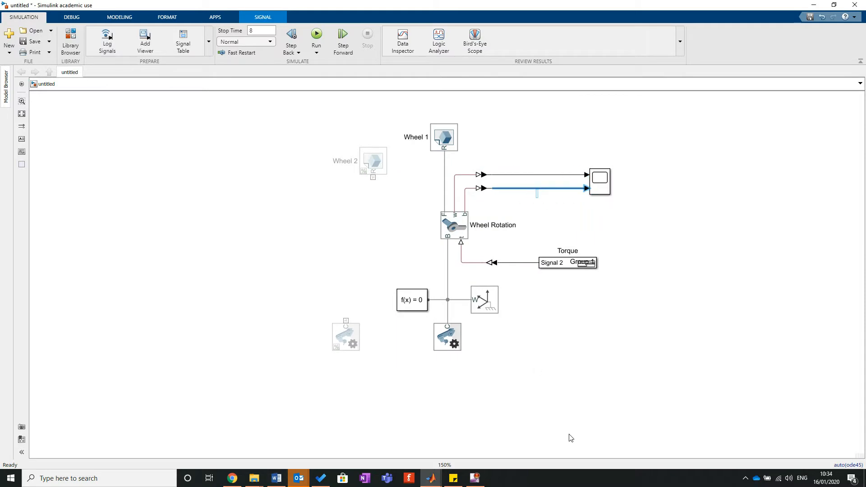
{"action": "type", "text": "Acceleration"}
{"action": "left_click", "coordinate": [551, 183]}
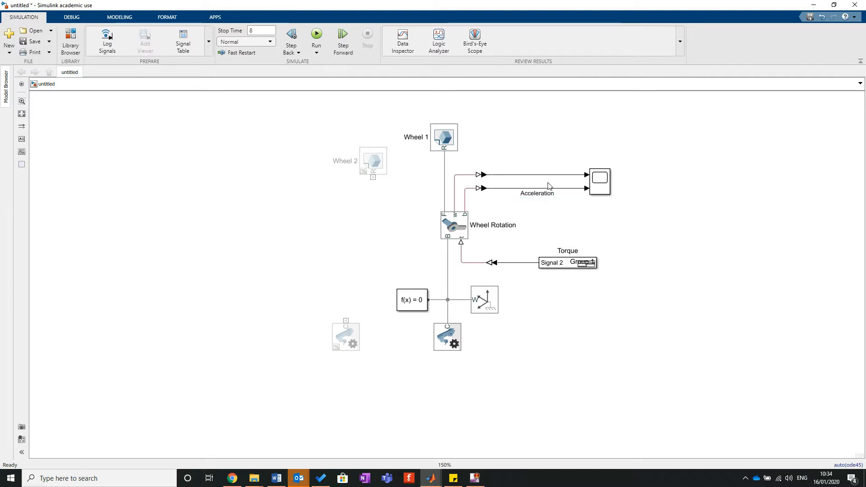
{"action": "double_click", "coordinate": [549, 176]}
{"action": "type", "text": "Velocity"}
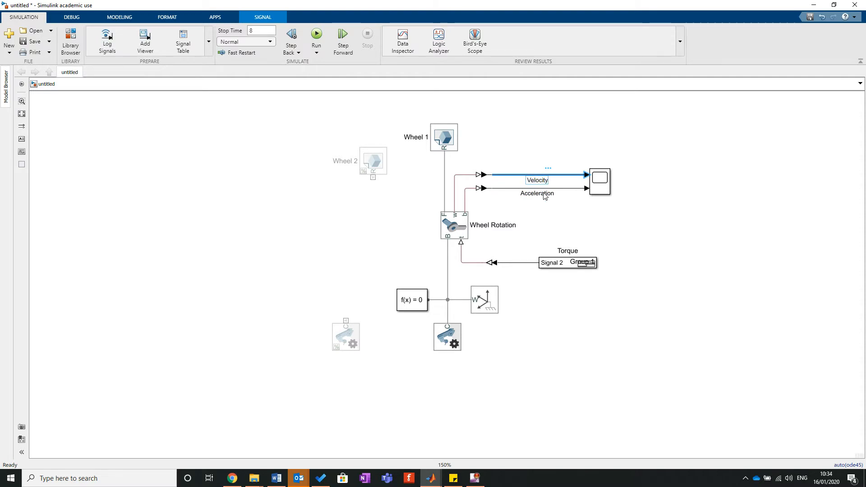
- Rerun the simulation and view the Velocity and Acceleration plots in the Scope
{"action": "left_click", "coordinate": [680, 215]}
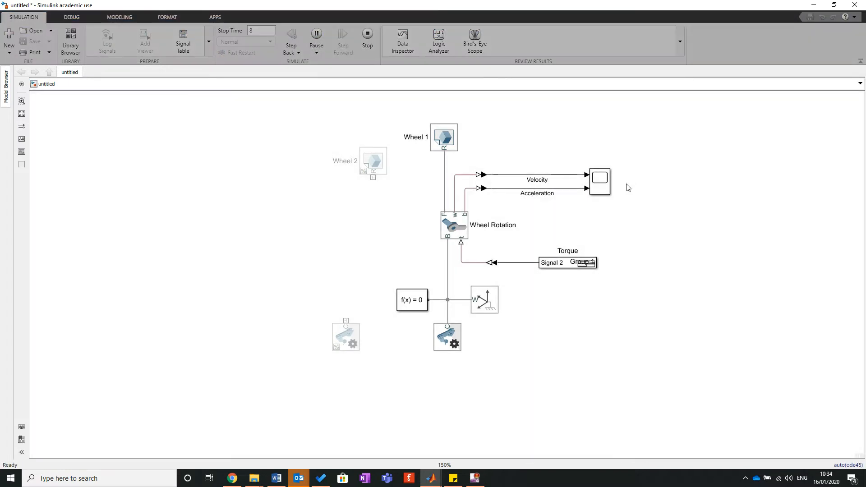
{"action": "left_click", "coordinate": [593, 181]}
{"action": "double_click", "coordinate": [593, 182]}
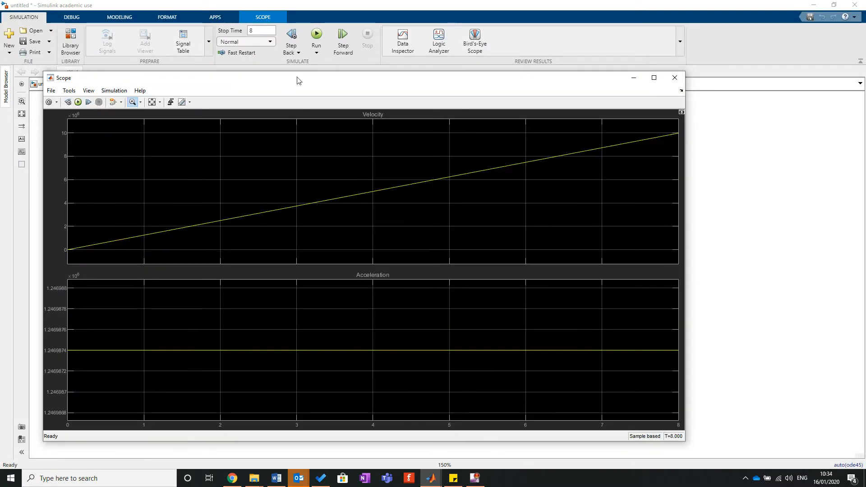
{"action": "left_click", "coordinate": [675, 77]}
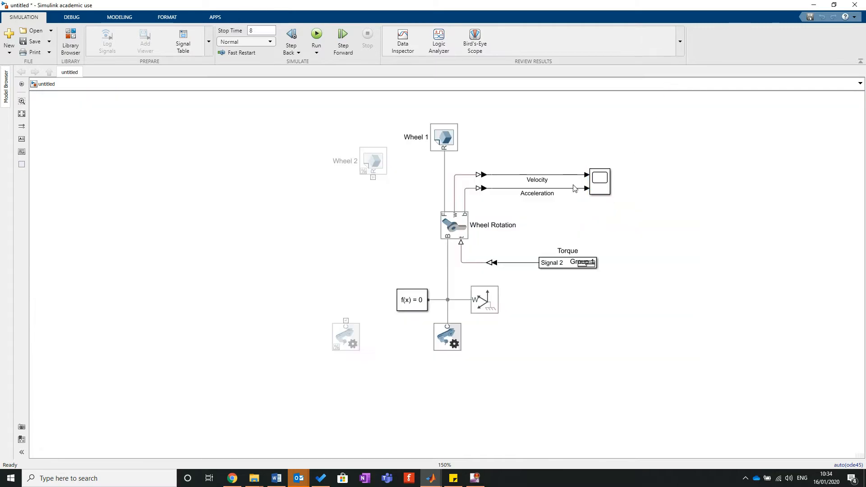
- Move the Scope block closer to the converters and reopen it to review both plots
{"action": "left_click", "coordinate": [594, 191]}
{"action": "left_click_drag", "start_coordinate": [594, 192], "coordinate": [554, 192]}
{"action": "left_click", "coordinate": [646, 241]}
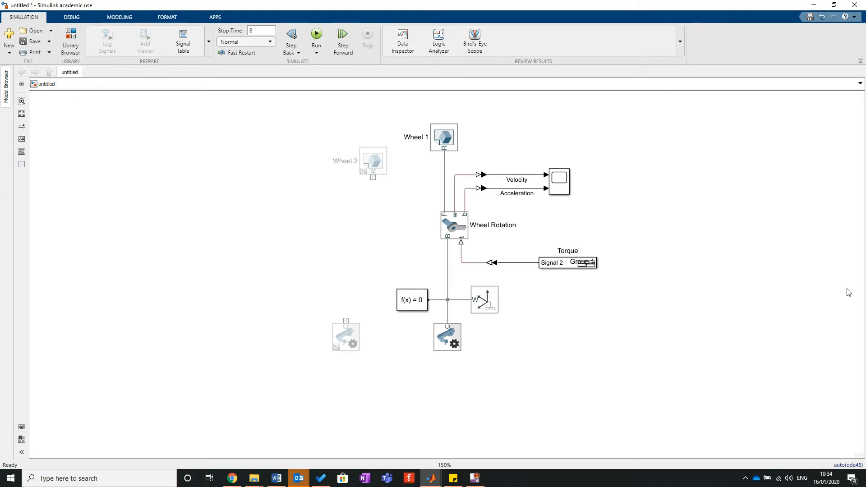
{"action": "double_click", "coordinate": [564, 185]}
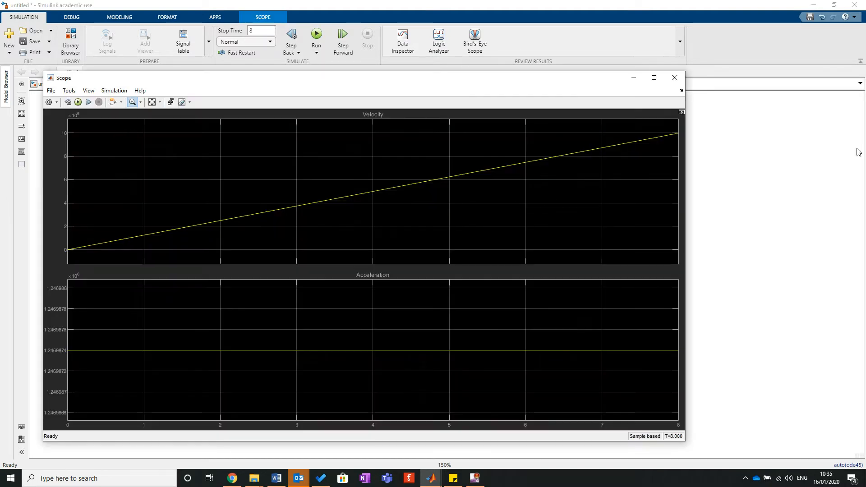
{"action": "left_click", "coordinate": [675, 78]}
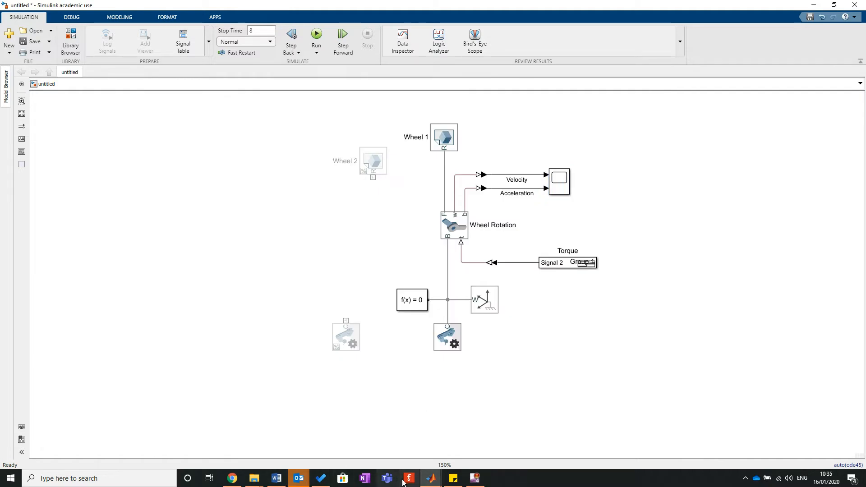
- Connect a Display block from the Sinks library to each of the Velocity and Acceleration signals and run the simulation
{"action": "mouse_move", "coordinate": [438, 483]}
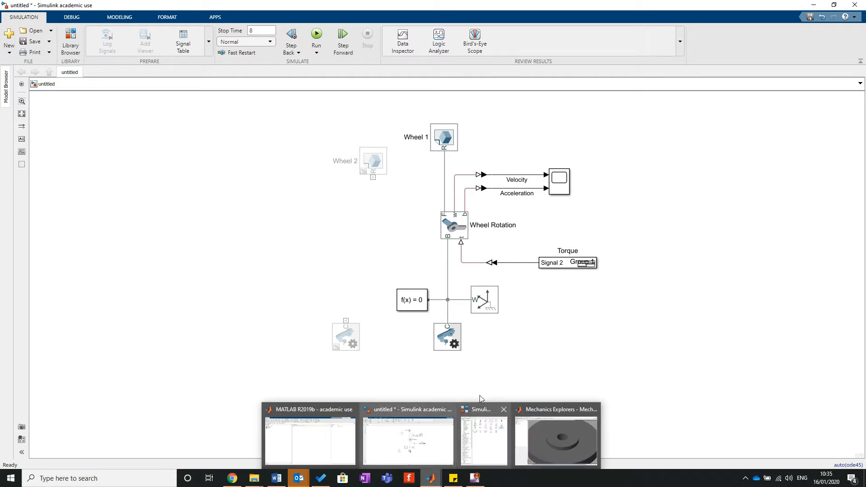
{"action": "left_click", "coordinate": [487, 434]}
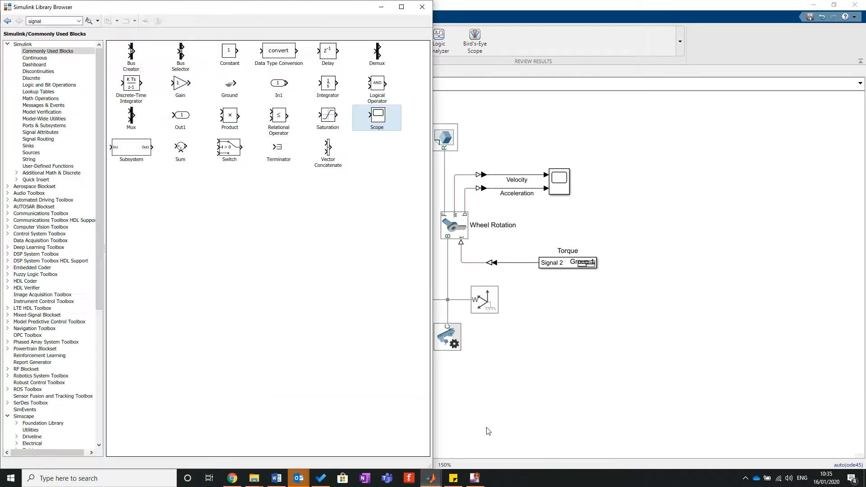
{"action": "left_click", "coordinate": [34, 146]}
{"action": "left_click_drag", "start_coordinate": [130, 53], "coordinate": [540, 189]}
{"action": "left_click", "coordinate": [536, 213]}
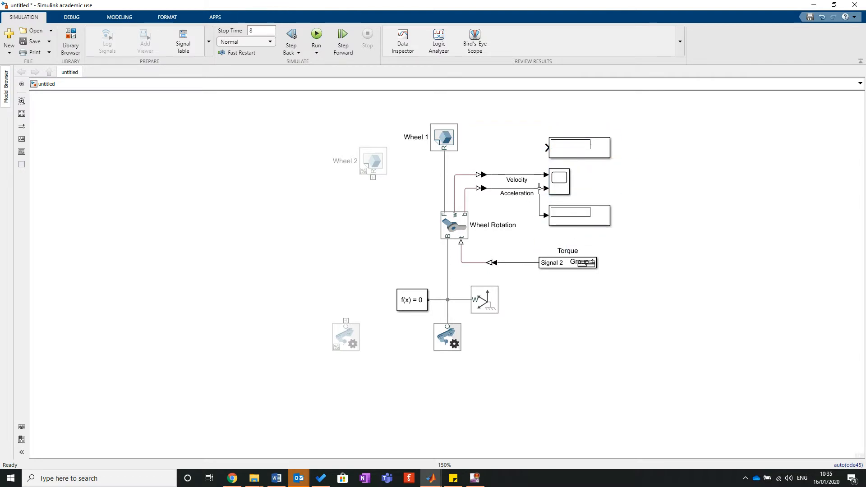
{"action": "left_click_drag", "start_coordinate": [547, 145], "coordinate": [537, 175]}
{"action": "left_click", "coordinate": [317, 35]}
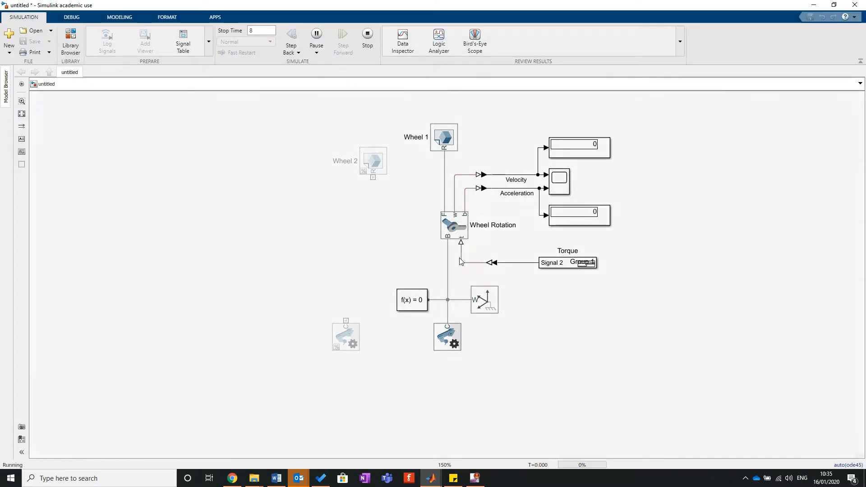
{"action": "left_click", "coordinate": [567, 152]}
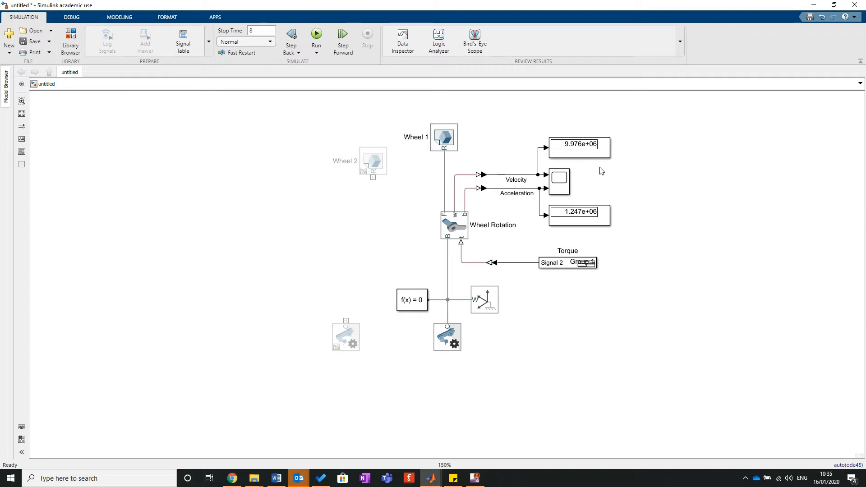
- Delete the zero-gravity Mechanism Configuration block from the model
{"action": "left_click", "coordinate": [450, 345]}
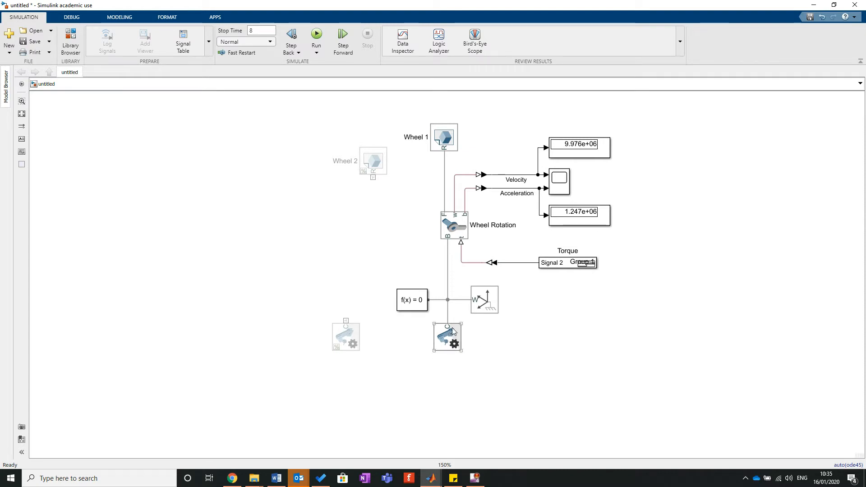
{"action": "left_click_drag", "start_coordinate": [453, 337], "coordinate": [384, 398]}
{"action": "key", "text": "Delete"}
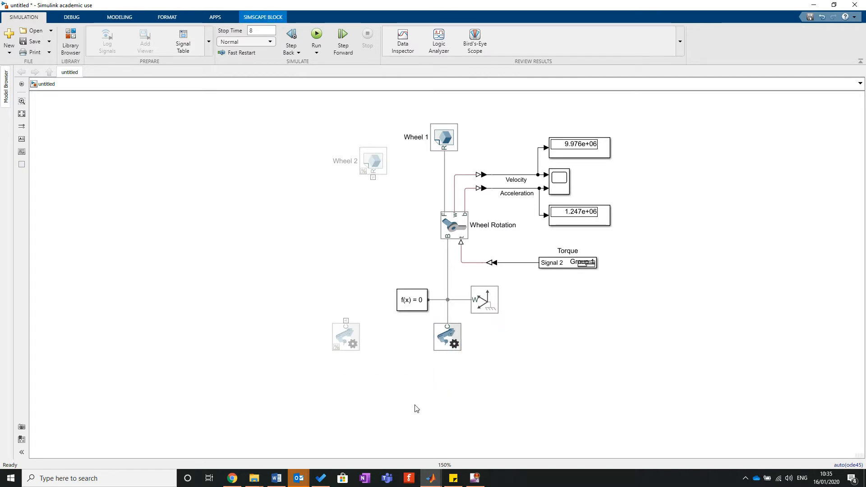
{"action": "left_click", "coordinate": [452, 335]}
{"action": "key", "text": "Delete"}
- Uncomment the spare Mechanism Configuration block, connect it in place of the deleted one, and rerun the simulation
{"action": "left_click", "coordinate": [343, 343]}
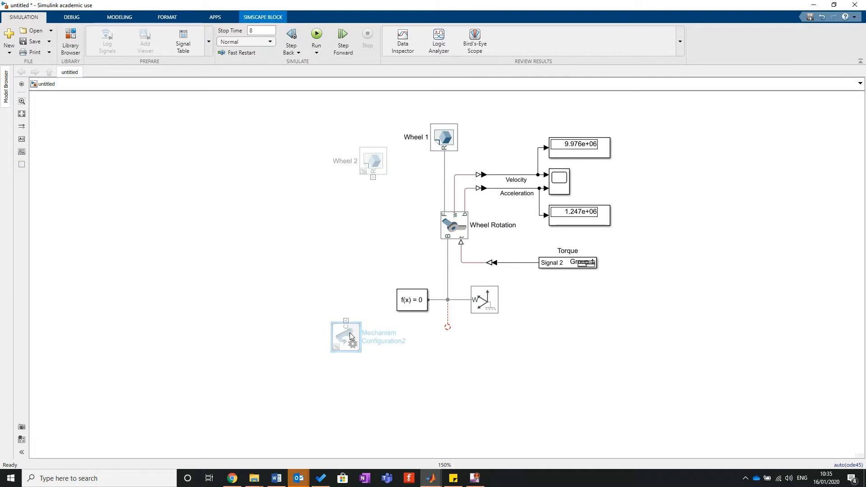
{"action": "right_click", "coordinate": [351, 336]}
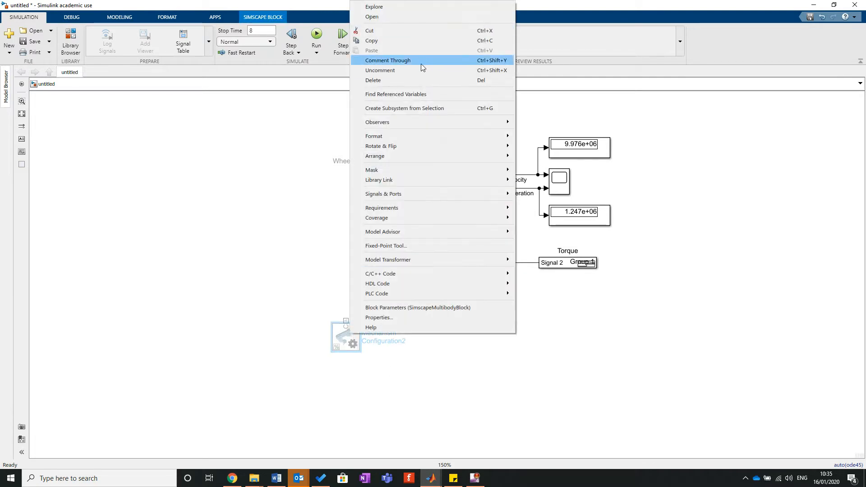
{"action": "left_click", "coordinate": [380, 70]}
{"action": "left_click_drag", "start_coordinate": [355, 342], "coordinate": [456, 345]}
{"action": "left_click", "coordinate": [316, 36]}
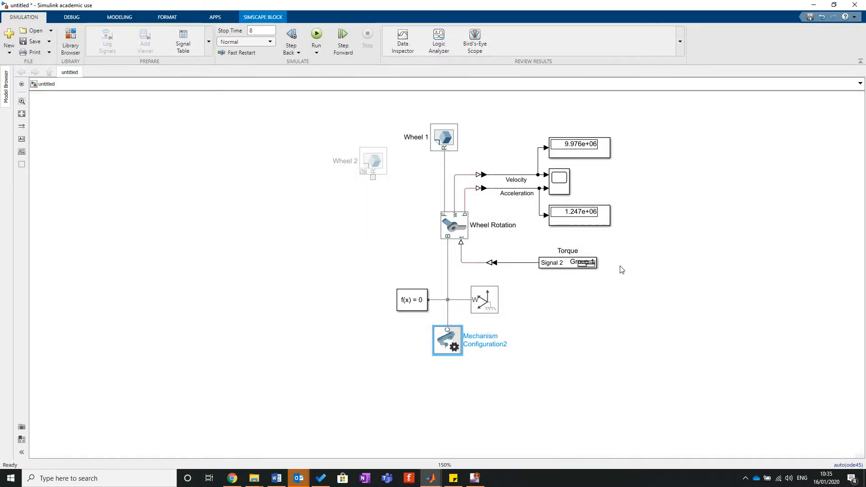
{"action": "left_click", "coordinate": [647, 383]}
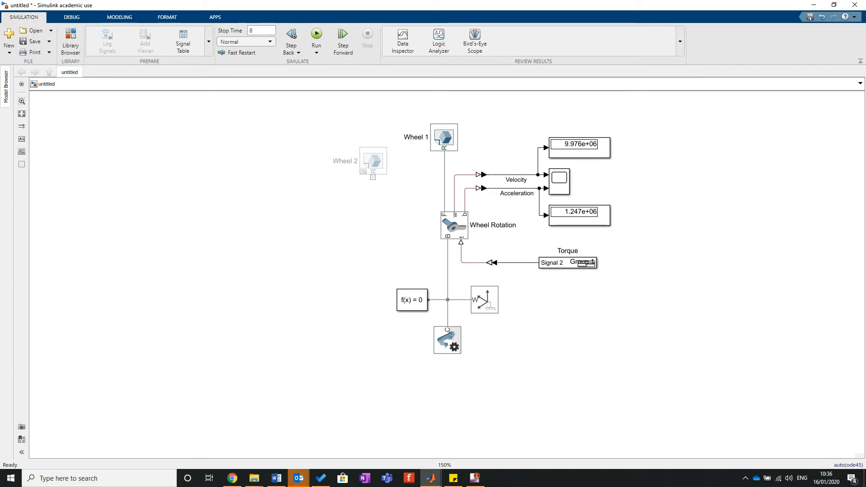
{"action": "key", "text": "alt+Tab"}
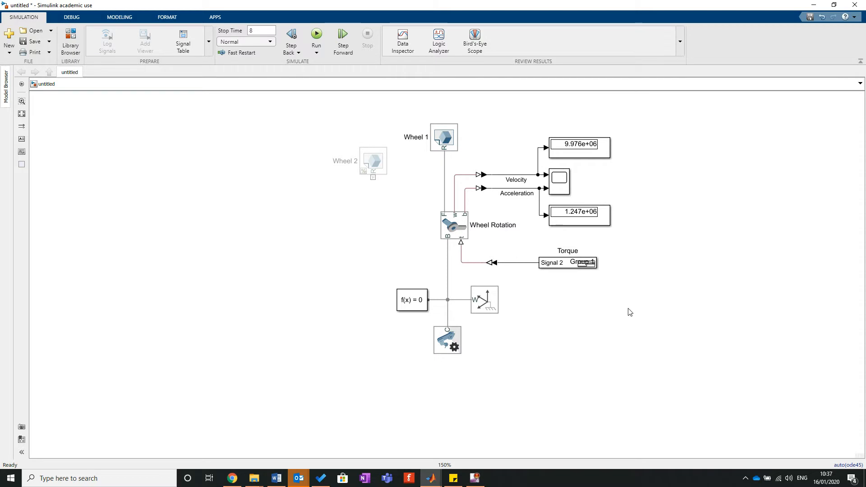
- Open the Torque block's signal editor in a maximized window and add a step signal to Group 1
{"action": "double_click", "coordinate": [561, 263]}
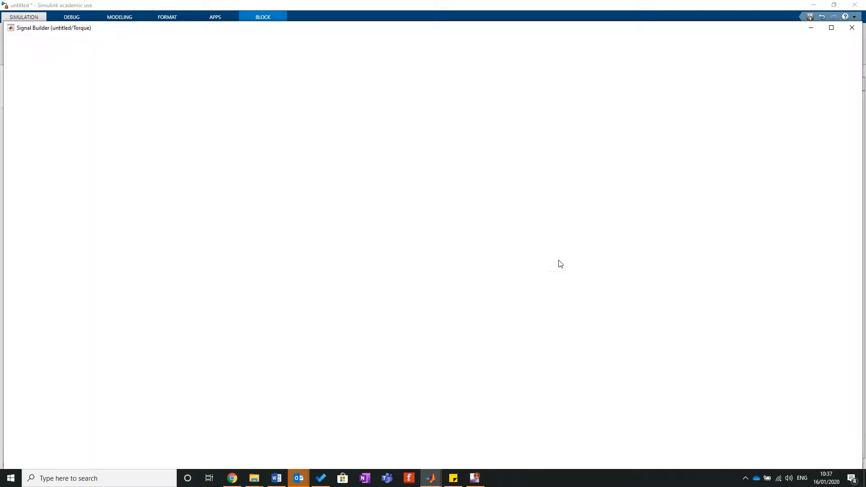
{"action": "left_click", "coordinate": [832, 27]}
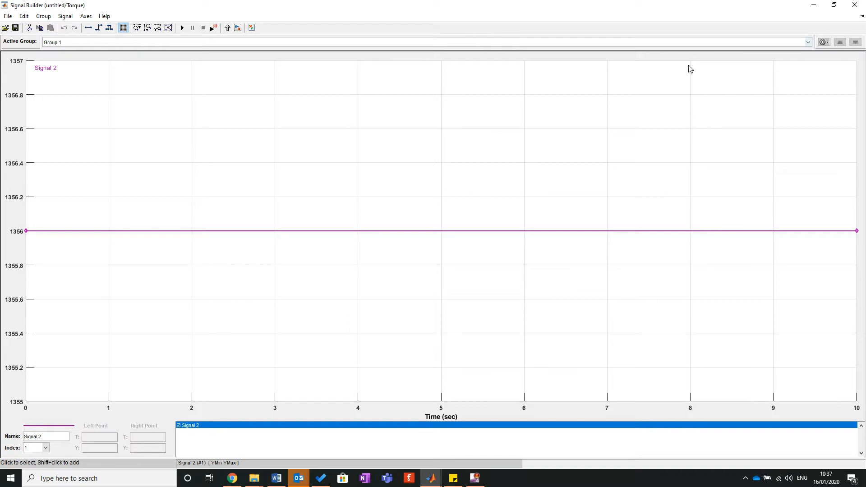
{"action": "left_click", "coordinate": [100, 28]}
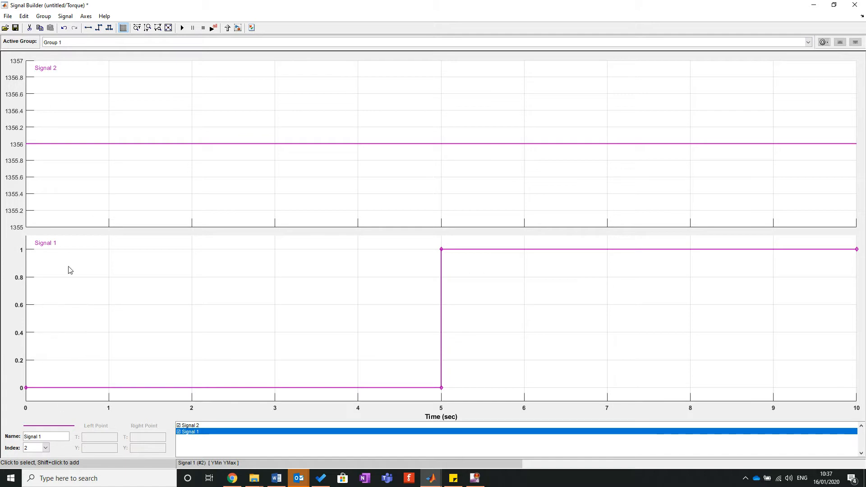
- Set the level of Signal 1's first horizontal segment to 1356
{"action": "left_click", "coordinate": [260, 388]}
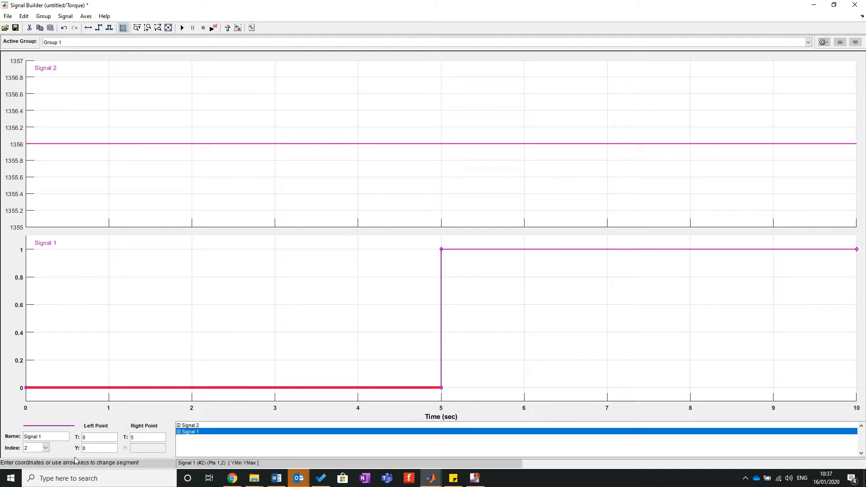
{"action": "double_click", "coordinate": [97, 447]}
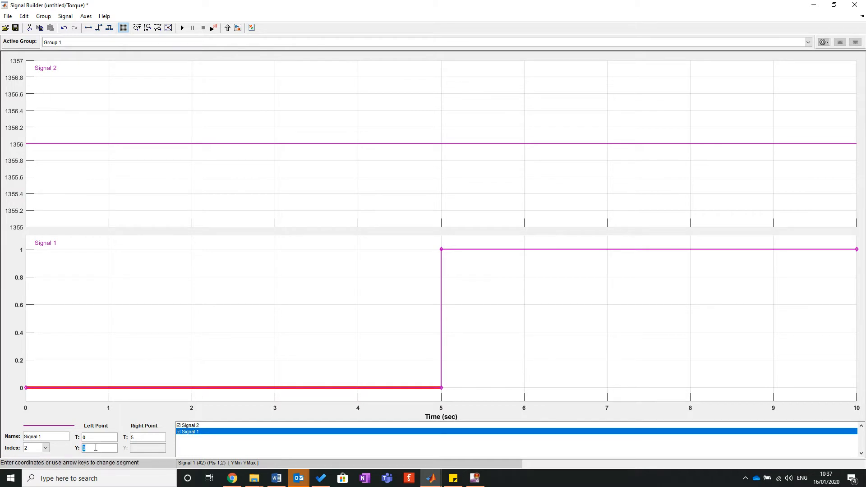
{"action": "type", "text": "1.3"}
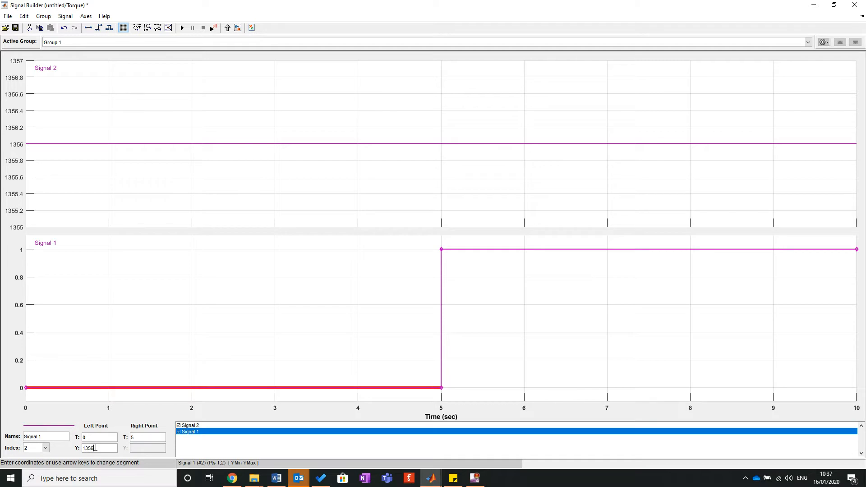
{"action": "type", "text": "56"}
{"action": "key", "text": "Return"}
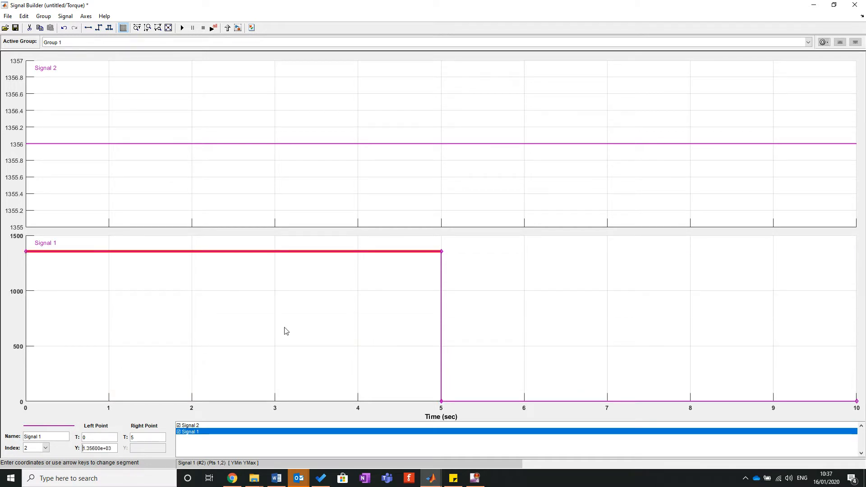
- Set the end time of Signal 1's 1356 segment to 4 seconds
{"action": "left_click", "coordinate": [459, 284]}
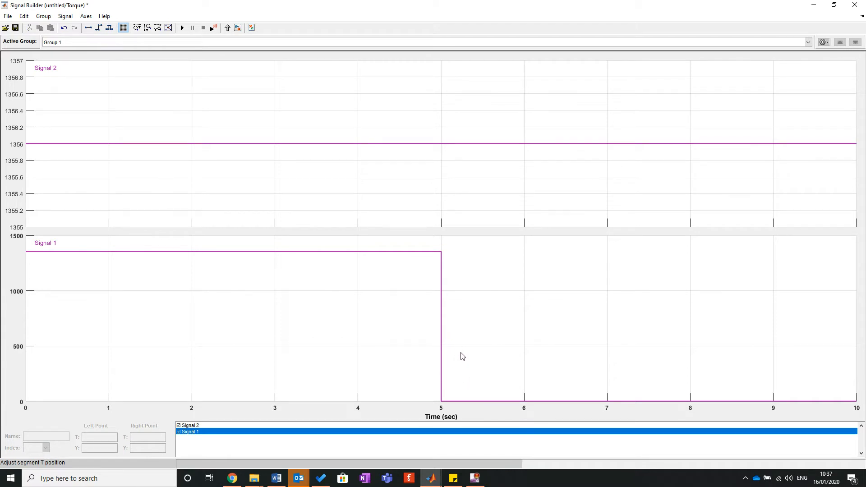
{"action": "left_click", "coordinate": [386, 251]}
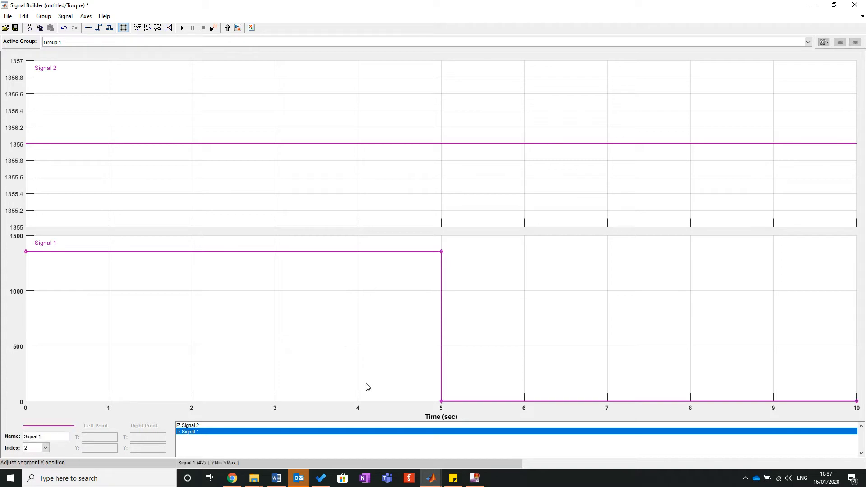
{"action": "left_click", "coordinate": [268, 293]}
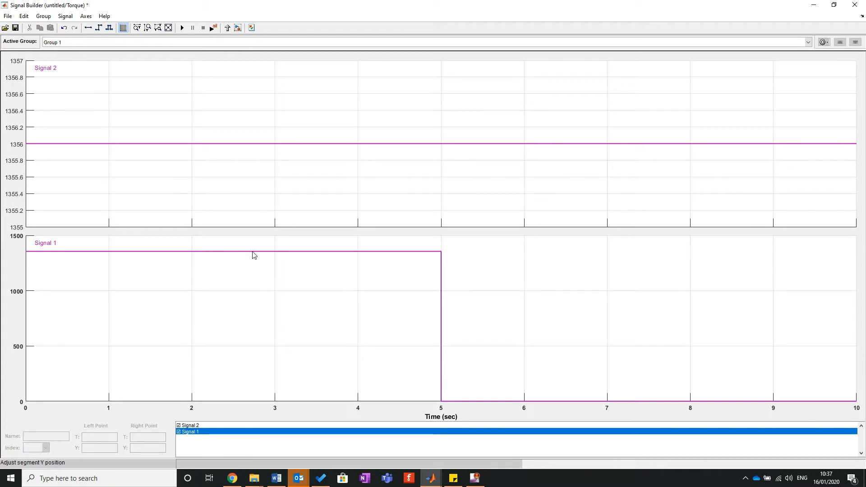
{"action": "left_click", "coordinate": [250, 252]}
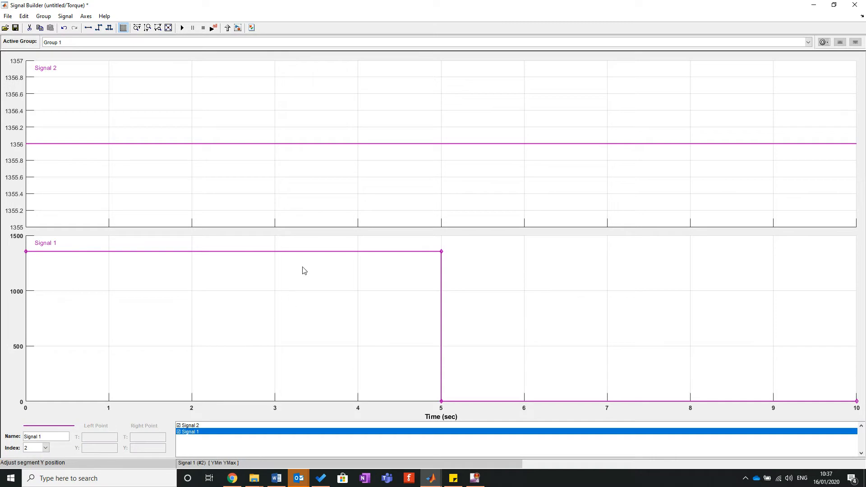
{"action": "left_click", "coordinate": [313, 252]}
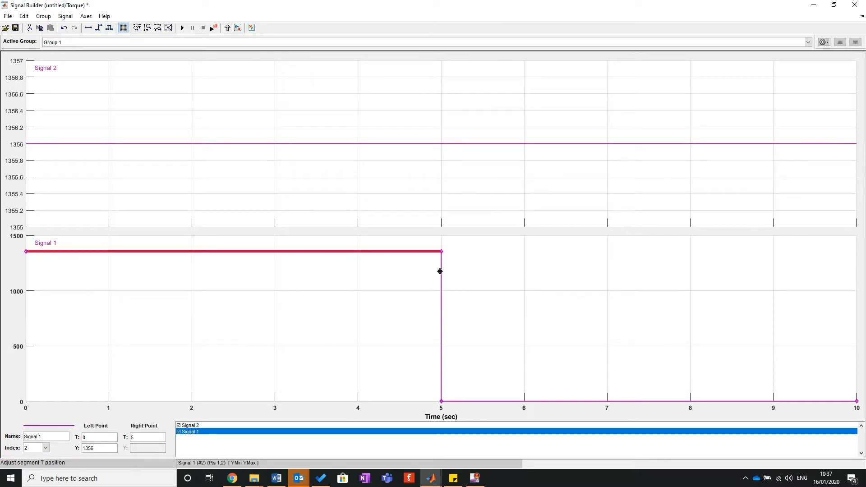
{"action": "double_click", "coordinate": [147, 438]}
{"action": "type", "text": "4"}
{"action": "key", "text": "Return"}
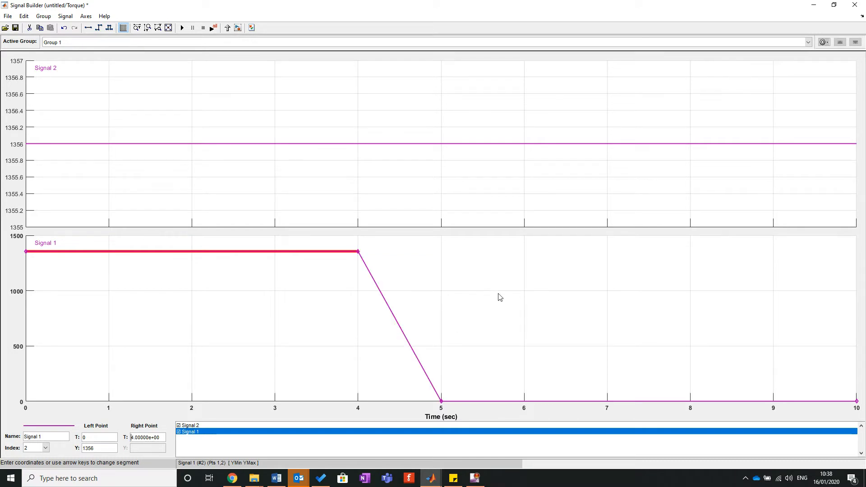
- Move Signal 1's lower step point to 4 seconds so the drop is vertical, and close the Signal Builder
{"action": "left_click", "coordinate": [516, 319]}
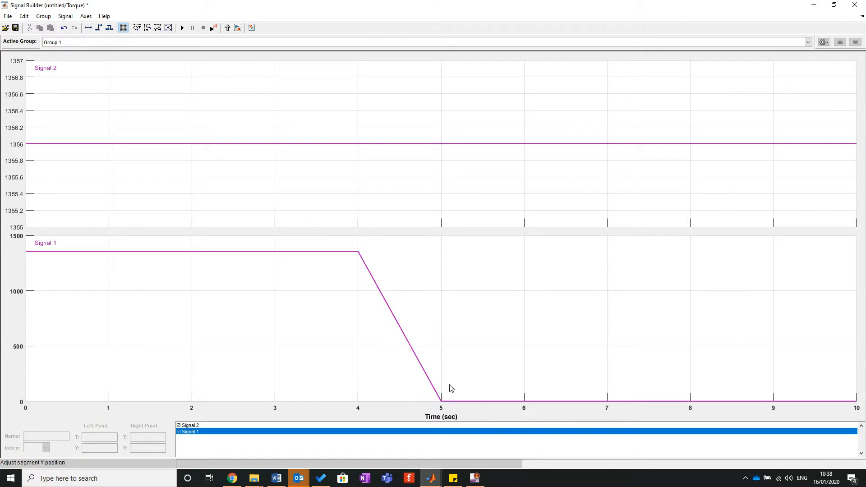
{"action": "left_click", "coordinate": [442, 401]}
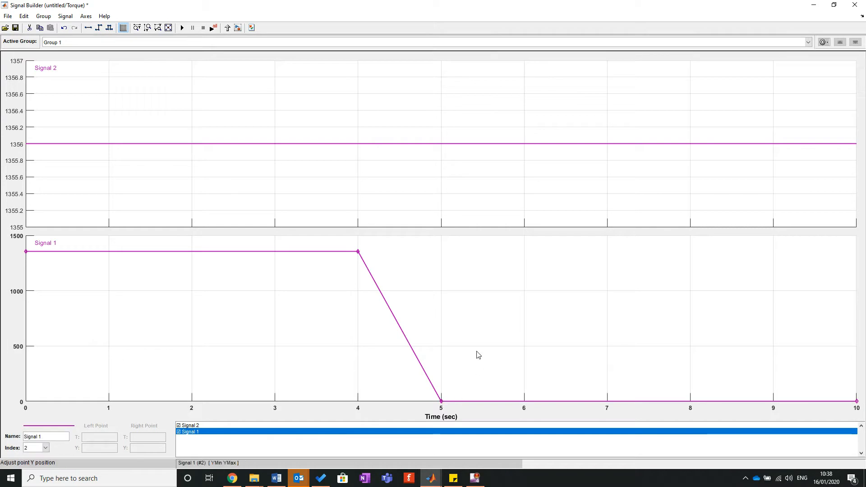
{"action": "left_click", "coordinate": [442, 401]}
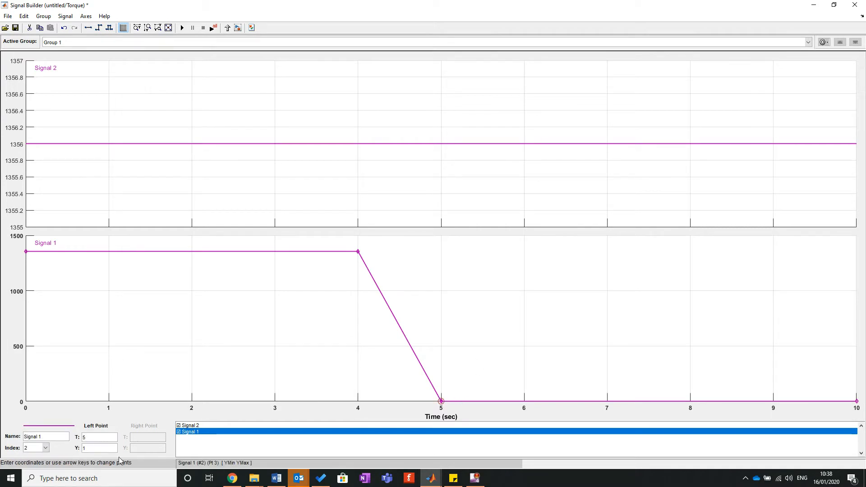
{"action": "double_click", "coordinate": [97, 439]}
{"action": "type", "text": "4"}
{"action": "left_click", "coordinate": [181, 325]}
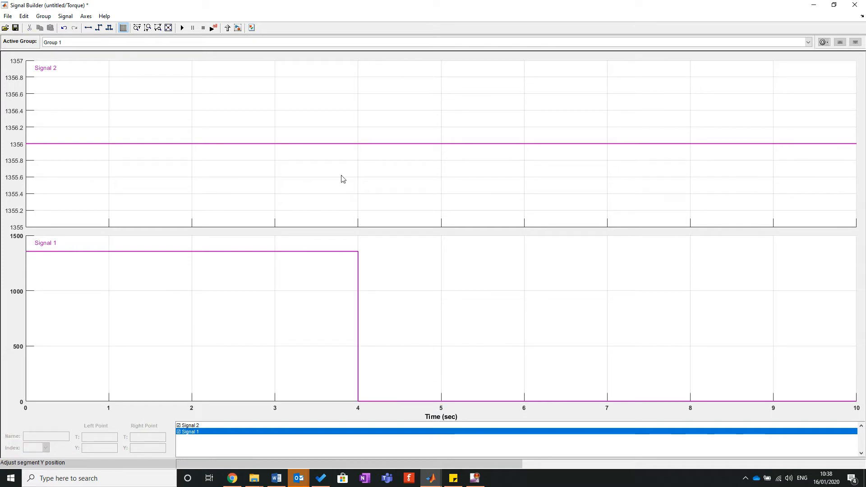
{"action": "left_click", "coordinate": [857, 5]}
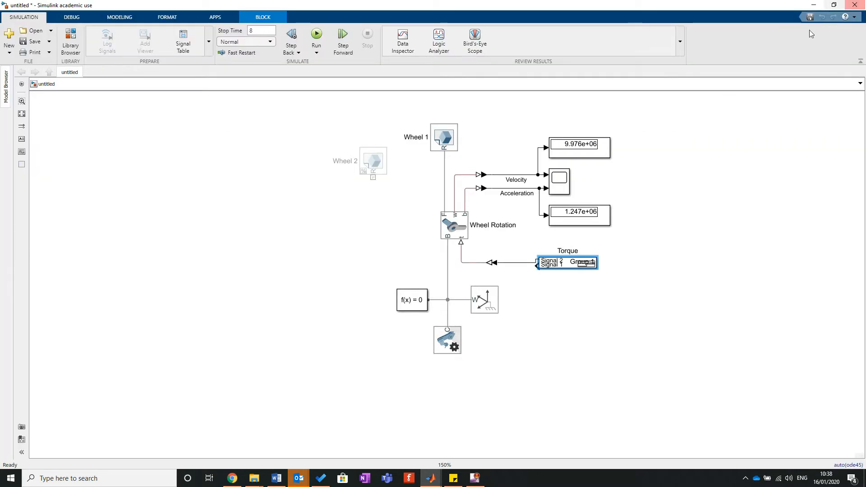
- Enlarge the Torque block and connect its Signal 1 output to the torque converter in place of Signal 2
{"action": "left_click_drag", "start_coordinate": [598, 273], "coordinate": [611, 293]}
{"action": "left_click_drag", "start_coordinate": [595, 284], "coordinate": [598, 283]}
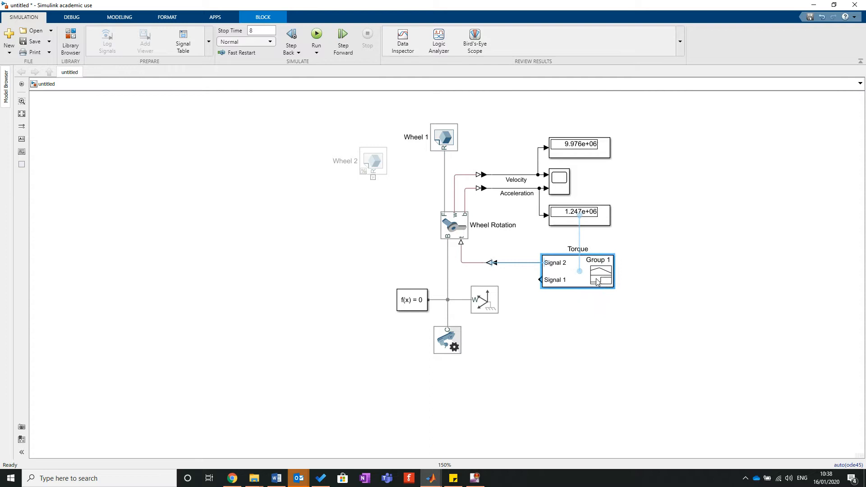
{"action": "left_click", "coordinate": [519, 263]}
{"action": "key", "text": "Delete"}
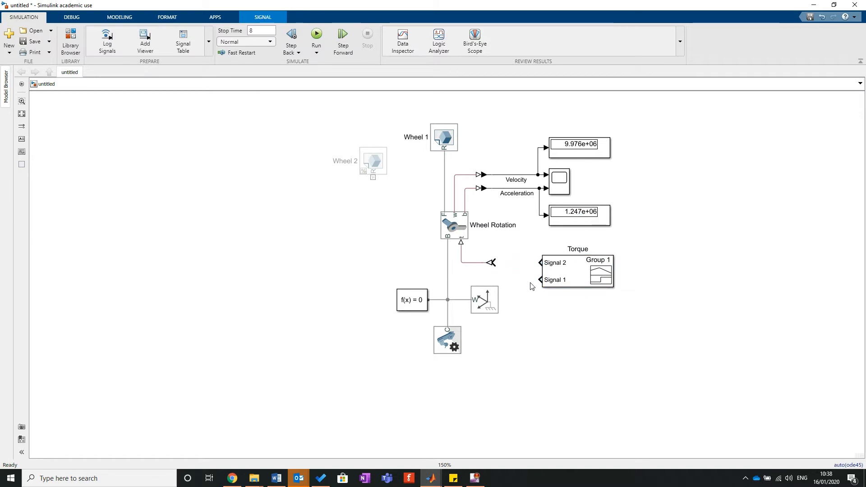
{"action": "left_click_drag", "start_coordinate": [541, 280], "coordinate": [495, 261]}
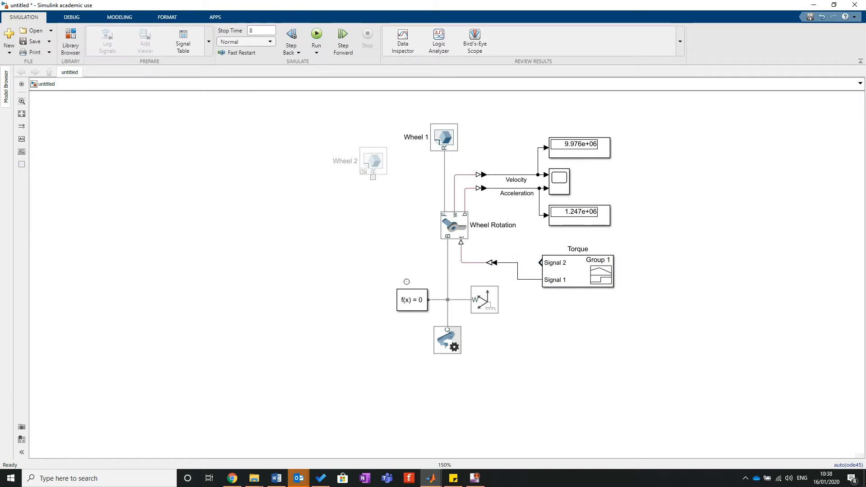
- Run the simulation and open the Scope with both the Velocity and Acceleration plots scaled to fit their data
{"action": "left_click", "coordinate": [316, 36]}
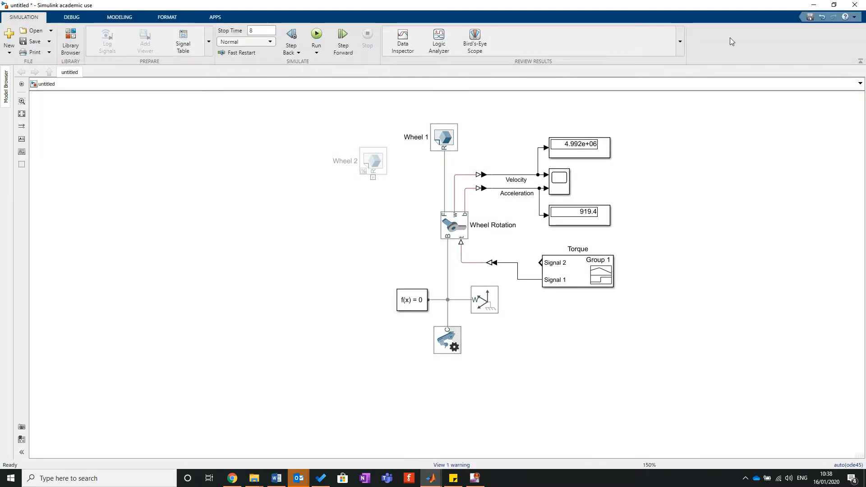
{"action": "left_click", "coordinate": [596, 219]}
{"action": "double_click", "coordinate": [557, 181]}
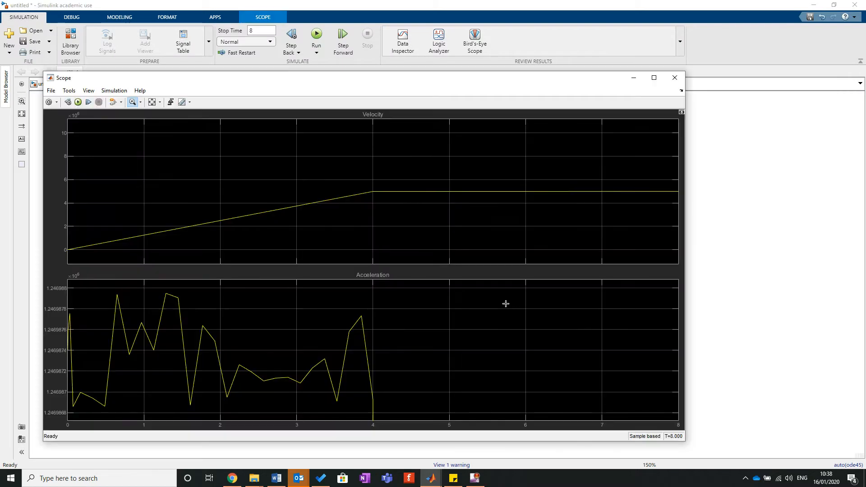
{"action": "left_click", "coordinate": [152, 103]}
{"action": "left_click", "coordinate": [272, 372]}
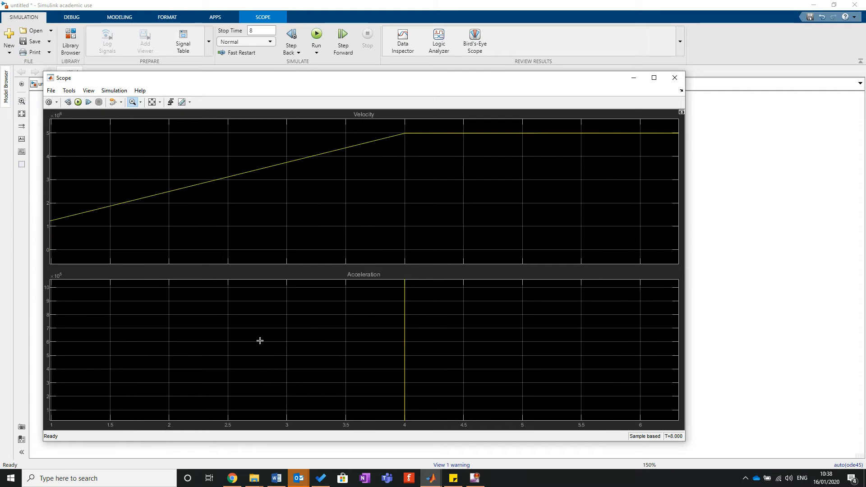
{"action": "left_click", "coordinate": [154, 103]}
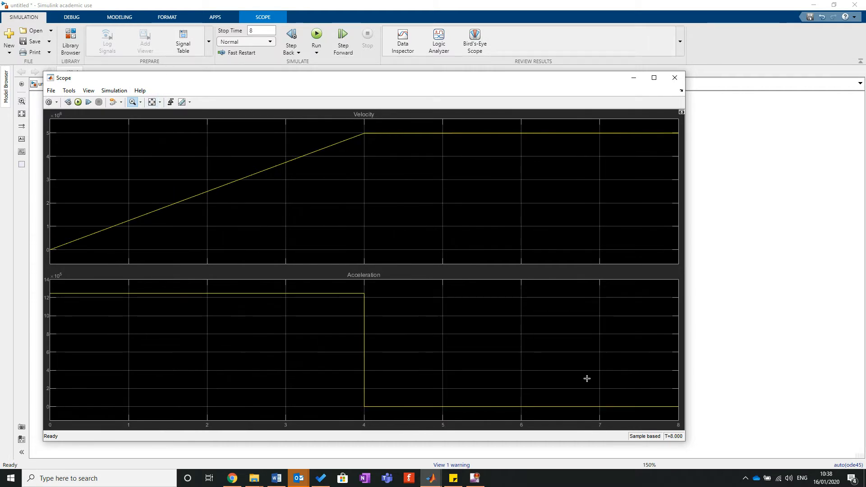
- Zoom in along the time axis of the Scope to examine the acceleration drop at 4 seconds
{"action": "left_click", "coordinate": [161, 103]}
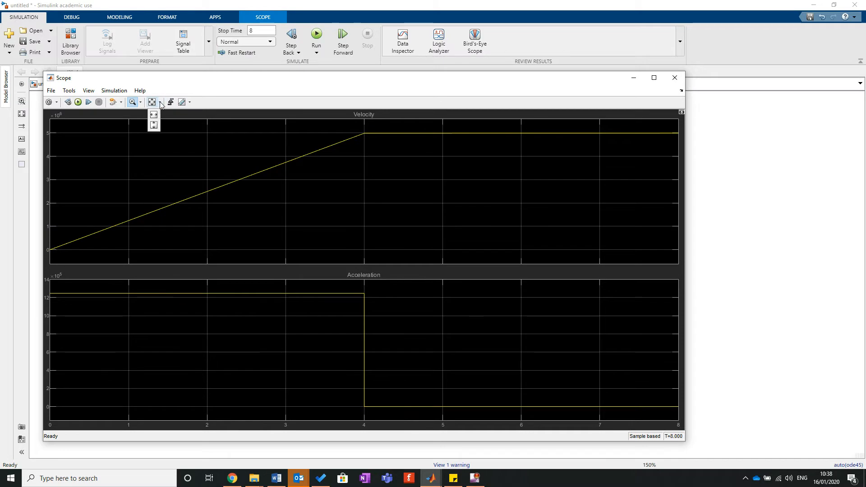
{"action": "left_click", "coordinate": [142, 103]}
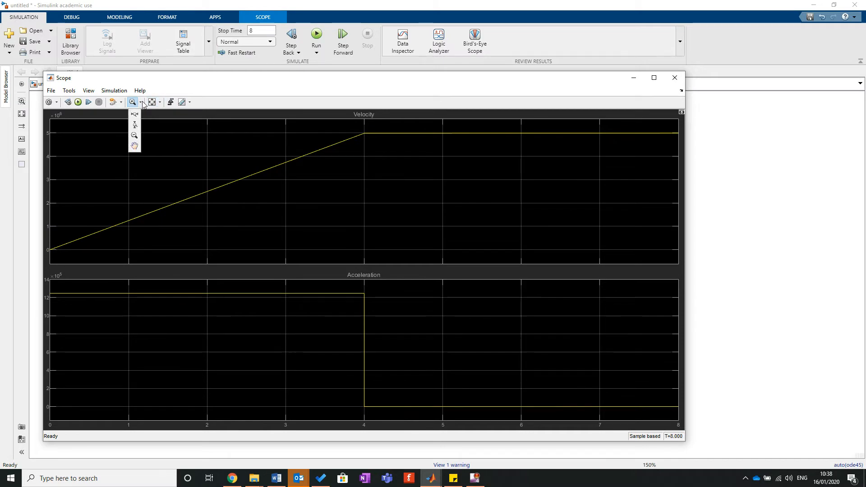
{"action": "left_click", "coordinate": [134, 129]}
{"action": "left_click_drag", "start_coordinate": [354, 348], "coordinate": [377, 351]}
{"action": "left_click_drag", "start_coordinate": [302, 345], "coordinate": [348, 349]}
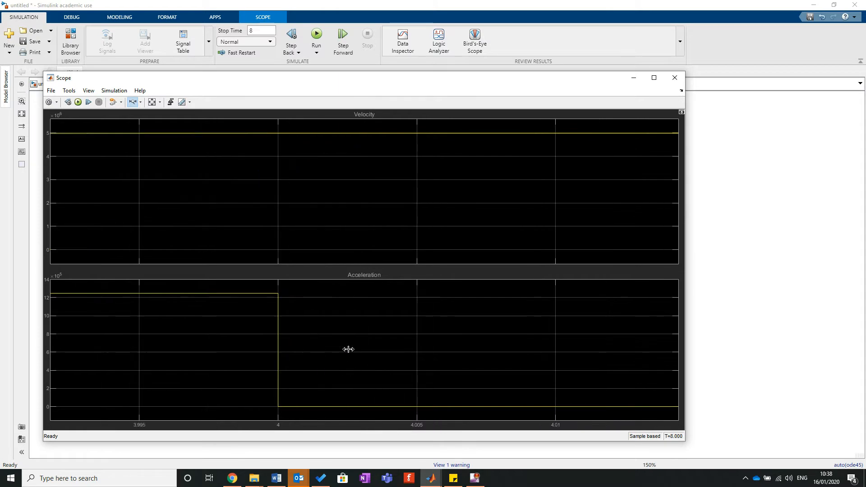
{"action": "left_click_drag", "start_coordinate": [269, 343], "coordinate": [317, 341]}
{"action": "left_click", "coordinate": [97, 317]}
{"action": "left_click_drag", "start_coordinate": [115, 318], "coordinate": [266, 321]}
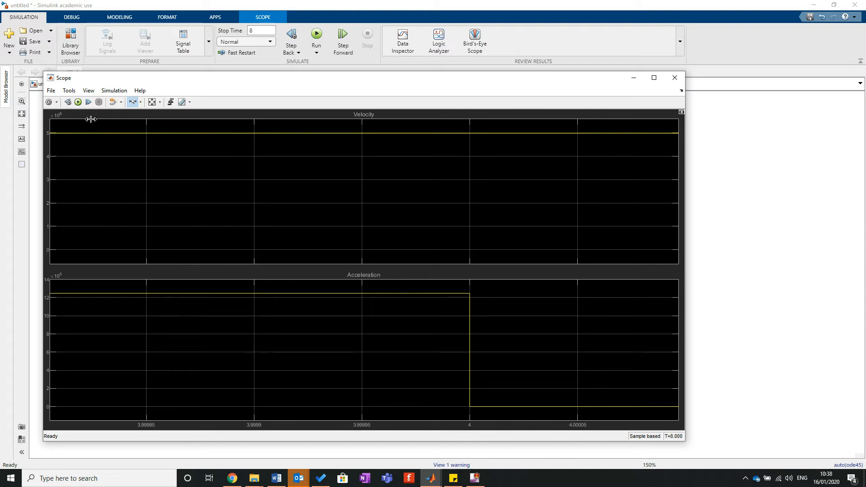
- Rescale the Scope to the full 8-second run to review the complete Velocity and Acceleration plots
{"action": "key", "text": "alt+Tab"}
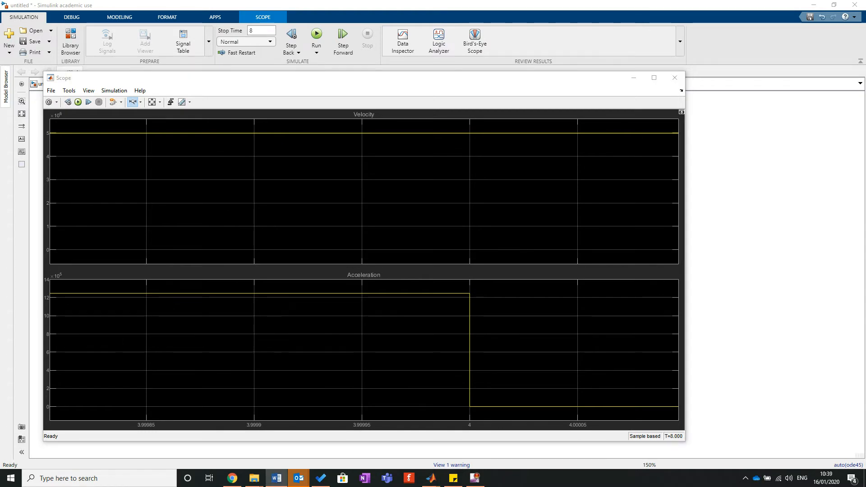
{"action": "left_click", "coordinate": [152, 105]}
{"action": "left_click", "coordinate": [152, 103]}
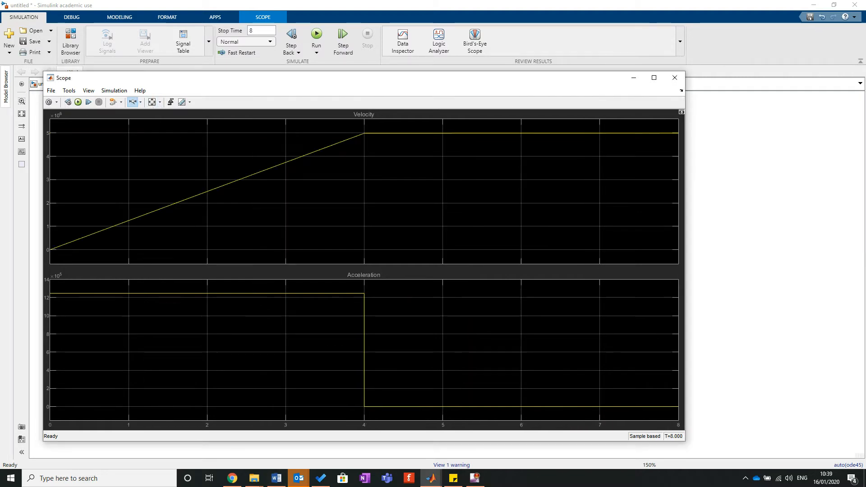
{"action": "key", "text": "alt+Tab"}
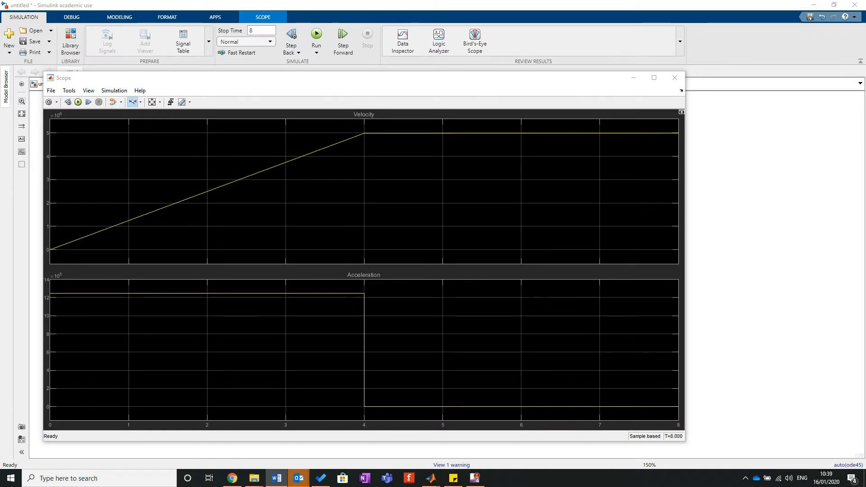
{"action": "key", "text": "alt+Tab"}
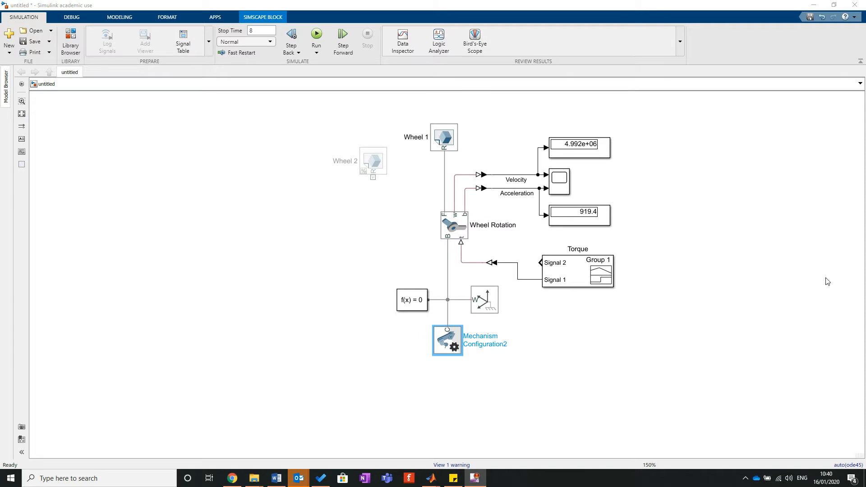
- Open the Torque block's signals and lower Signal 1's level before 4 seconds to about 1070
{"action": "left_click", "coordinate": [569, 270]}
{"action": "double_click", "coordinate": [564, 271]}
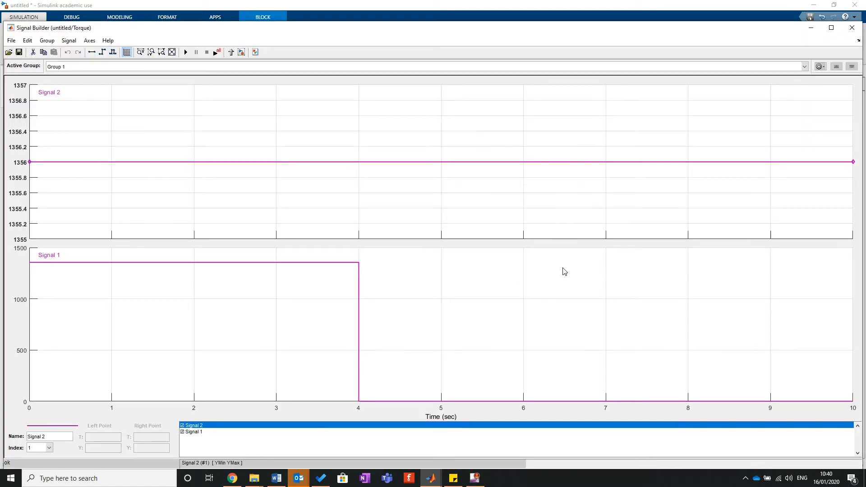
{"action": "left_click", "coordinate": [78, 263]}
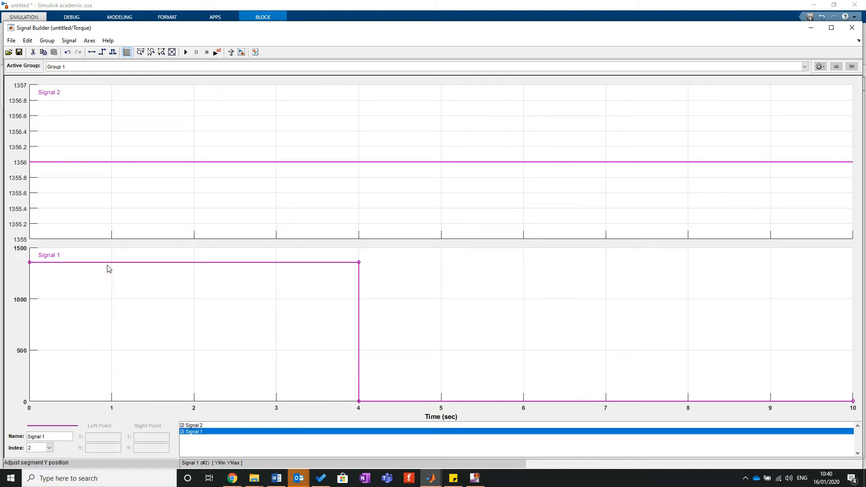
{"action": "left_click", "coordinate": [163, 262]}
{"action": "left_click_drag", "start_coordinate": [163, 262], "coordinate": [163, 293]}
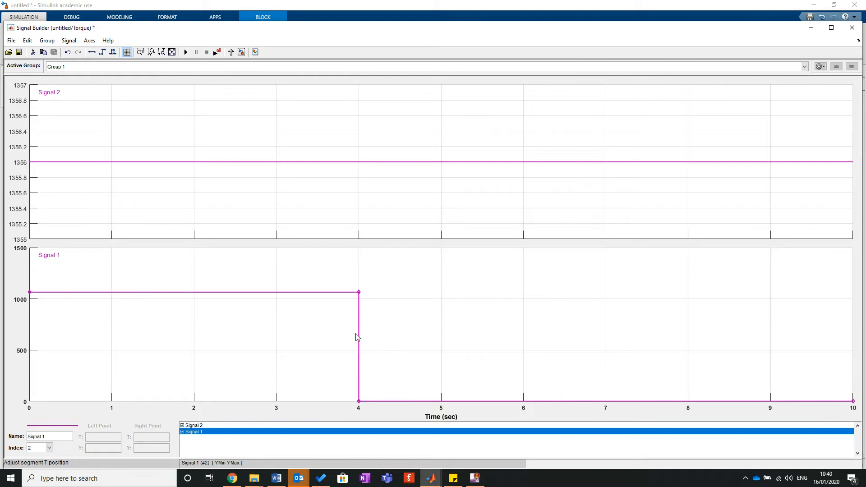
- Try moving Signal 1's drop to about 4.8 seconds and undo that move
{"action": "left_click_drag", "start_coordinate": [359, 336], "coordinate": [426, 333]}
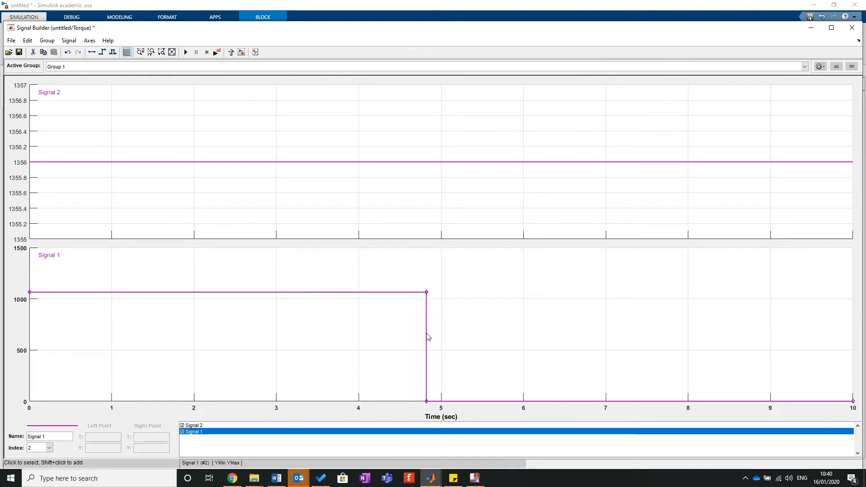
{"action": "key", "text": "ctrl+z"}
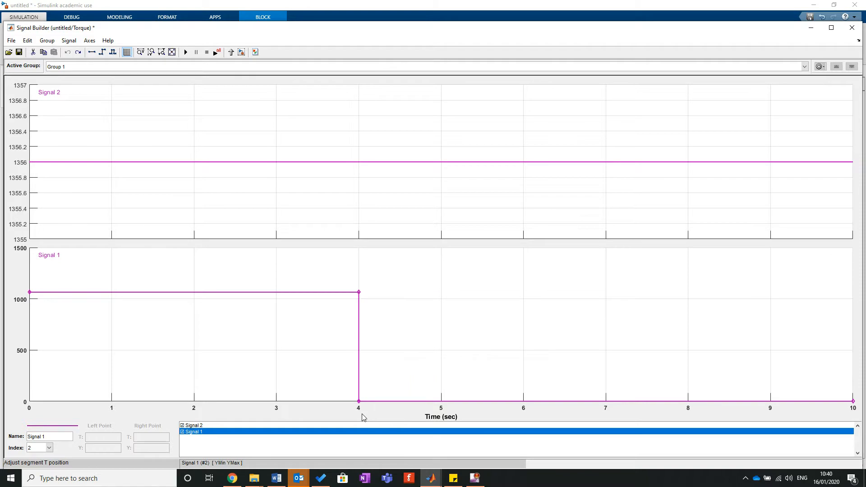
{"action": "left_click", "coordinate": [280, 360]}
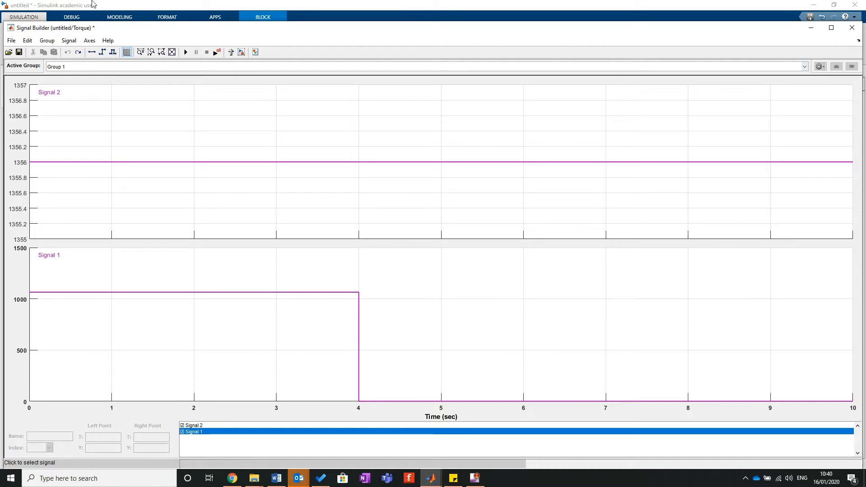
- Add a pulse as Signal 3 and raise its first point at 4 seconds to 11.23
{"action": "left_click", "coordinate": [113, 52]}
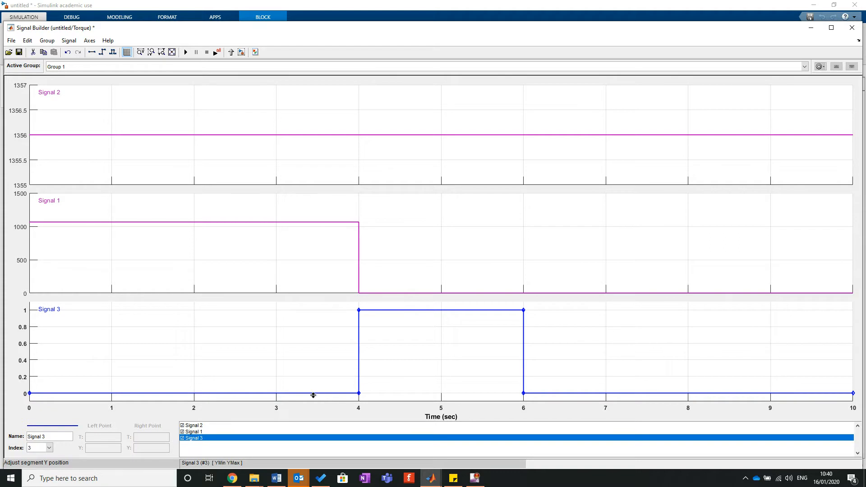
{"action": "left_click", "coordinate": [210, 394]}
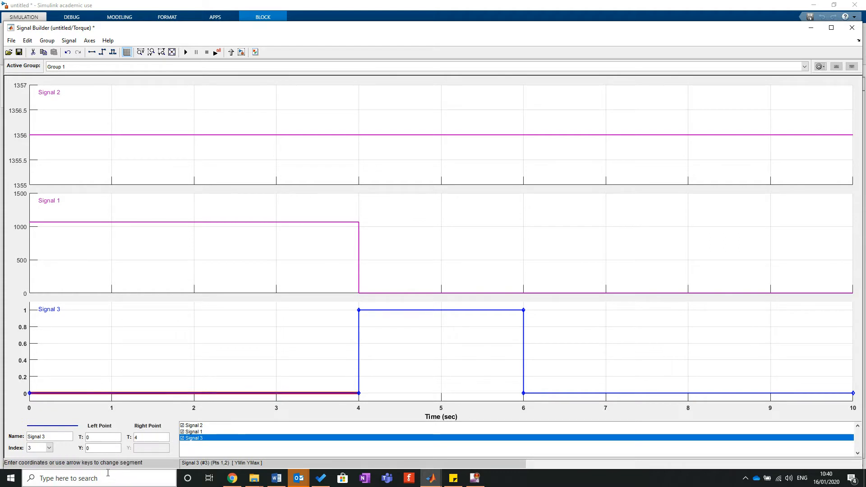
{"action": "left_click", "coordinate": [30, 393]}
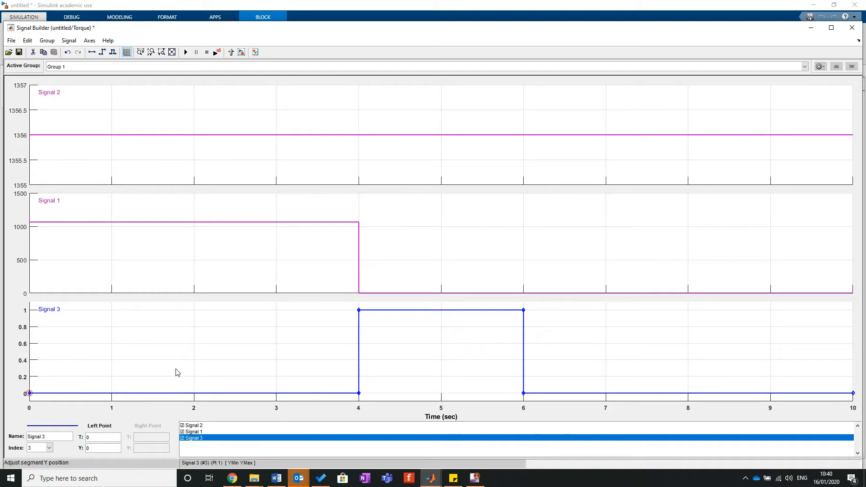
{"action": "left_click", "coordinate": [359, 394]}
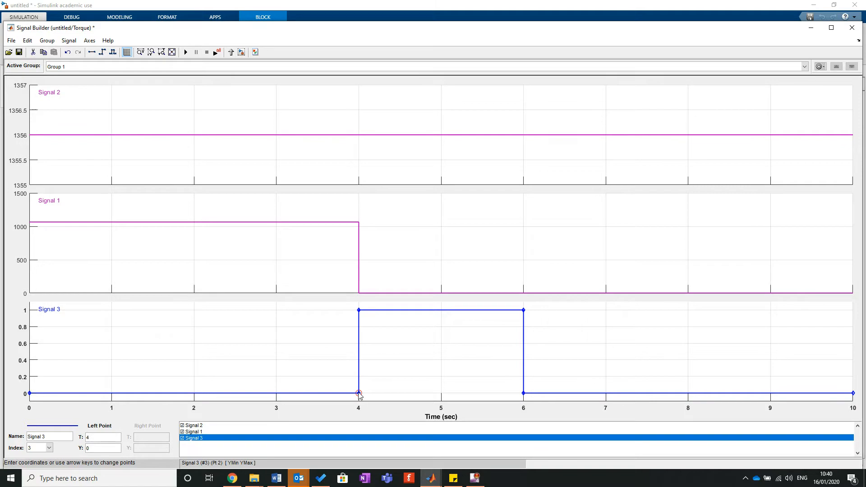
{"action": "double_click", "coordinate": [100, 448]}
{"action": "key", "text": "Return"}
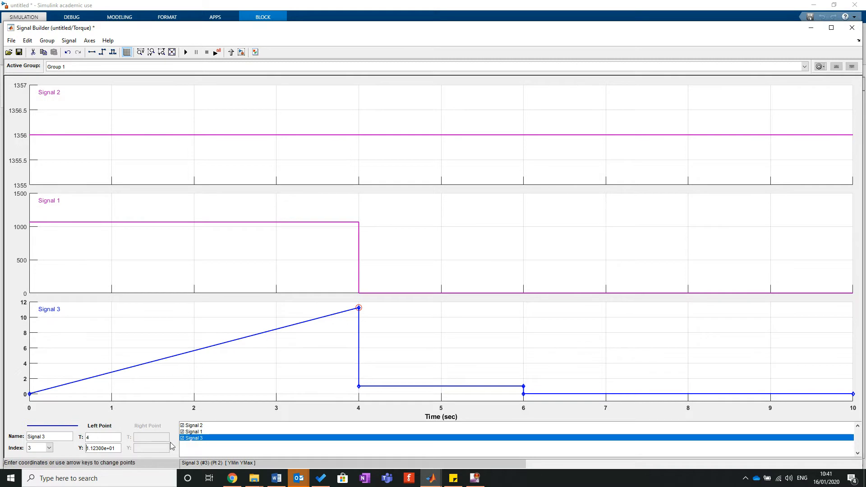
- Shift Signal 3's 11.23 point to a time of 2 seconds
{"action": "left_click", "coordinate": [359, 309]}
{"action": "double_click", "coordinate": [98, 437]}
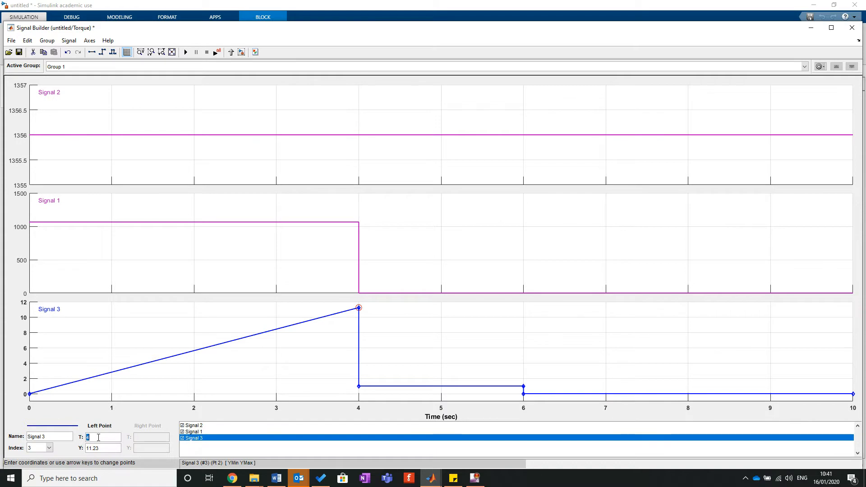
{"action": "type", "text": "2"}
{"action": "left_click", "coordinate": [477, 348]}
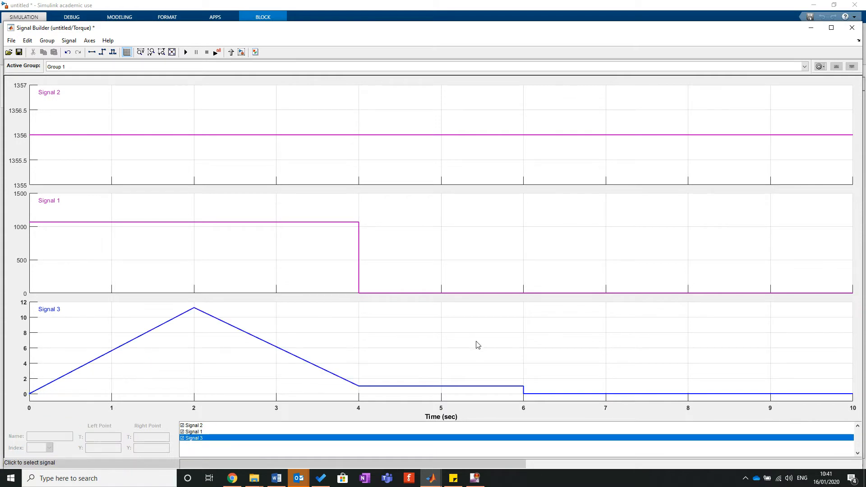
- Raise Signal 3's remaining point at 4 seconds to 11.23 to form a plateau from 2 to 4 seconds
{"action": "left_click", "coordinate": [359, 387]}
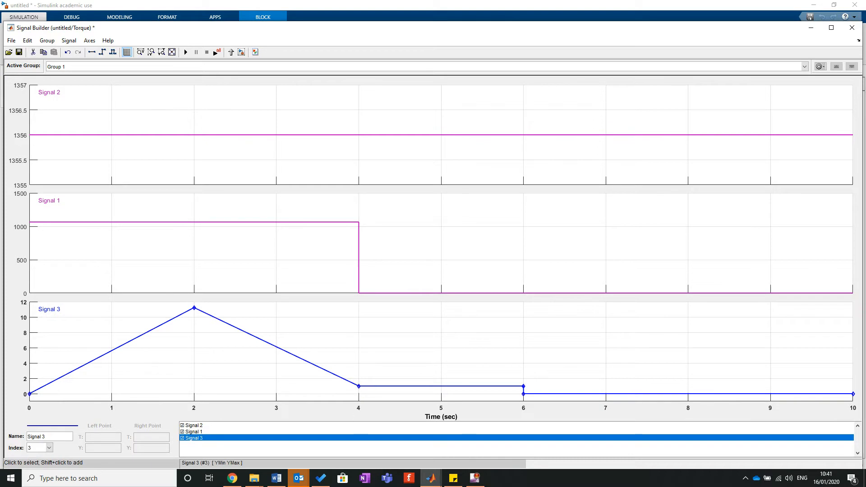
{"action": "key", "text": "alt+Tab"}
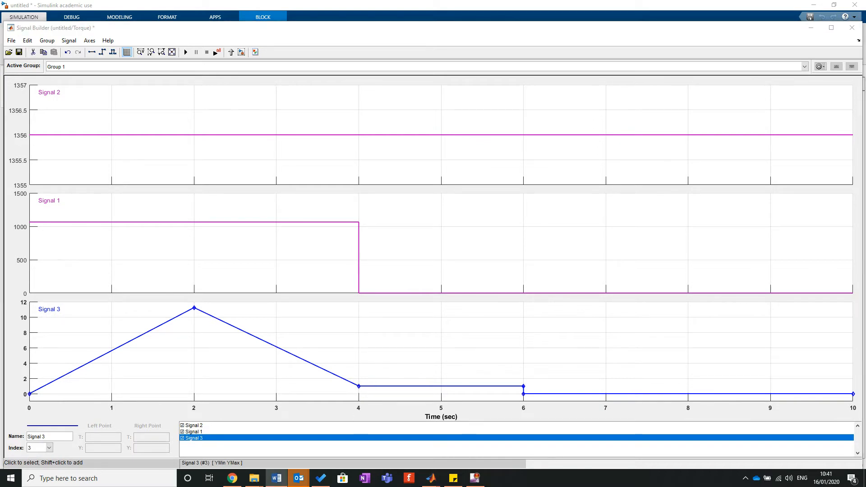
{"action": "left_click", "coordinate": [422, 374]}
{"action": "left_click", "coordinate": [342, 383]}
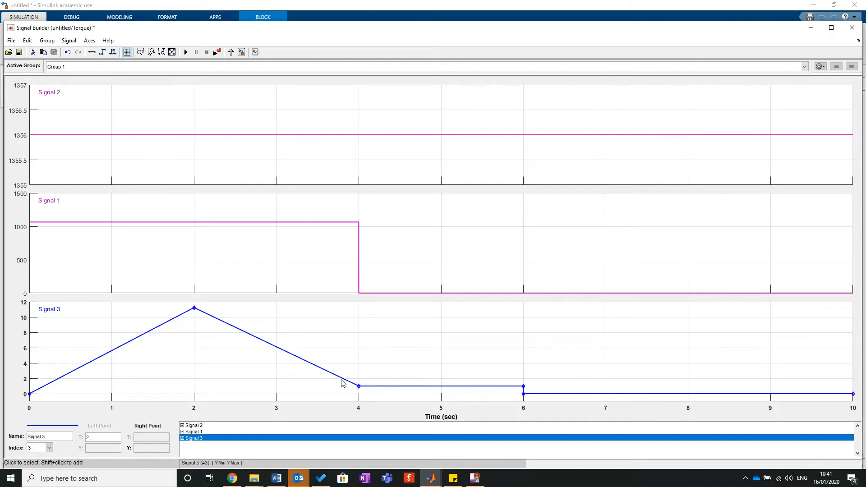
{"action": "left_click", "coordinate": [360, 387]}
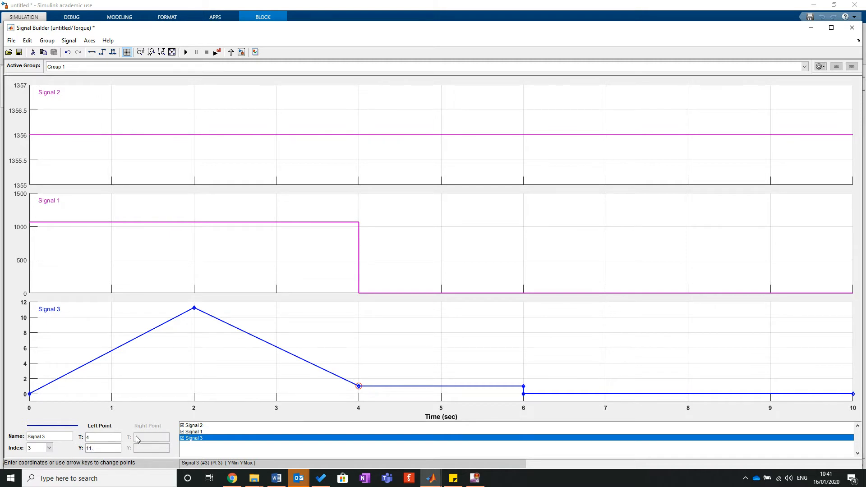
{"action": "key", "text": "Return"}
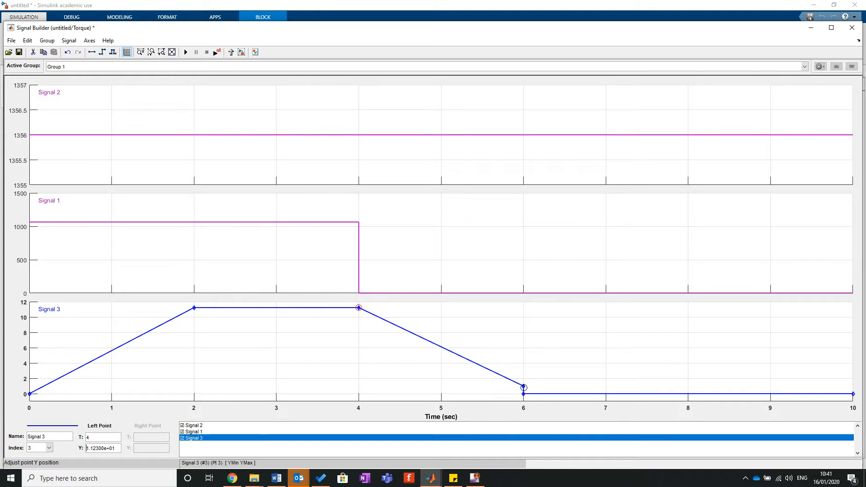
- Move both Signal 3 points at 6 seconds back to 4 seconds, drop the signal straight to zero there, and return to the model
{"action": "left_click", "coordinate": [522, 387]}
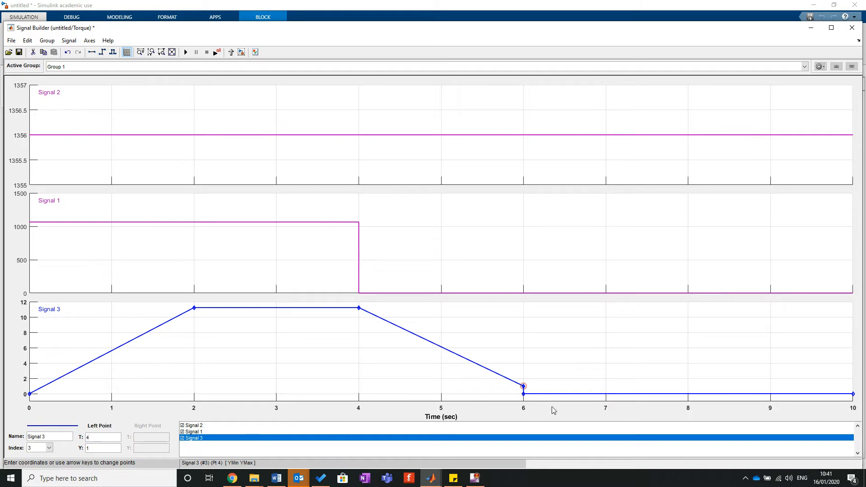
{"action": "left_click", "coordinate": [563, 338]}
{"action": "left_click", "coordinate": [513, 394]}
{"action": "left_click", "coordinate": [522, 394]}
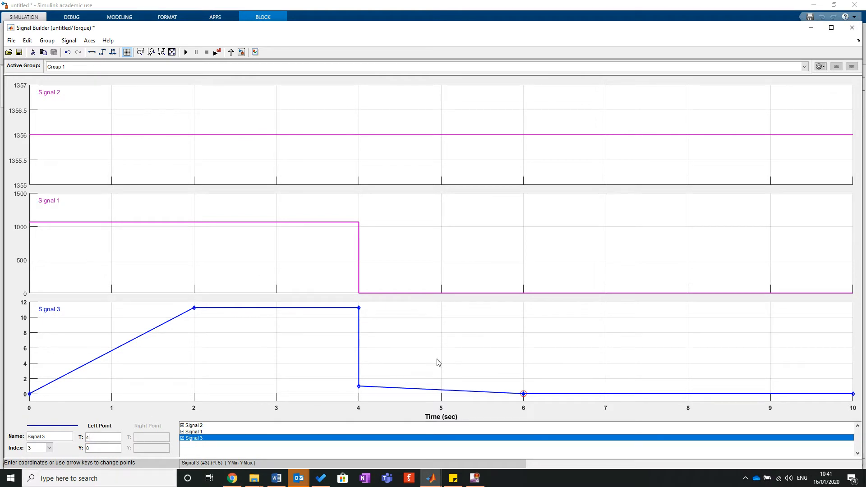
{"action": "left_click", "coordinate": [524, 342]}
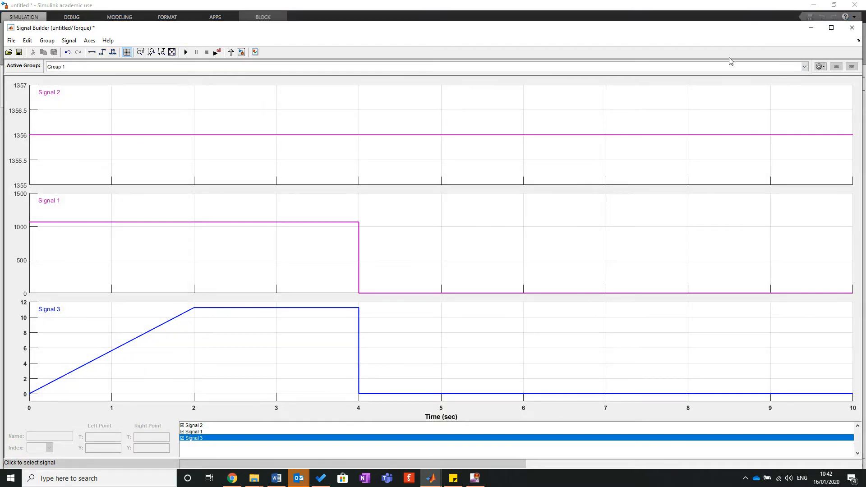
{"action": "left_click", "coordinate": [811, 28]}
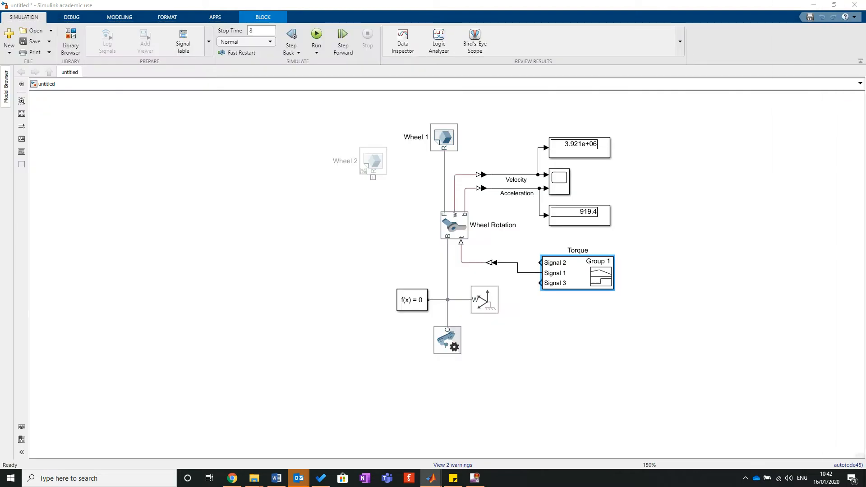
- Connect the Torque block's Signal 3 output to the torque converter in place of Signal 1
{"action": "left_click", "coordinate": [702, 277]}
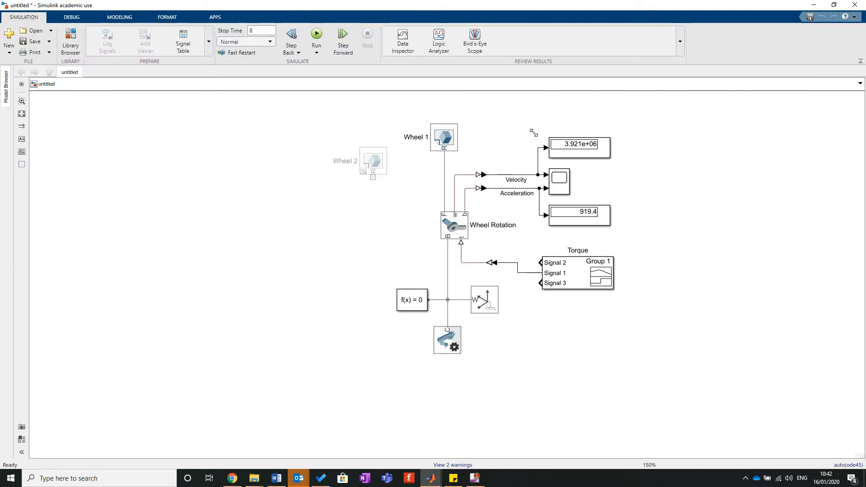
{"action": "left_click", "coordinate": [524, 273]}
{"action": "key", "text": "Delete"}
{"action": "left_click_drag", "start_coordinate": [540, 282], "coordinate": [494, 262]}
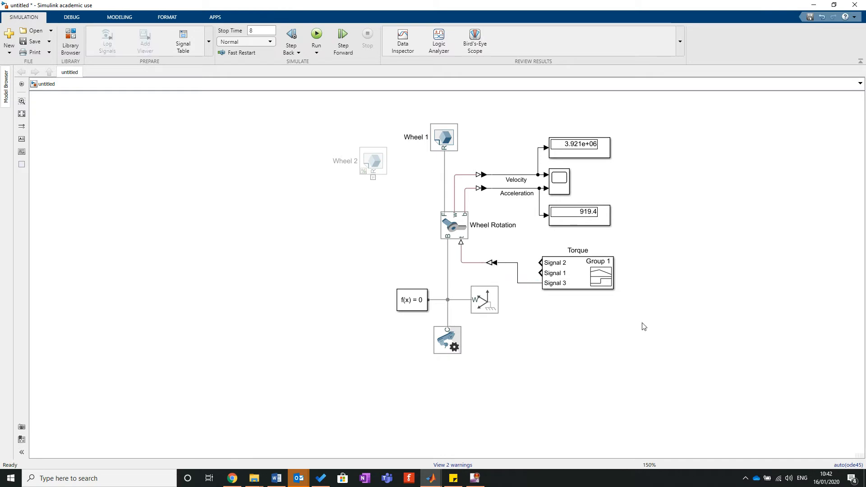
- Run the simulation and review the Velocity and Acceleration plots, scaled to fit, in a smaller Scope window beside the model
{"action": "left_click", "coordinate": [317, 35]}
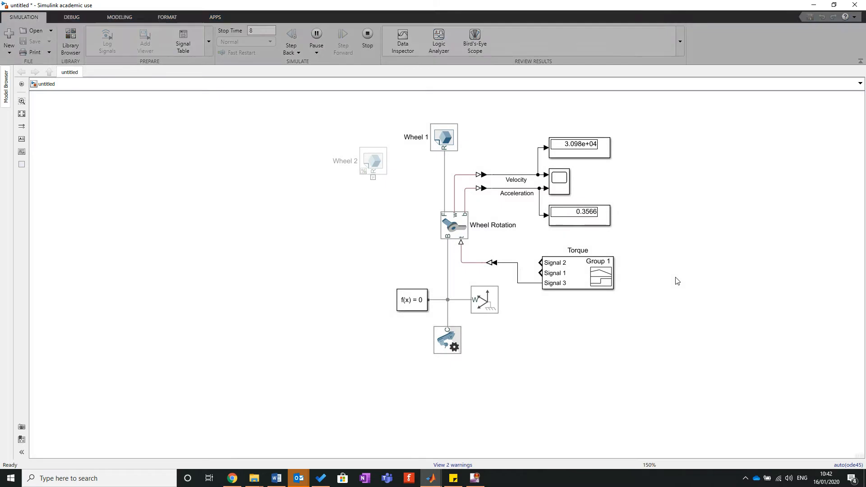
{"action": "left_click", "coordinate": [588, 219]}
{"action": "double_click", "coordinate": [561, 185]}
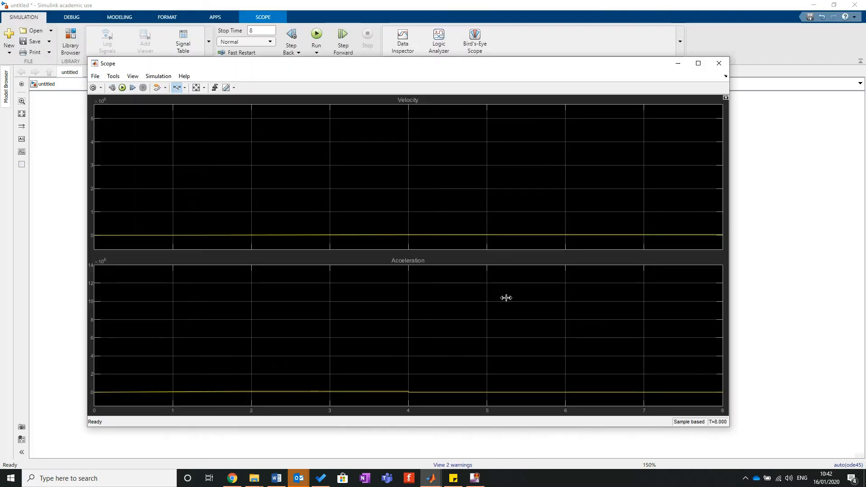
{"action": "left_click", "coordinate": [197, 88]}
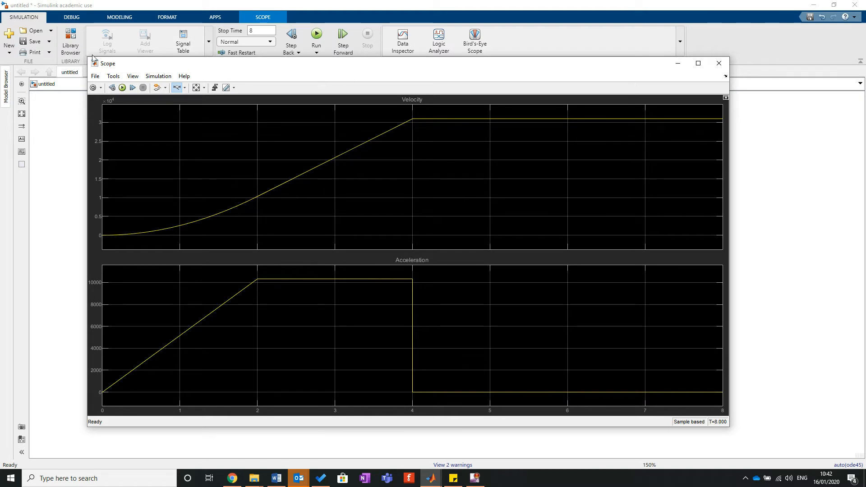
{"action": "left_click_drag", "start_coordinate": [88, 57], "coordinate": [367, 97]}
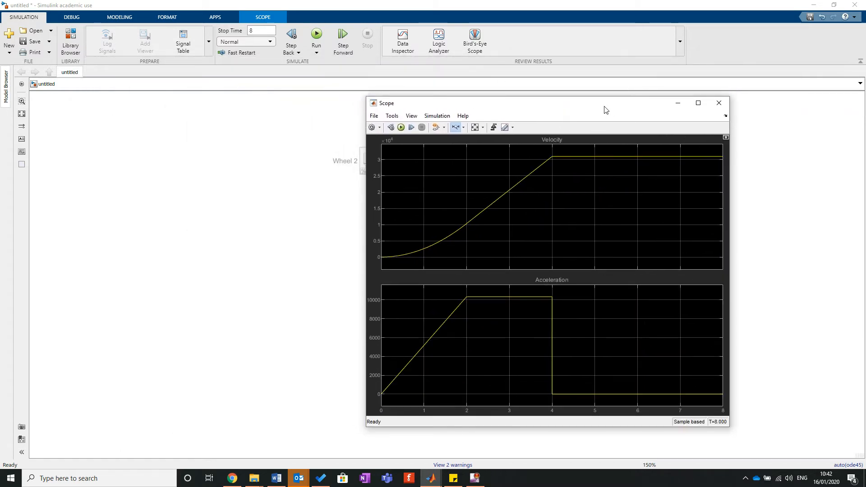
{"action": "left_click_drag", "start_coordinate": [605, 107], "coordinate": [280, 116]}
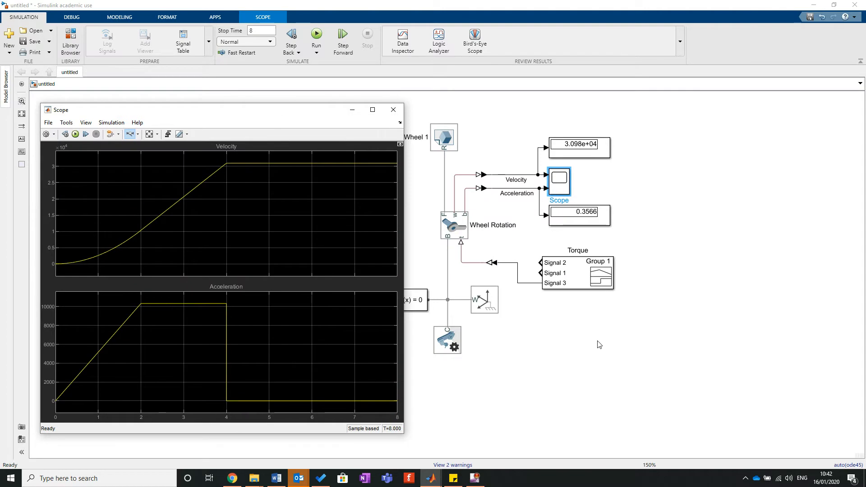
{"action": "left_click", "coordinate": [587, 348]}
- Place a copy of the Mechanism Configuration block to the left of the original and comment the copy out
{"action": "left_click", "coordinate": [451, 350]}
{"action": "left_click_drag", "start_coordinate": [447, 351], "coordinate": [357, 346]}
{"action": "right_click", "coordinate": [357, 346]}
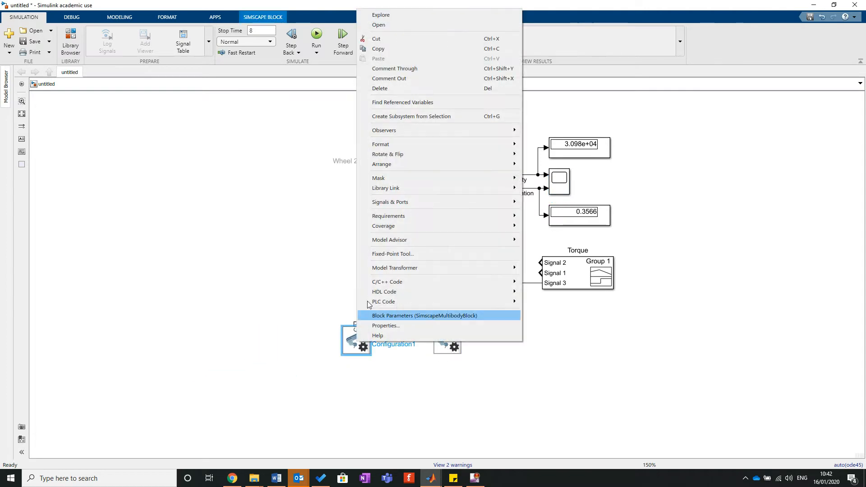
{"action": "left_click", "coordinate": [408, 78]}
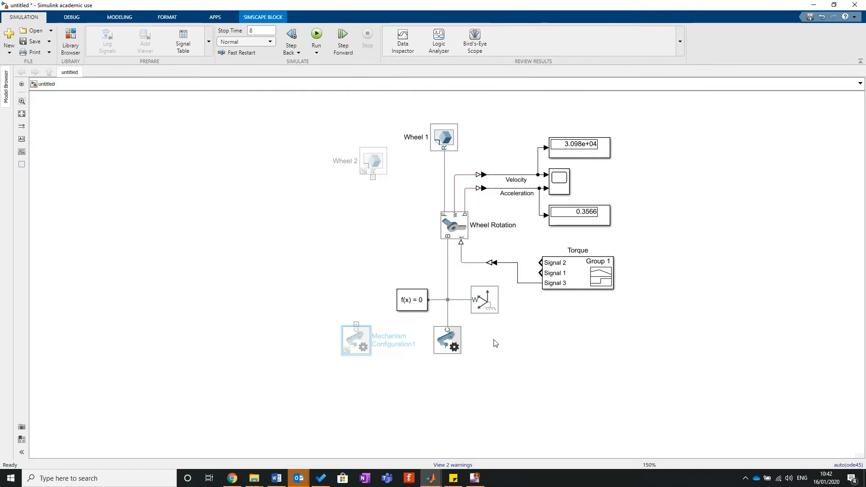
- Set the gravity of the connected Mechanism Configuration block to [0 0 0] m/s^2 and apply it
{"action": "double_click", "coordinate": [447, 343]}
{"action": "left_click", "coordinate": [525, 272]}
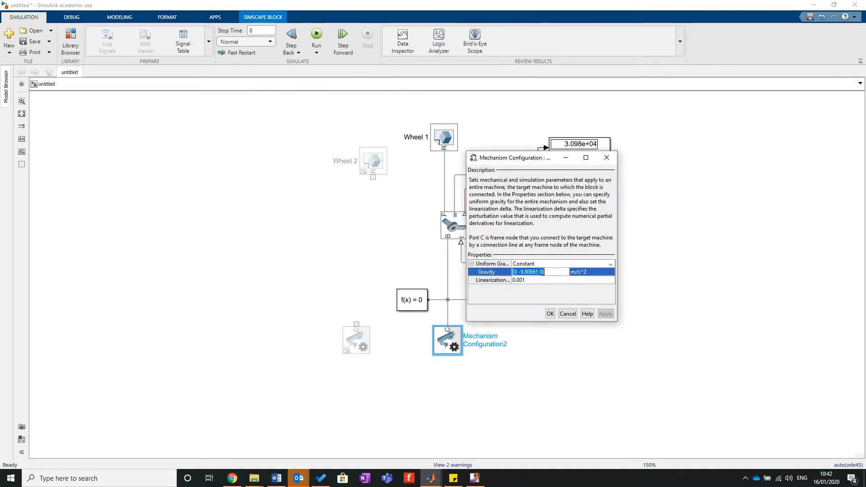
{"action": "left_click", "coordinate": [537, 272]}
{"action": "key", "text": "BackSpace"}
{"action": "key", "text": "BackSpace"}
{"action": "key", "text": "BackSpace"}
{"action": "key", "text": "BackSpace"}
{"action": "key", "text": "BackSpace"}
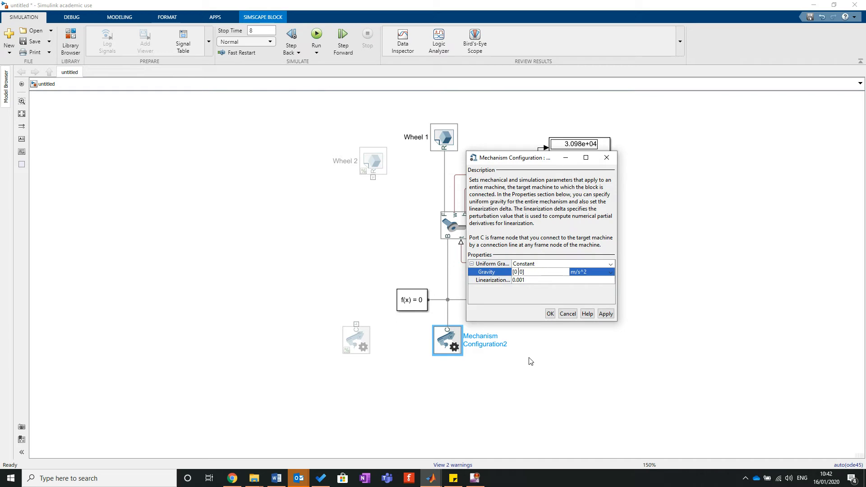
{"action": "type", "text": "0"}
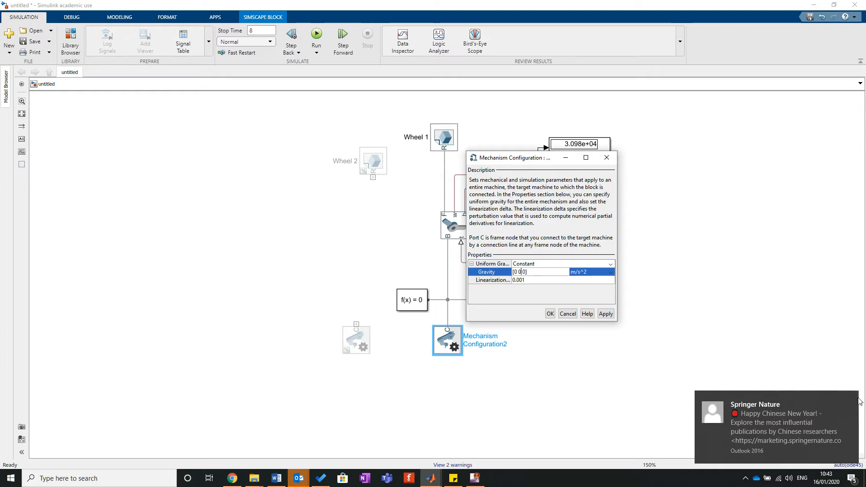
{"action": "left_click", "coordinate": [607, 314]}
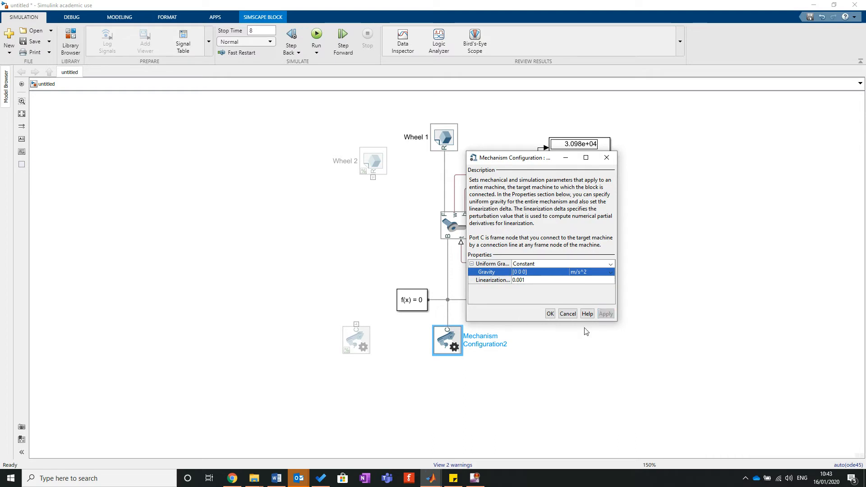
- Run the simulation with the zero-gravity configuration and review the Velocity and Acceleration plots in the Scope
{"action": "left_click", "coordinate": [550, 315]}
{"action": "left_click", "coordinate": [155, 265]}
{"action": "left_click", "coordinate": [316, 34]}
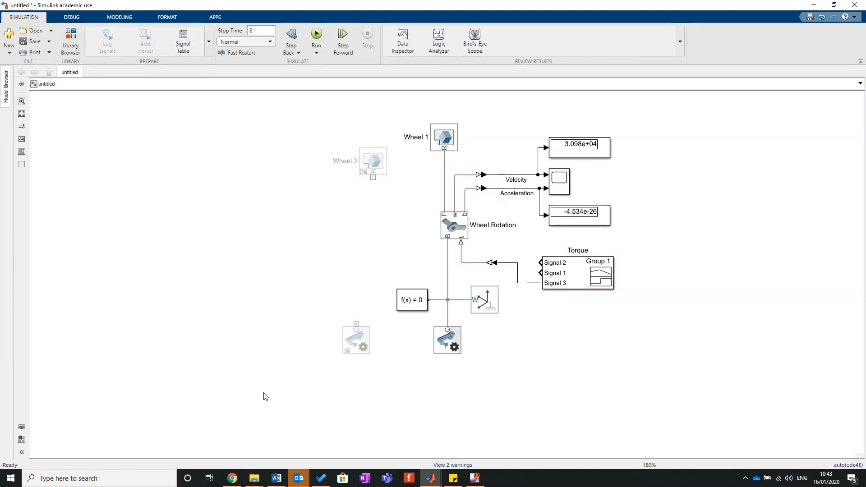
{"action": "left_click", "coordinate": [431, 478]}
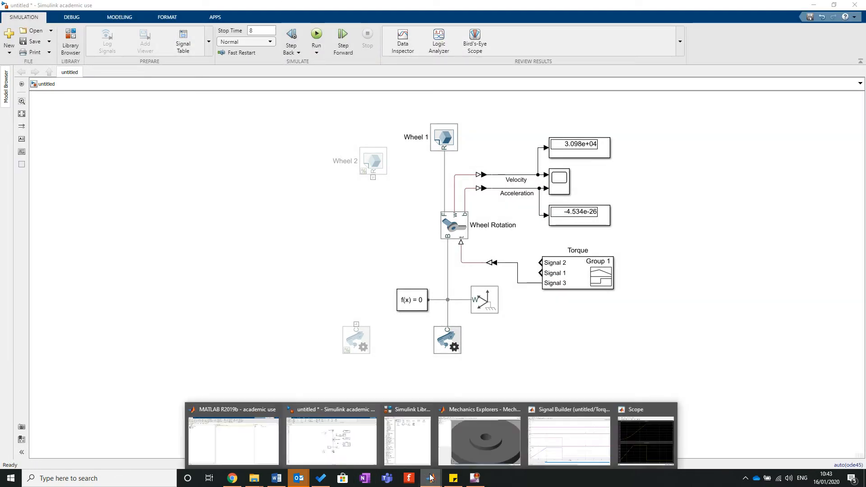
{"action": "left_click", "coordinate": [662, 433]}
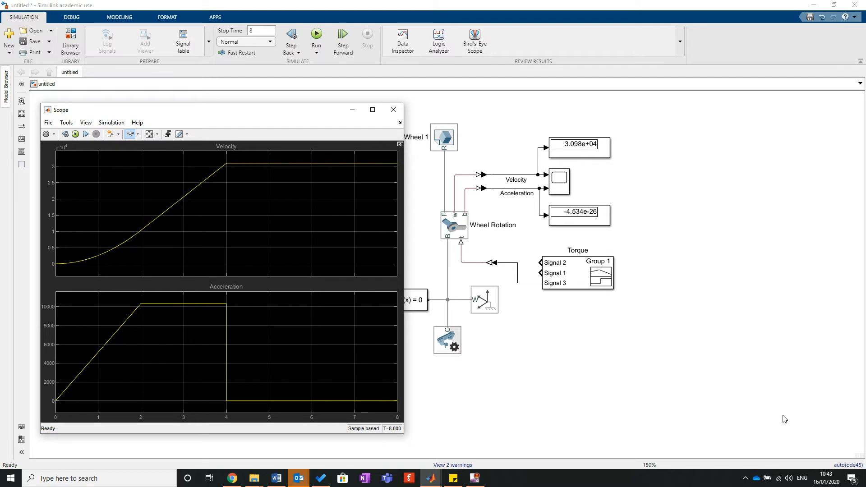
{"action": "left_click", "coordinate": [743, 360]}
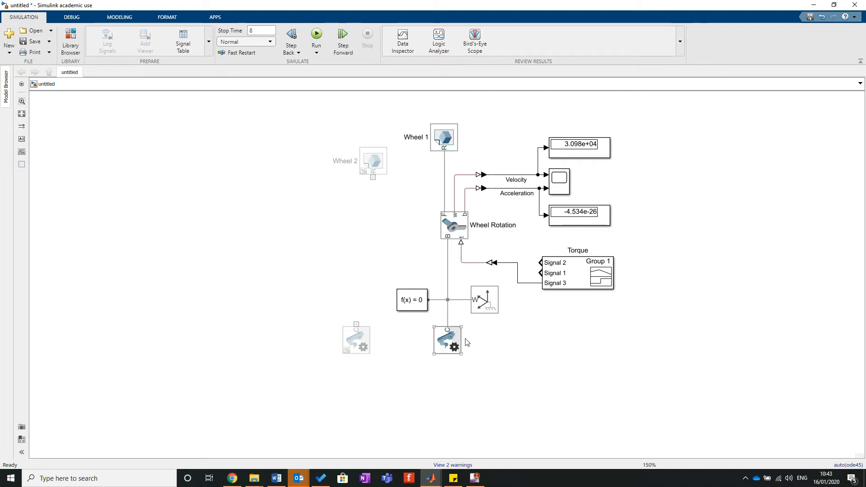
- Set the middle component of the connected Mechanism Configuration block's gravity vector to -3.7 m/s^2 and apply it
{"action": "double_click", "coordinate": [448, 342]}
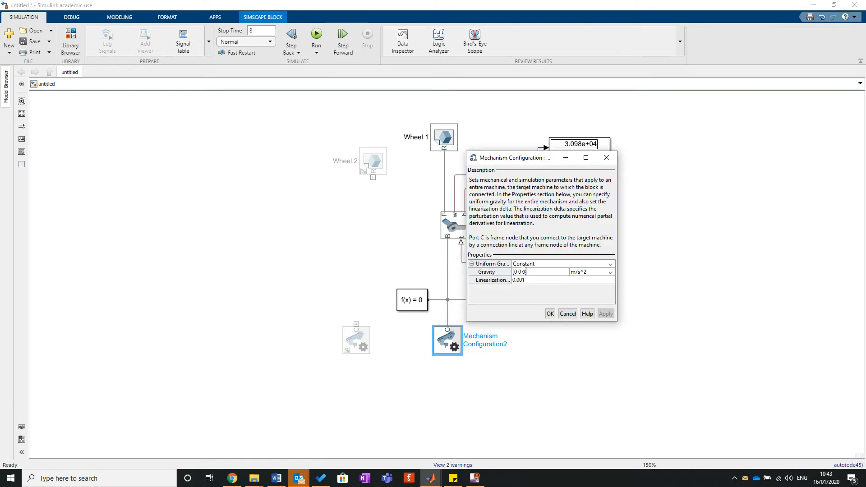
{"action": "left_click", "coordinate": [518, 272]}
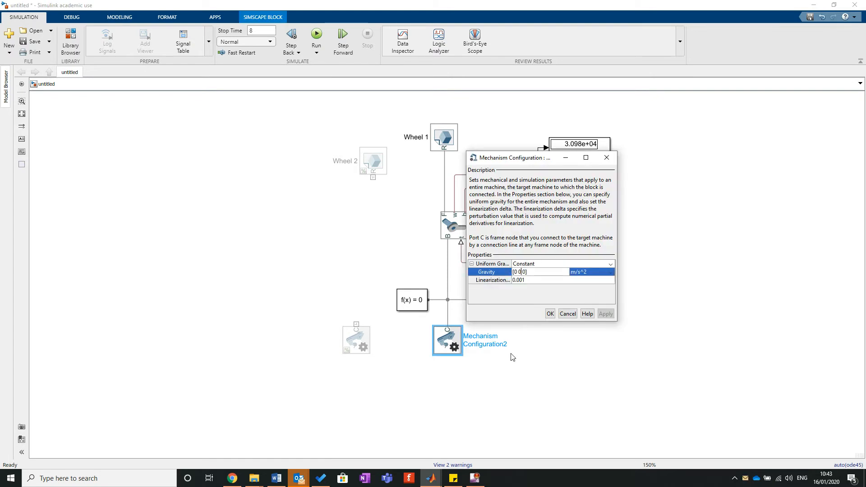
{"action": "key", "text": "BackSpace"}
{"action": "type", "text": "-3.7"}
{"action": "left_click", "coordinate": [606, 314]}
{"action": "left_click", "coordinate": [550, 314]}
- Run the simulation with the -3.7 m/s^2 gravity and review the Scope plots, moving the Scope window away from the commented-out blocks
{"action": "left_click", "coordinate": [316, 36]}
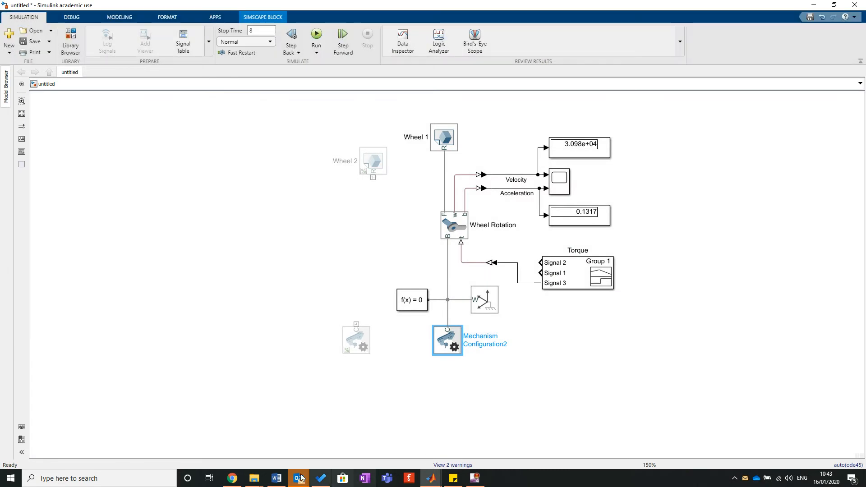
{"action": "mouse_move", "coordinate": [431, 478]}
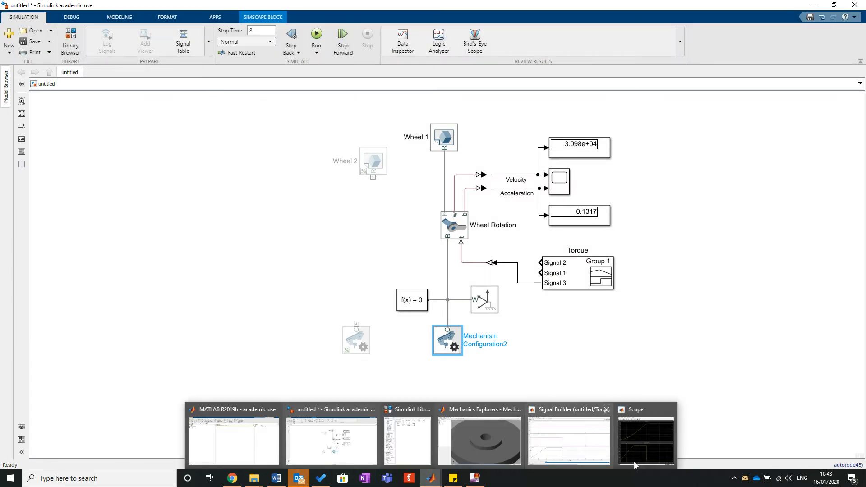
{"action": "left_click", "coordinate": [646, 453]}
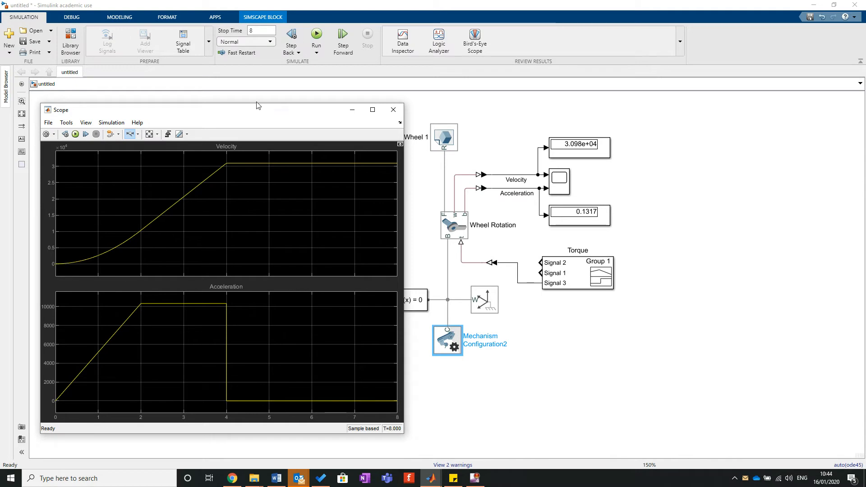
{"action": "left_click_drag", "start_coordinate": [239, 111], "coordinate": [663, 50]}
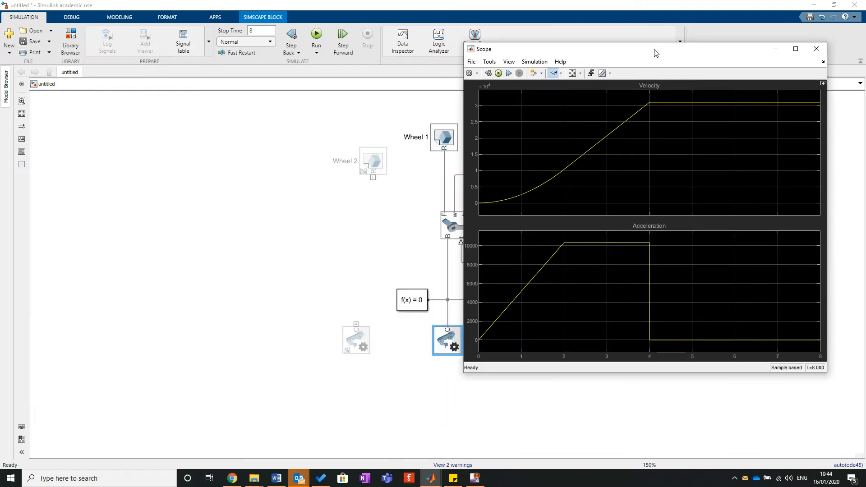
{"action": "left_click", "coordinate": [360, 387]}
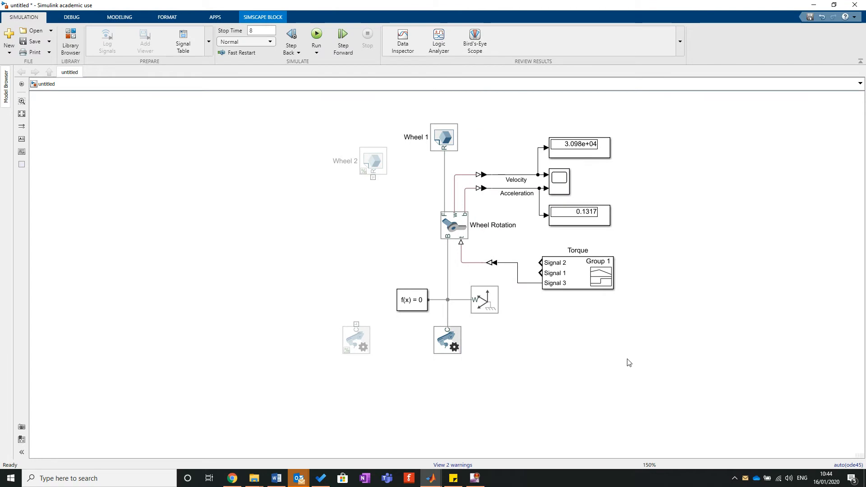
- Delete the connected Mechanism Configuration block, then uncomment the other one and connect it in its place below the wheel joint
{"action": "left_click", "coordinate": [437, 346]}
{"action": "key", "text": "Delete"}
{"action": "right_click", "coordinate": [360, 346]}
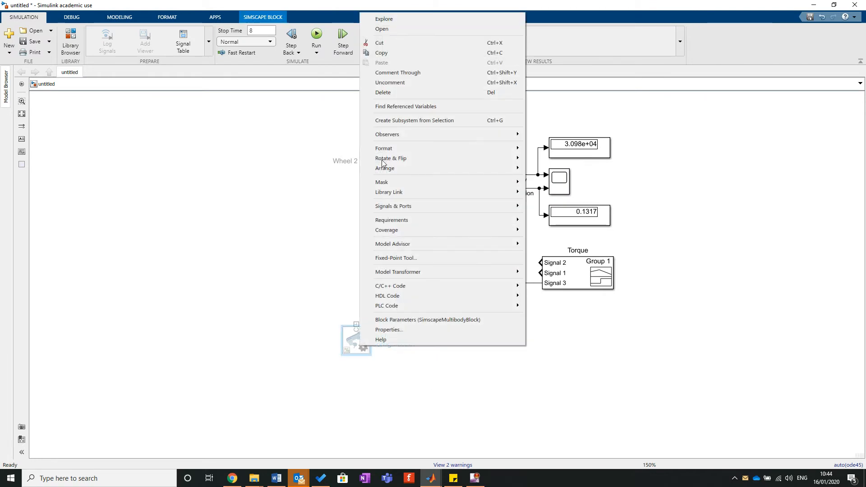
{"action": "left_click", "coordinate": [413, 83]}
{"action": "left_click_drag", "start_coordinate": [352, 343], "coordinate": [443, 345]}
{"action": "left_click", "coordinate": [560, 373]}
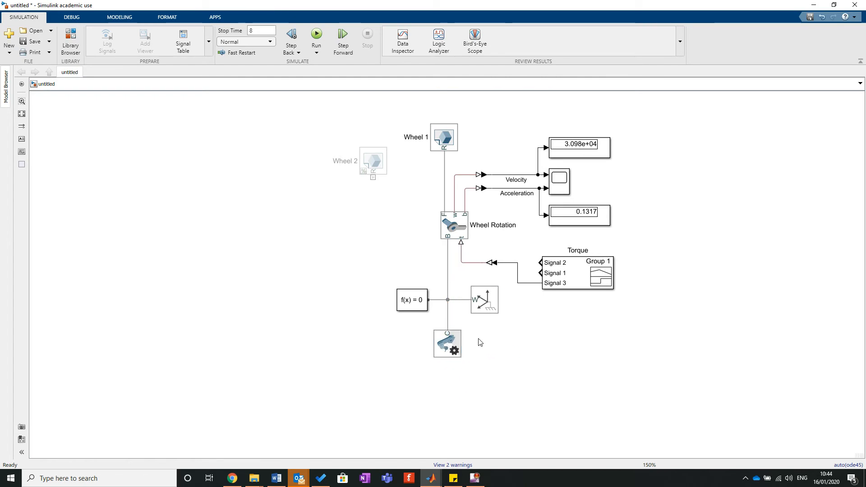
- Set the Wheel Rotation joint's internal mechanics Damping Coefficient to 0.001 N*m/(deg/s) and apply it
{"action": "left_click", "coordinate": [460, 234]}
{"action": "double_click", "coordinate": [460, 235]}
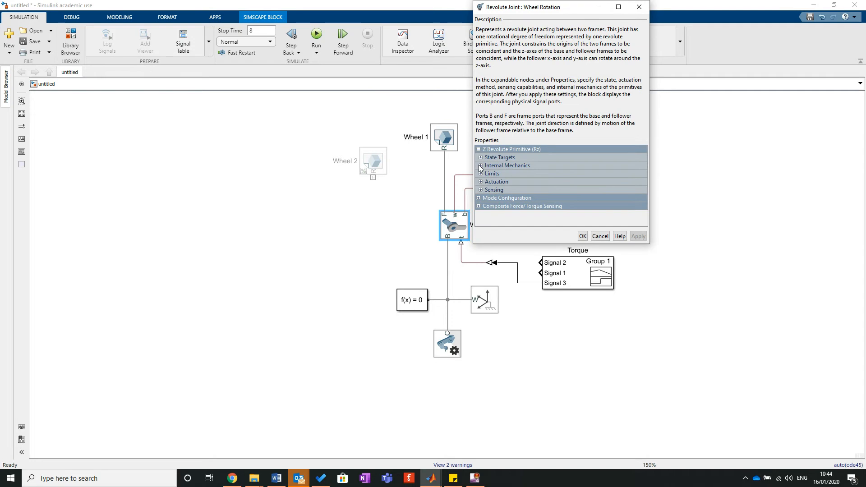
{"action": "left_click", "coordinate": [480, 166]}
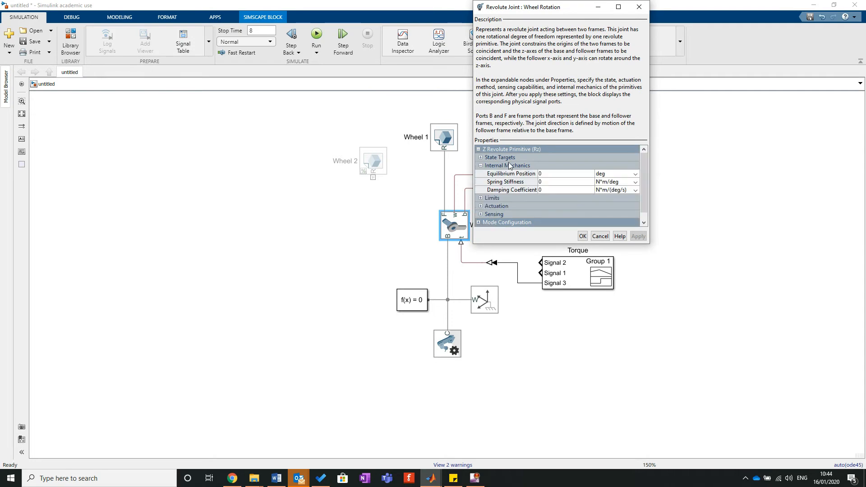
{"action": "left_click_drag", "start_coordinate": [548, 8], "coordinate": [222, 81]}
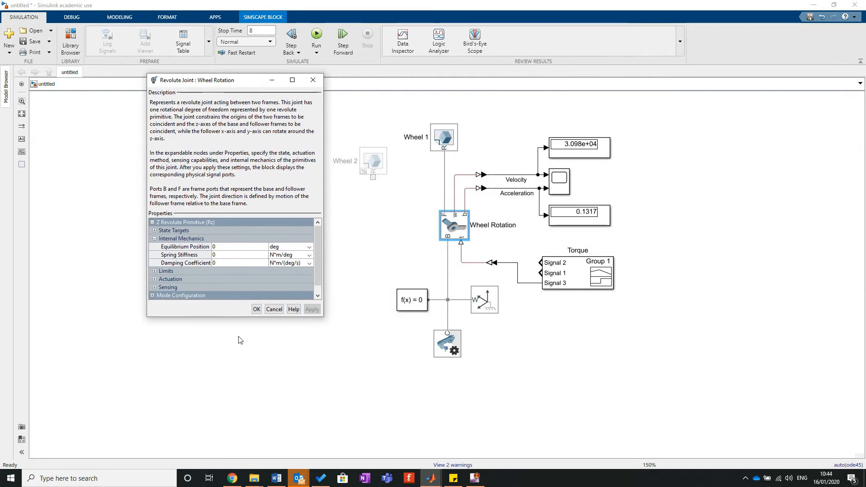
{"action": "left_click", "coordinate": [235, 265]}
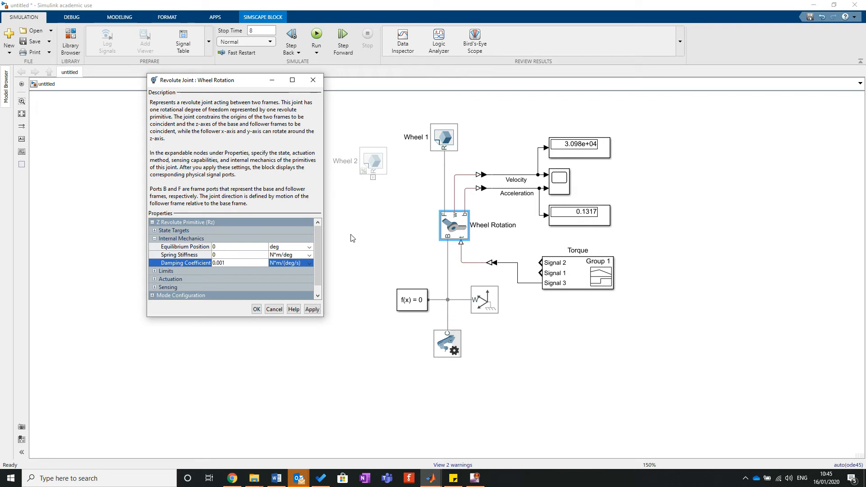
{"action": "left_click", "coordinate": [312, 310]}
{"action": "left_click", "coordinate": [256, 310]}
{"action": "left_click", "coordinate": [280, 153]}
- Run the damped simulation, review the Velocity and Acceleration plots scaled to fit in the Scope, and close the Scope
{"action": "left_click", "coordinate": [317, 35]}
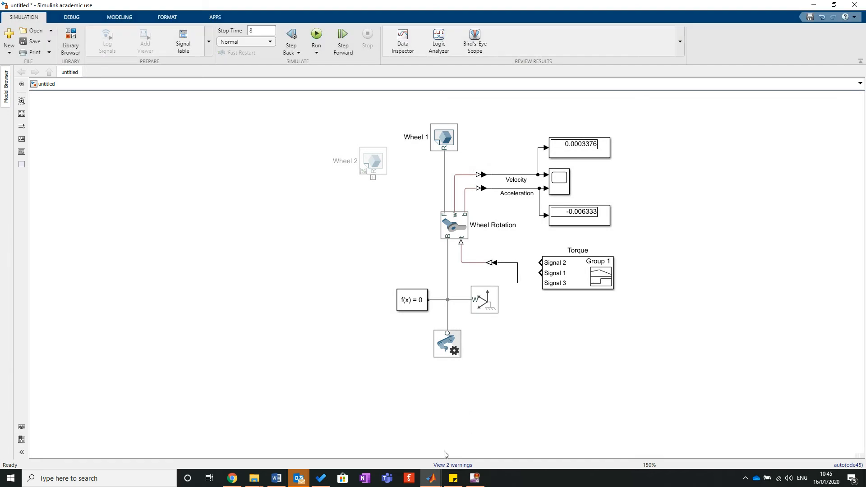
{"action": "mouse_move", "coordinate": [431, 478]}
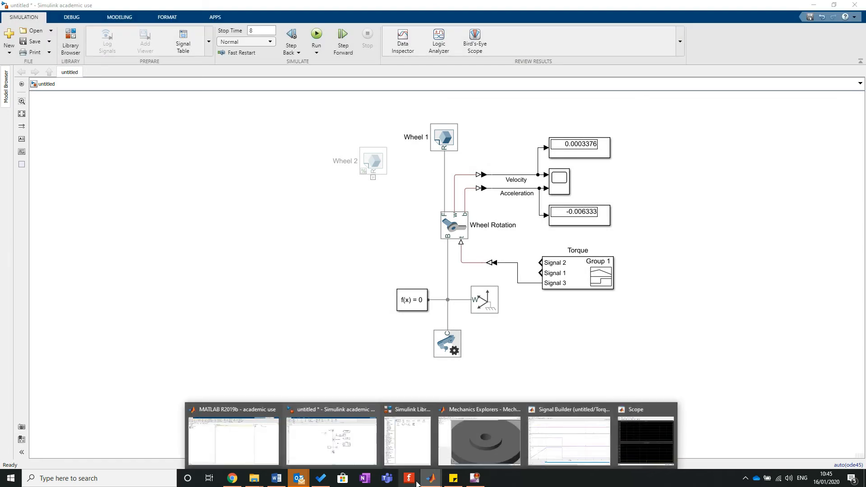
{"action": "left_click", "coordinate": [649, 438]}
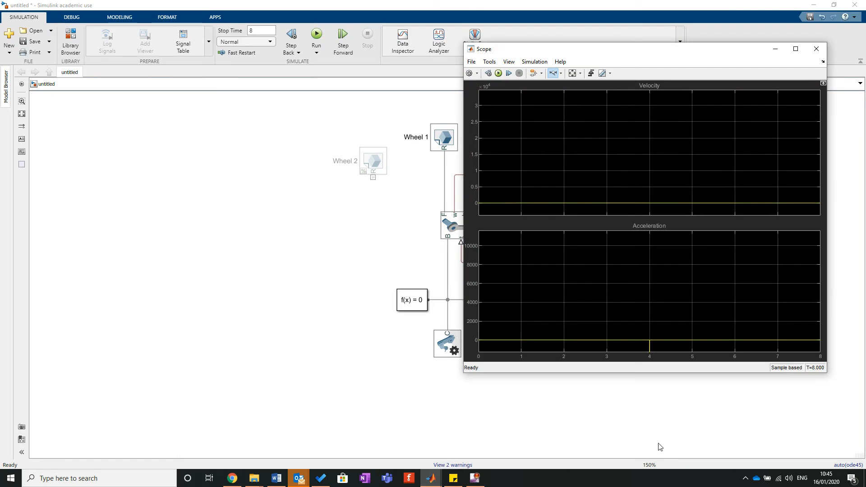
{"action": "left_click", "coordinate": [572, 73]}
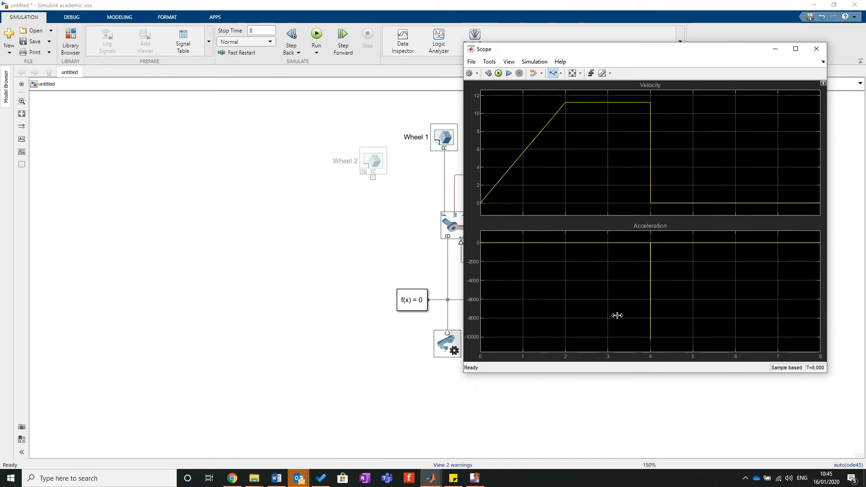
{"action": "left_click", "coordinate": [816, 48]}
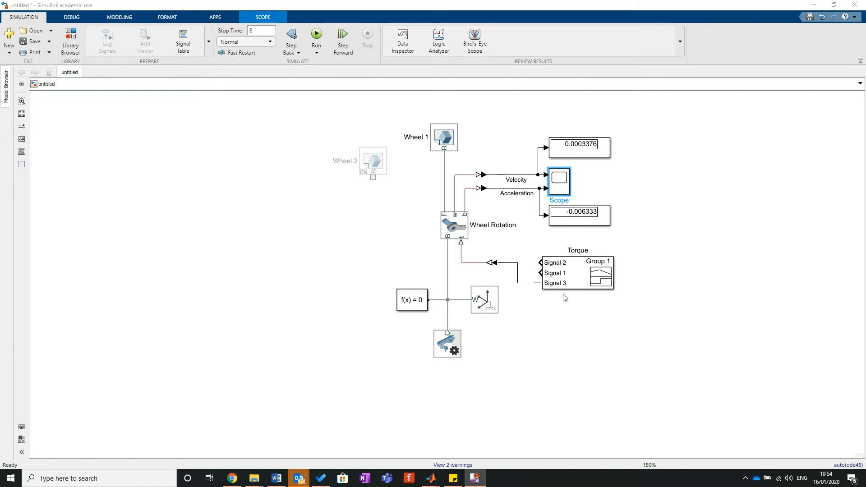
- Move the Torque block farther from the torque converter and shift the commented-out Wheel 2 block slightly away from Wheel 1
{"action": "left_click_drag", "start_coordinate": [582, 283], "coordinate": [632, 284]}
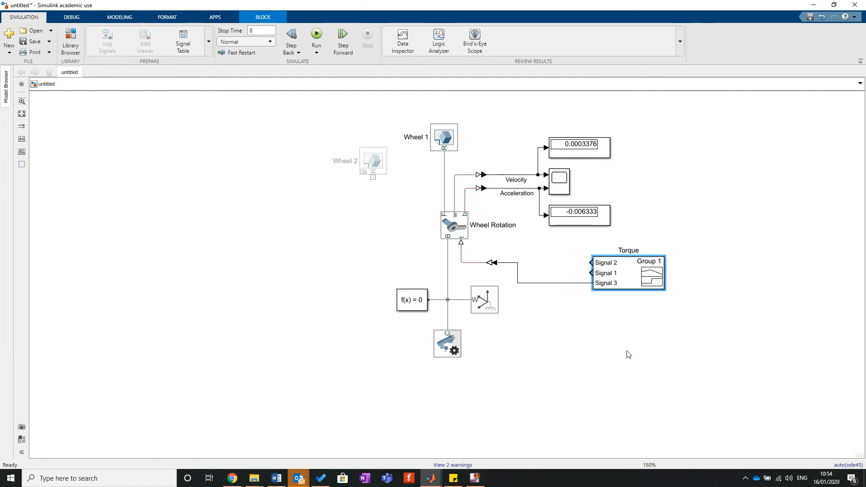
{"action": "left_click", "coordinate": [565, 250]}
{"action": "left_click", "coordinate": [555, 215]}
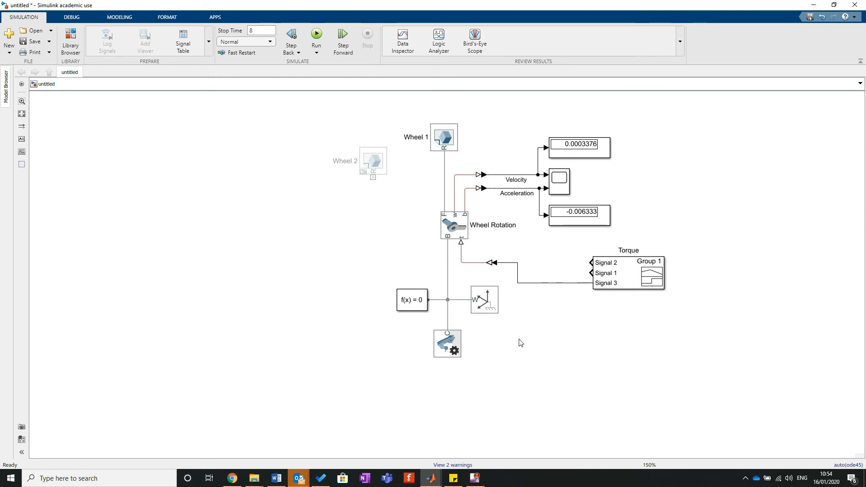
{"action": "left_click", "coordinate": [449, 135]}
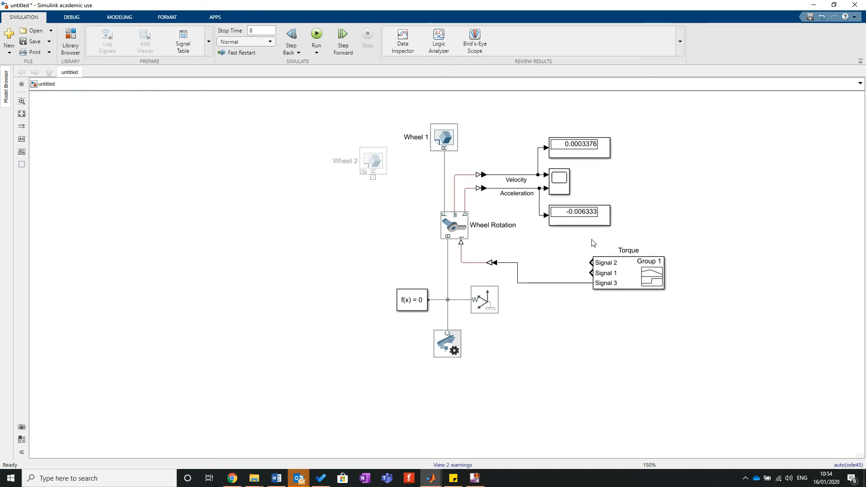
{"action": "left_click", "coordinate": [440, 197]}
{"action": "left_click_drag", "start_coordinate": [367, 156], "coordinate": [373, 136]}
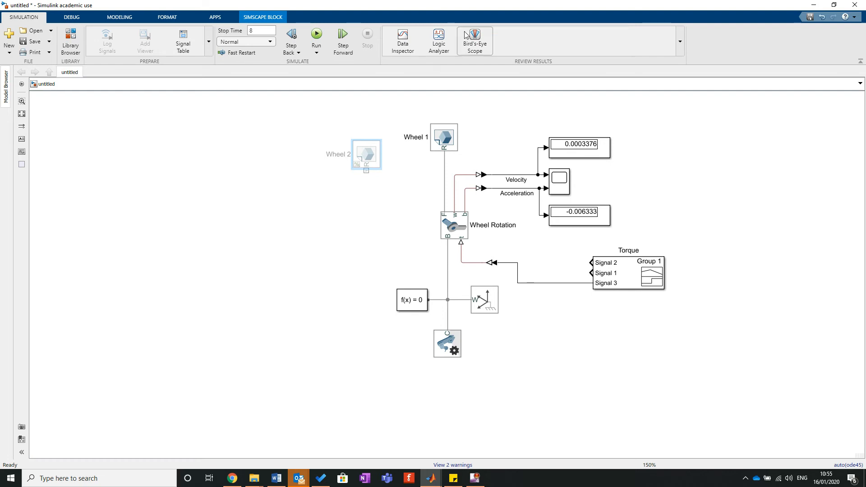
{"action": "left_click", "coordinate": [349, 221]}
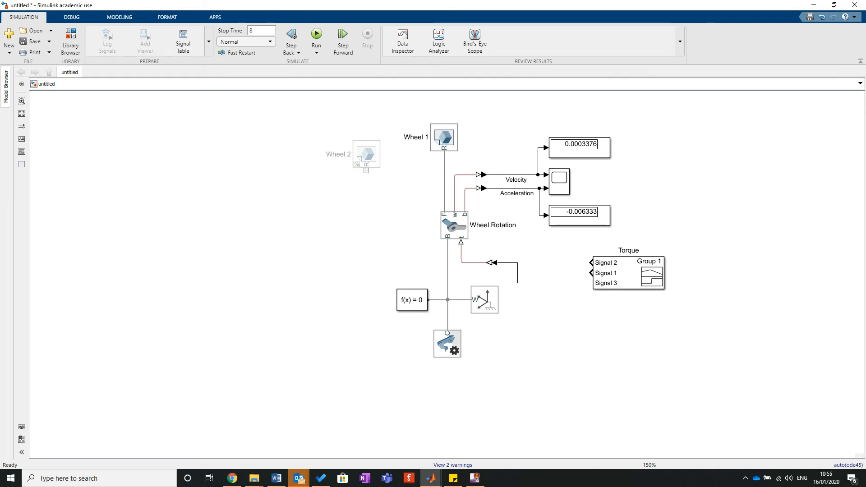
- Switch to the Tutorial 0 (Motion) document in Word and go back to the mass and moment of inertia table for Wheel 1 and Wheel 2
{"action": "left_click", "coordinate": [276, 478]}
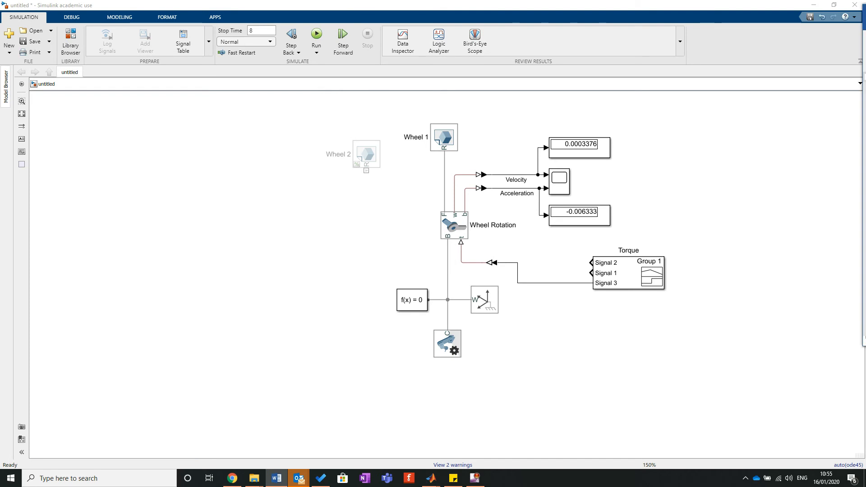
{"action": "left_click_drag", "start_coordinate": [408, 357], "coordinate": [492, 1]}
{"action": "scroll", "coordinate": [494, 265], "scroll_direction": "up", "scroll_amount": 8}
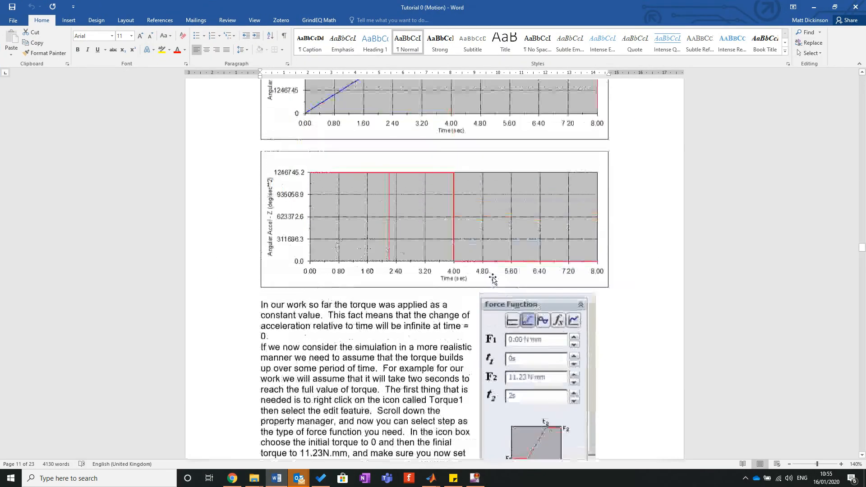
{"action": "scroll", "coordinate": [493, 277], "scroll_direction": "up", "scroll_amount": 15}
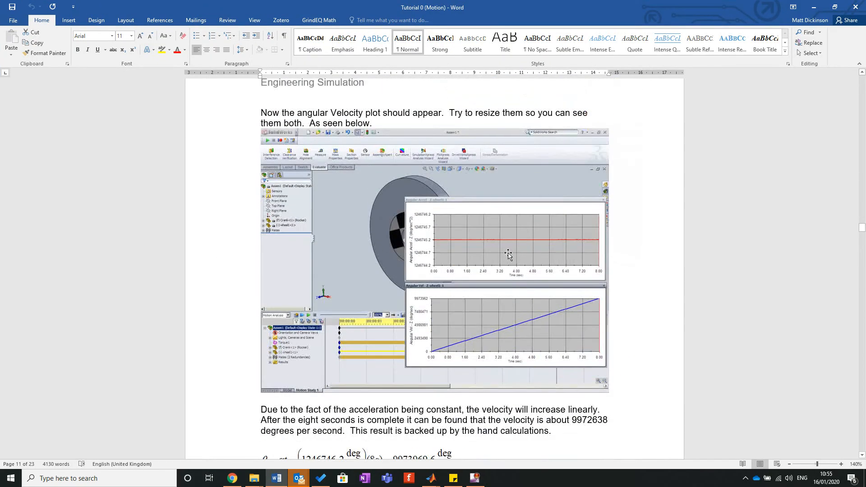
{"action": "scroll", "coordinate": [501, 256], "scroll_direction": "up", "scroll_amount": 10}
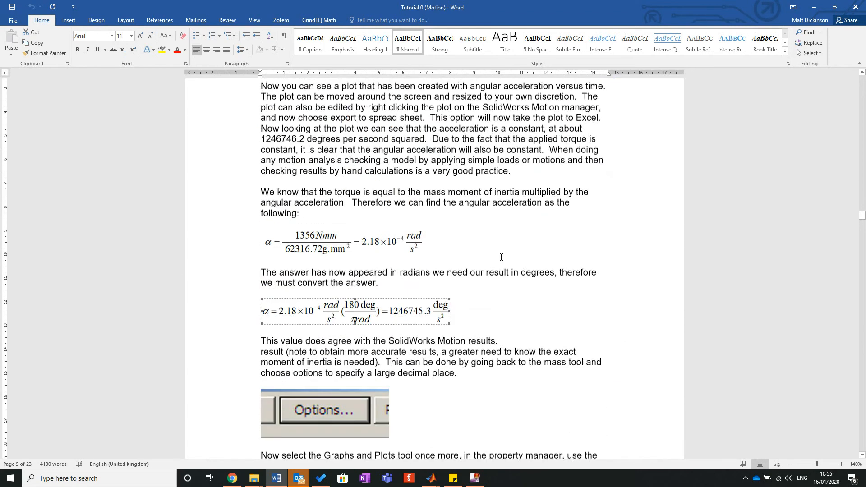
{"action": "scroll", "coordinate": [496, 259], "scroll_direction": "up", "scroll_amount": 15}
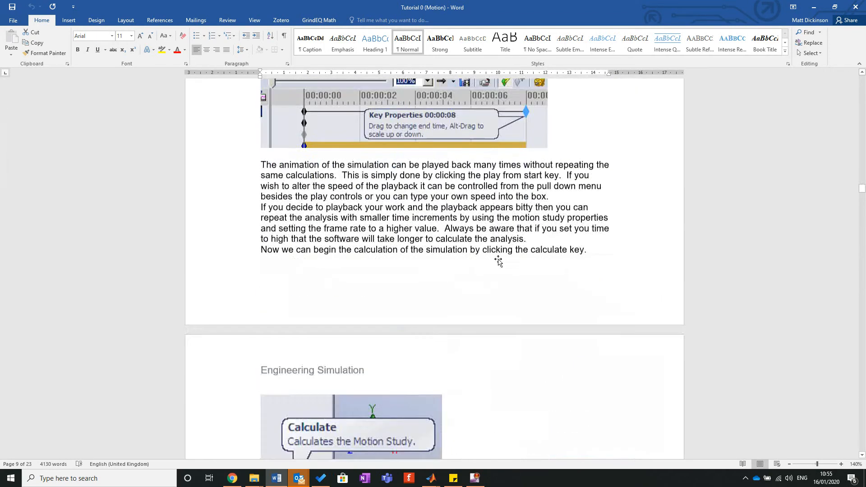
{"action": "scroll", "coordinate": [499, 260], "scroll_direction": "up", "scroll_amount": 15}
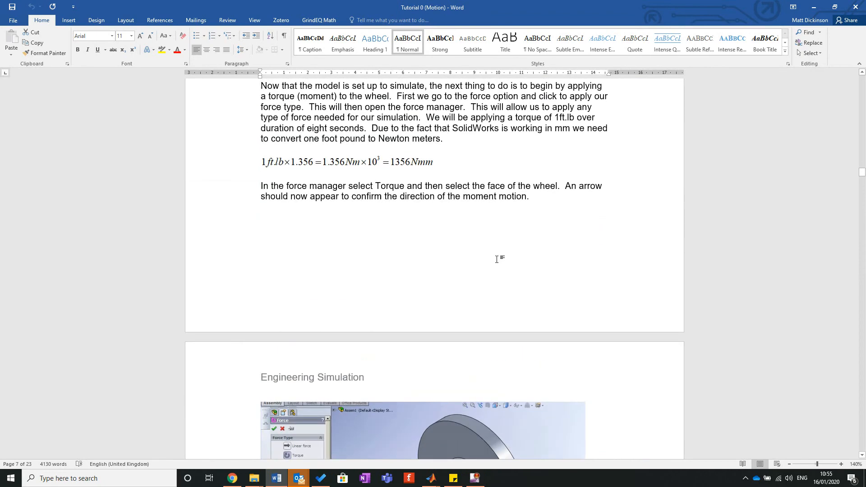
{"action": "scroll", "coordinate": [496, 259], "scroll_direction": "up", "scroll_amount": 15}
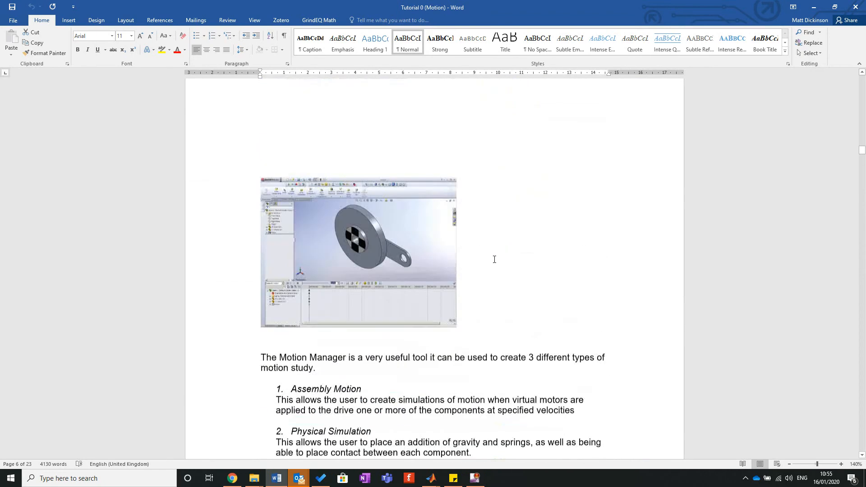
{"action": "scroll", "coordinate": [496, 260], "scroll_direction": "up", "scroll_amount": 8}
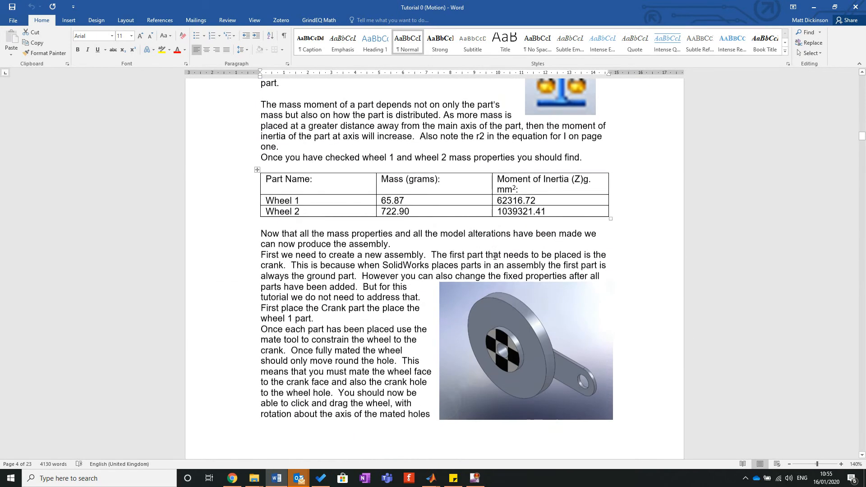
- Highlight Wheel 1's mass in the mass properties table and look over the wheel illustration and mass properties text above it
{"action": "double_click", "coordinate": [383, 200]}
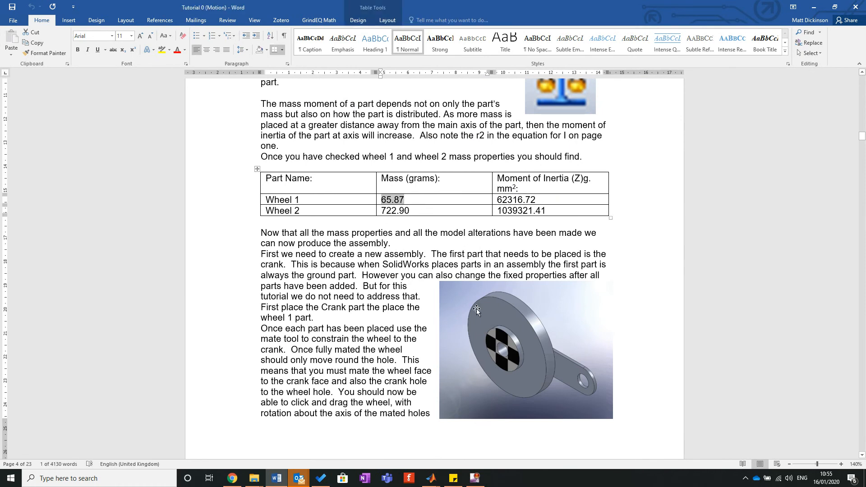
{"action": "scroll", "coordinate": [463, 298], "scroll_direction": "down", "scroll_amount": 5}
{"action": "scroll", "coordinate": [513, 244], "scroll_direction": "up", "scroll_amount": 6}
{"action": "scroll", "coordinate": [512, 244], "scroll_direction": "up", "scroll_amount": 8}
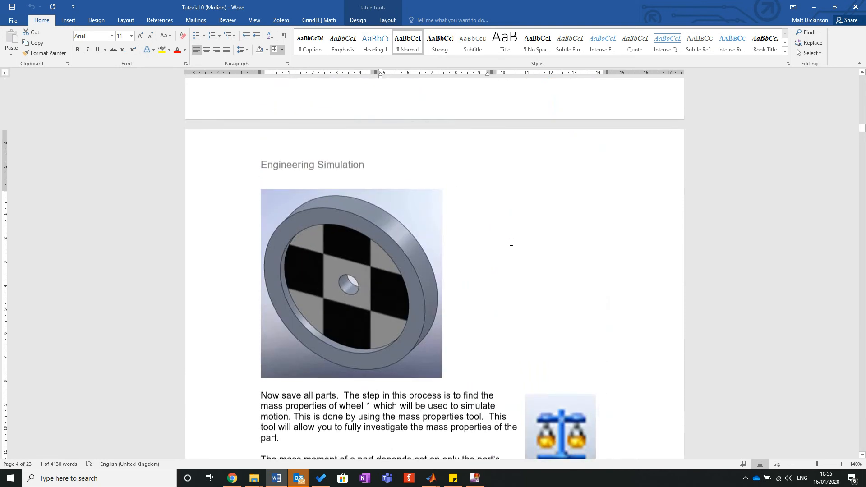
{"action": "scroll", "coordinate": [513, 242], "scroll_direction": "down", "scroll_amount": 5}
{"action": "scroll", "coordinate": [409, 348], "scroll_direction": "down", "scroll_amount": 2}
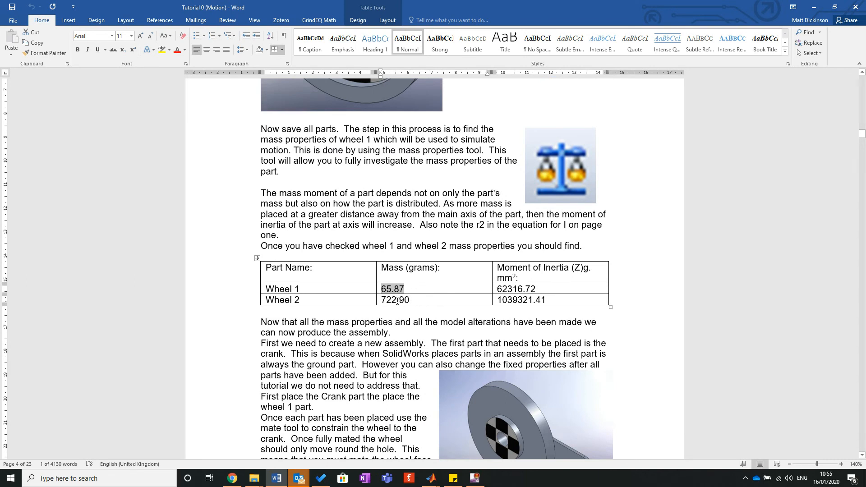
- Review Wheel 1's mass against Wheel 2's and highlight the entire Wheel 1 row, including its moment of inertia
{"action": "left_click", "coordinate": [391, 333]}
{"action": "left_click_drag", "start_coordinate": [406, 289], "coordinate": [382, 290]}
{"action": "scroll", "coordinate": [369, 374], "scroll_direction": "up", "scroll_amount": 6}
{"action": "scroll", "coordinate": [469, 293], "scroll_direction": "down", "scroll_amount": 5}
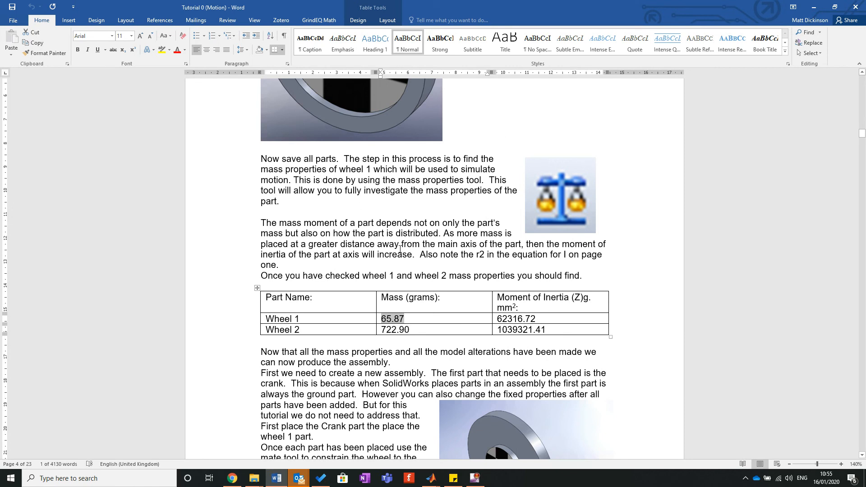
{"action": "scroll", "coordinate": [396, 251], "scroll_direction": "down", "scroll_amount": 3}
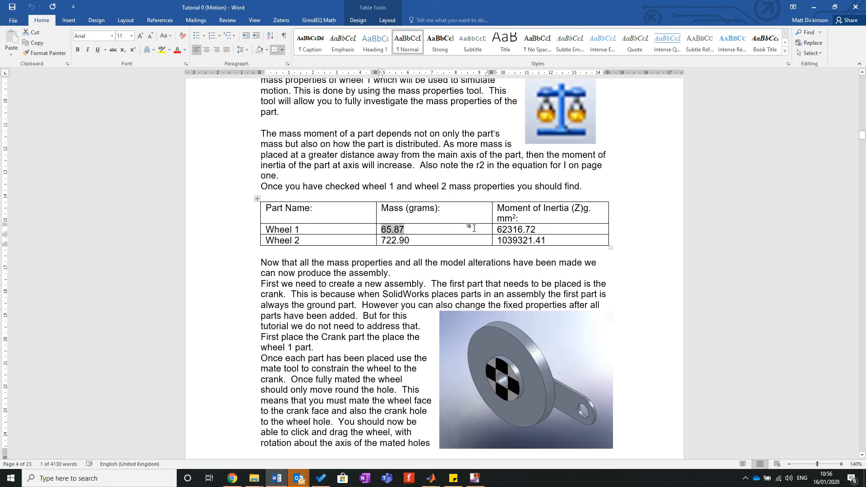
{"action": "scroll", "coordinate": [383, 318], "scroll_direction": "down", "scroll_amount": 2}
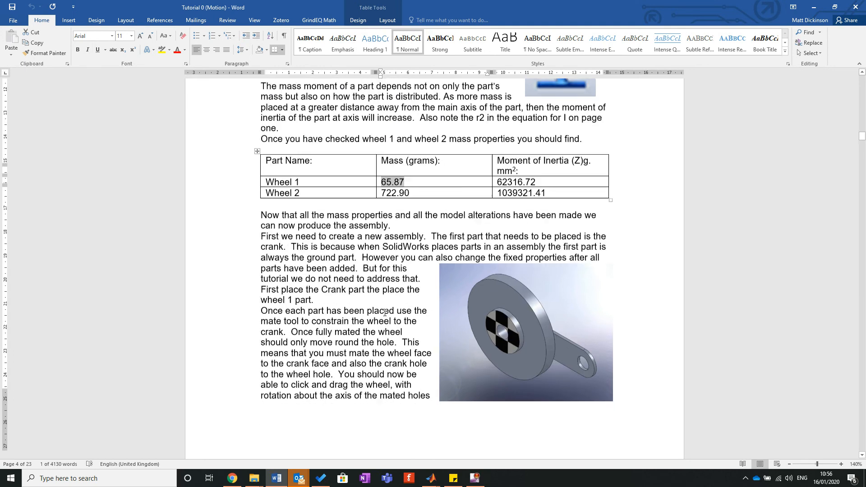
{"action": "left_click", "coordinate": [368, 246]}
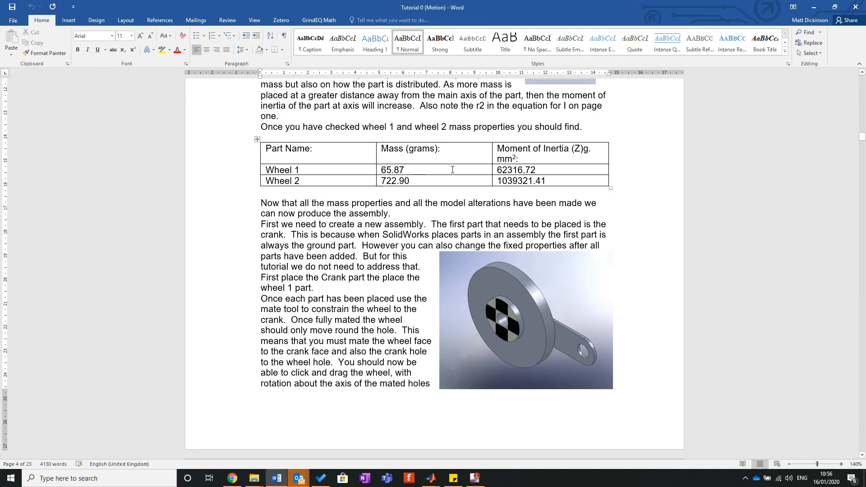
{"action": "left_click_drag", "start_coordinate": [551, 169], "coordinate": [297, 174]}
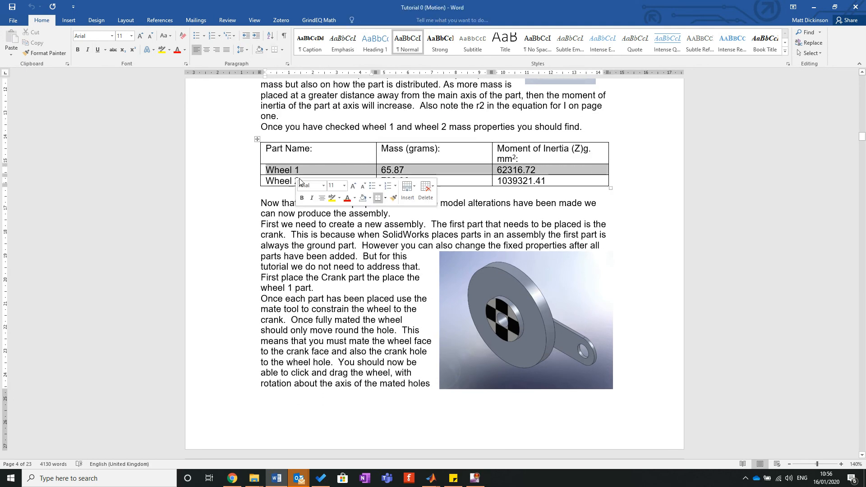
- Read on through the torque unit conversion to the hand calculation of the wheel's angular acceleration in the tutorial
{"action": "scroll", "coordinate": [362, 231], "scroll_direction": "down", "scroll_amount": 12}
{"action": "scroll", "coordinate": [361, 231], "scroll_direction": "down", "scroll_amount": 20}
{"action": "scroll", "coordinate": [399, 136], "scroll_direction": "down", "scroll_amount": 16}
{"action": "scroll", "coordinate": [406, 122], "scroll_direction": "up", "scroll_amount": 7}
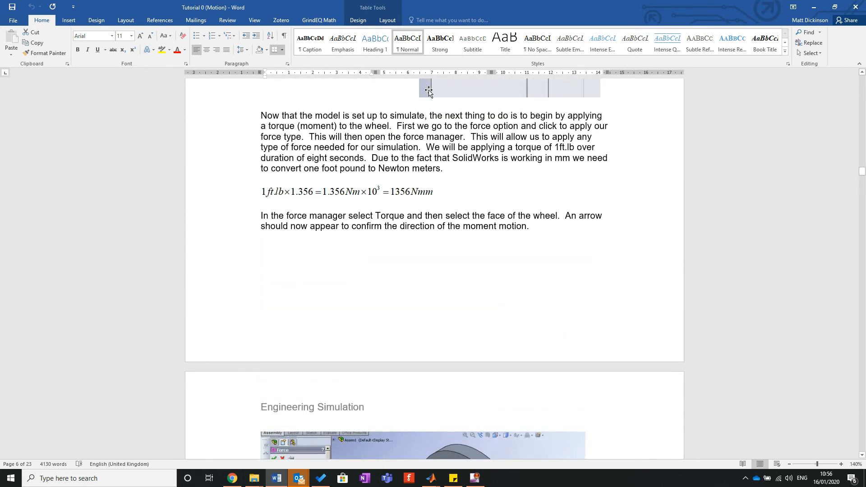
{"action": "scroll", "coordinate": [412, 149], "scroll_direction": "down", "scroll_amount": 20}
{"action": "scroll", "coordinate": [418, 165], "scroll_direction": "down", "scroll_amount": 17}
{"action": "scroll", "coordinate": [412, 331], "scroll_direction": "down", "scroll_amount": 20}
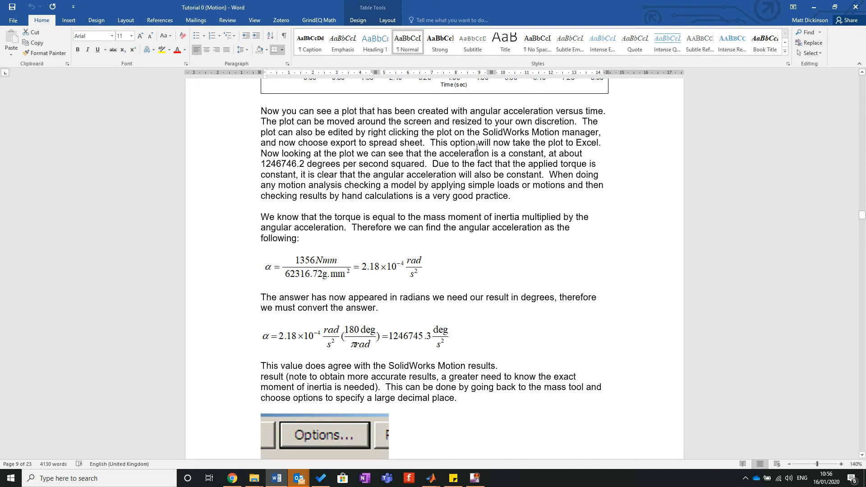
{"action": "scroll", "coordinate": [441, 309], "scroll_direction": "down", "scroll_amount": 7}
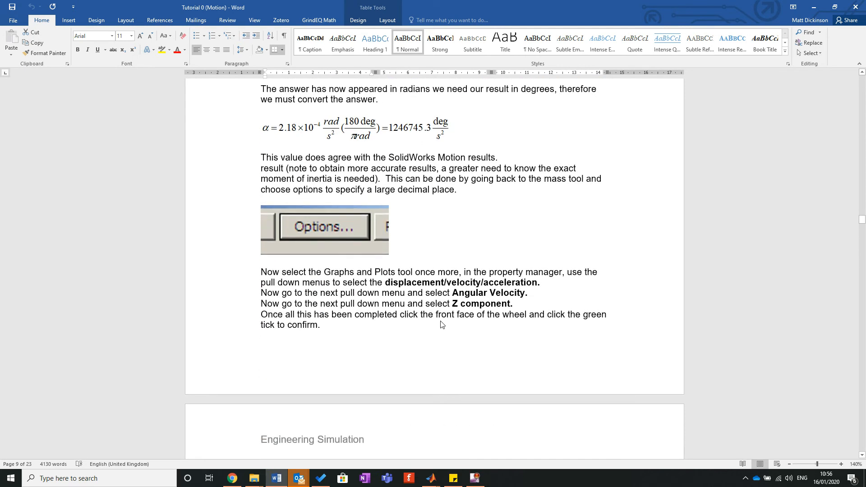
- Examine the tutorial's angular velocity plot and its velocity and RPM calculations, and close the document
{"action": "scroll", "coordinate": [442, 309], "scroll_direction": "down", "scroll_amount": 15}
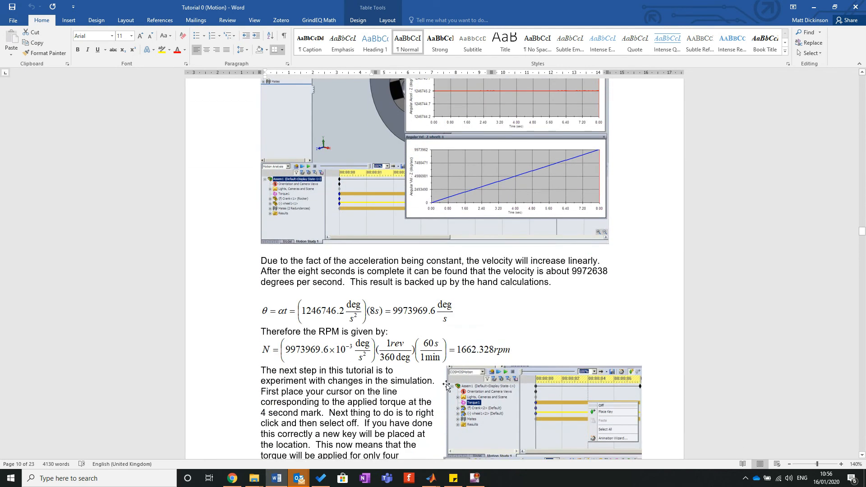
{"action": "scroll", "coordinate": [616, 324], "scroll_direction": "up", "scroll_amount": 4}
{"action": "scroll", "coordinate": [735, 319], "scroll_direction": "down", "scroll_amount": 4}
{"action": "left_click", "coordinate": [856, 11]}
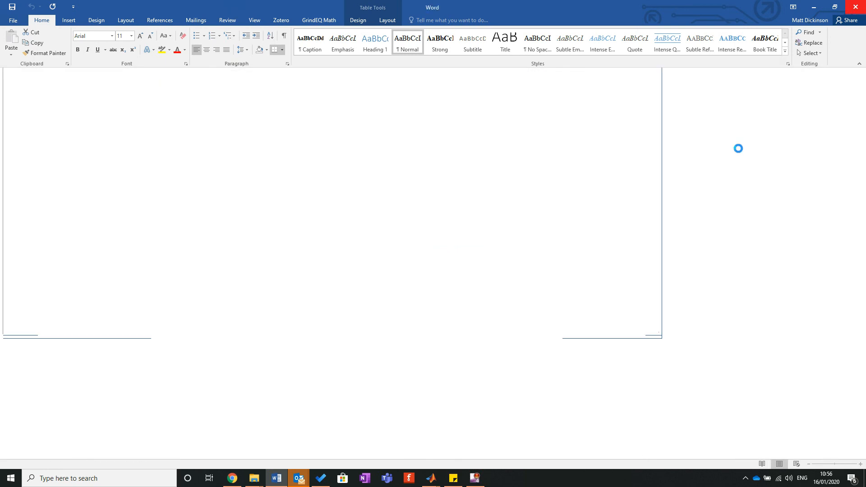
- In the Simulink model, move the Torque block out so its signal line runs straight, and align the commented-out Wheel 2 block level with Wheel 1
{"action": "scroll", "coordinate": [567, 306], "scroll_direction": "up", "scroll_amount": 3}
{"action": "scroll", "coordinate": [448, 218], "scroll_direction": "down", "scroll_amount": 4}
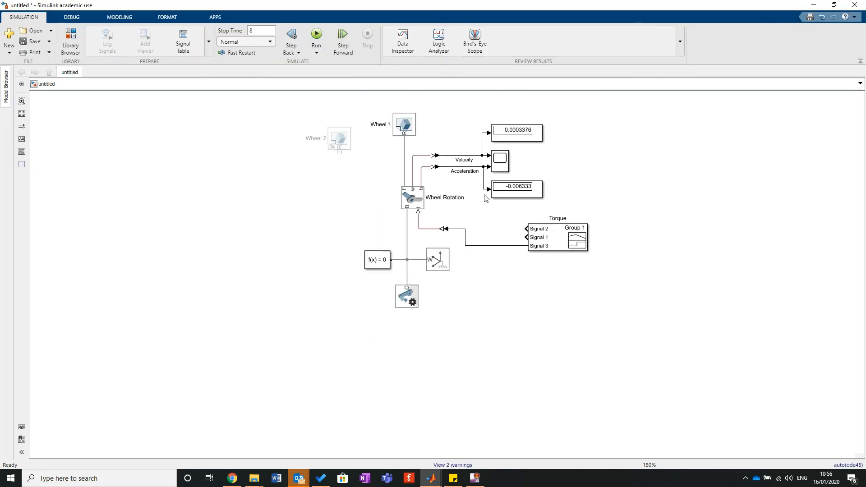
{"action": "scroll", "coordinate": [551, 114], "scroll_direction": "up", "scroll_amount": 2}
{"action": "left_click_drag", "start_coordinate": [551, 293], "coordinate": [622, 270]}
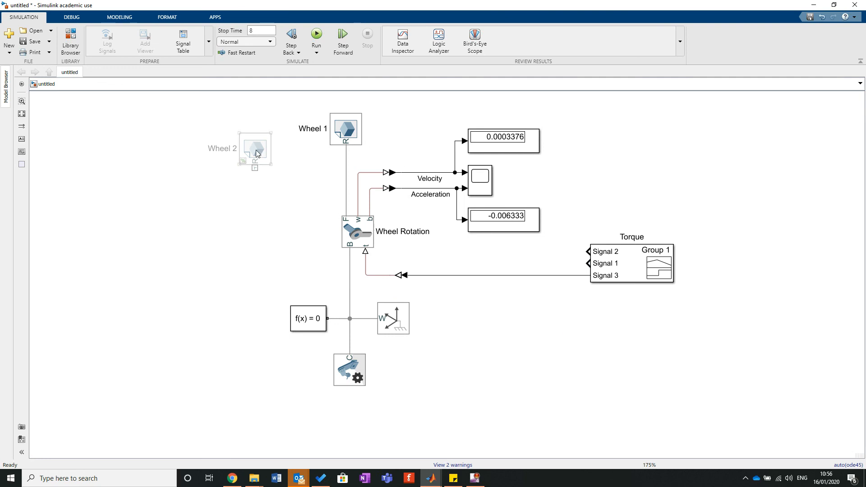
{"action": "left_click_drag", "start_coordinate": [257, 149], "coordinate": [257, 129]}
{"action": "left_click", "coordinate": [254, 253]}
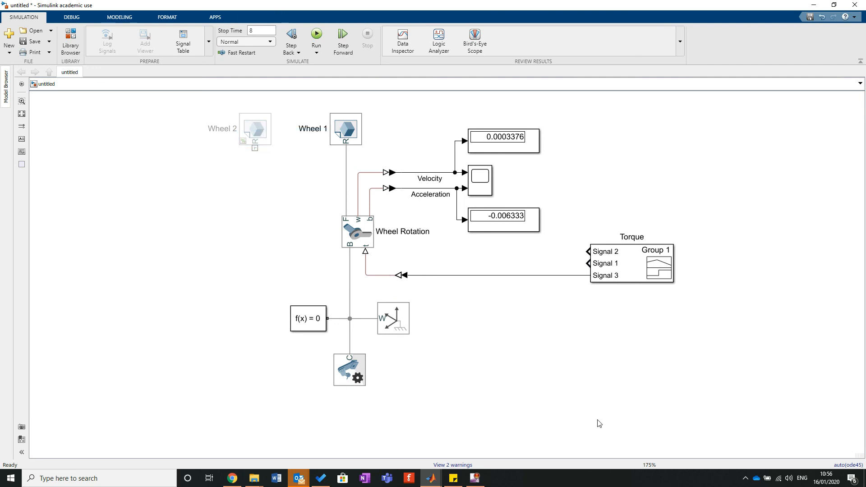